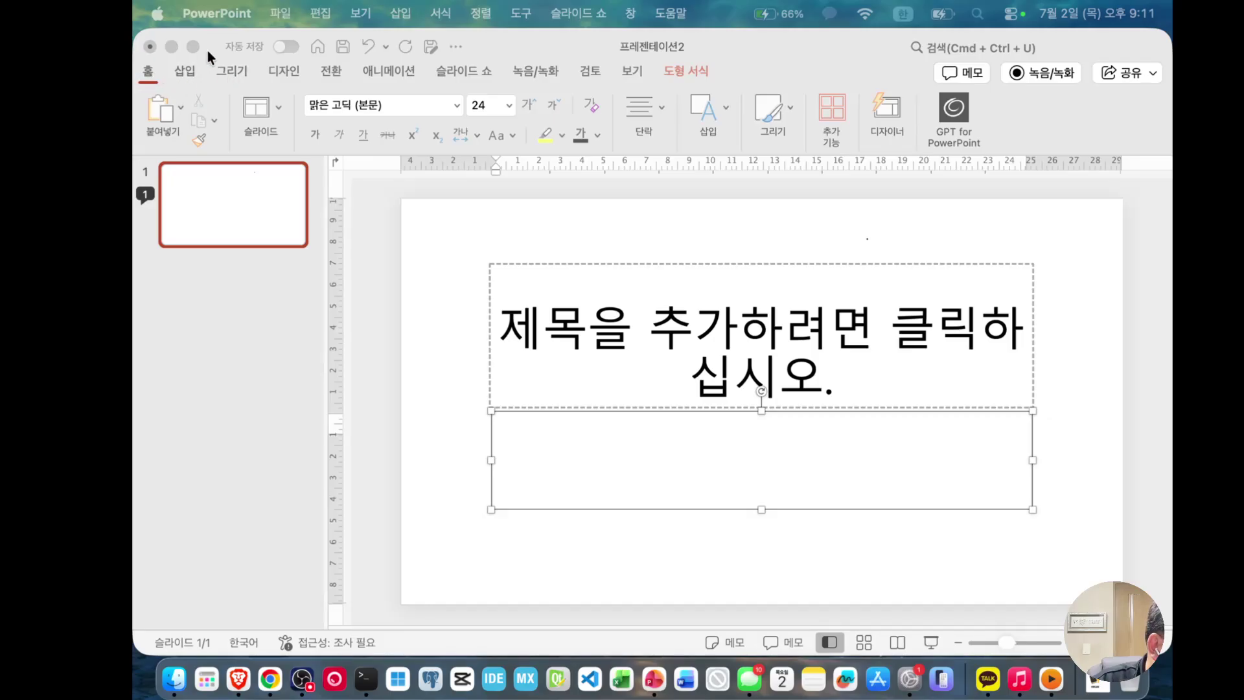
Step: Review the available file commands for creating, opening, saving, exporting and printing a presentation
{"action": "left_click", "coordinate": [284, 13]}
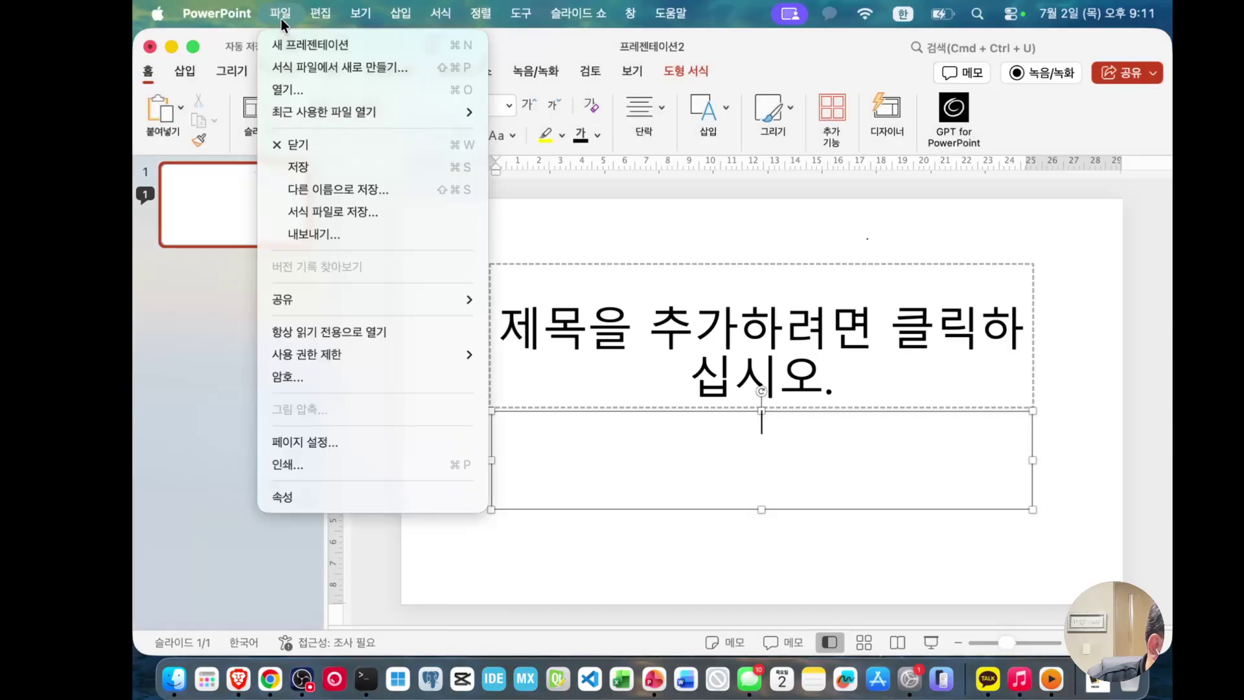
{"action": "left_click", "coordinate": [226, 347]}
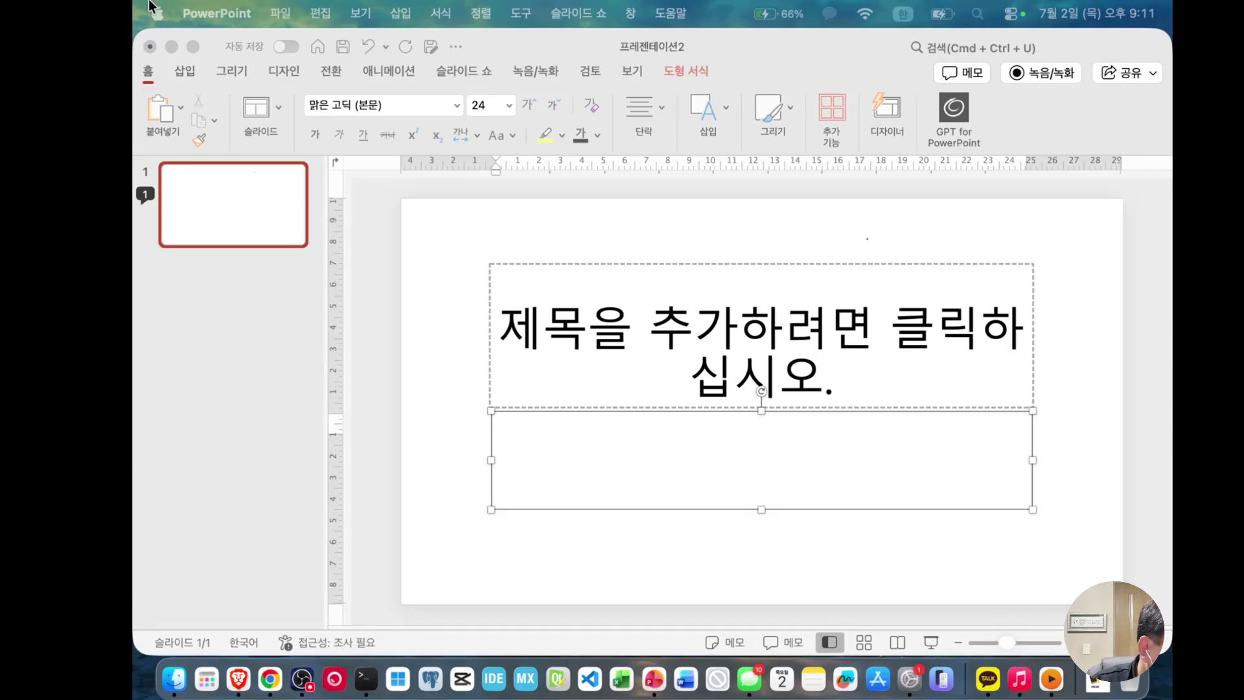
{"action": "left_click", "coordinate": [235, 22]}
{"action": "left_click", "coordinate": [389, 39]}
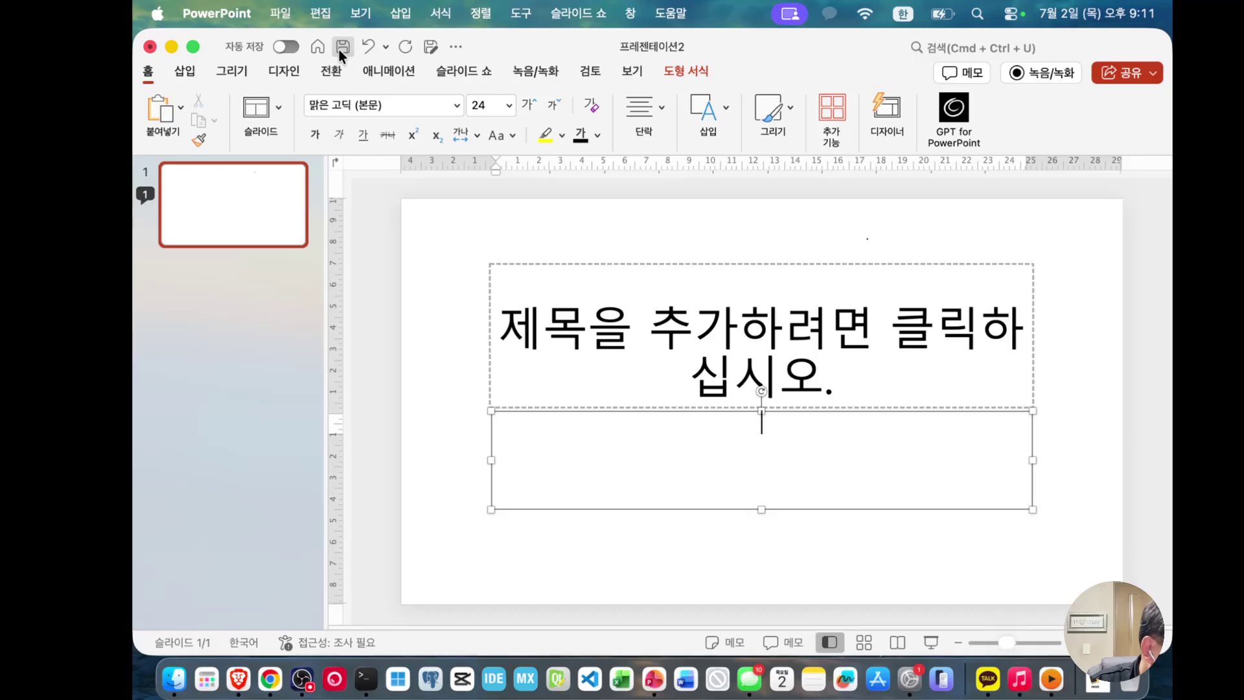
{"action": "left_click", "coordinate": [280, 13]}
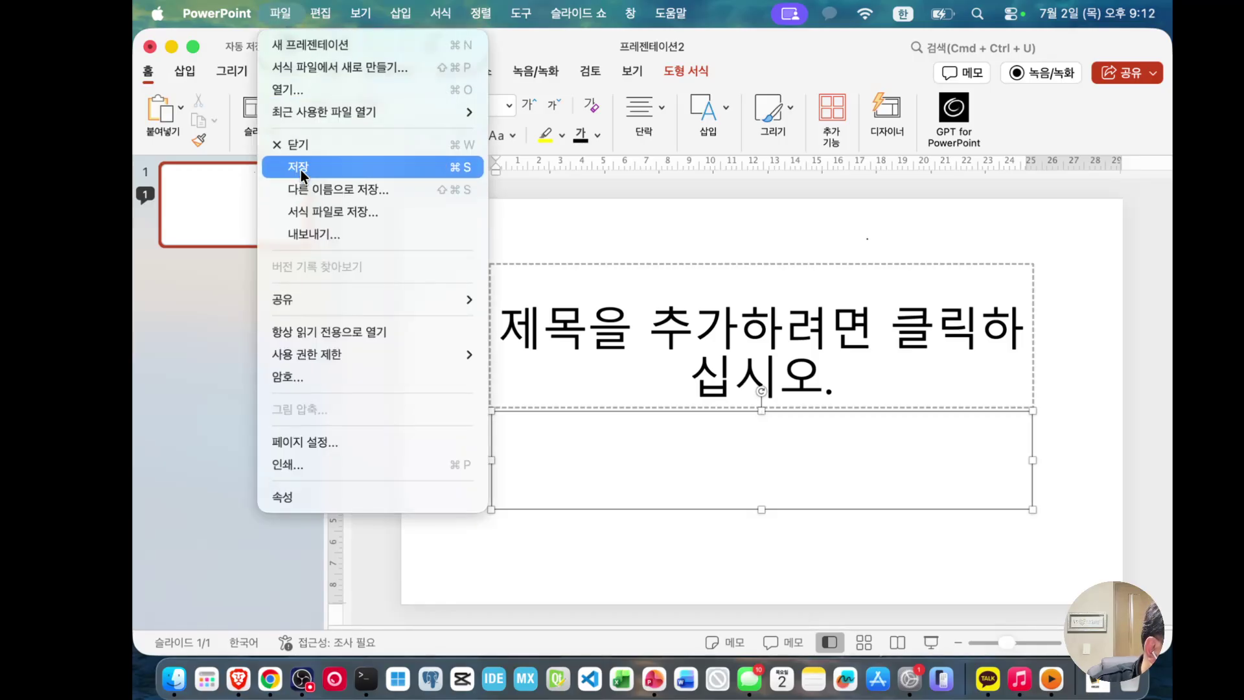
{"action": "left_click", "coordinate": [516, 48]}
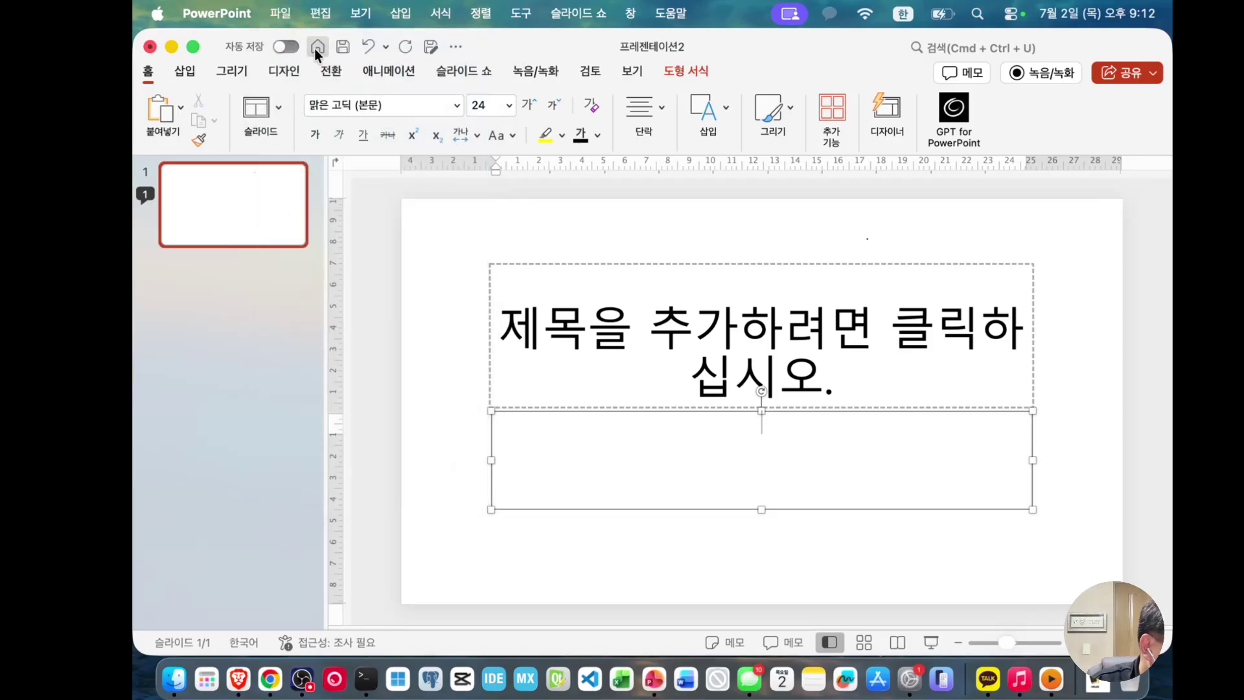
{"action": "left_click", "coordinate": [274, 19]}
{"action": "left_click", "coordinate": [534, 43]}
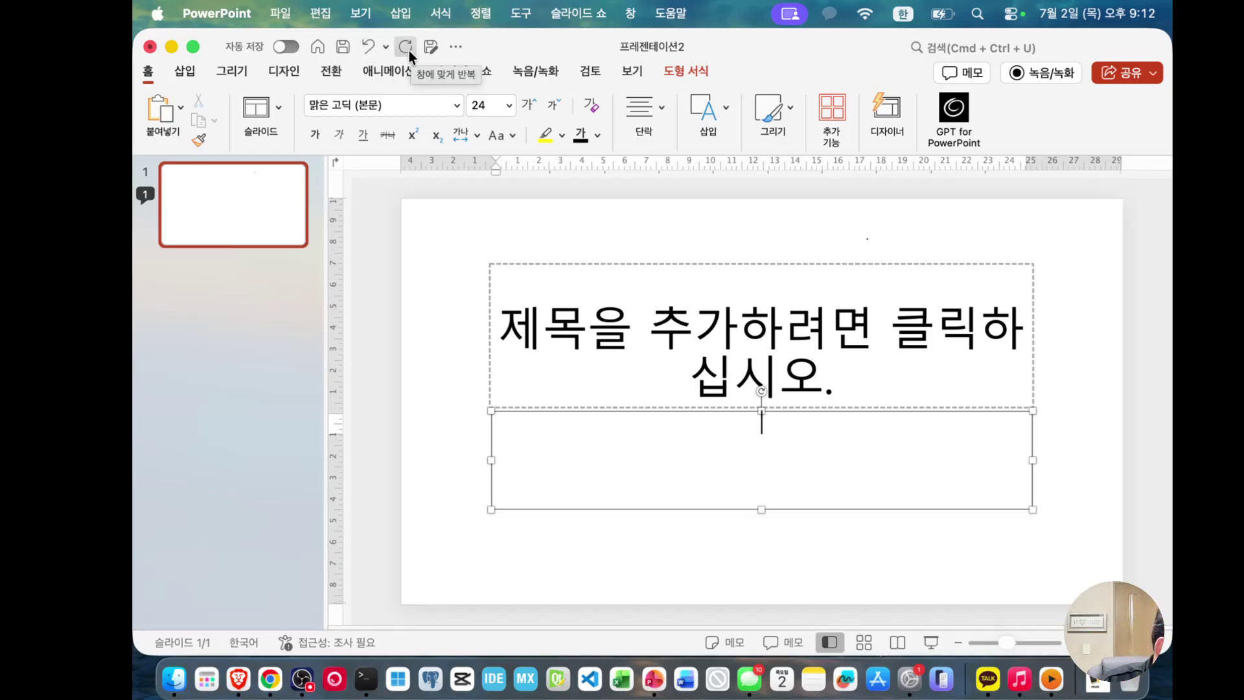
Step: Add the 새로 만들기 (New) command to the quick access commands and remove it again
{"action": "left_click", "coordinate": [455, 46]}
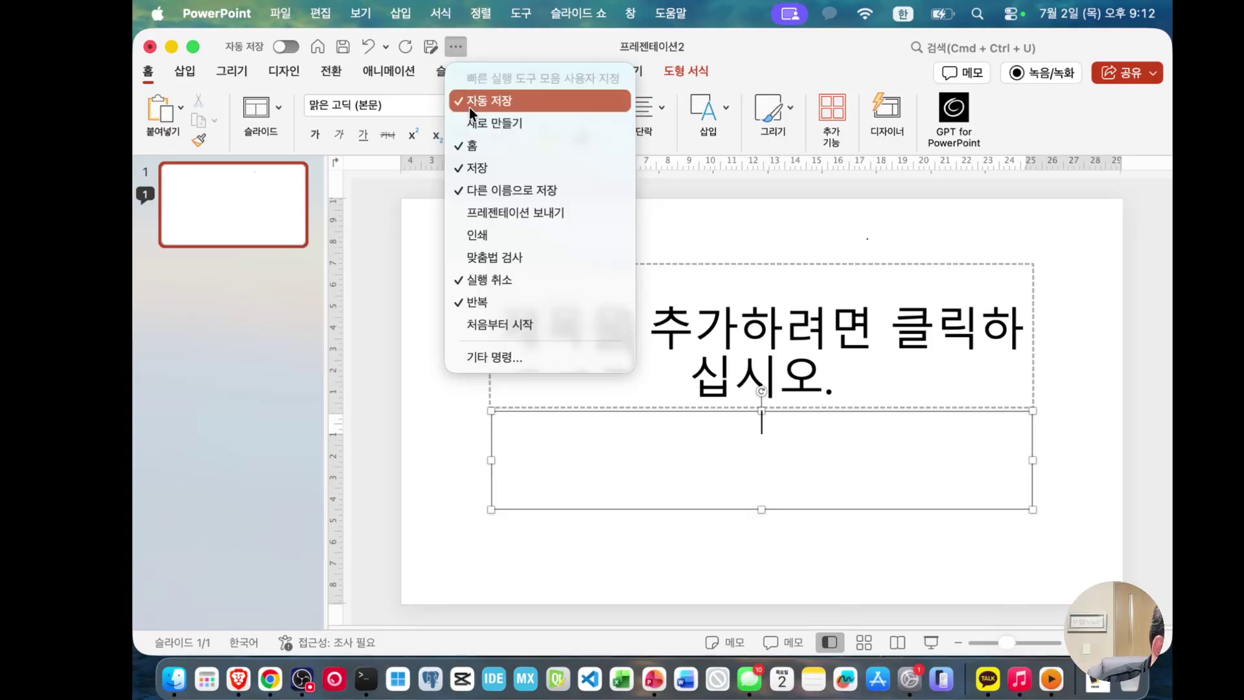
{"action": "left_click", "coordinate": [472, 123]}
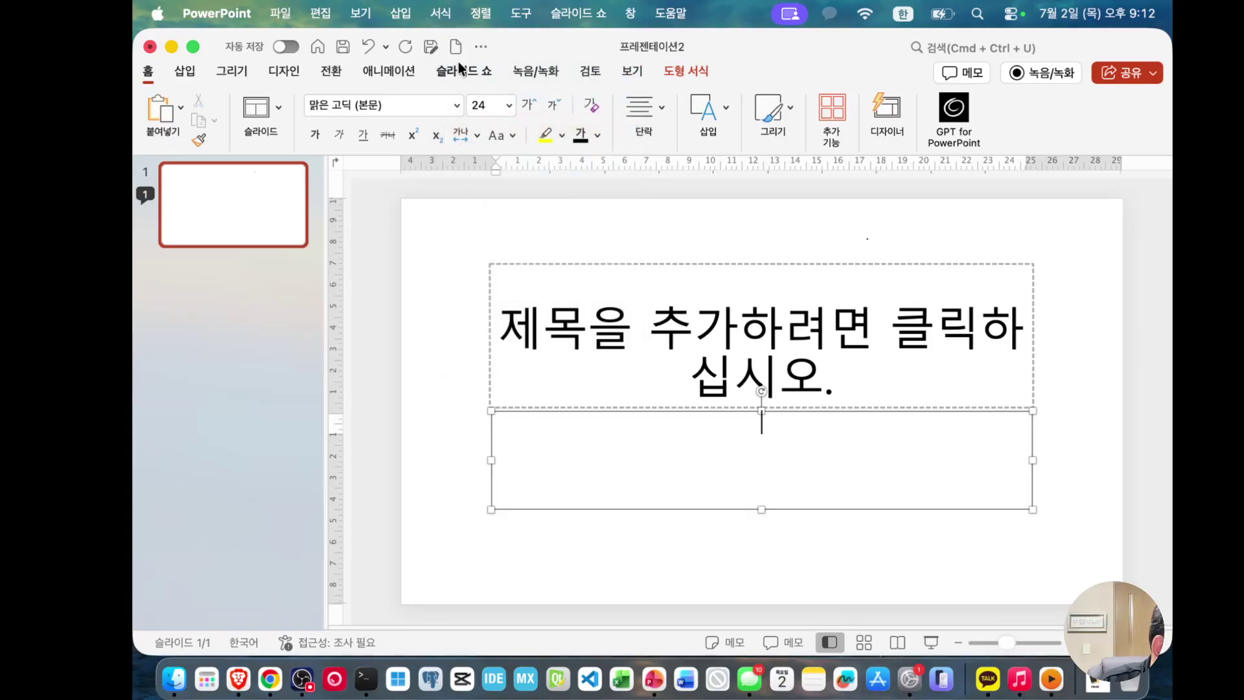
{"action": "left_click", "coordinate": [478, 47]}
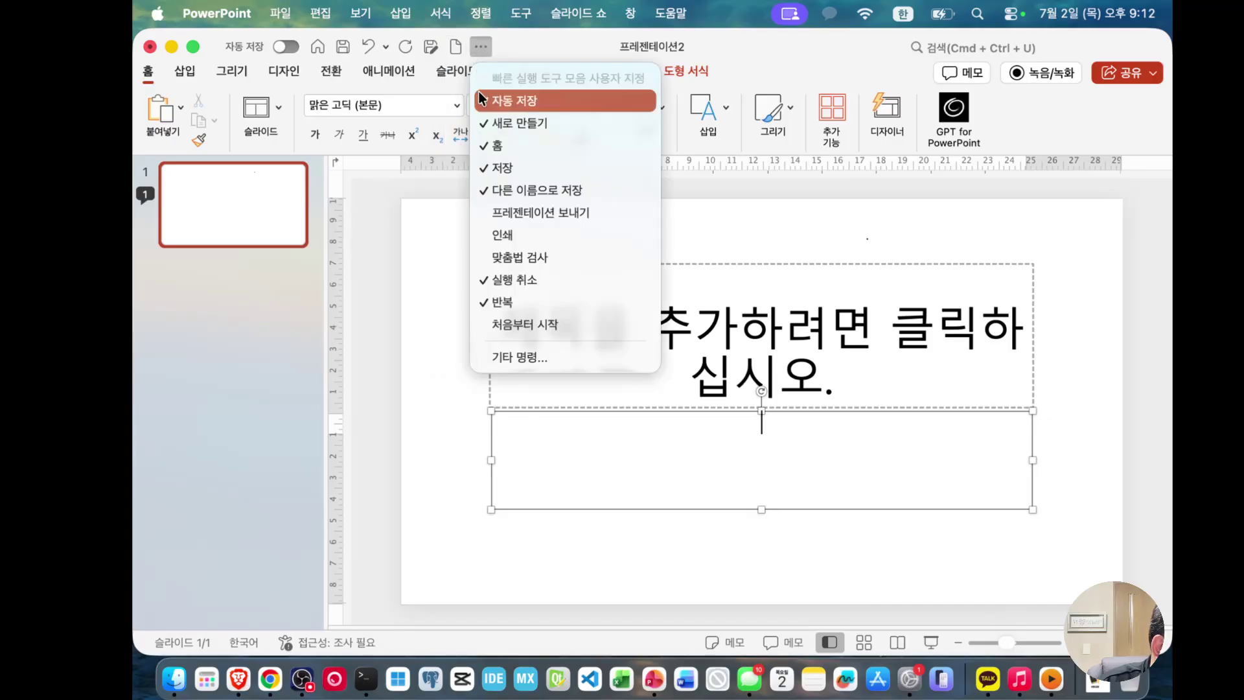
{"action": "left_click", "coordinate": [485, 123]}
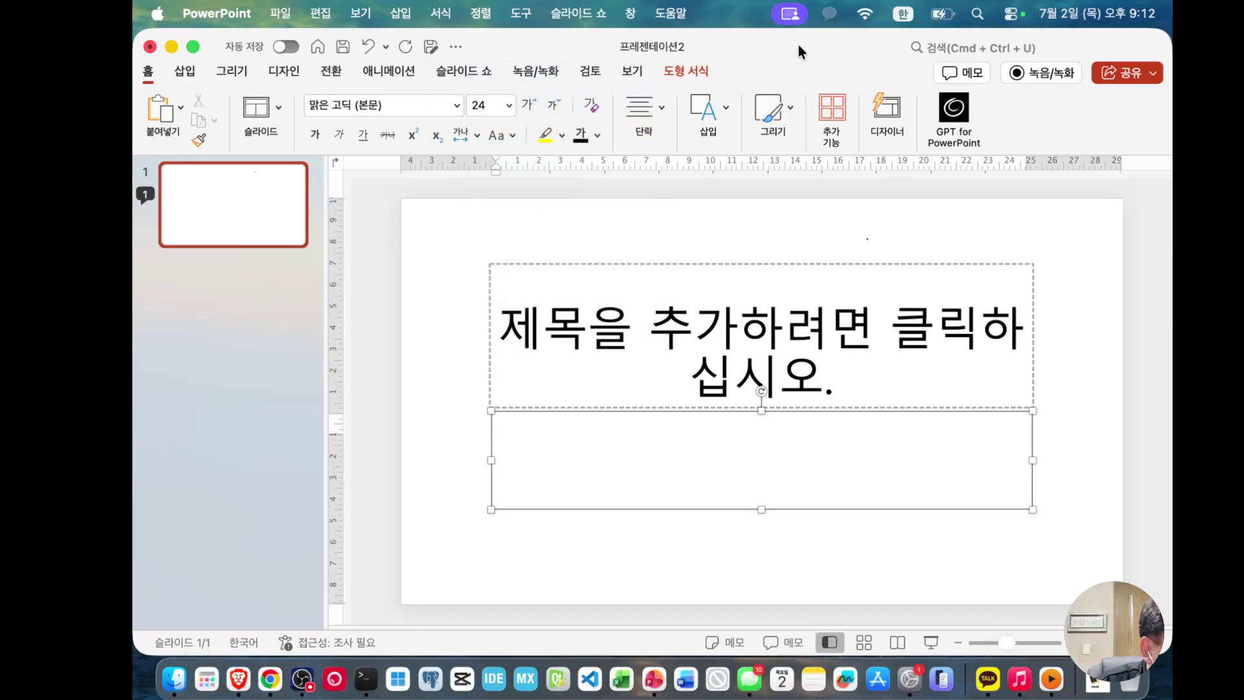
Step: Examine the suggested search actions, the insert and drawing commands, and the available WordArt styles
{"action": "left_click", "coordinate": [965, 49]}
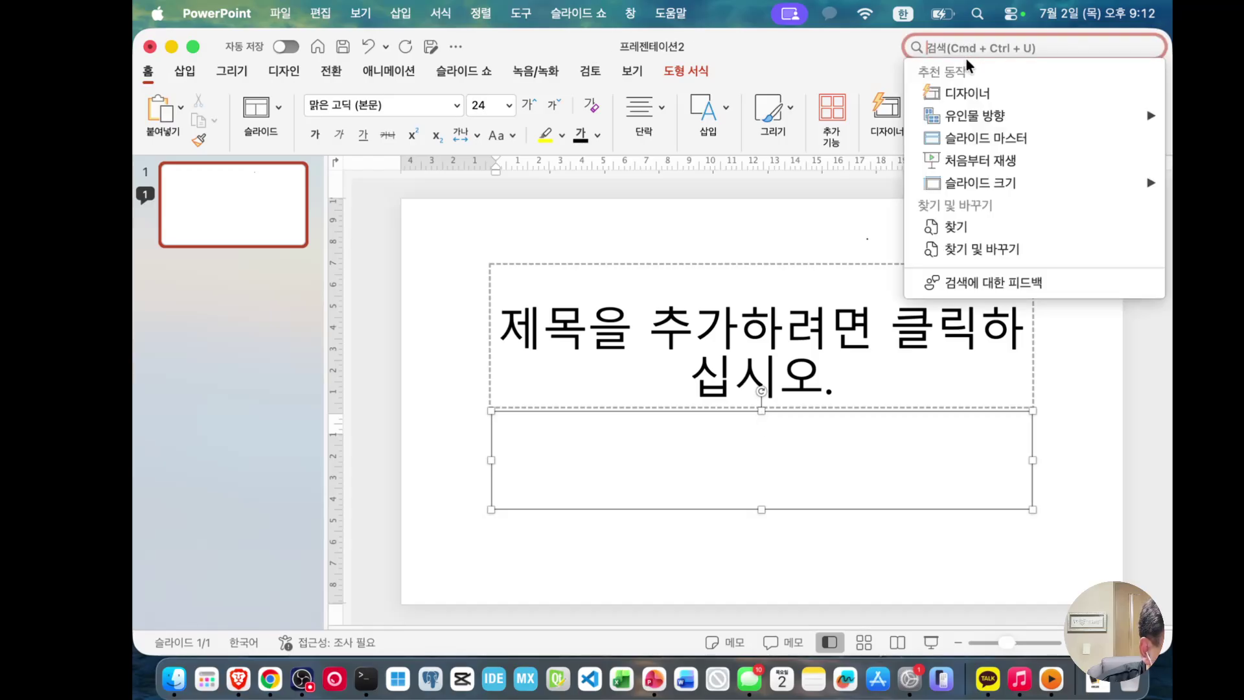
{"action": "left_click", "coordinate": [845, 49]}
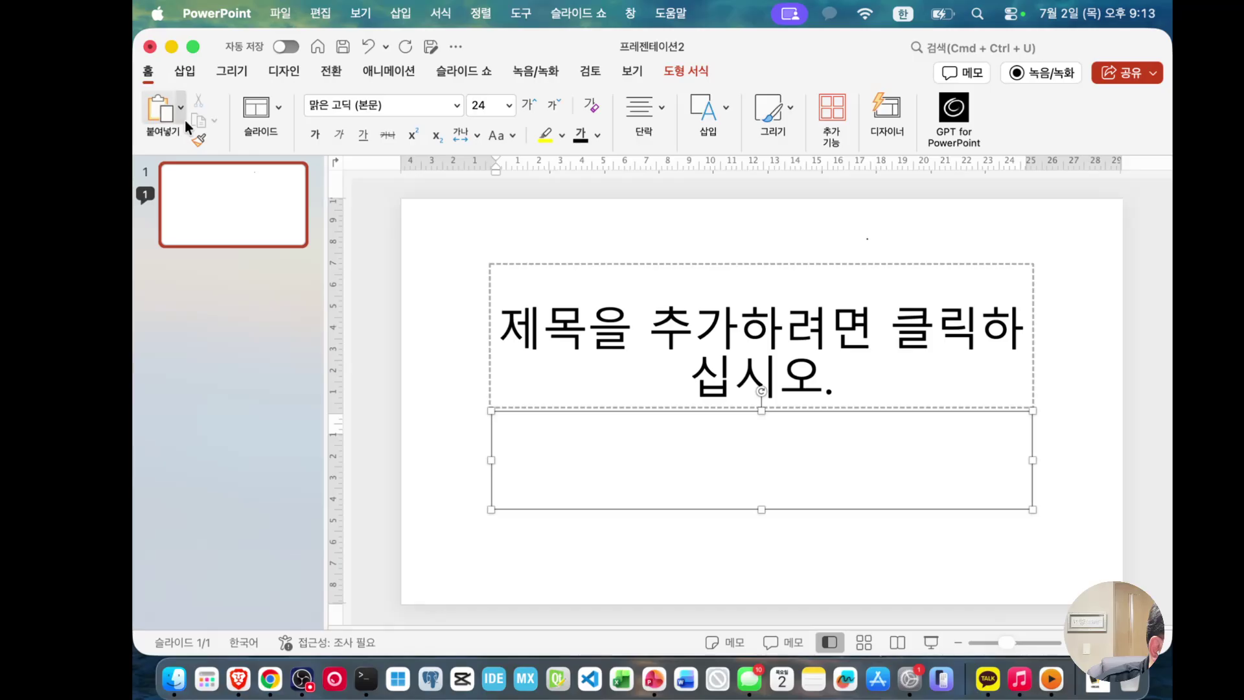
{"action": "left_click", "coordinate": [188, 73]}
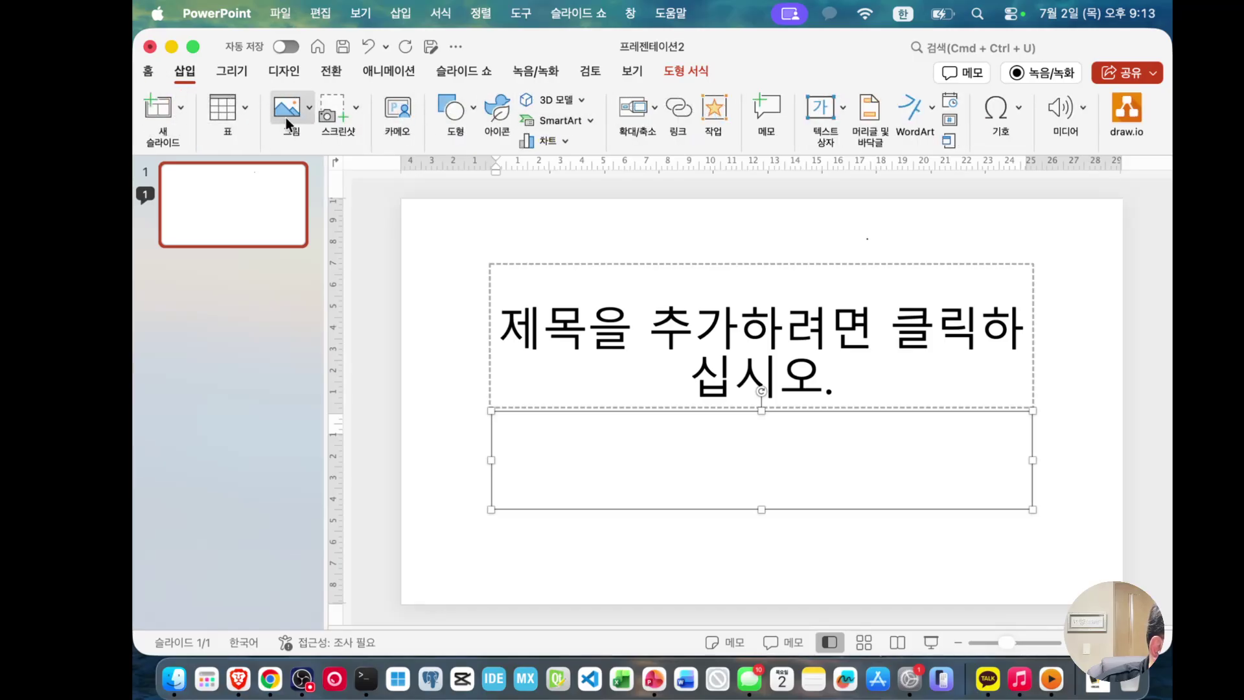
{"action": "left_click", "coordinate": [242, 74]}
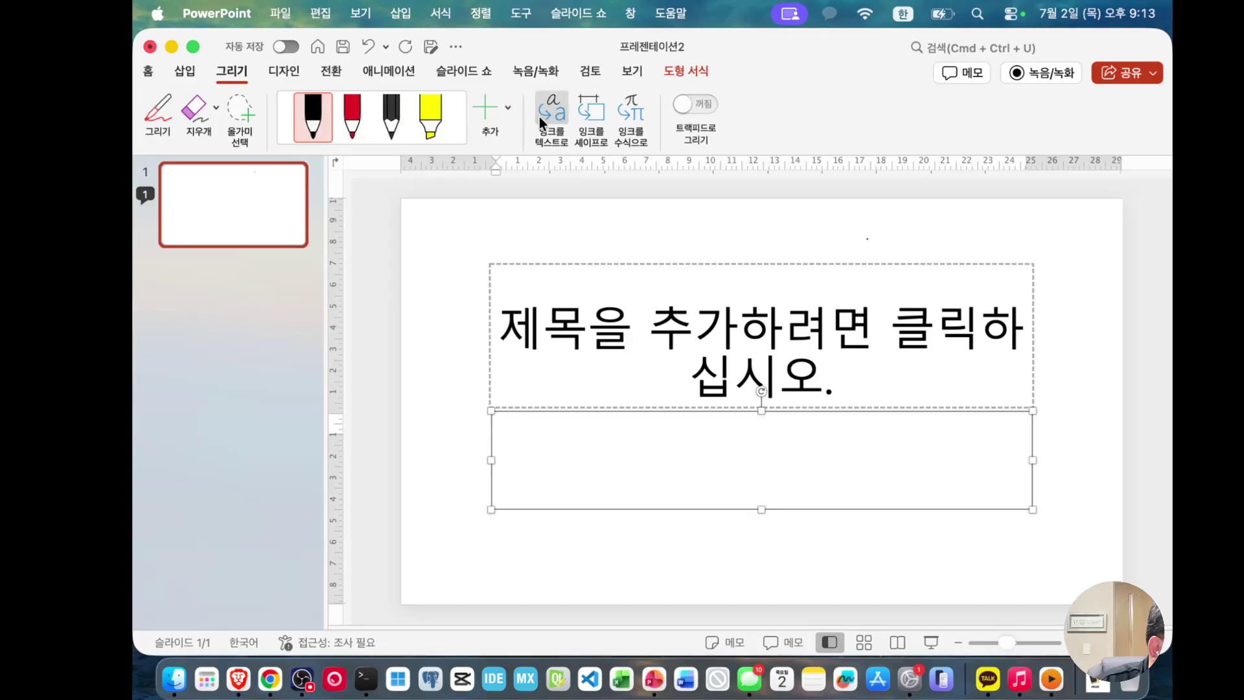
{"action": "left_click", "coordinate": [158, 70]}
{"action": "left_click", "coordinate": [182, 71]}
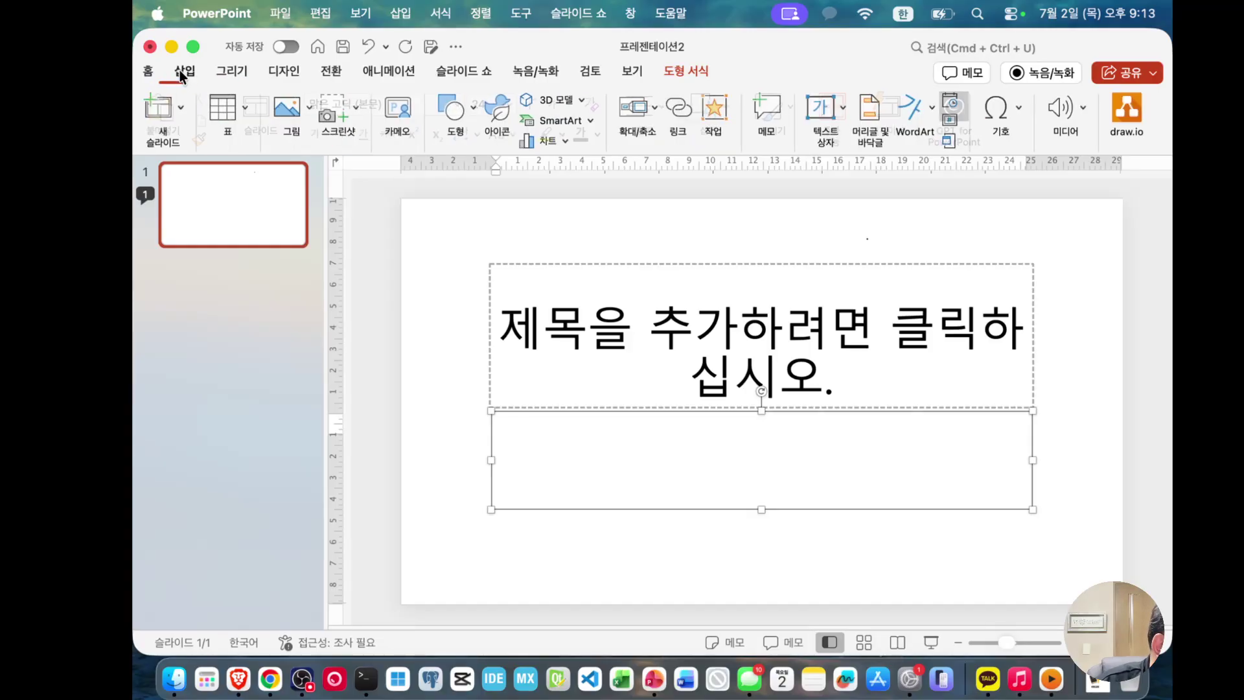
{"action": "left_click", "coordinate": [225, 71]}
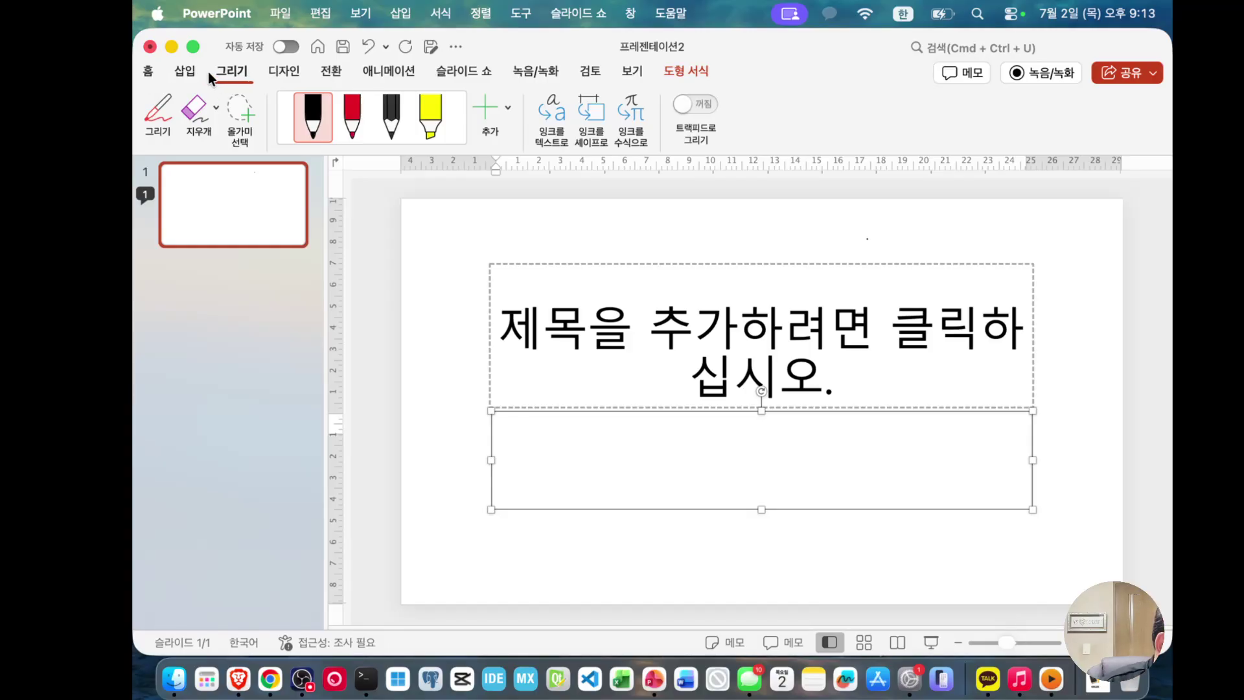
{"action": "left_click", "coordinate": [181, 72]}
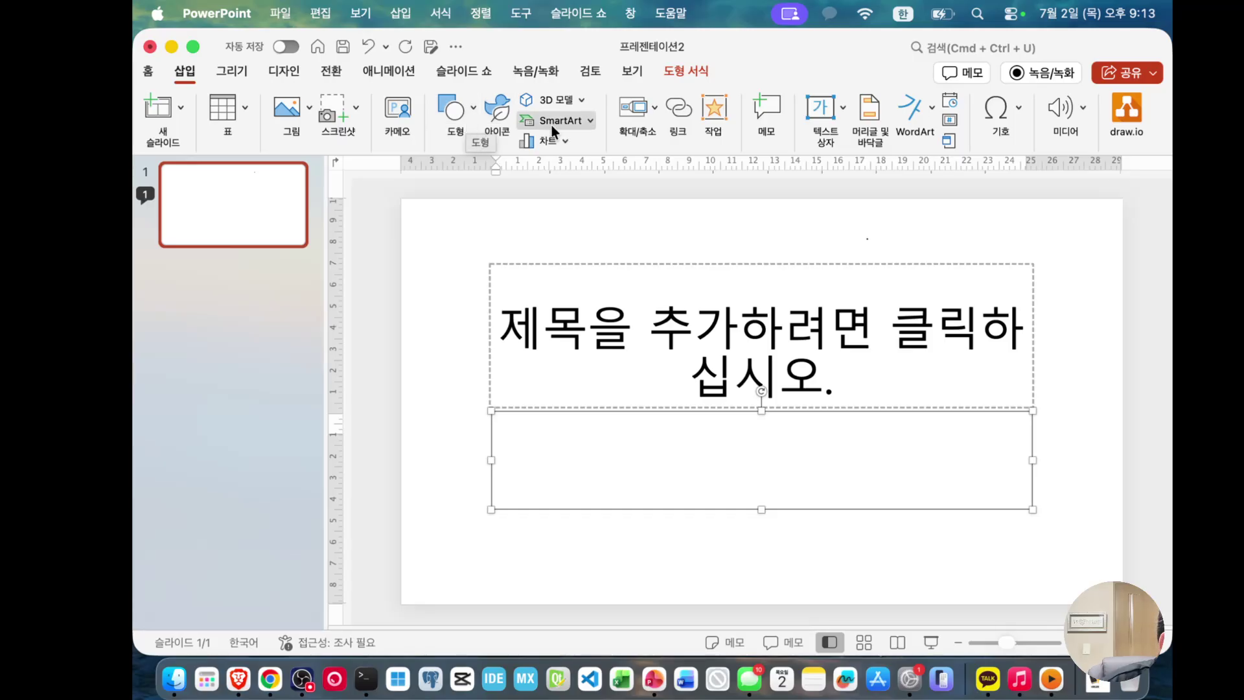
{"action": "left_click", "coordinate": [926, 116]}
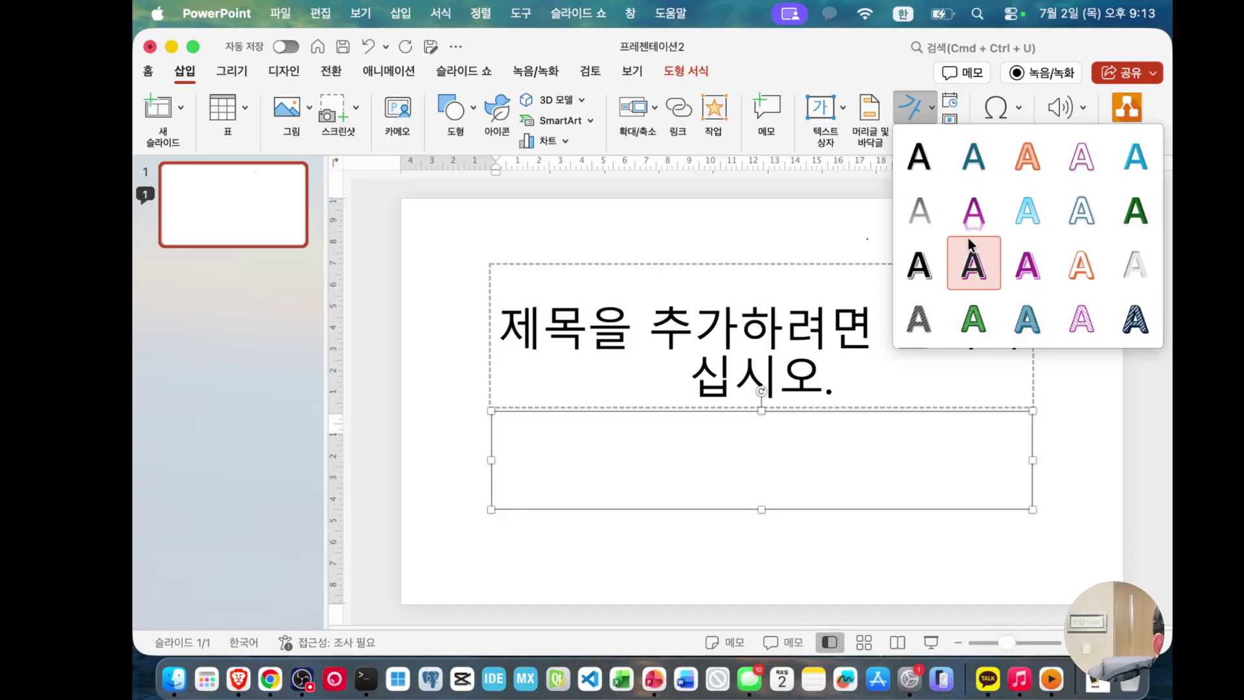
{"action": "left_click", "coordinate": [896, 84]}
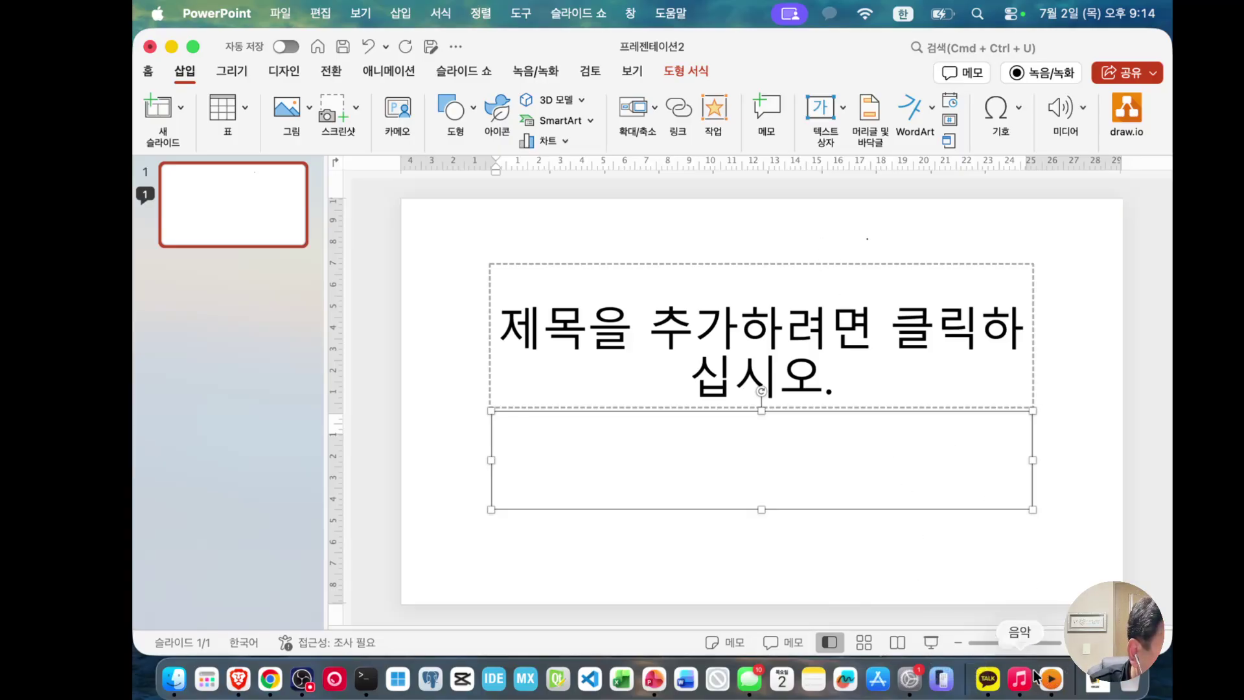
Step: Zoom out from the slide and zoom back in to slightly more than its original size
{"action": "mouse_move", "coordinate": [998, 648]}
{"action": "left_mouse_down"}
{"action": "mouse_move", "coordinate": [1015, 648]}
{"action": "mouse_move", "coordinate": [991, 646]}
{"action": "left_mouse_up"}
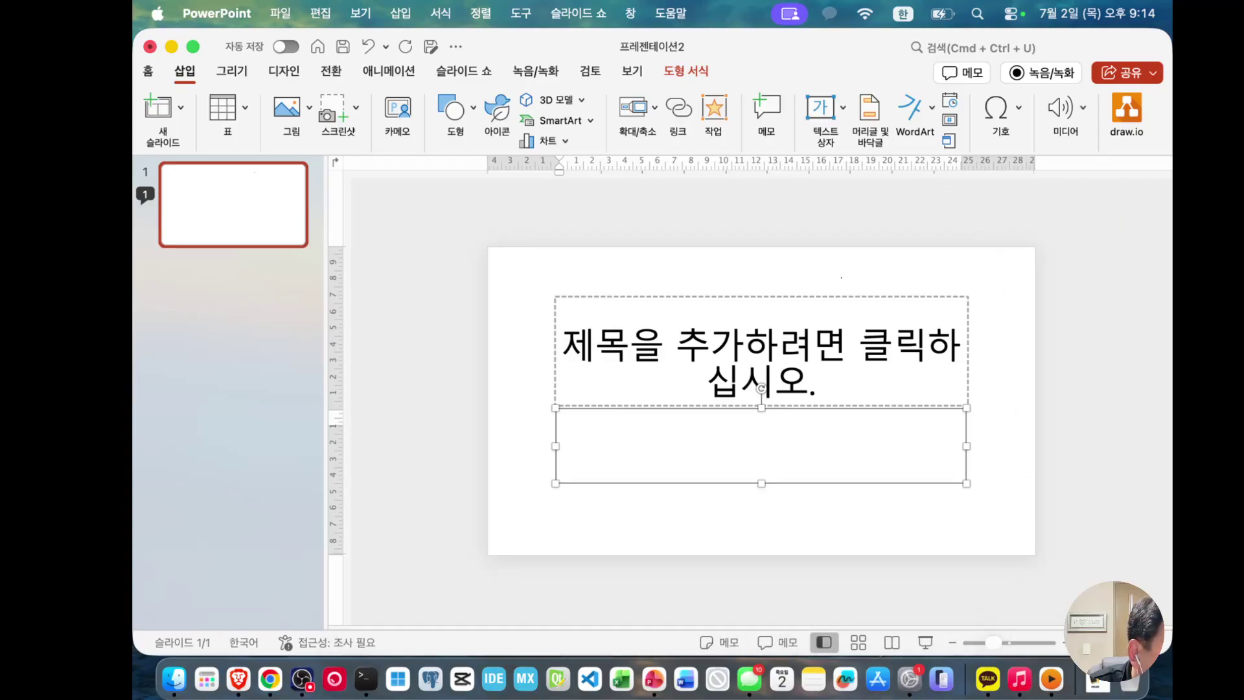
{"action": "scroll", "coordinate": [1022, 550], "scroll_direction": "up", "scroll_amount": 2}
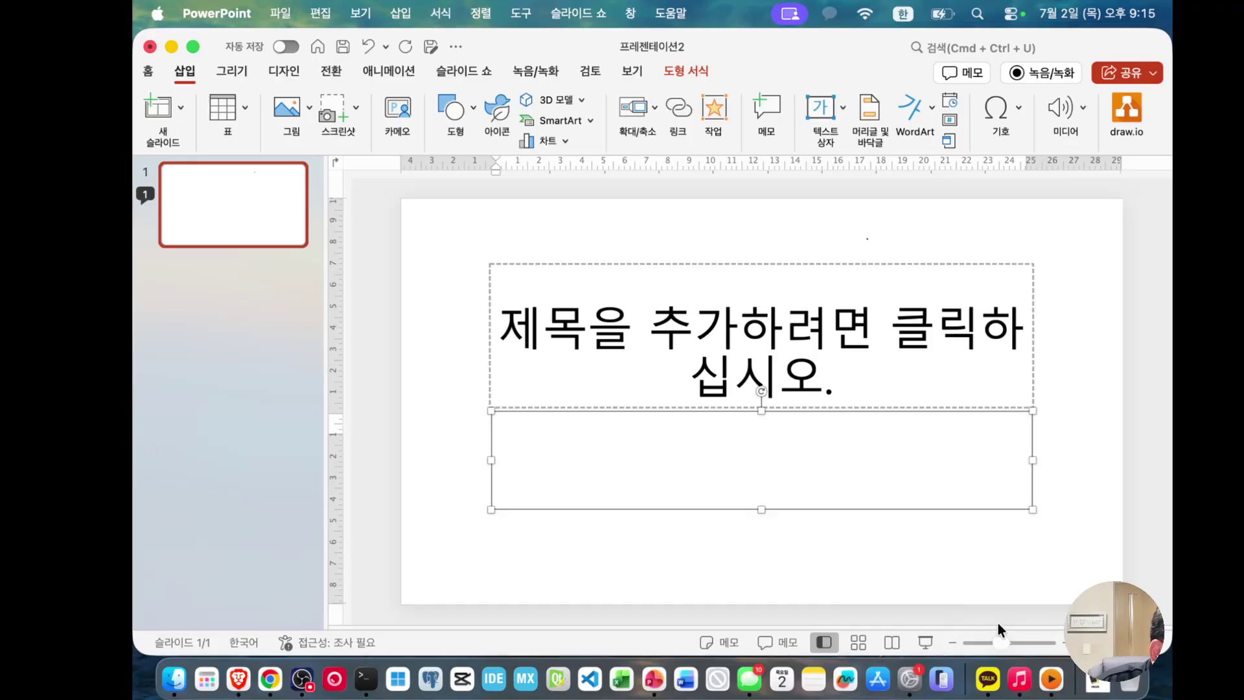
{"action": "mouse_move", "coordinate": [1008, 635]}
{"action": "left_mouse_down"}
{"action": "mouse_move", "coordinate": [1027, 639]}
{"action": "mouse_move", "coordinate": [1009, 635]}
{"action": "left_mouse_up"}
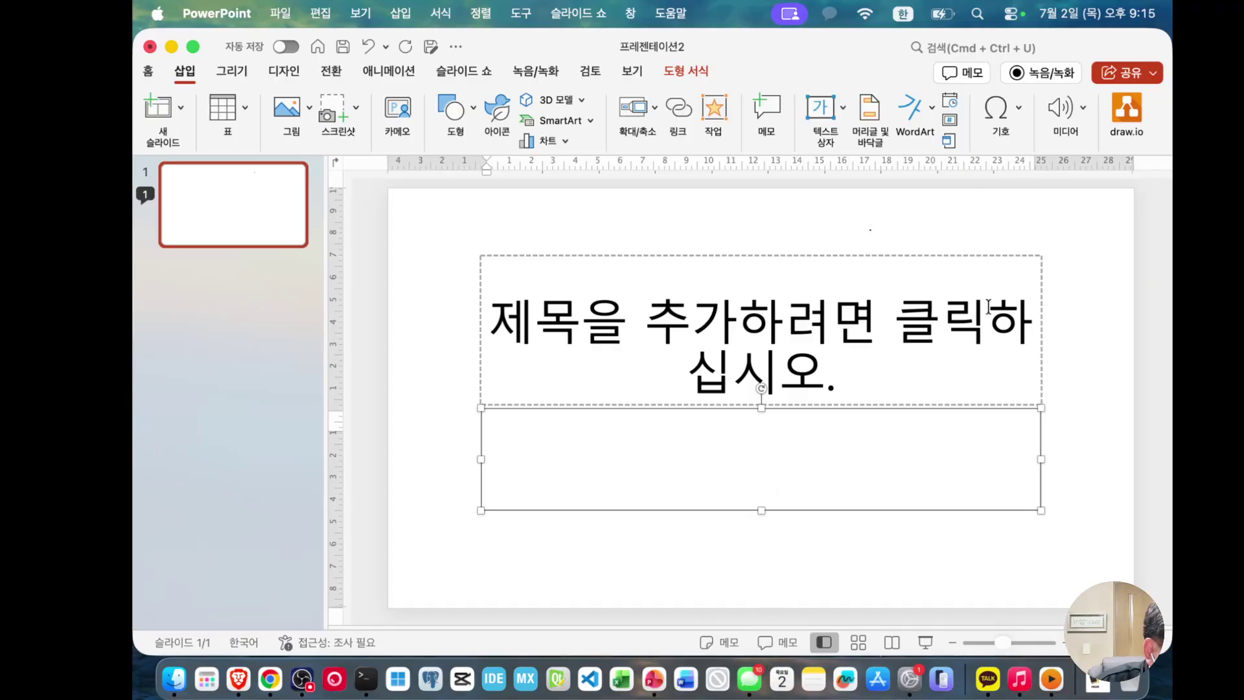
Step: Reply "ㄷㄷㄷㄷ" to the existing comment on slide 1 and close the comments
{"action": "left_click", "coordinate": [779, 636]}
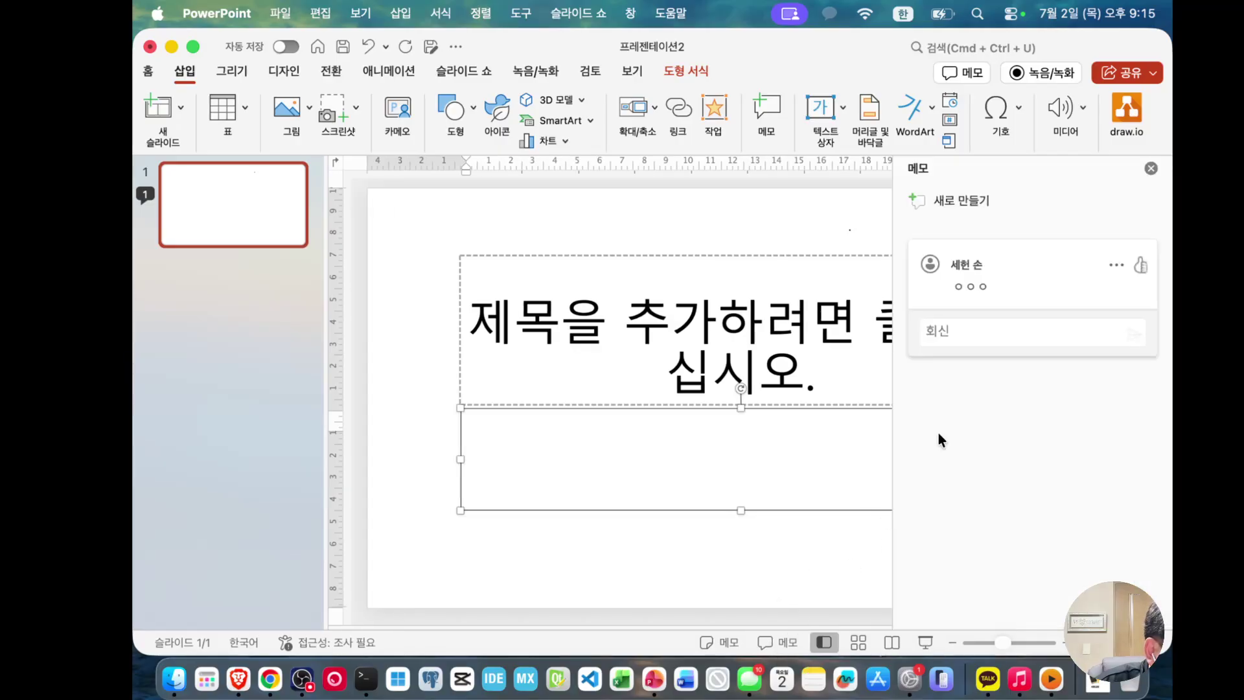
{"action": "left_click", "coordinate": [983, 301]}
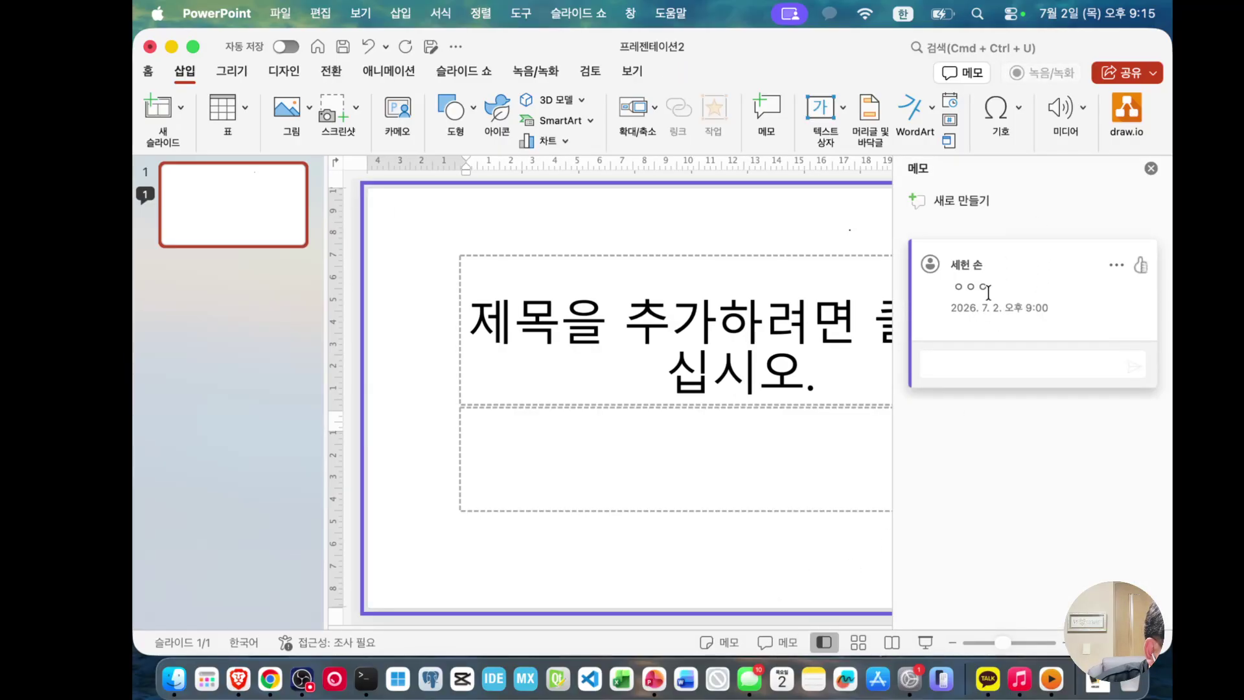
{"action": "left_click", "coordinate": [985, 365]}
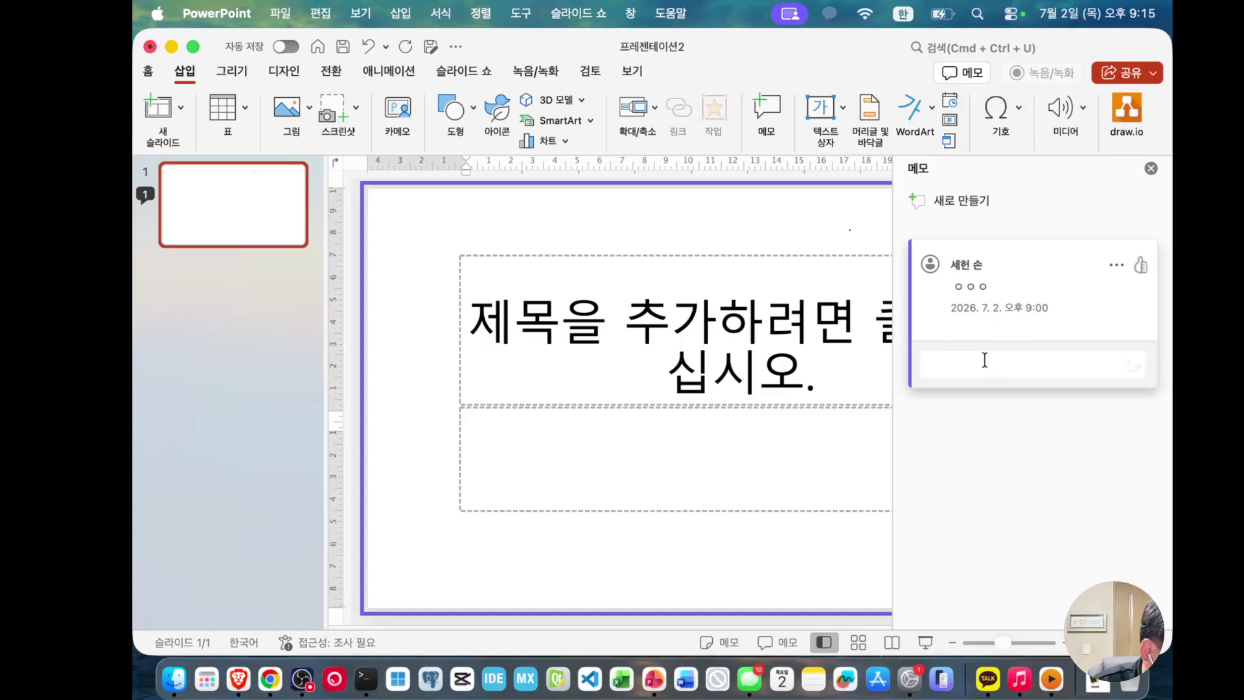
{"action": "type", "text": "ㄷㄷㄷㄷ"}
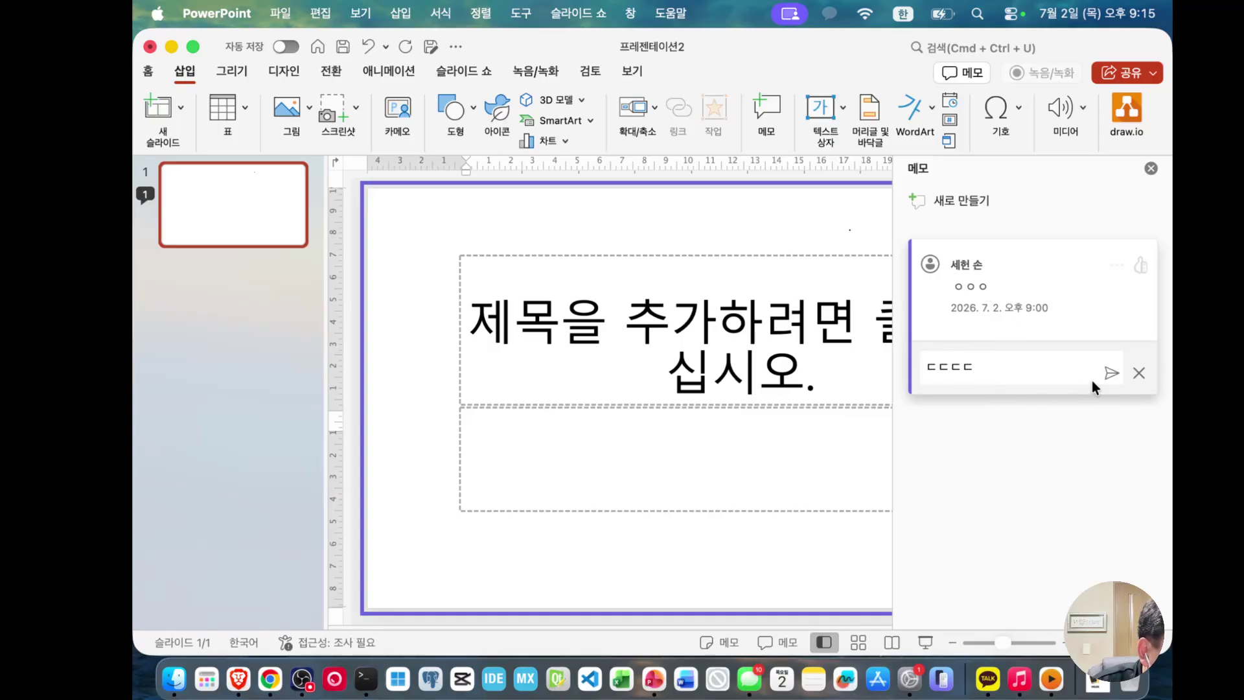
{"action": "left_click", "coordinate": [1111, 374]}
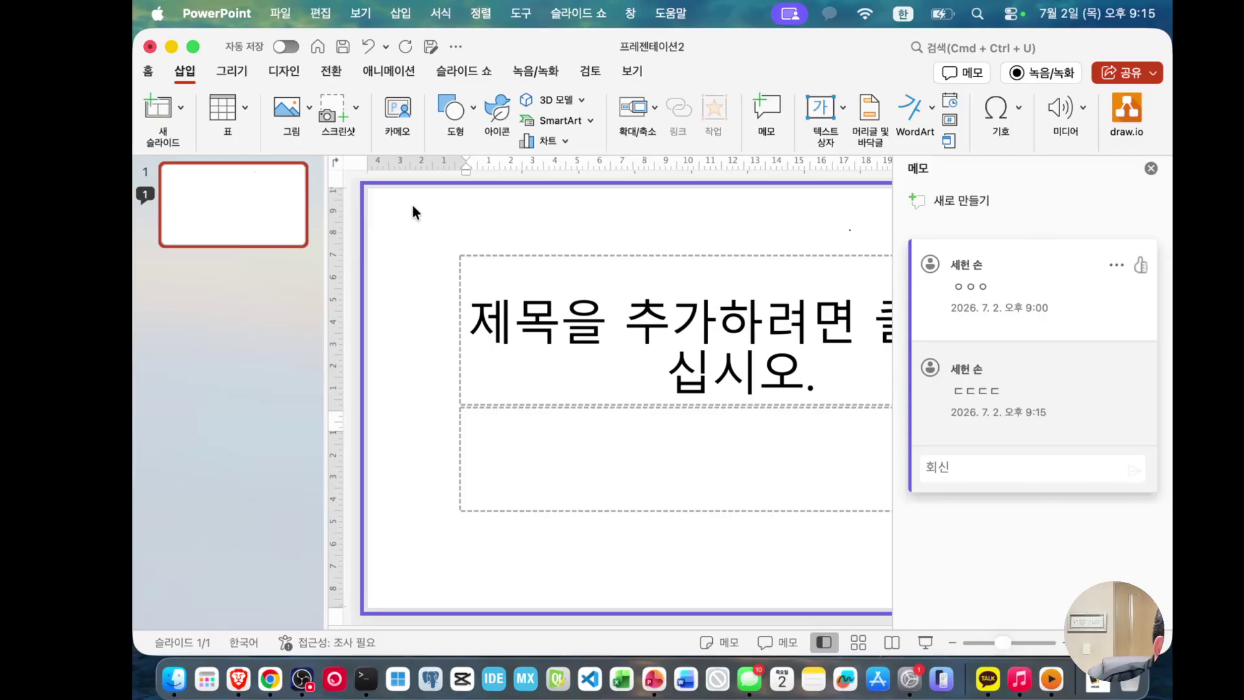
{"action": "left_click", "coordinate": [1150, 169]}
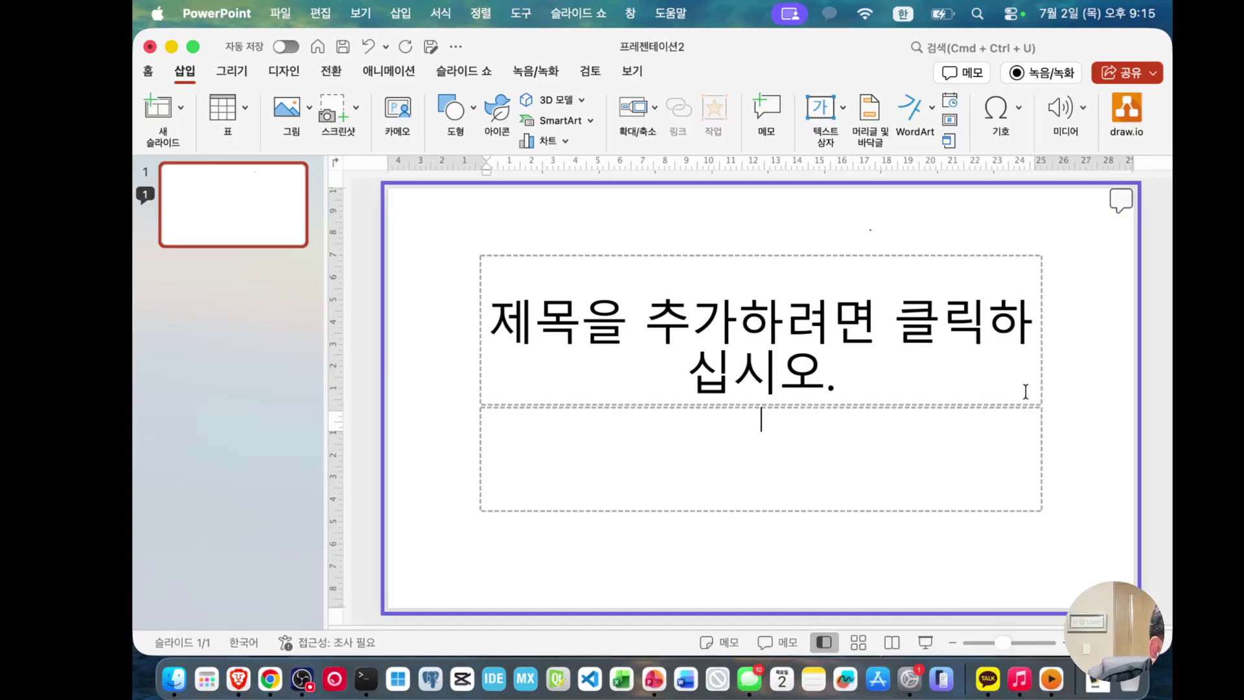
Step: Show and hide the slide's comments and its speaker notes area, leaving both closed
{"action": "left_click", "coordinate": [1121, 199]}
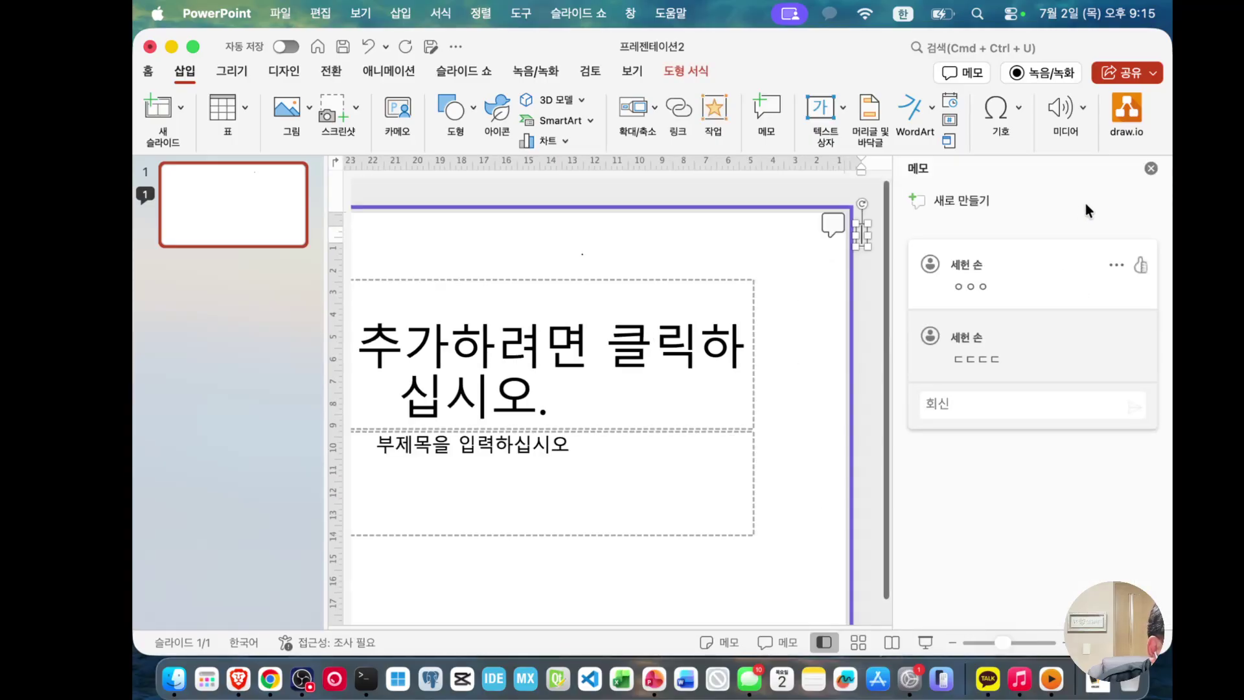
{"action": "left_click", "coordinate": [717, 643]}
{"action": "left_click", "coordinate": [768, 638]}
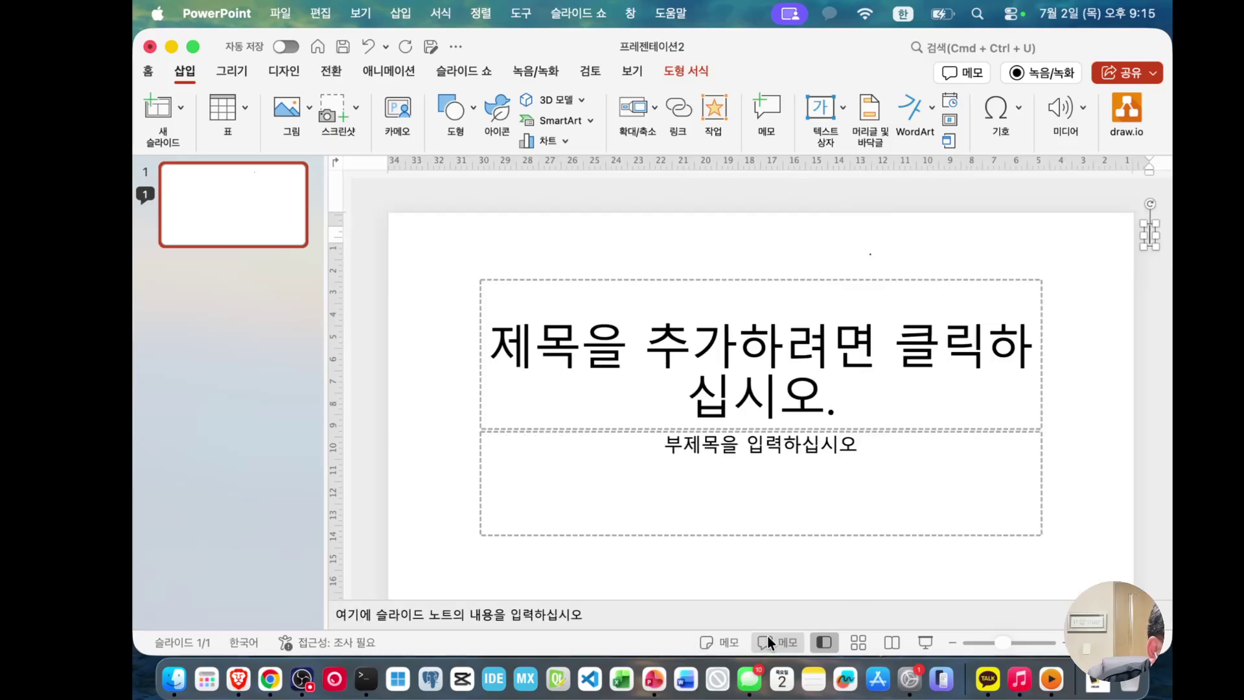
{"action": "left_click", "coordinate": [730, 645]}
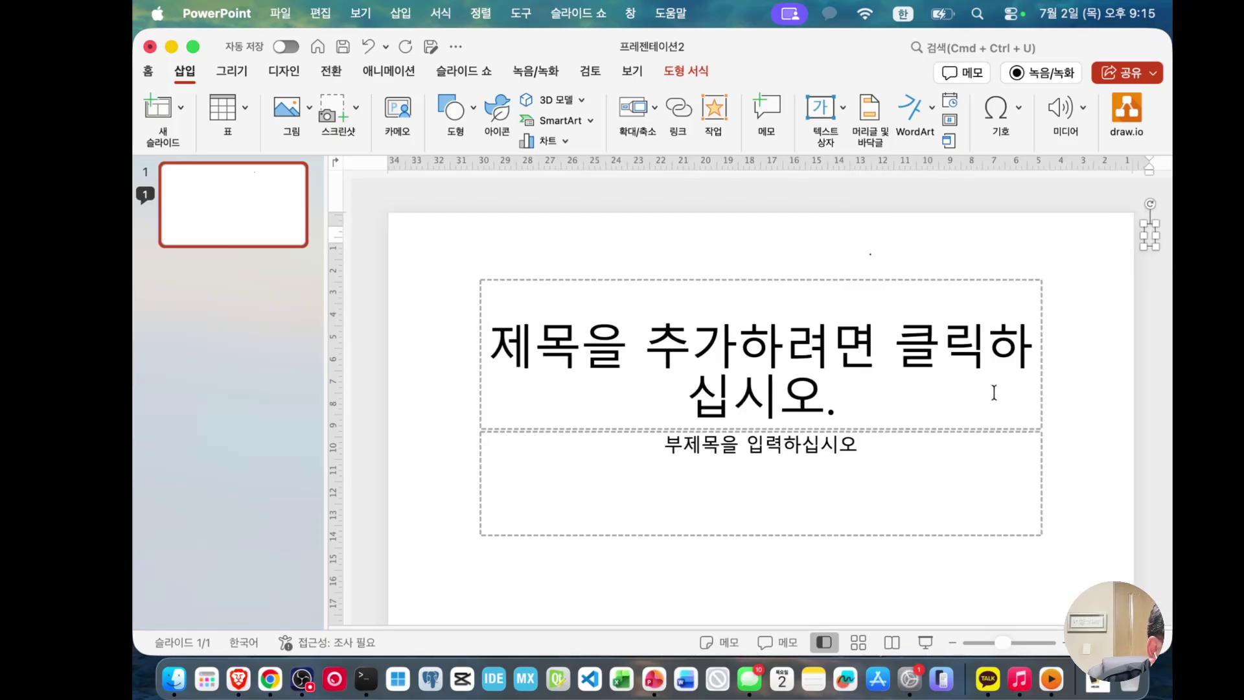
{"action": "left_click", "coordinate": [1101, 259]}
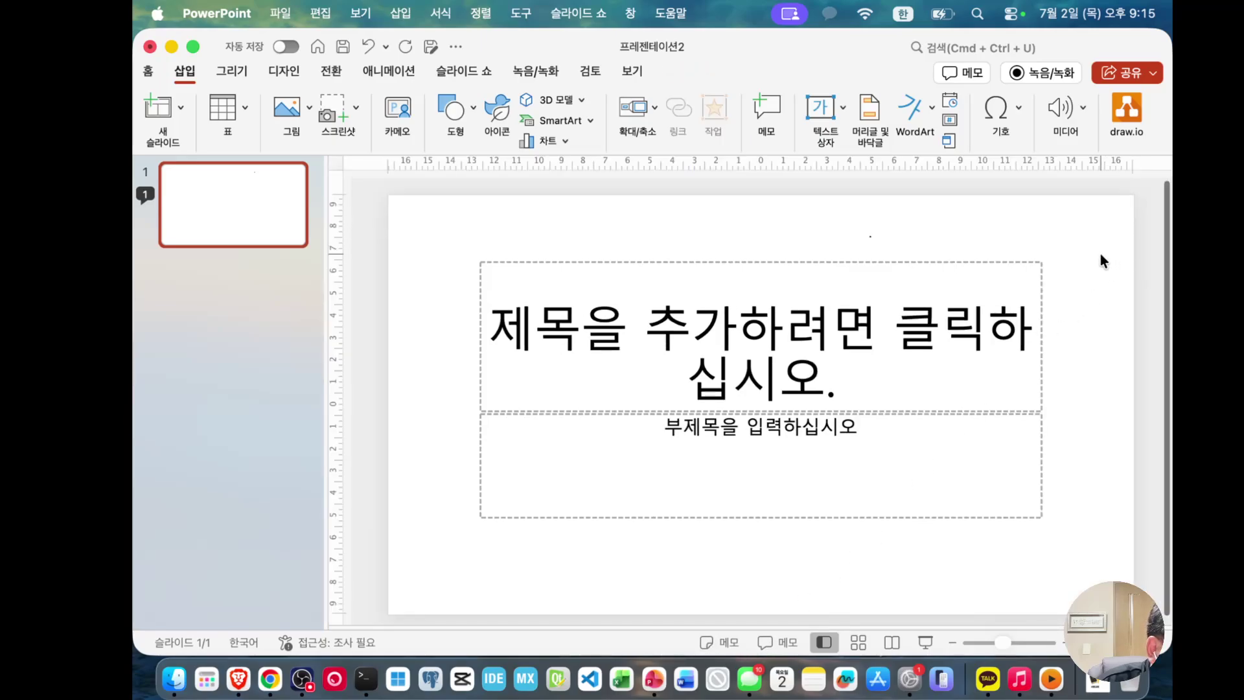
{"action": "left_click", "coordinate": [767, 643]}
{"action": "left_click", "coordinate": [767, 643]}
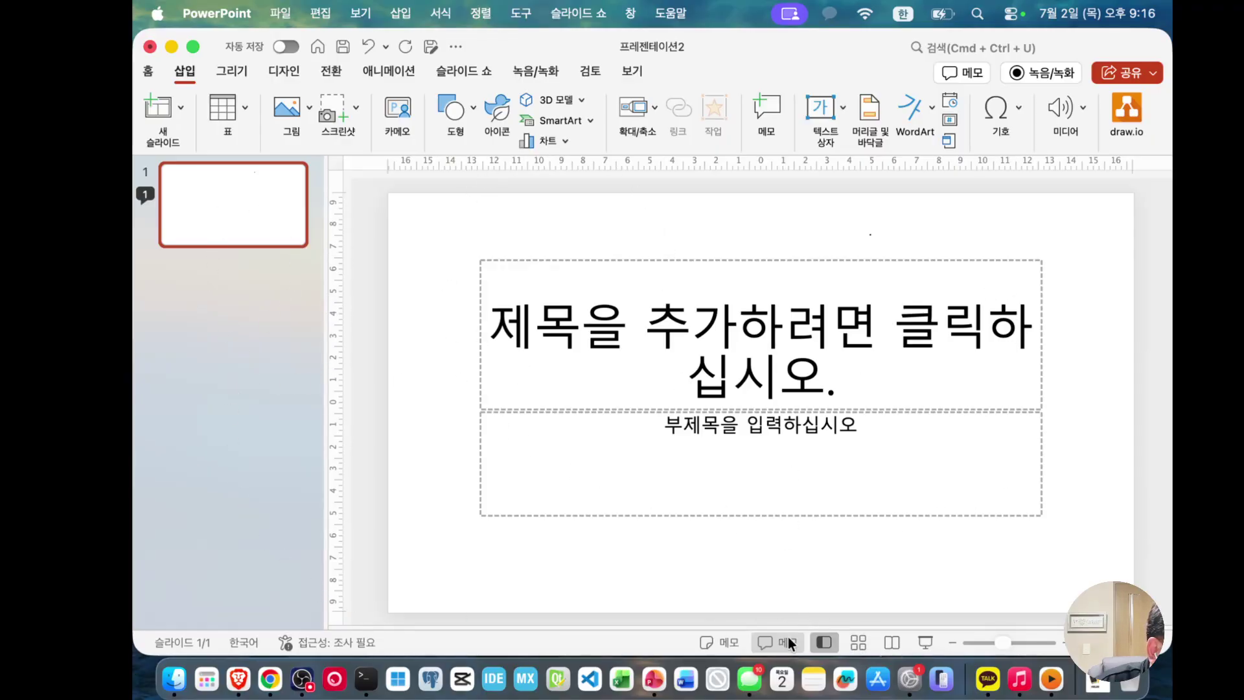
Step: Display the presentation in slide sorter view and return to the normal editing view
{"action": "left_click", "coordinate": [857, 642]}
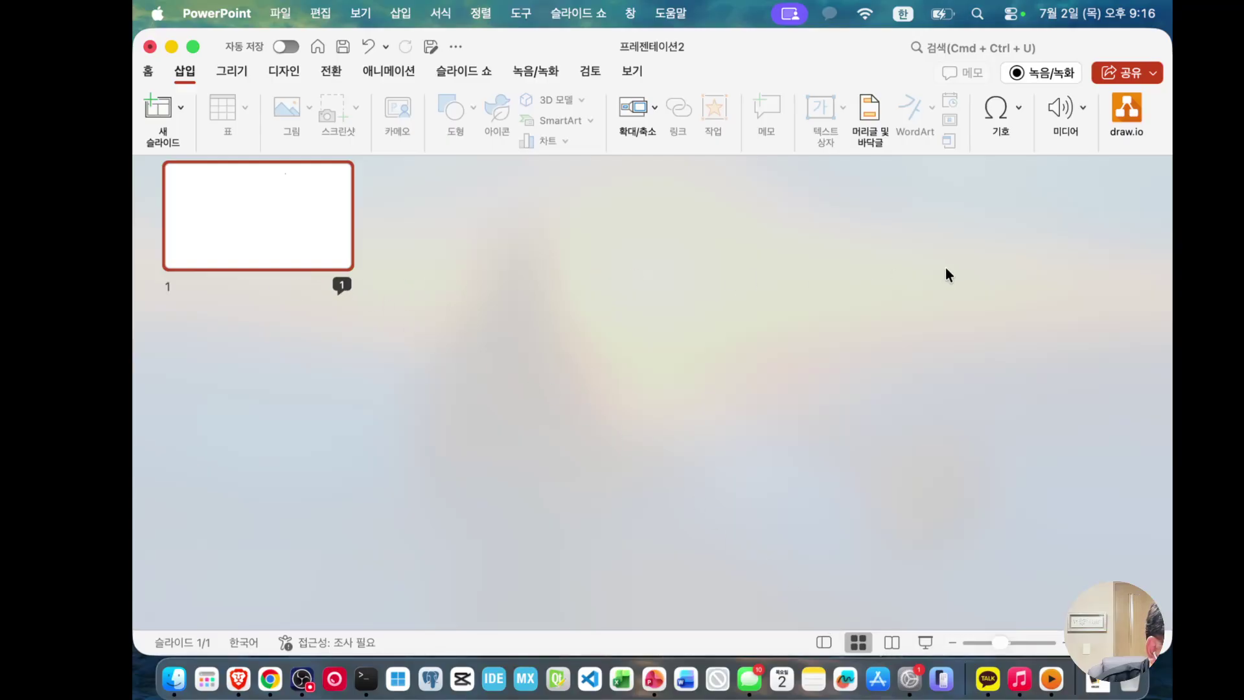
{"action": "left_click", "coordinate": [858, 648]}
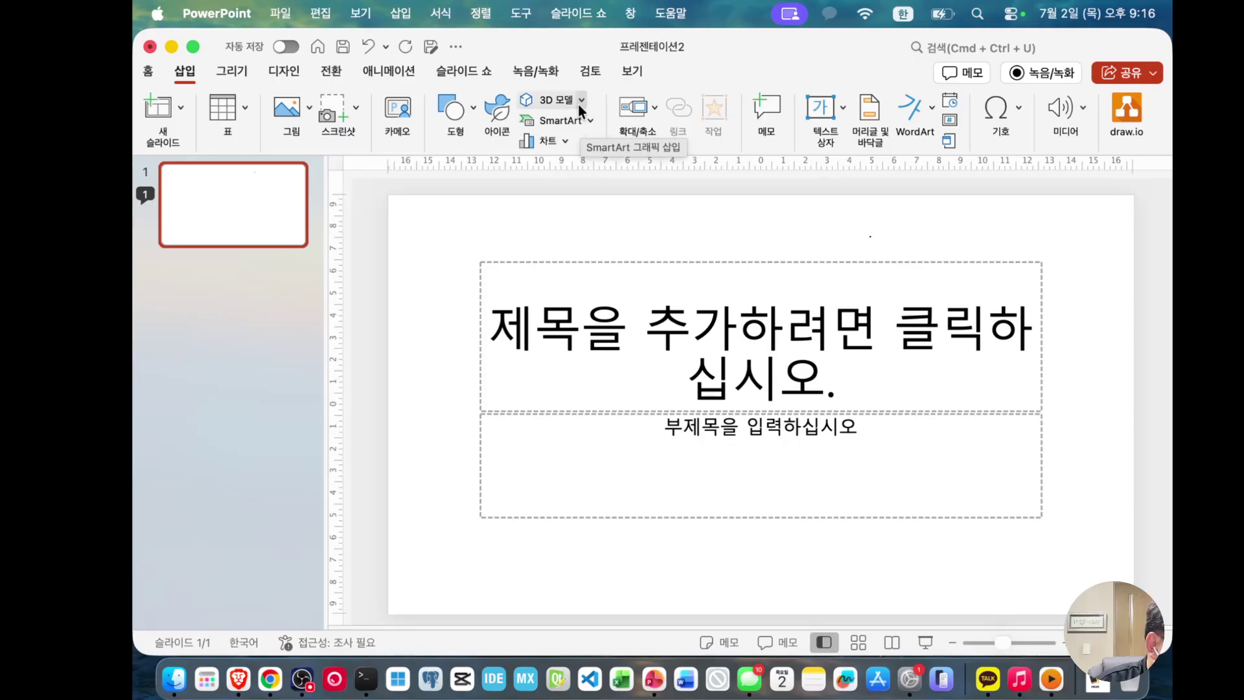
Step: Examine the SmartArt graphic categories, including the list, process, cycle and relationship types, and insert none of them
{"action": "left_click", "coordinate": [594, 123]}
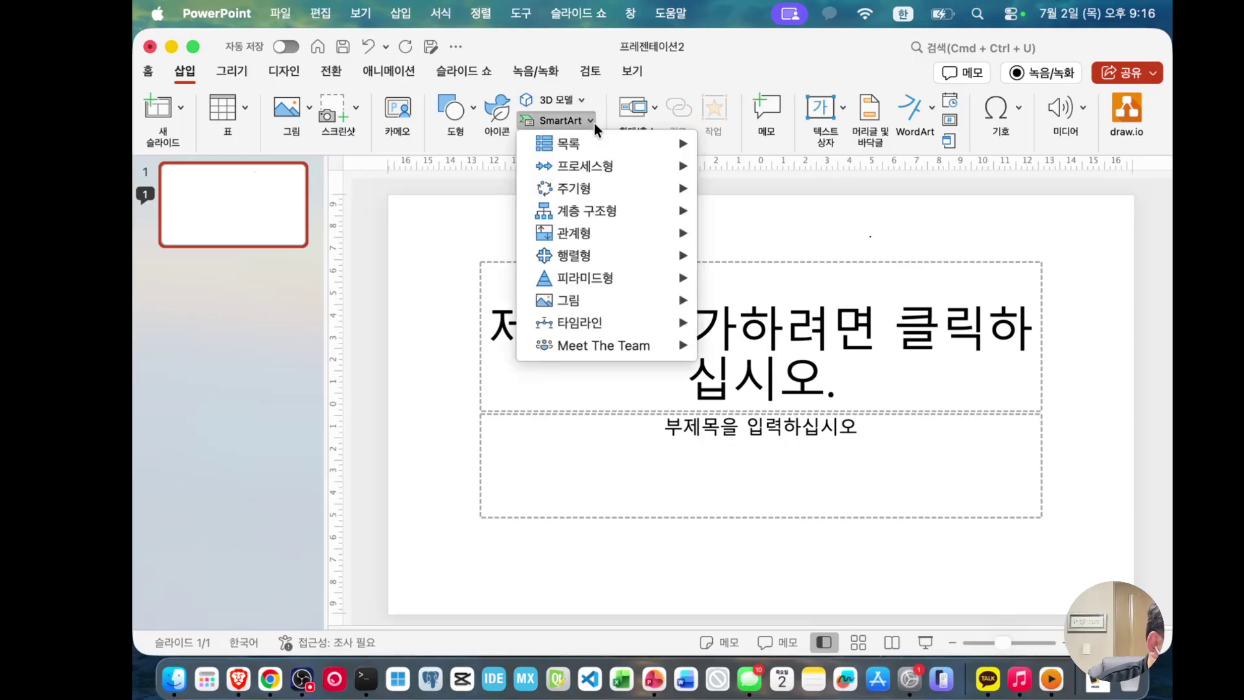
{"action": "mouse_move", "coordinate": [581, 139]}
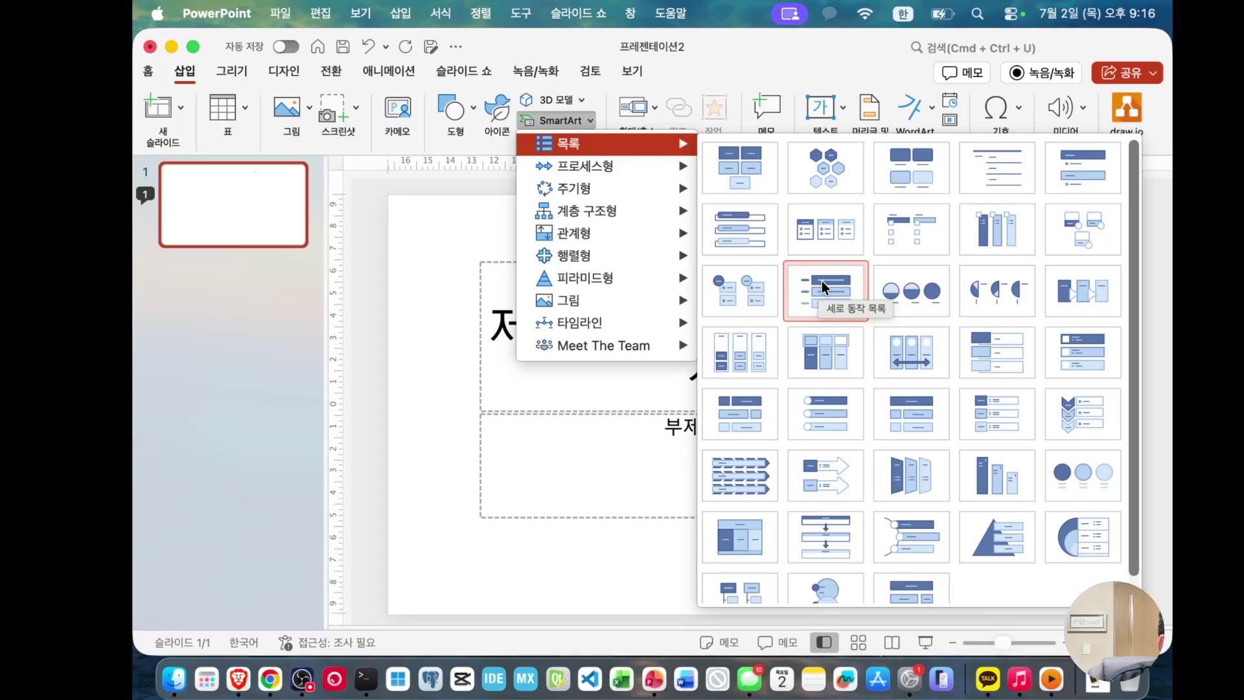
{"action": "mouse_move", "coordinate": [595, 165]}
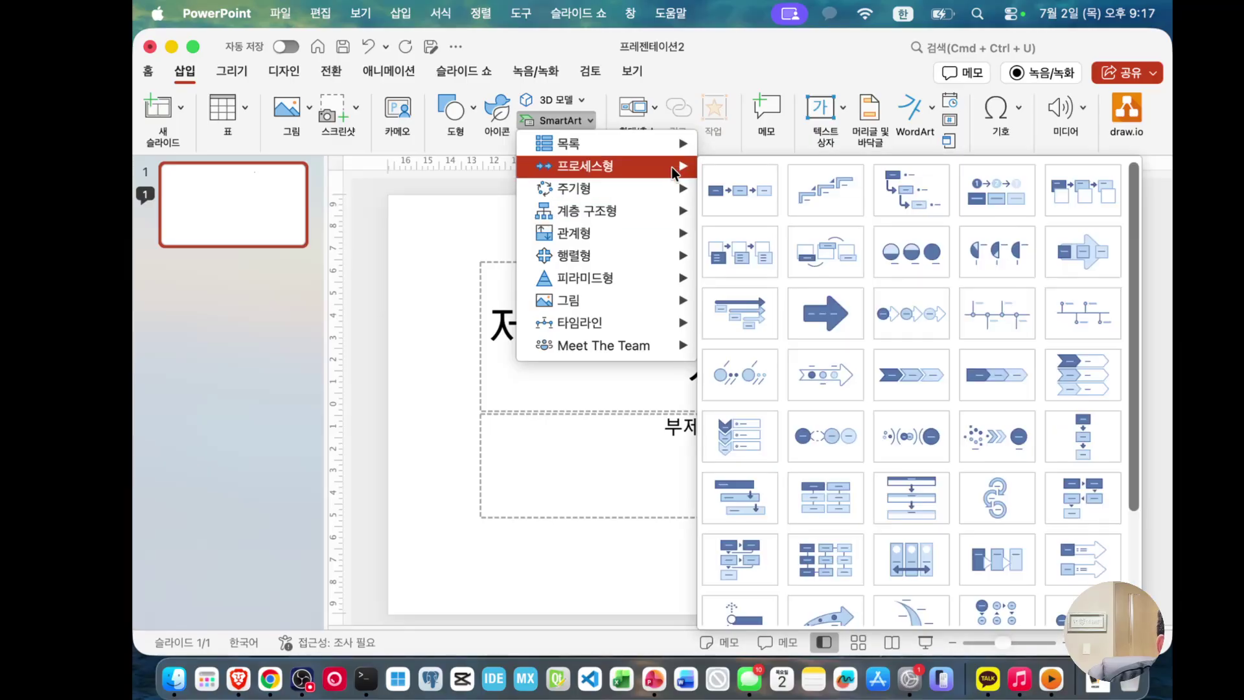
{"action": "mouse_move", "coordinate": [672, 200]}
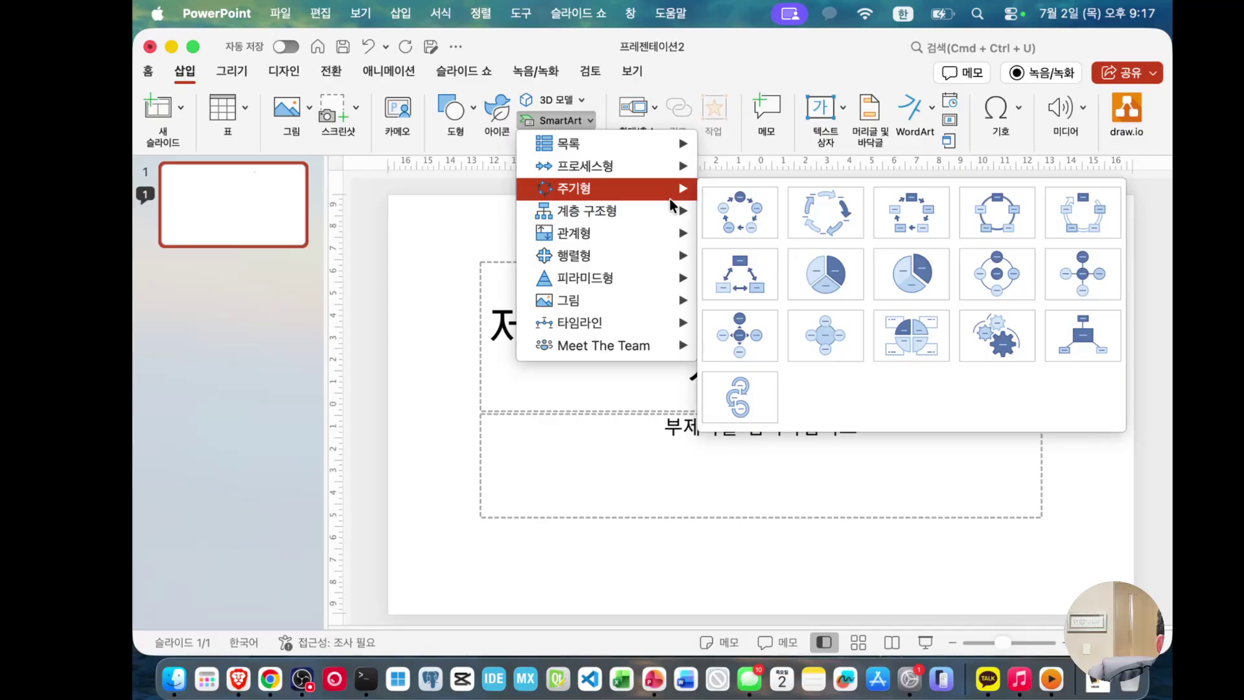
{"action": "mouse_move", "coordinate": [667, 237]}
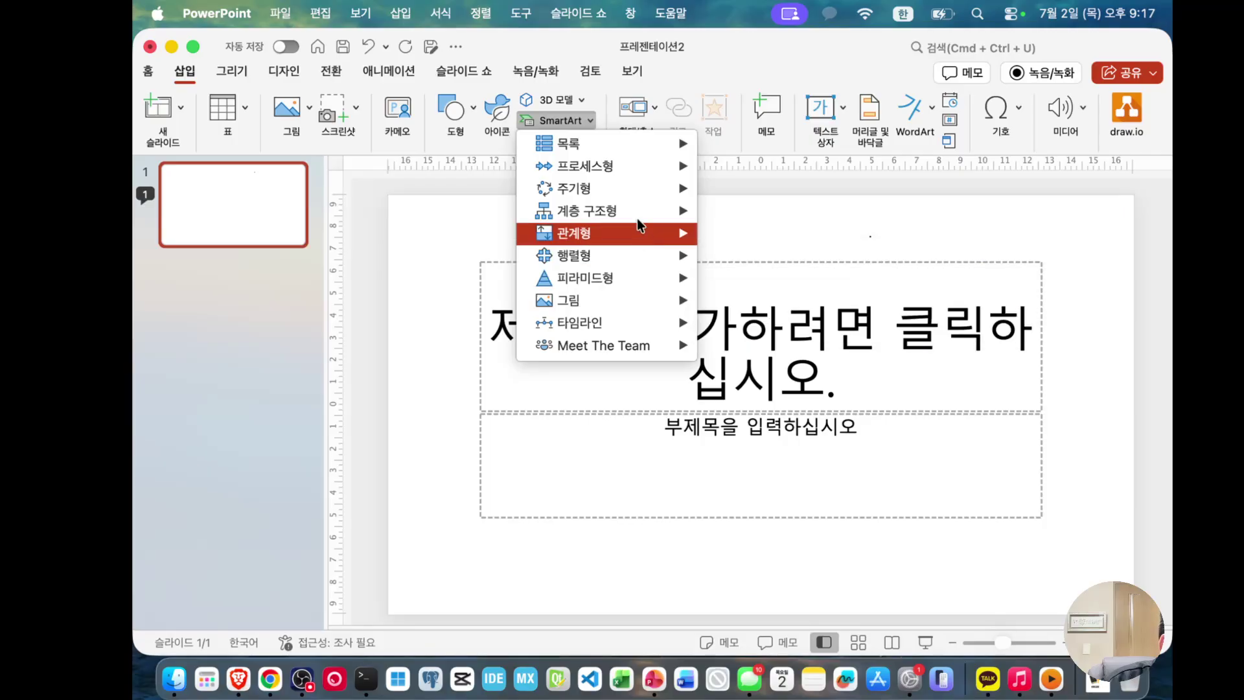
{"action": "mouse_move", "coordinate": [521, 192]}
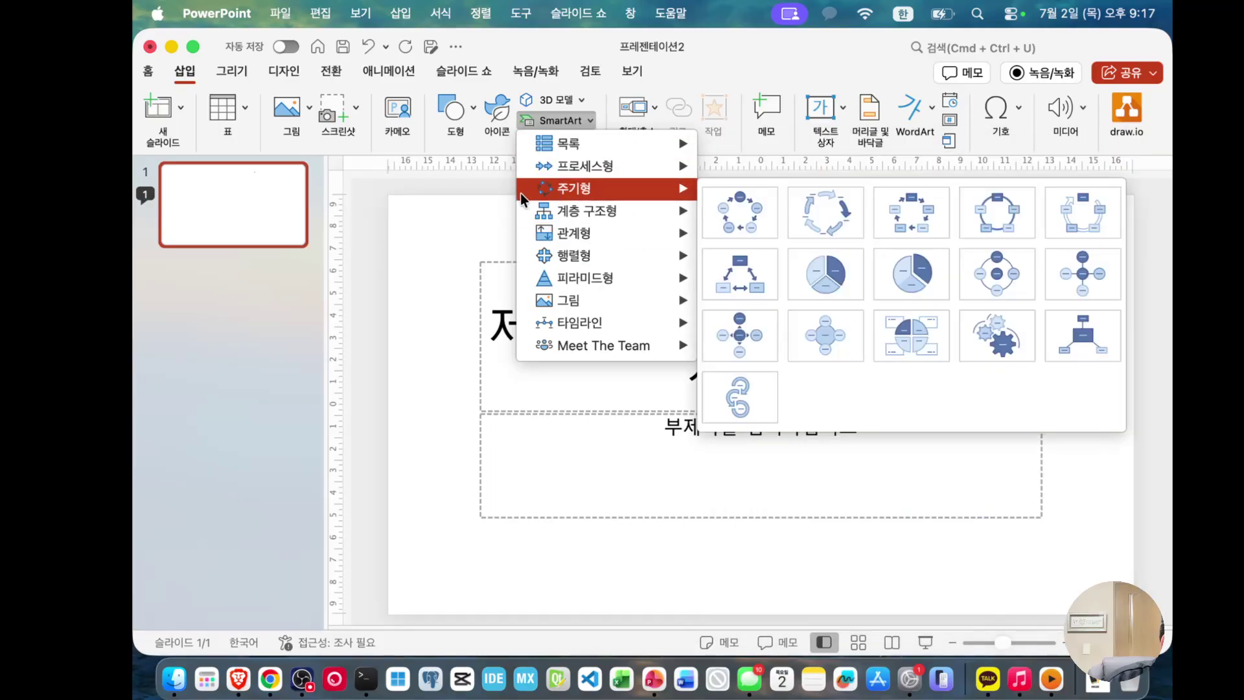
{"action": "left_click", "coordinate": [468, 217]}
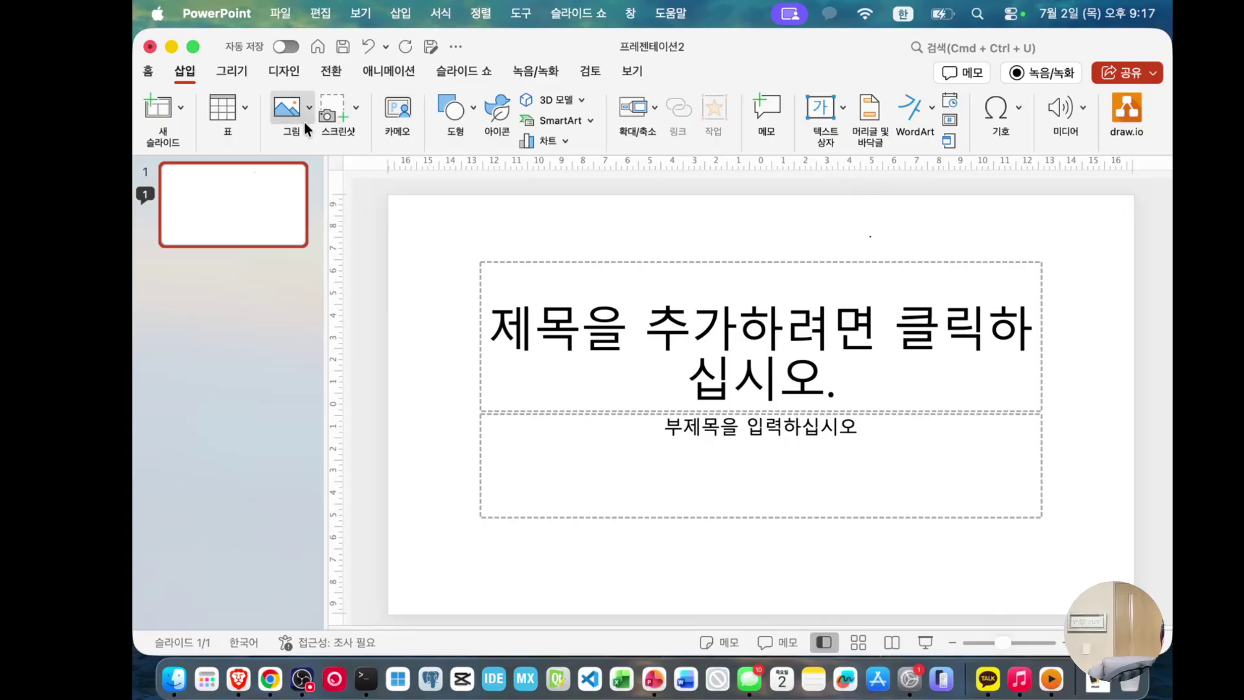
Step: Display the thickness, colour and effect options of the black drawing pen and close them unchanged
{"action": "left_click", "coordinate": [234, 70]}
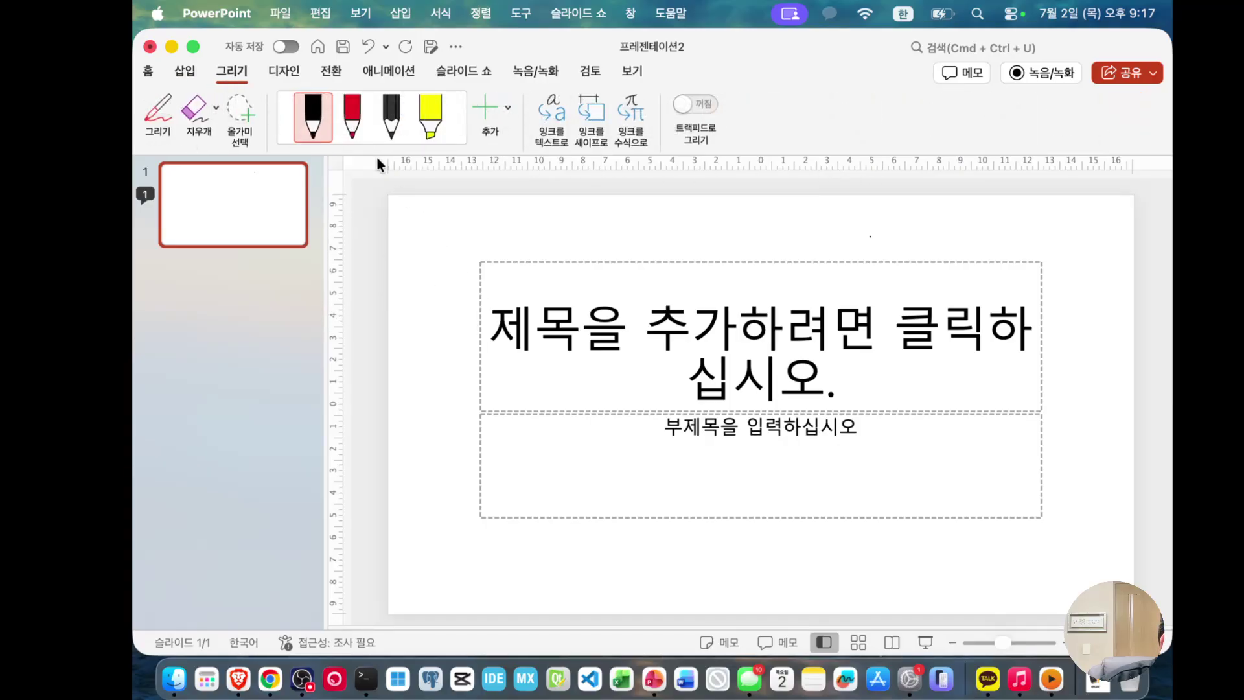
{"action": "left_click", "coordinate": [324, 130]}
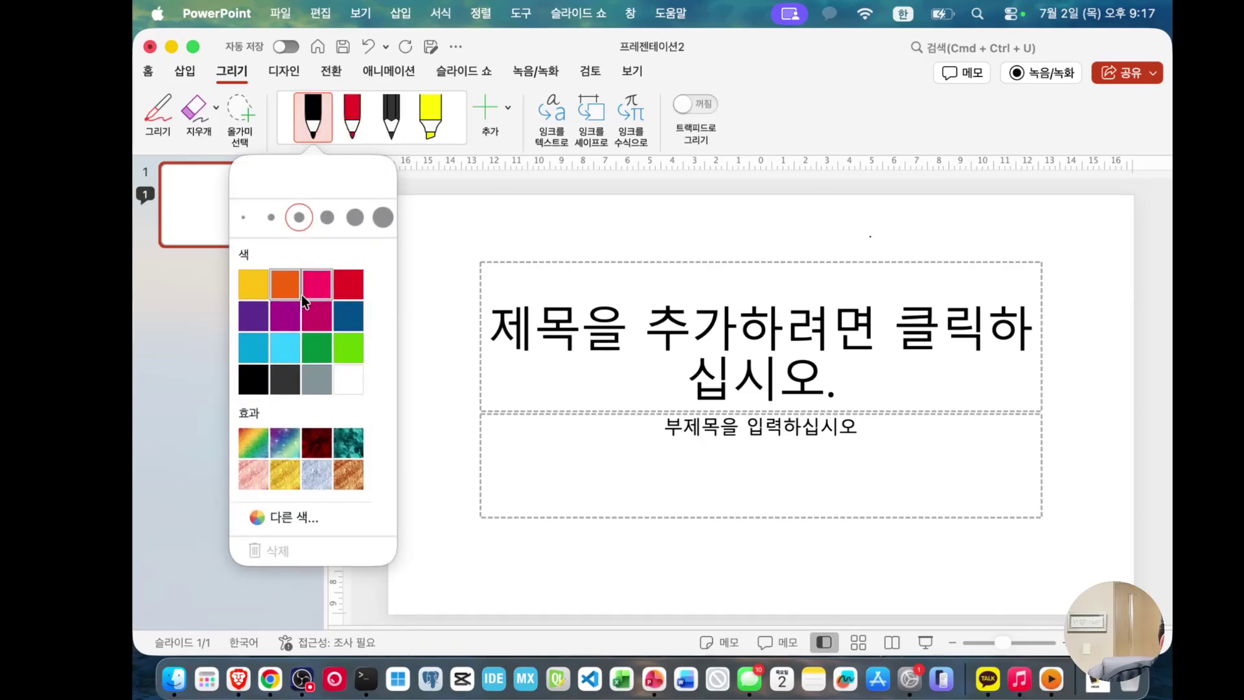
{"action": "left_click", "coordinate": [499, 277]}
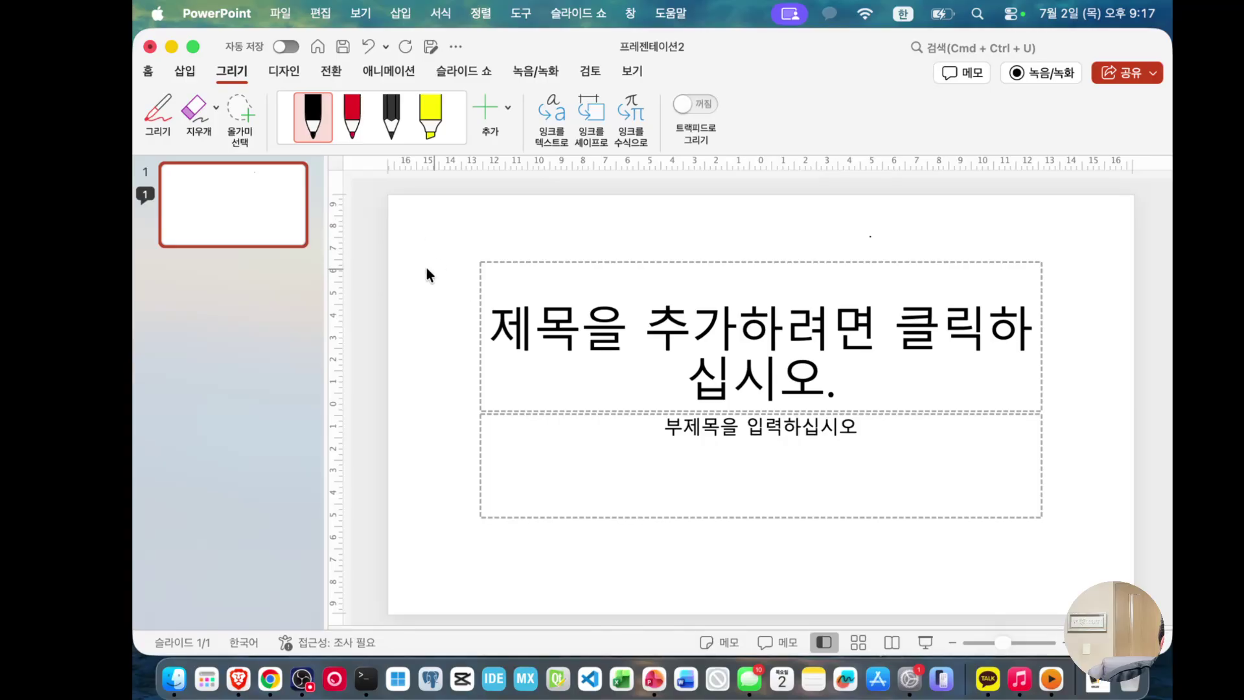
Step: Draw a freehand loop in black pen around the start of the title placeholder, select it, and undo the ink
{"action": "left_click", "coordinate": [165, 126]}
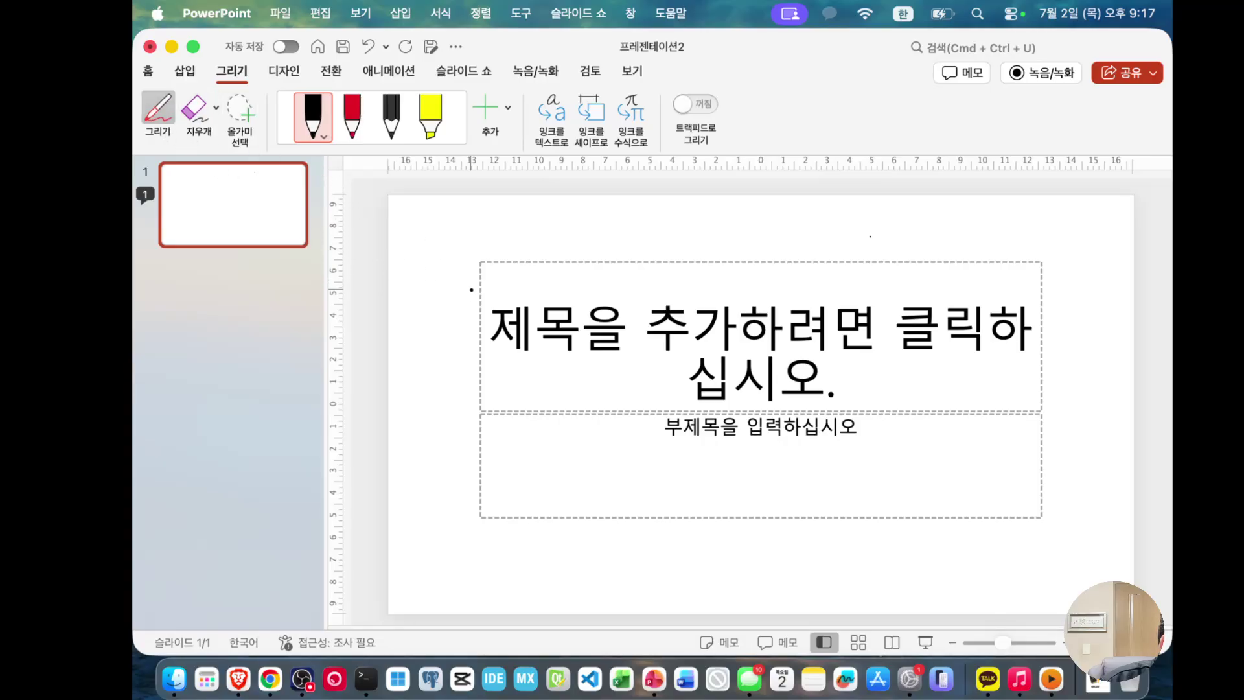
{"action": "mouse_move", "coordinate": [477, 298]}
{"action": "left_mouse_down"}
{"action": "mouse_move", "coordinate": [485, 246]}
{"action": "mouse_move", "coordinate": [604, 324]}
{"action": "mouse_move", "coordinate": [497, 347]}
{"action": "left_mouse_up"}
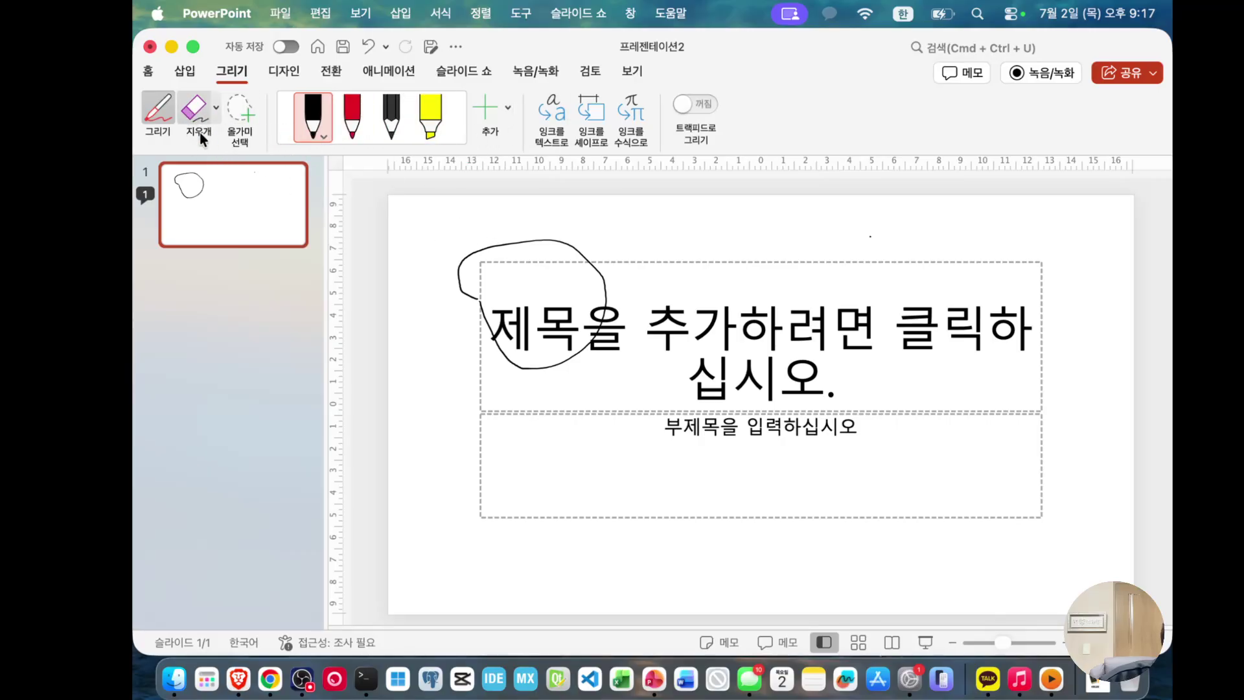
{"action": "left_click", "coordinate": [532, 248]}
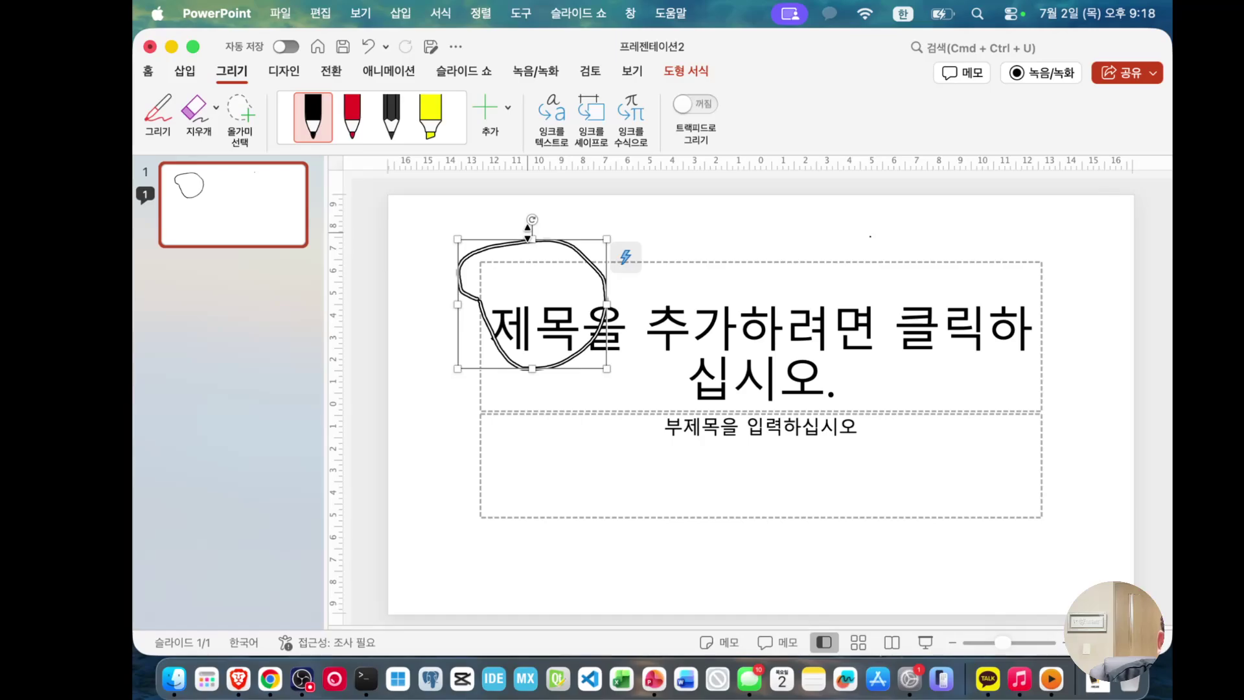
{"action": "key", "text": "super+z"}
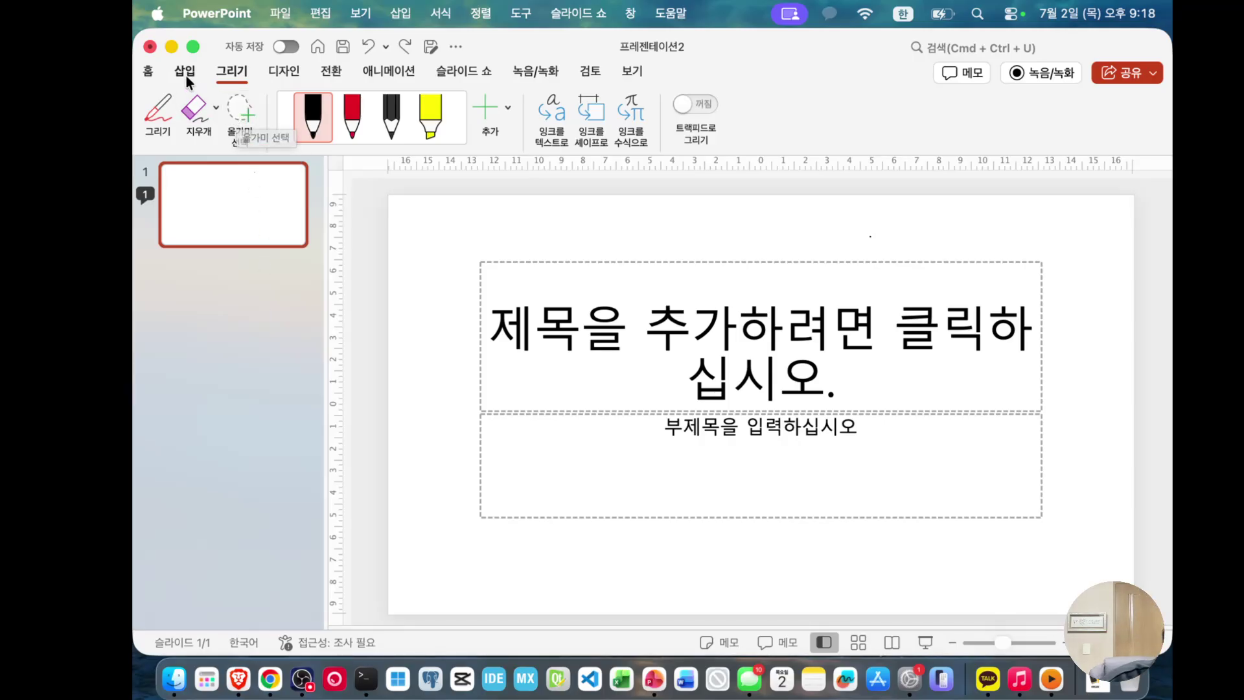
Step: View the available paste options, including paste as picture and paste special, without pasting anything
{"action": "left_click", "coordinate": [148, 73]}
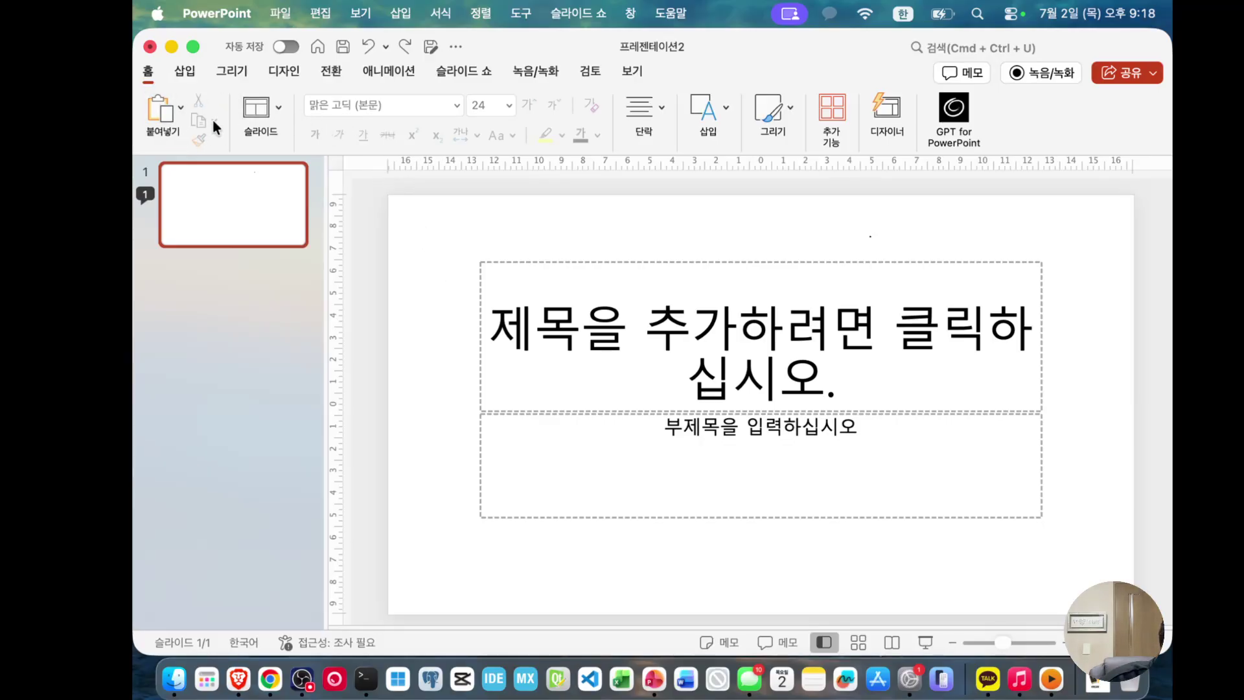
{"action": "left_click", "coordinate": [182, 109]}
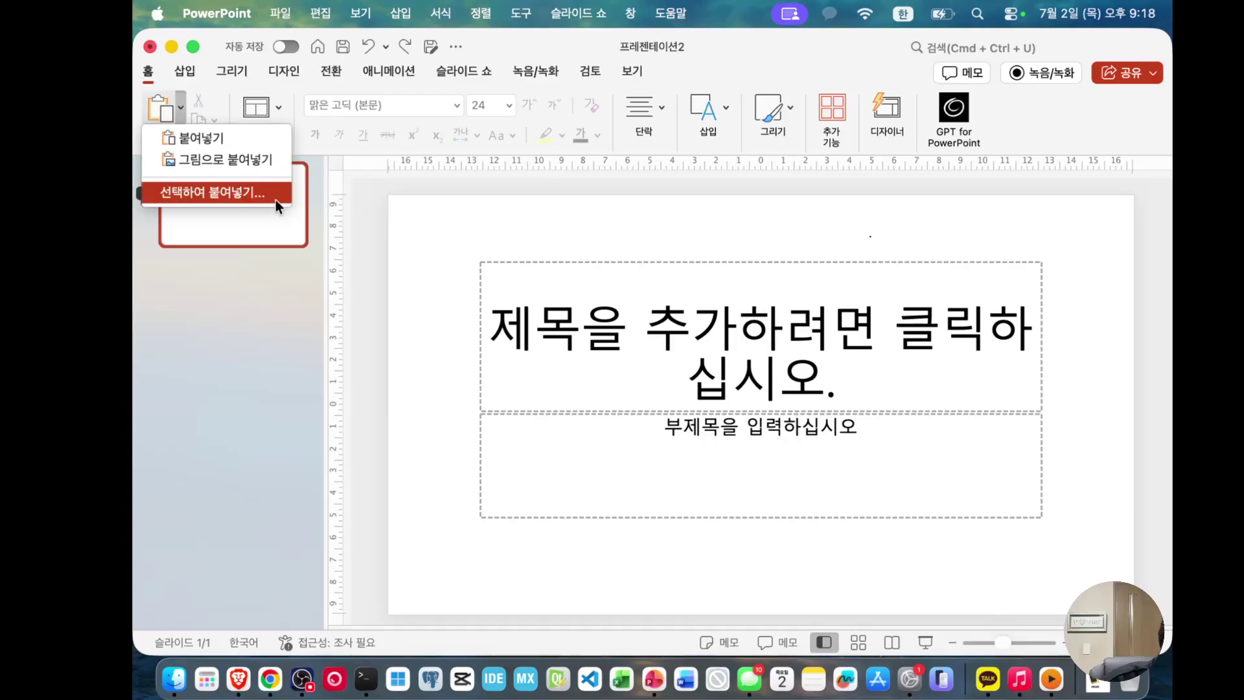
{"action": "left_click", "coordinate": [403, 204]}
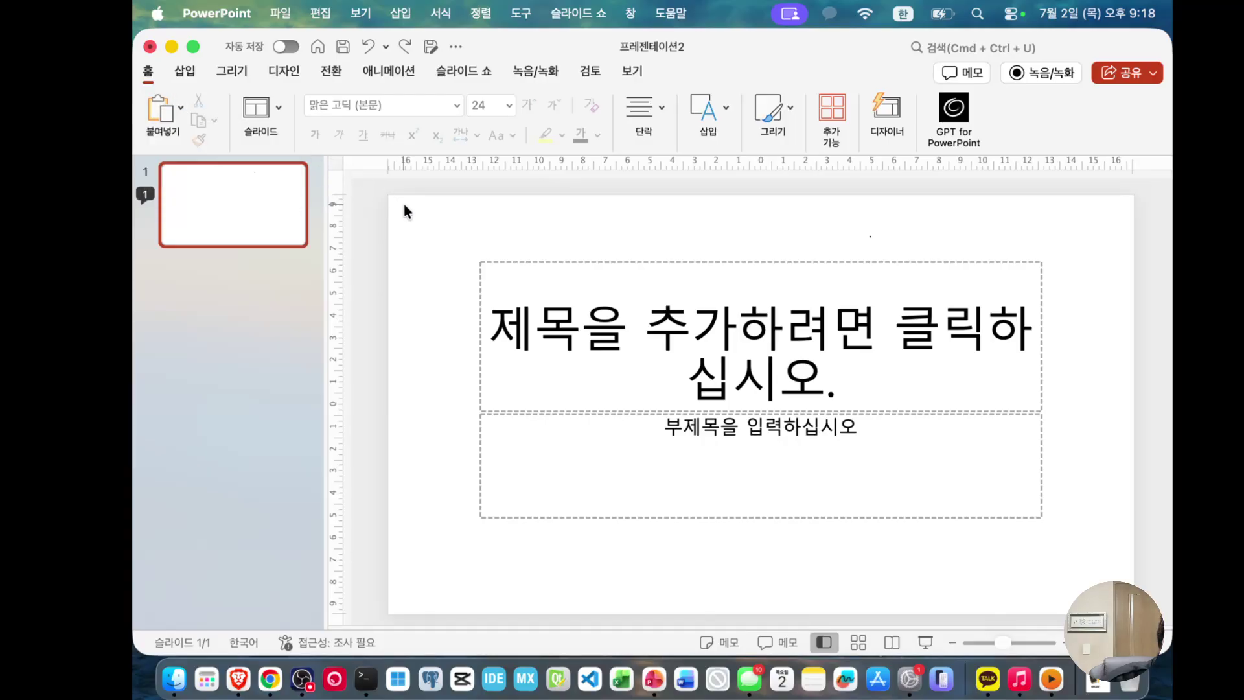
Step: Change slide 1 to the two-content layout "콘텐츠 2개"
{"action": "left_click", "coordinate": [277, 115]}
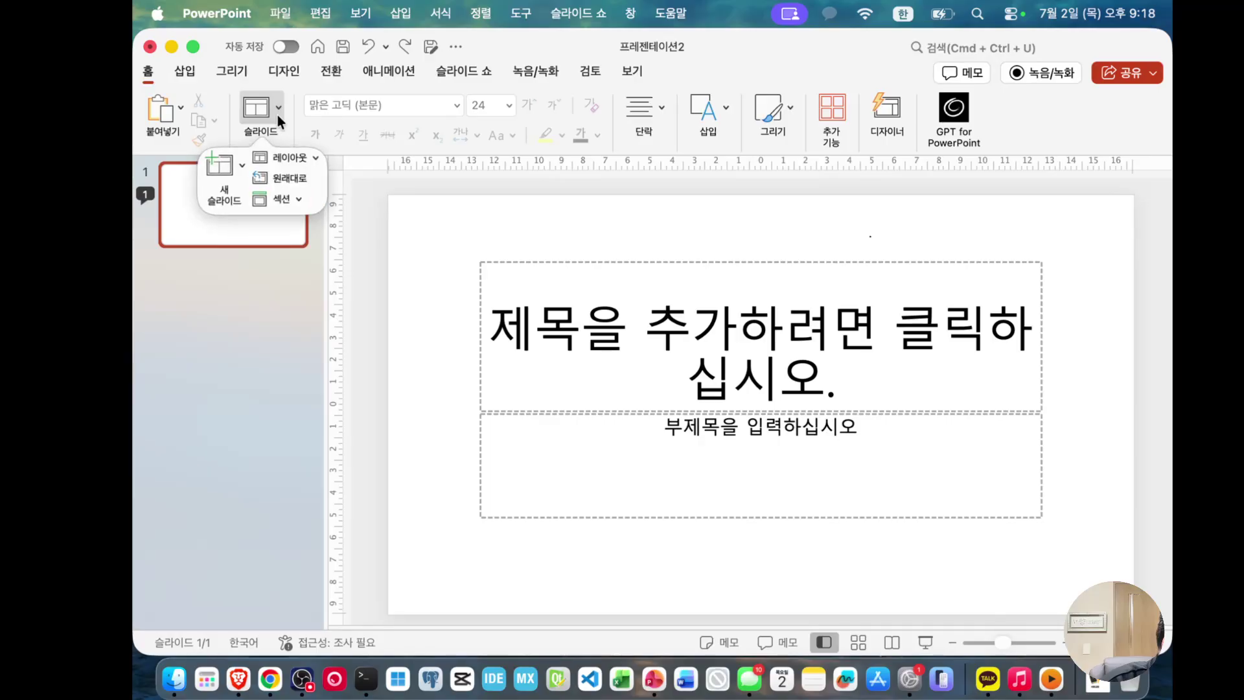
{"action": "left_click", "coordinate": [286, 157]}
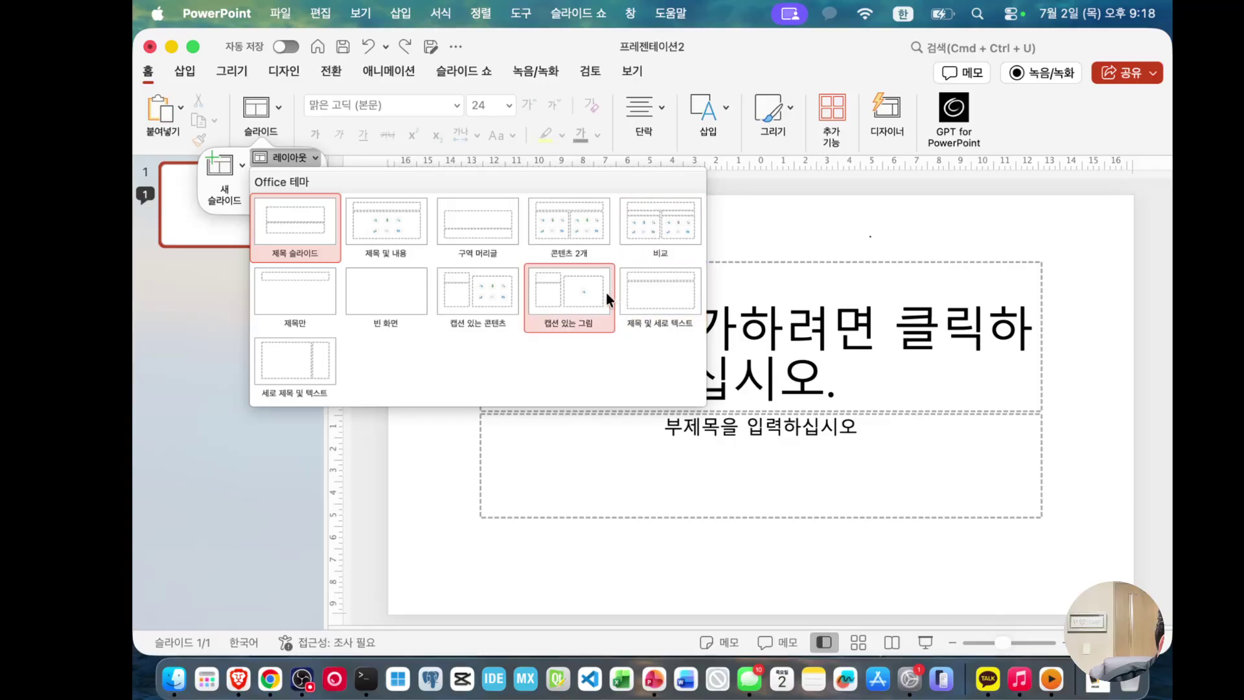
{"action": "left_click", "coordinate": [584, 231]}
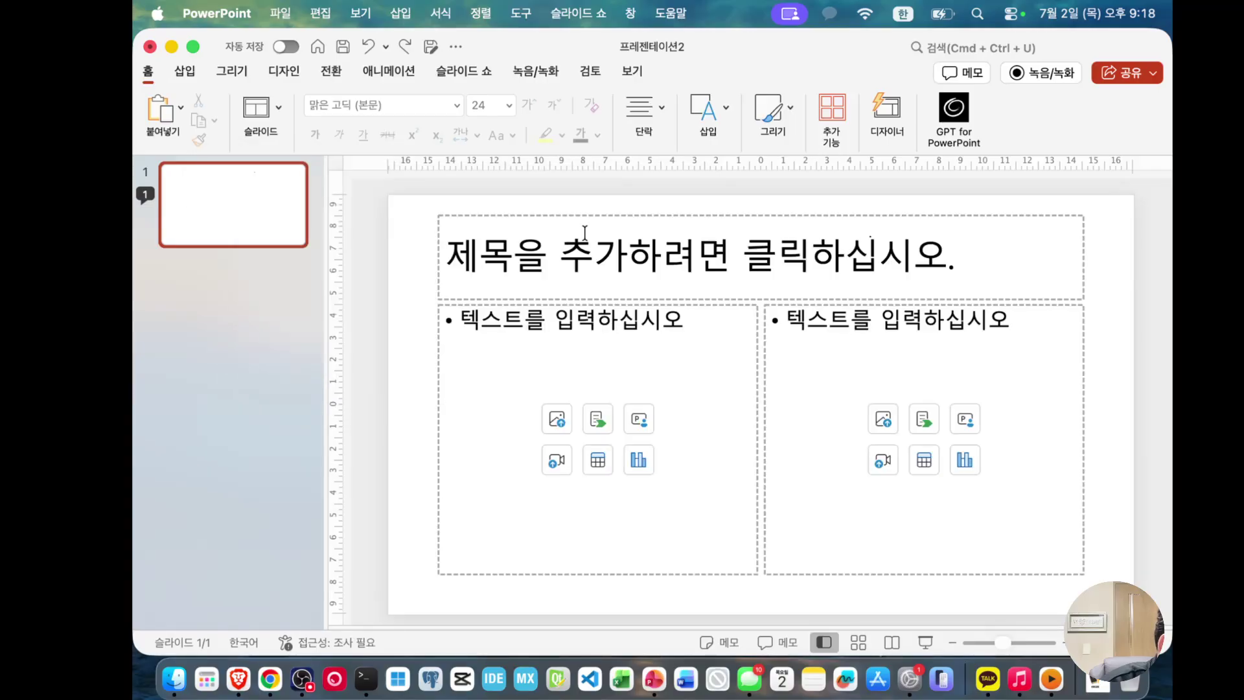
Step: Try out the slide's title placeholder and its two content placeholders by placing the text cursor in each
{"action": "left_click", "coordinate": [541, 267]}
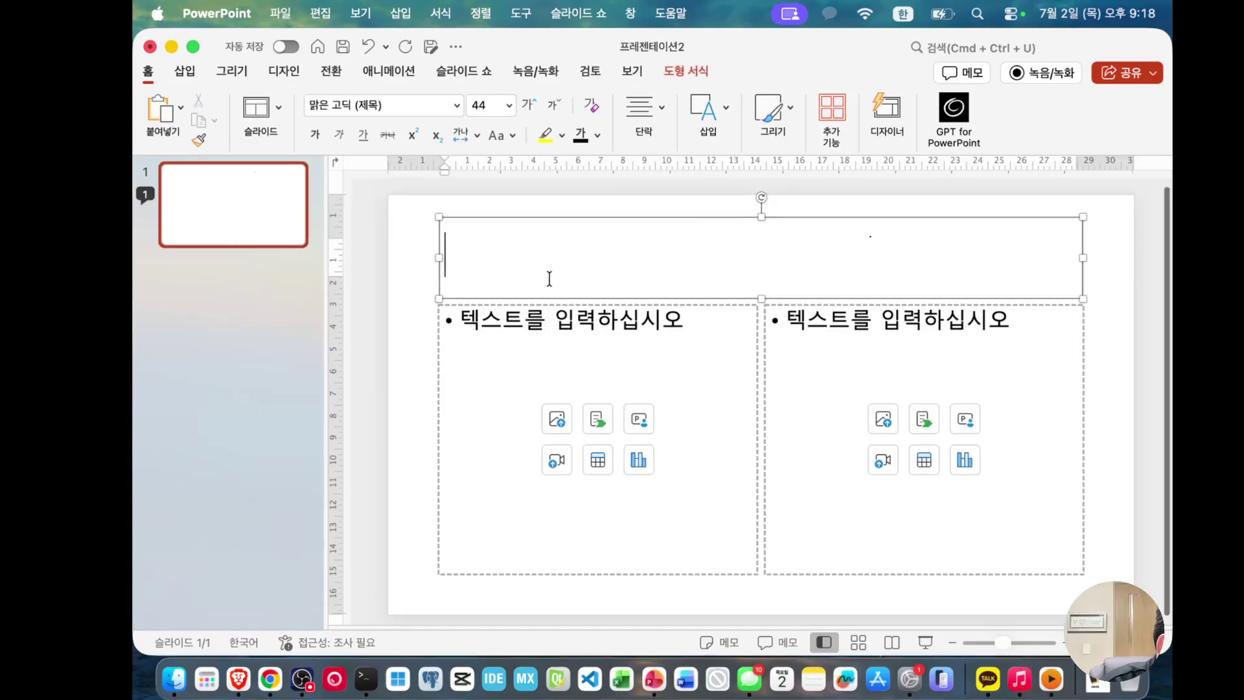
{"action": "left_click", "coordinate": [568, 341]}
{"action": "left_click", "coordinate": [780, 333]}
{"action": "left_click", "coordinate": [613, 358]}
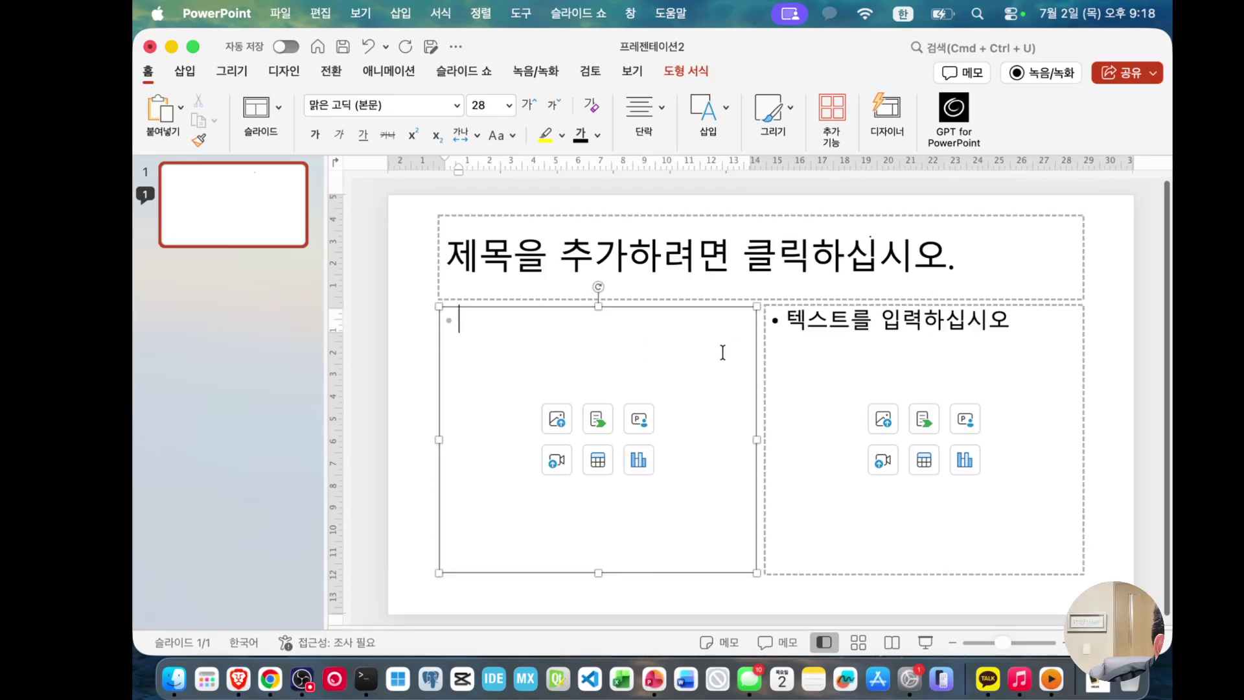
{"action": "left_click", "coordinate": [801, 346]}
{"action": "left_click", "coordinate": [701, 355]}
{"action": "left_click", "coordinate": [821, 344]}
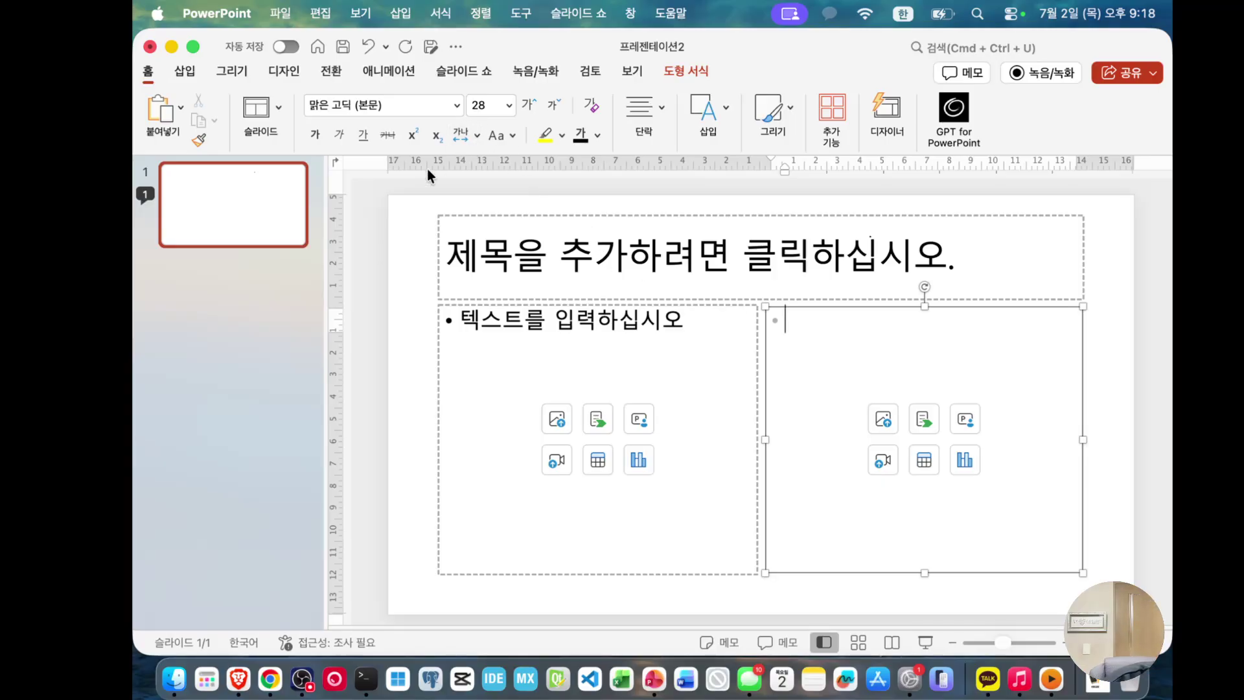
Step: Select all objects on slide 1 together and delete them, leaving the slide empty
{"action": "left_click_drag", "start_coordinate": [416, 204], "coordinate": [1119, 595]}
{"action": "key", "text": "Delete"}
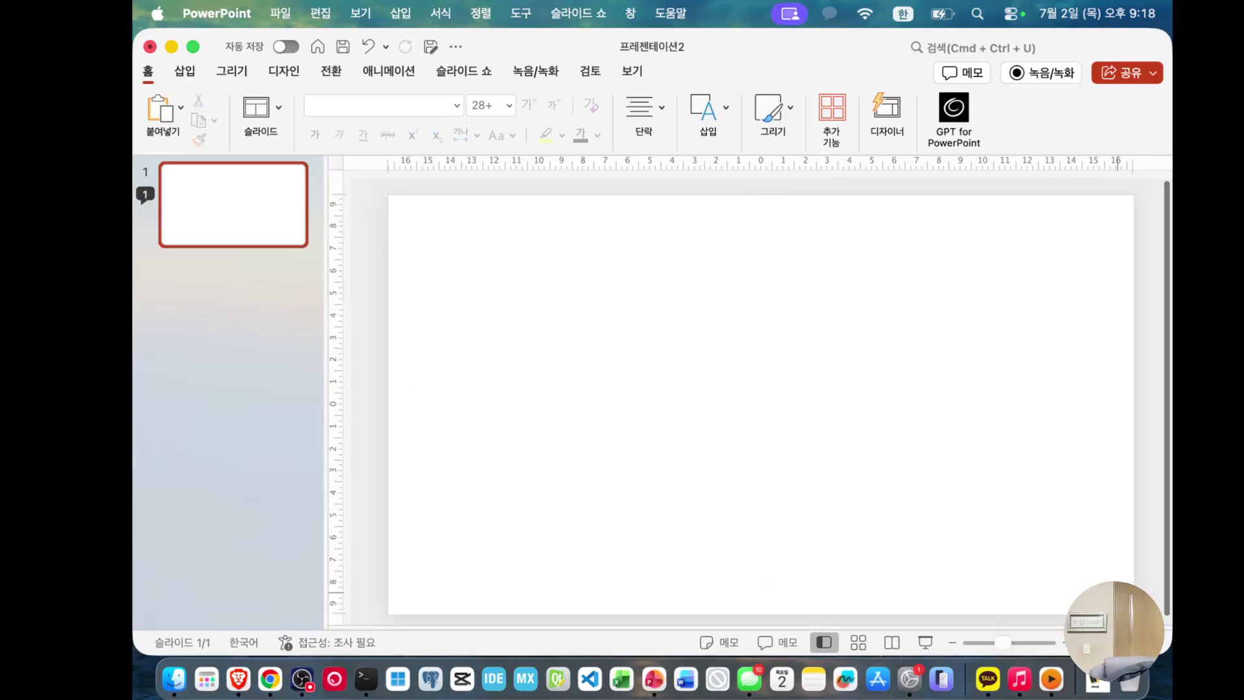
Step: Examine the section commands for the position after slide 1 and return to the slide without adding a section
{"action": "left_click", "coordinate": [279, 121]}
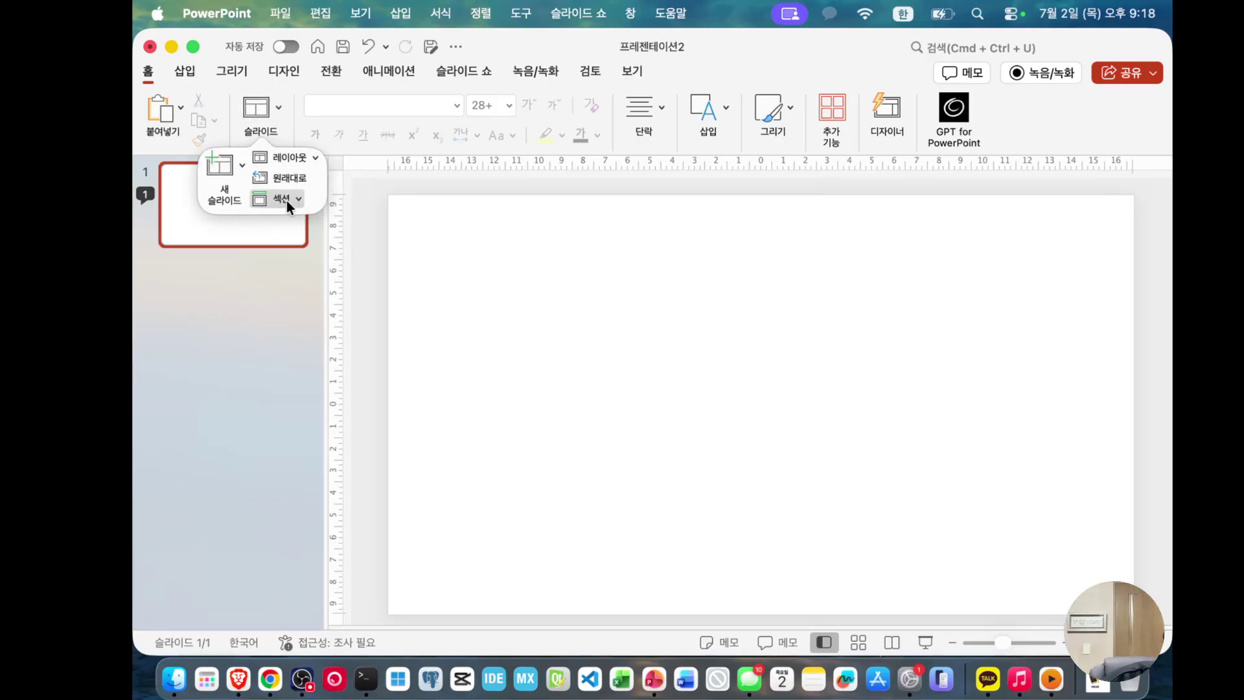
{"action": "left_click", "coordinate": [258, 317]}
{"action": "left_click", "coordinate": [217, 215]}
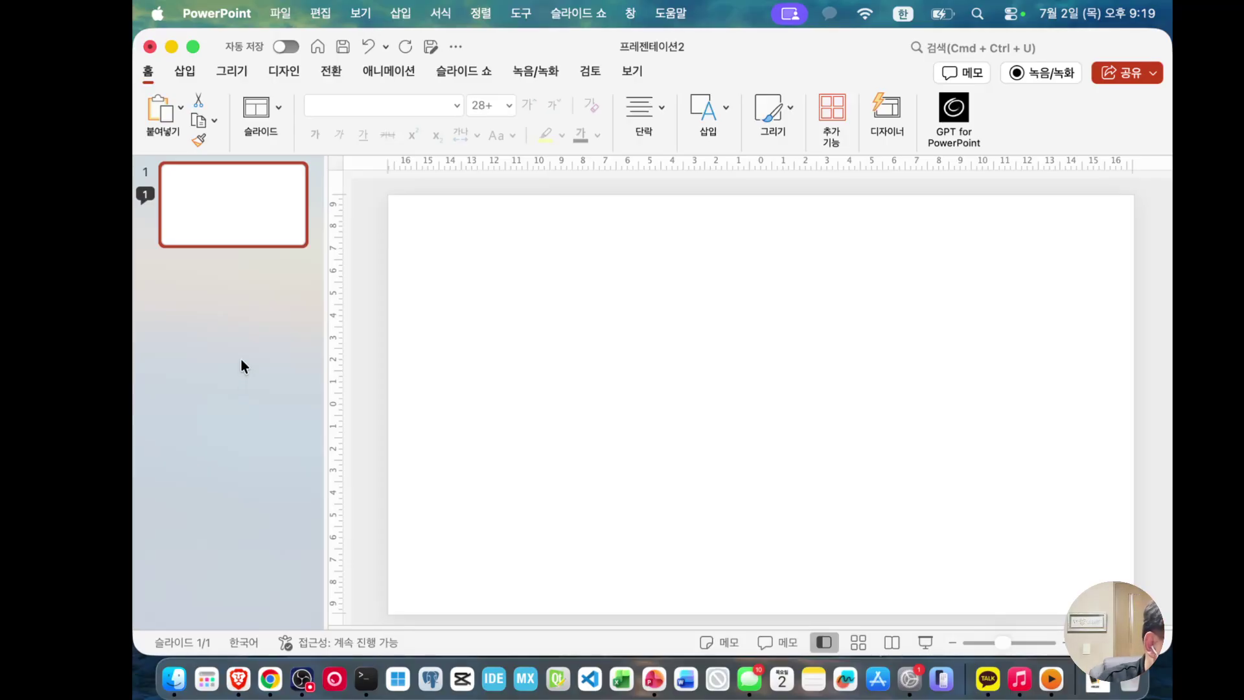
{"action": "left_click", "coordinate": [211, 252]}
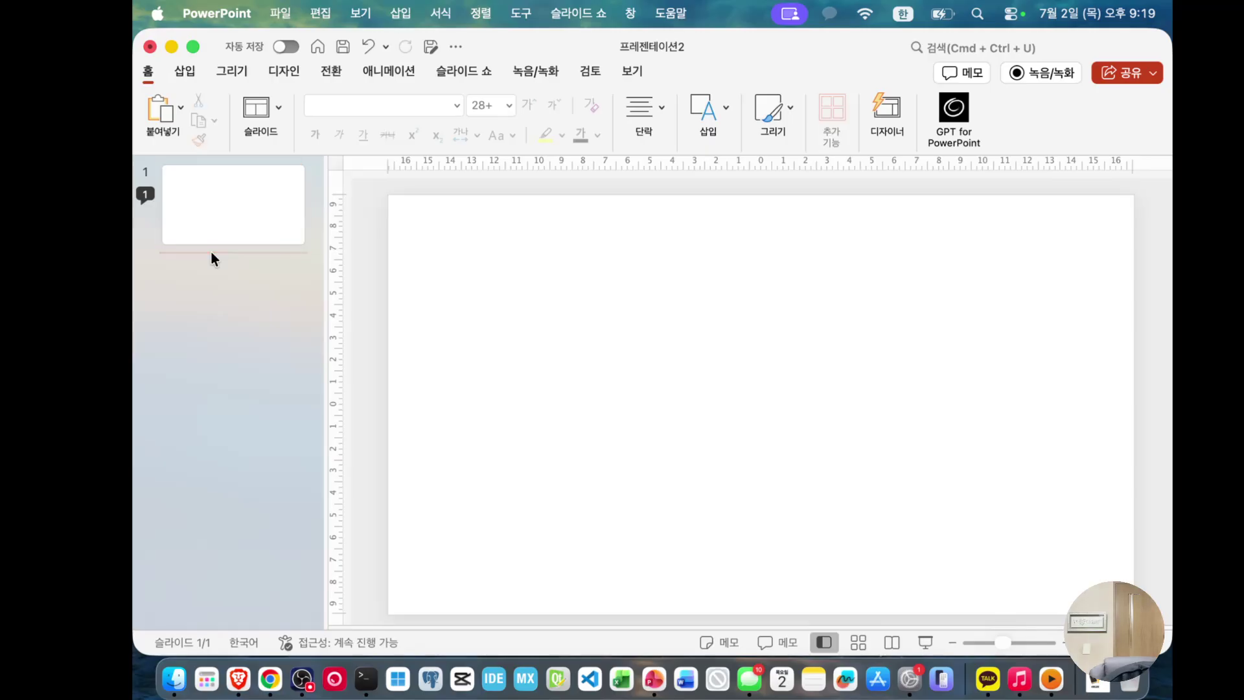
{"action": "left_click", "coordinate": [280, 111]}
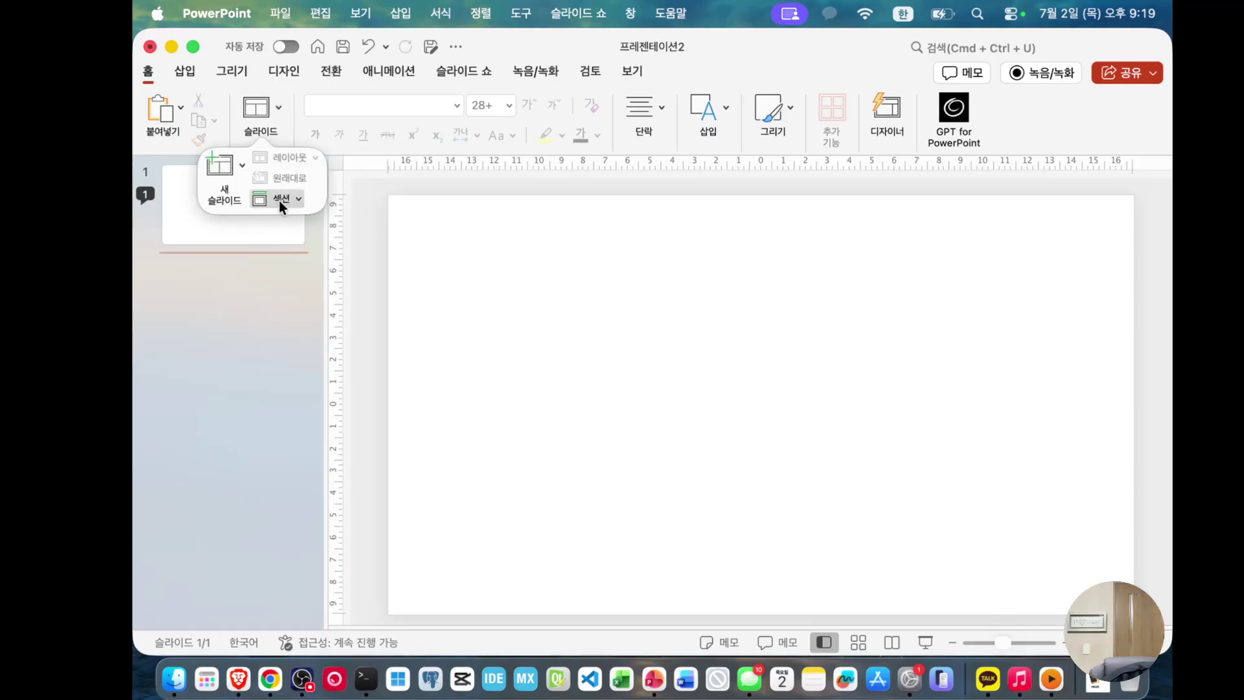
{"action": "left_click", "coordinate": [297, 199]}
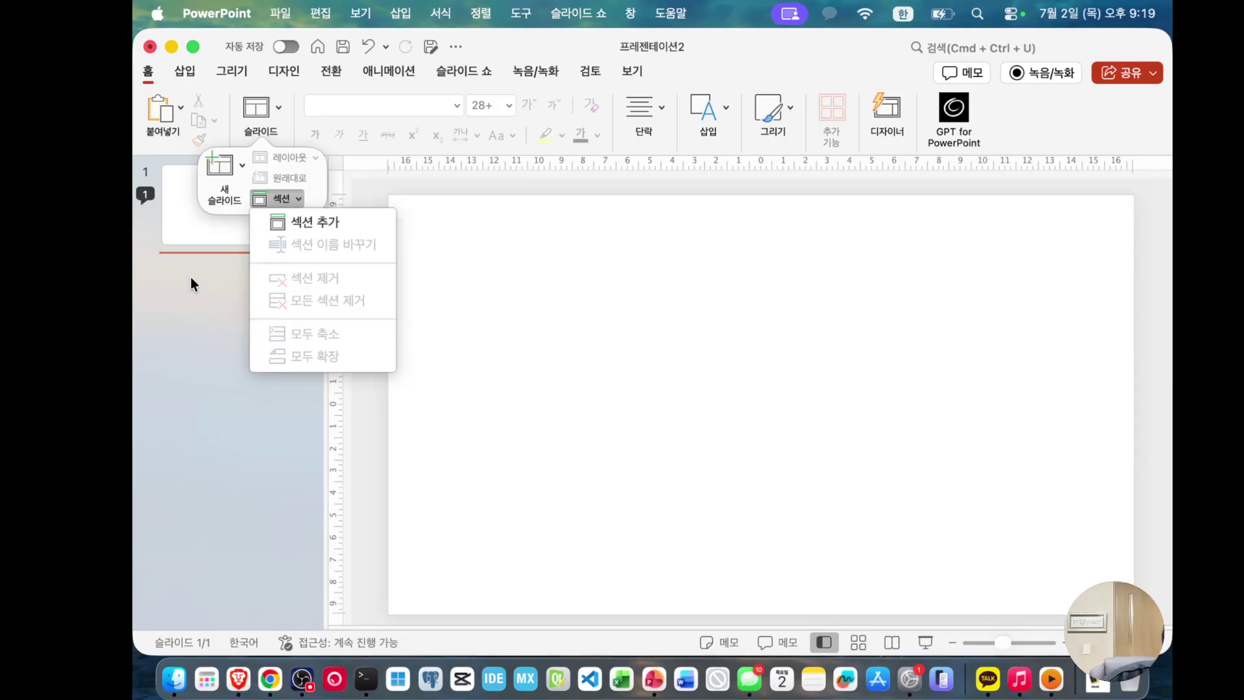
{"action": "left_click", "coordinate": [200, 519]}
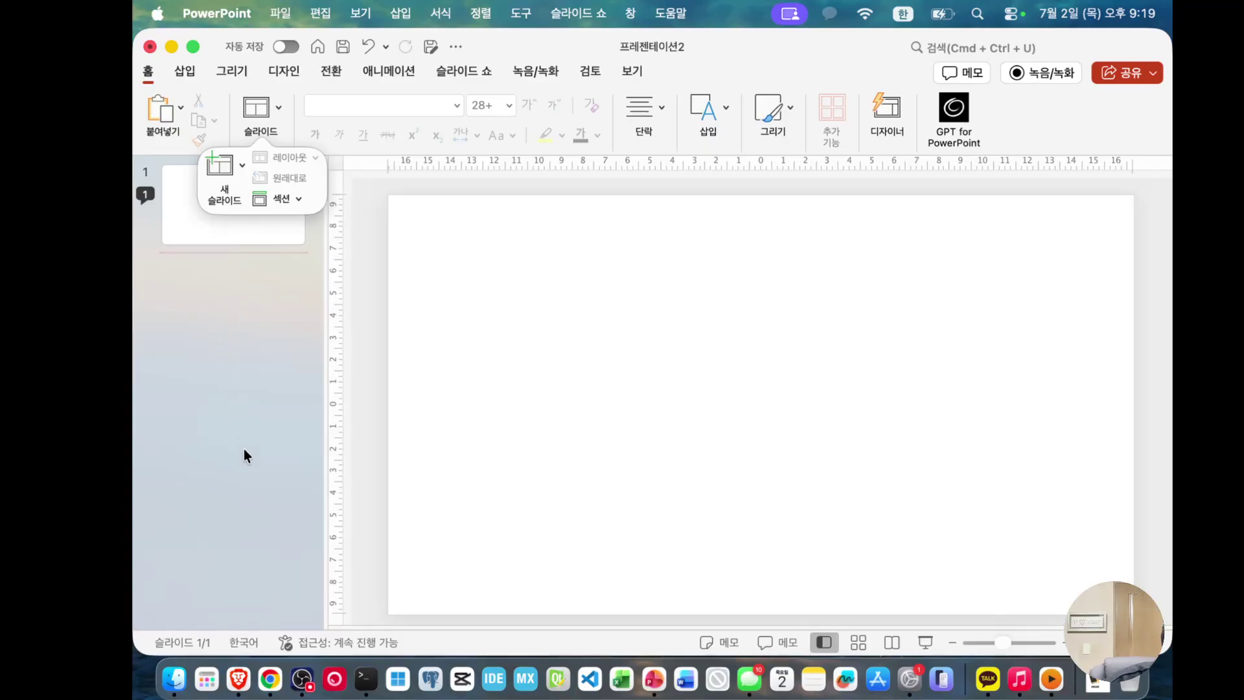
{"action": "left_click", "coordinate": [295, 219]}
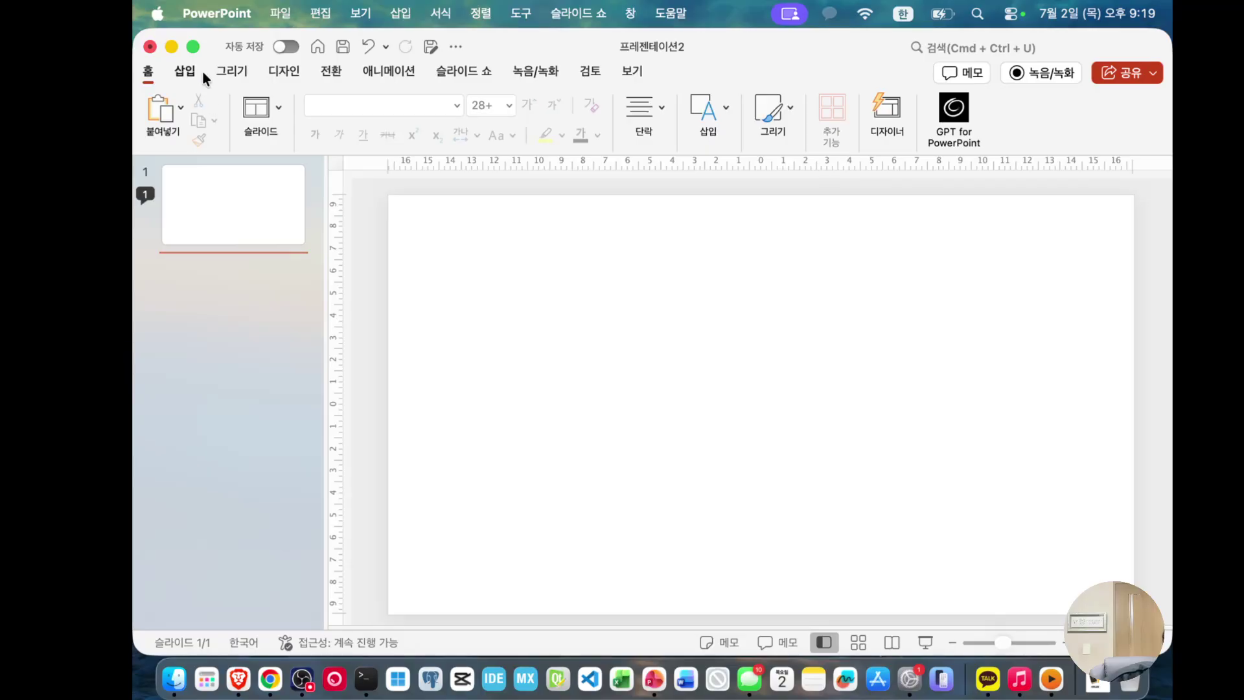
{"action": "left_click", "coordinate": [406, 263]}
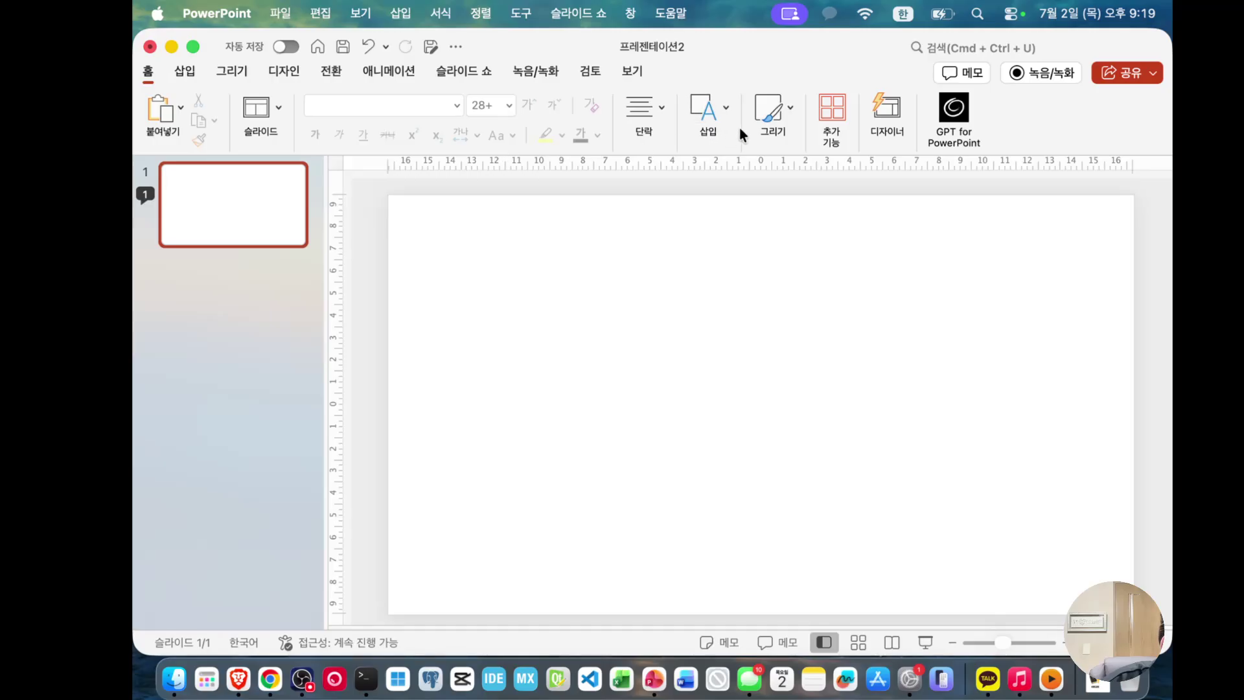
Step: Show the arrange and shape style commands, and display the horizontal and vertical text box choices
{"action": "left_click", "coordinate": [785, 120]}
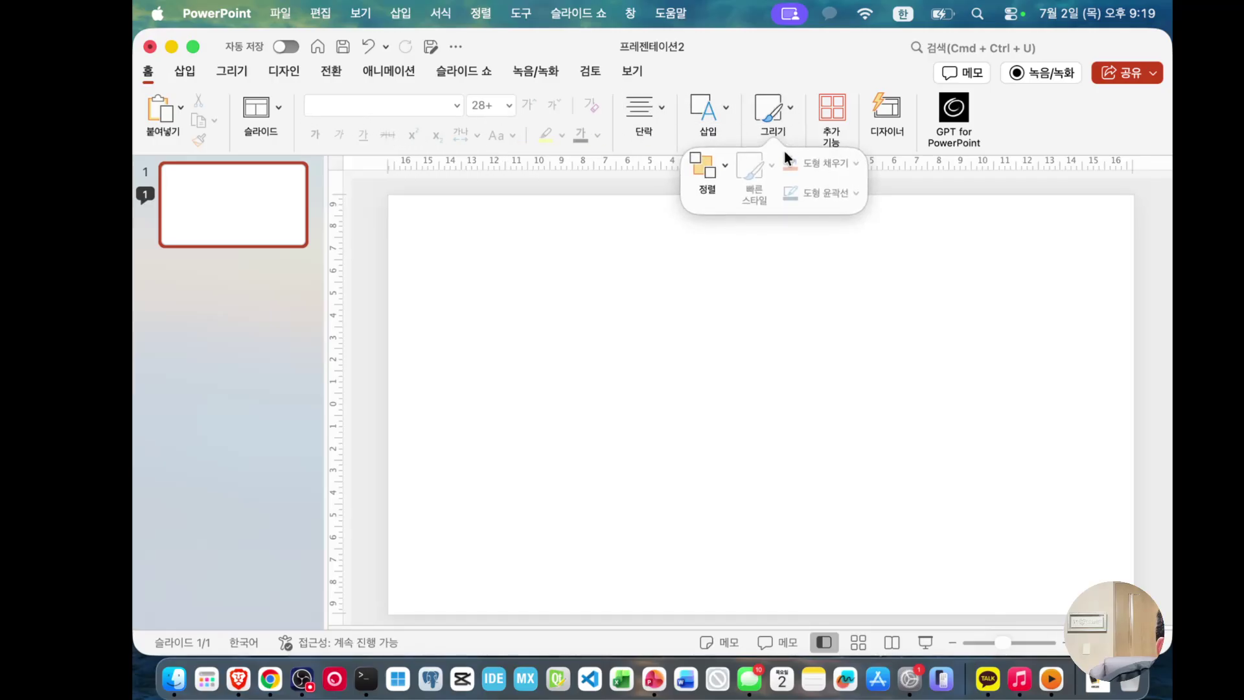
{"action": "left_click", "coordinate": [725, 119]}
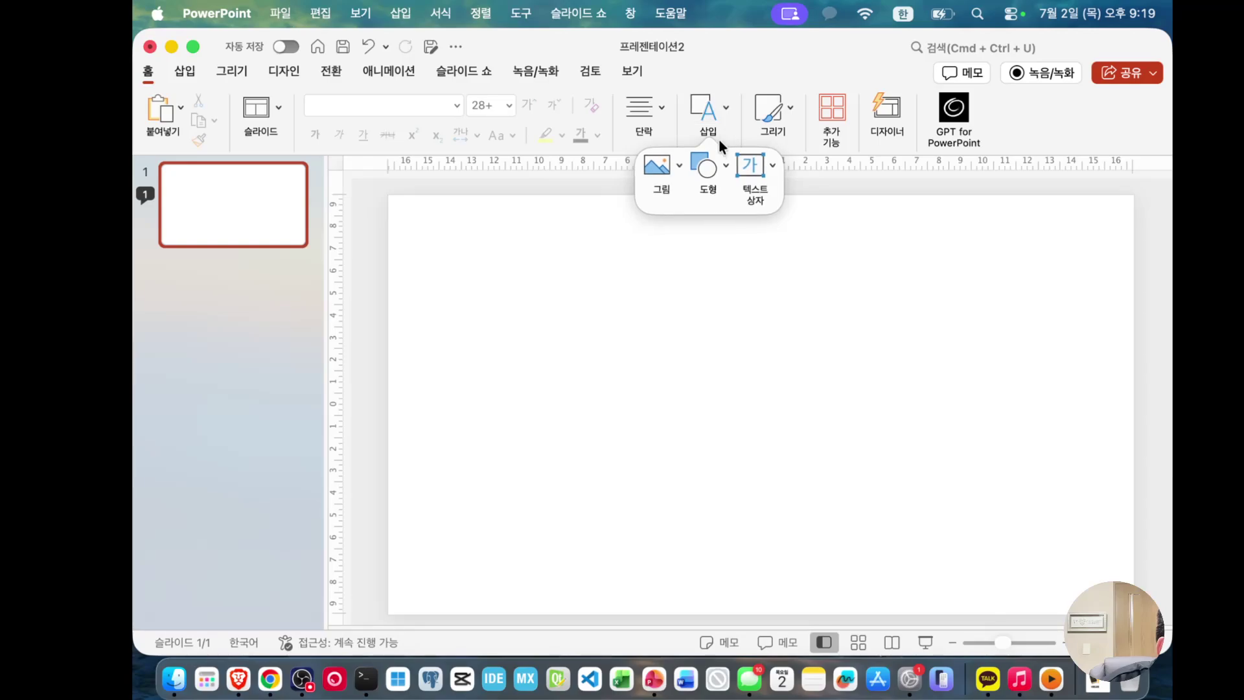
{"action": "left_click", "coordinate": [771, 172]}
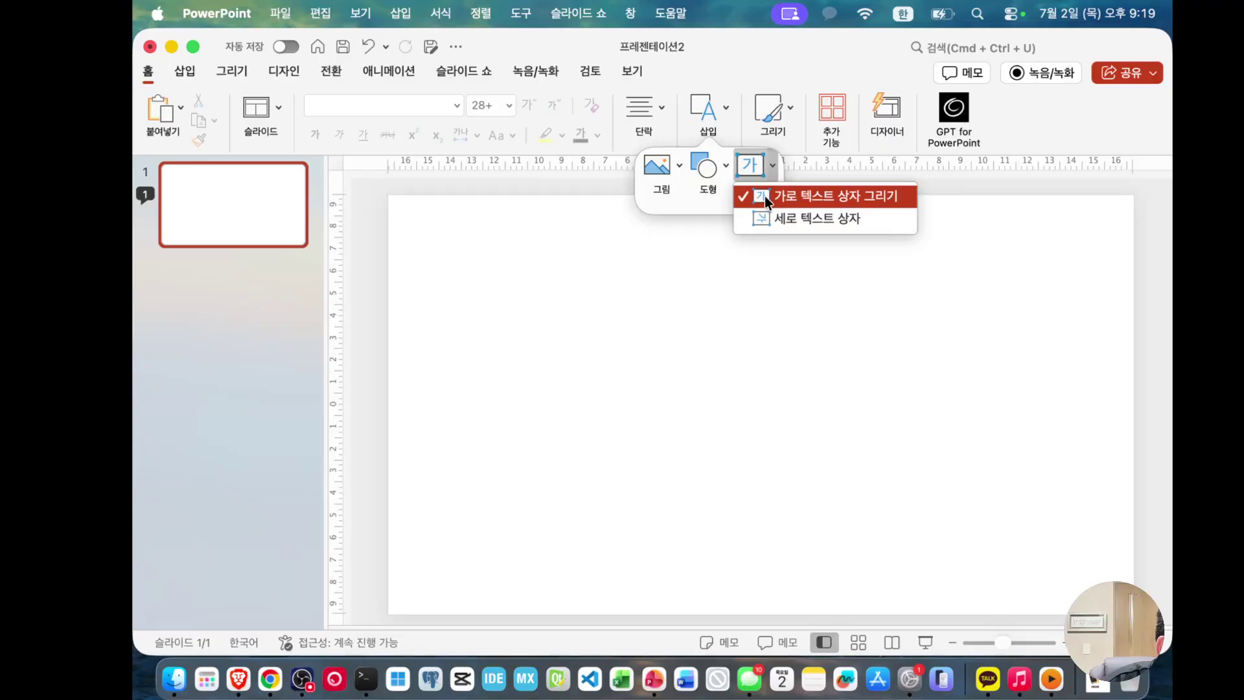
Step: Try to draw a horizontal text box across the upper part of the slide with the Home insert commands
{"action": "left_click", "coordinate": [787, 196]}
{"action": "left_click_drag", "start_coordinate": [484, 266], "coordinate": [856, 342]}
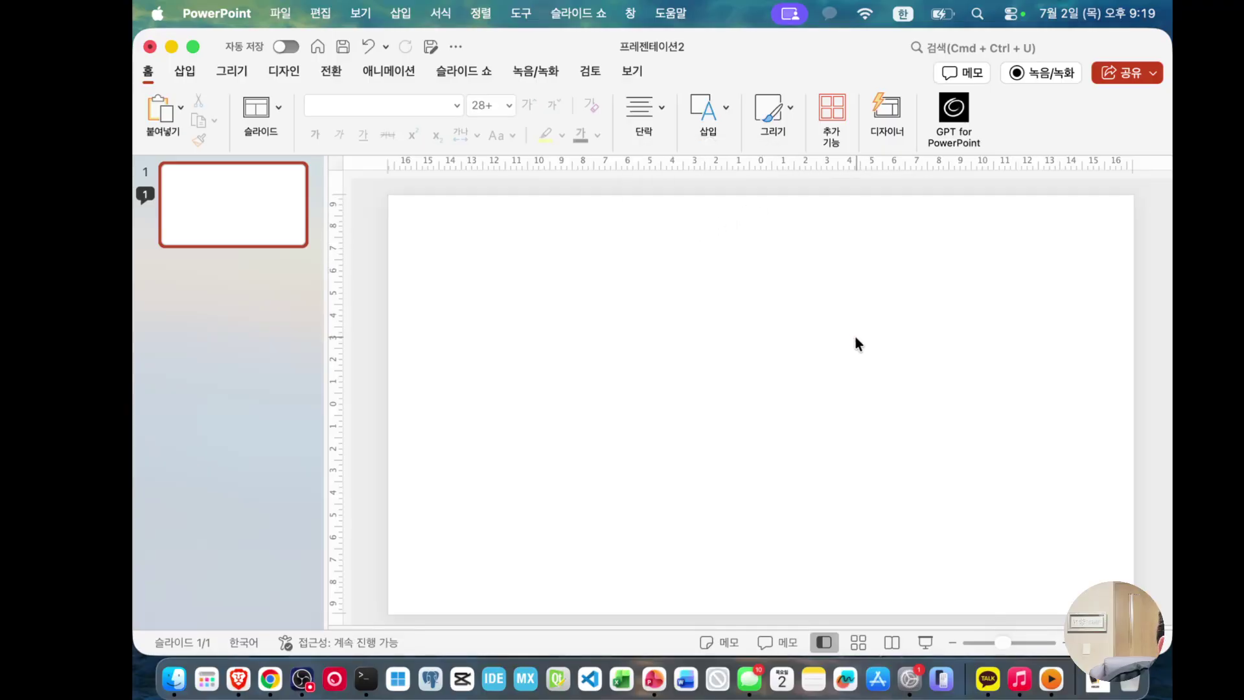
{"action": "left_click", "coordinate": [788, 116]}
{"action": "left_click", "coordinate": [721, 128]}
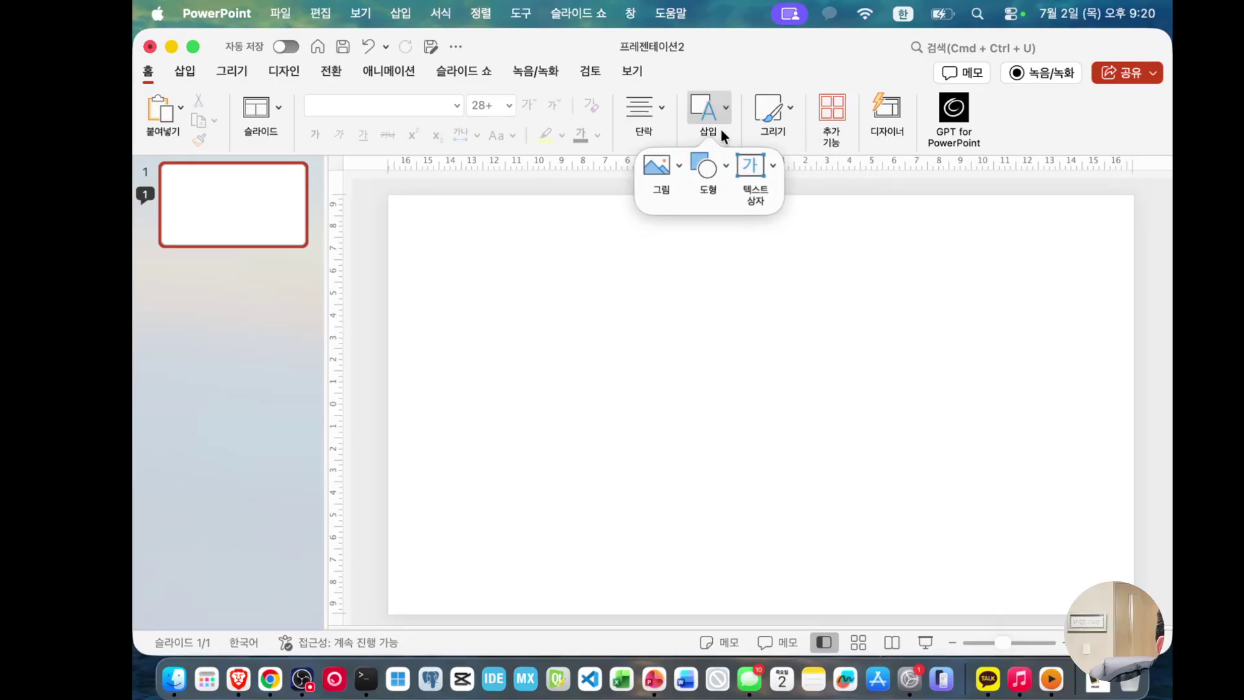
{"action": "left_click", "coordinate": [748, 171]}
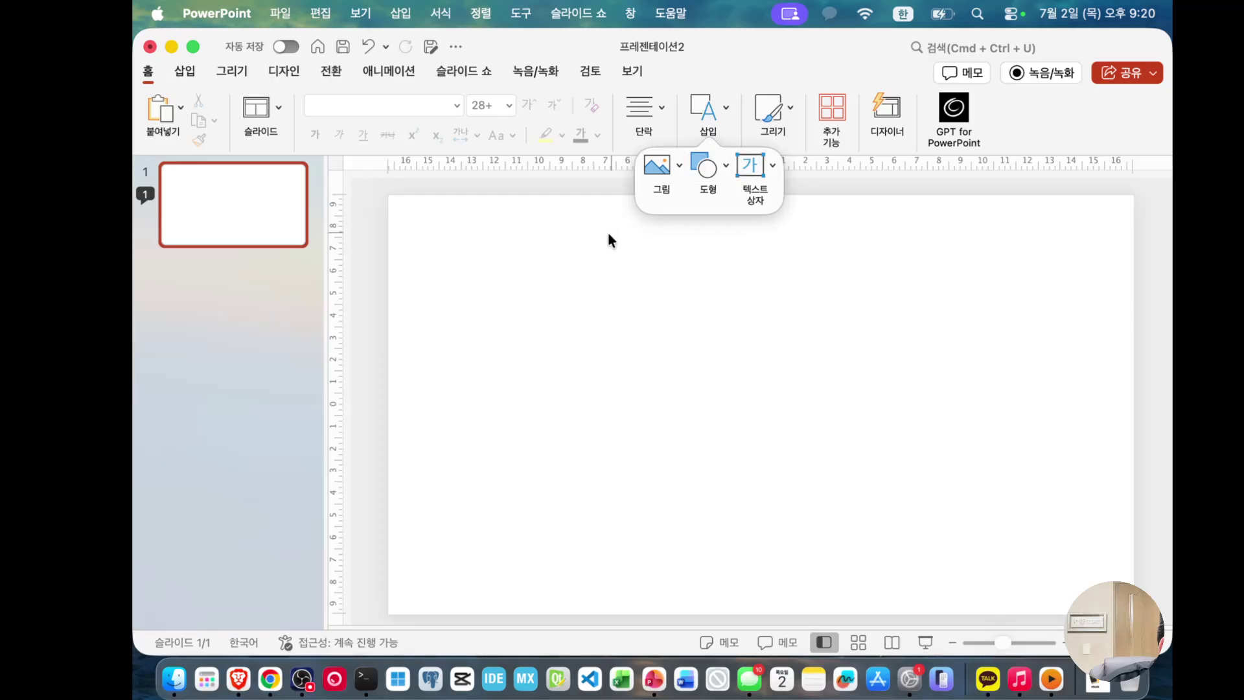
{"action": "left_click", "coordinate": [773, 167]}
{"action": "left_click", "coordinate": [772, 196]}
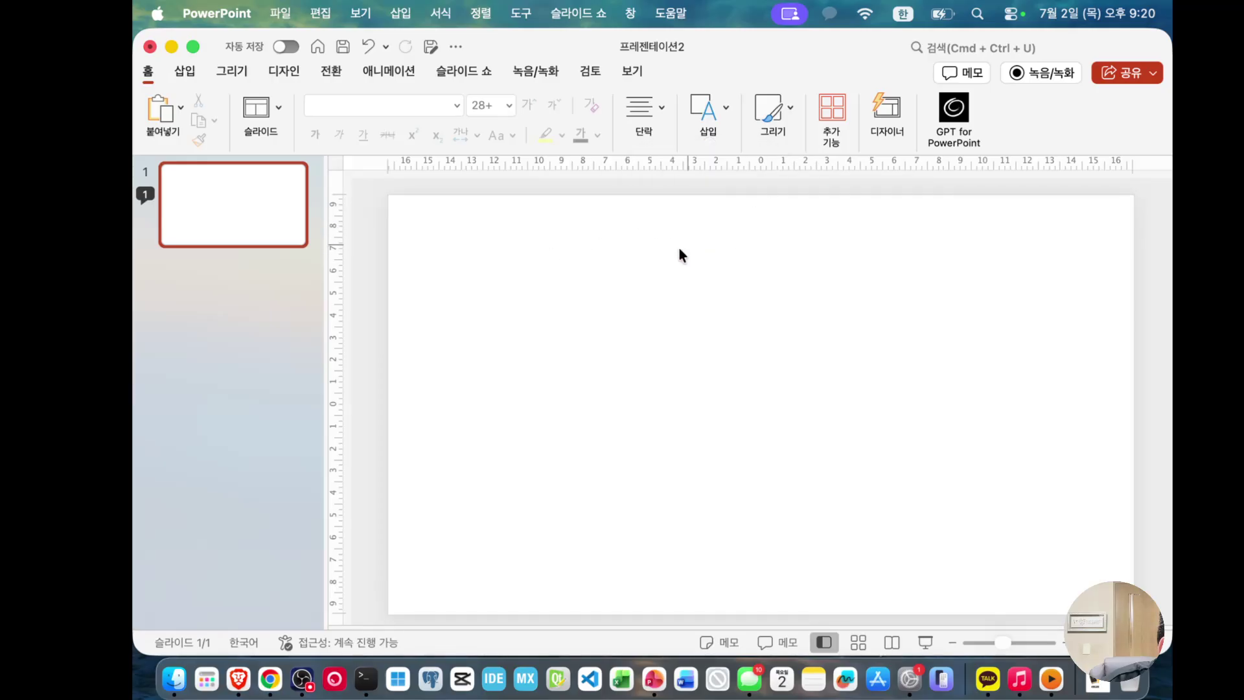
{"action": "left_click_drag", "start_coordinate": [459, 264], "coordinate": [872, 355]}
Step: Draw a wide horizontal text box across the upper middle of the slide and enter the text 가나다
{"action": "left_click", "coordinate": [194, 74]}
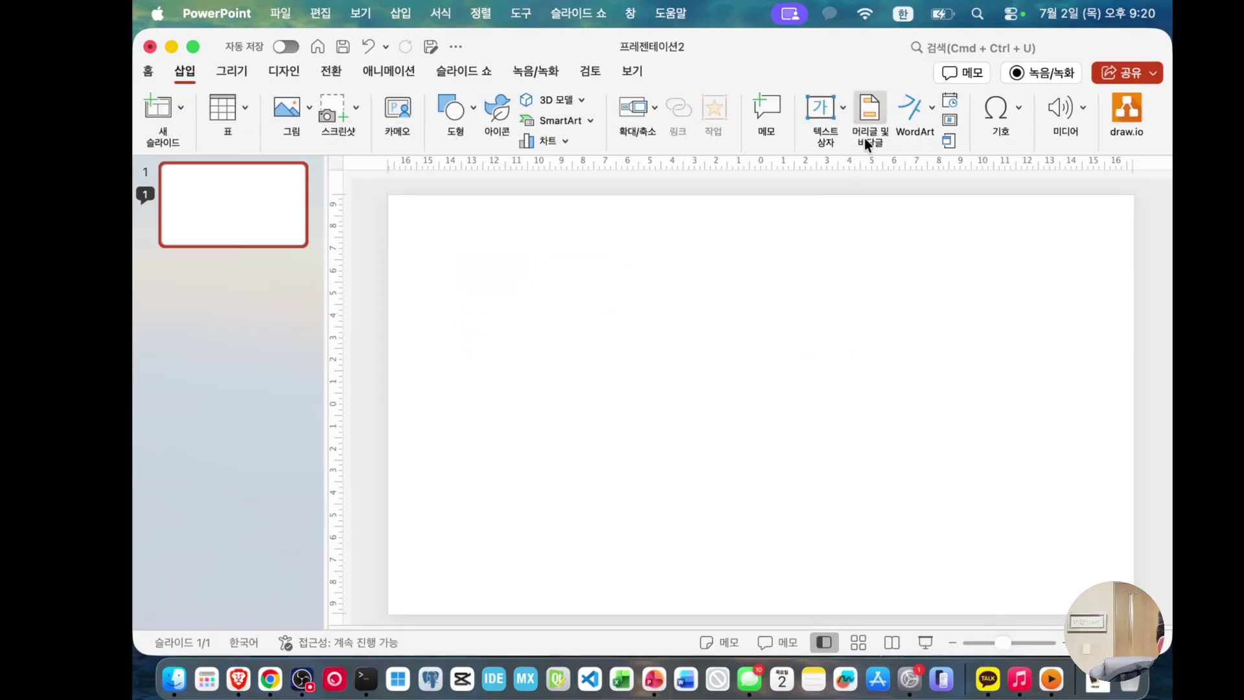
{"action": "left_click", "coordinate": [845, 131]}
{"action": "left_click", "coordinate": [810, 161]}
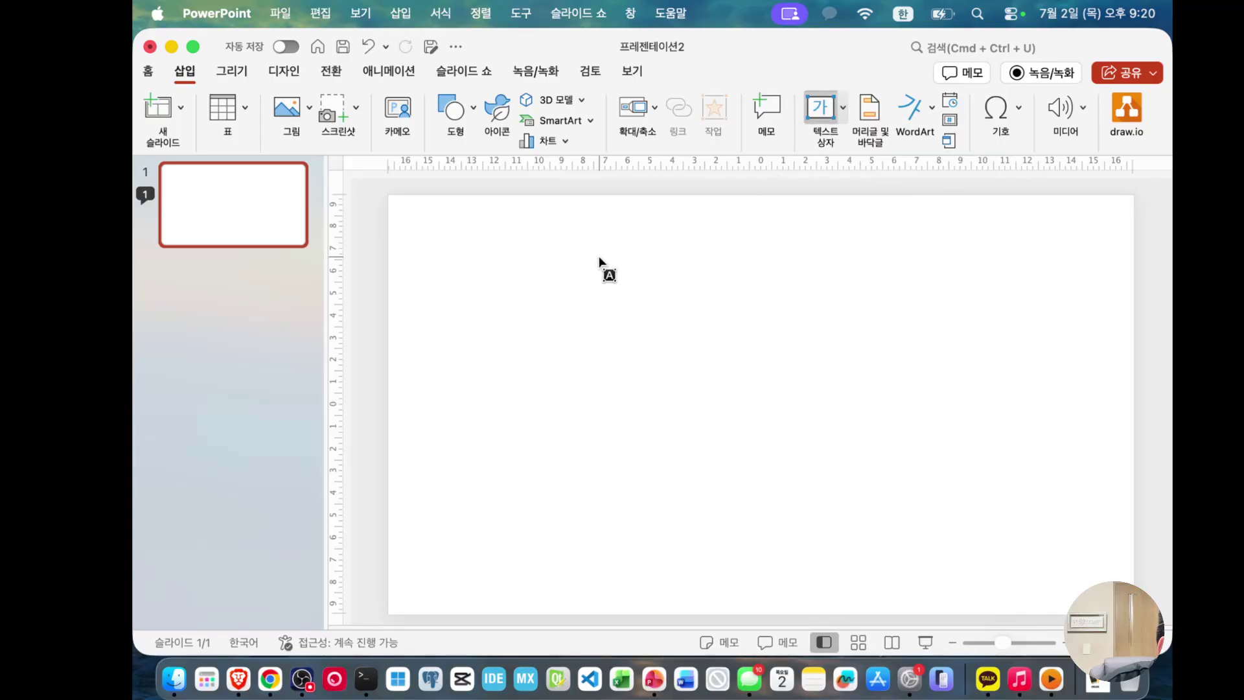
{"action": "left_click_drag", "start_coordinate": [506, 263], "coordinate": [919, 327]}
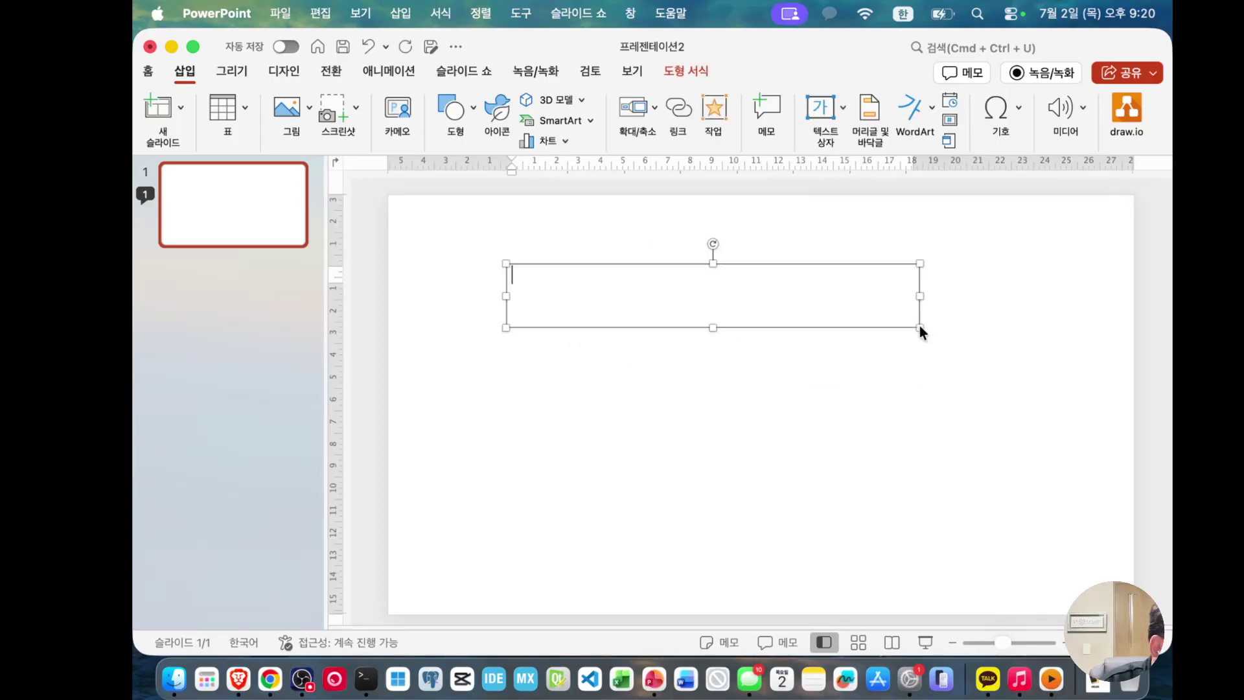
{"action": "type", "text": "가나"}
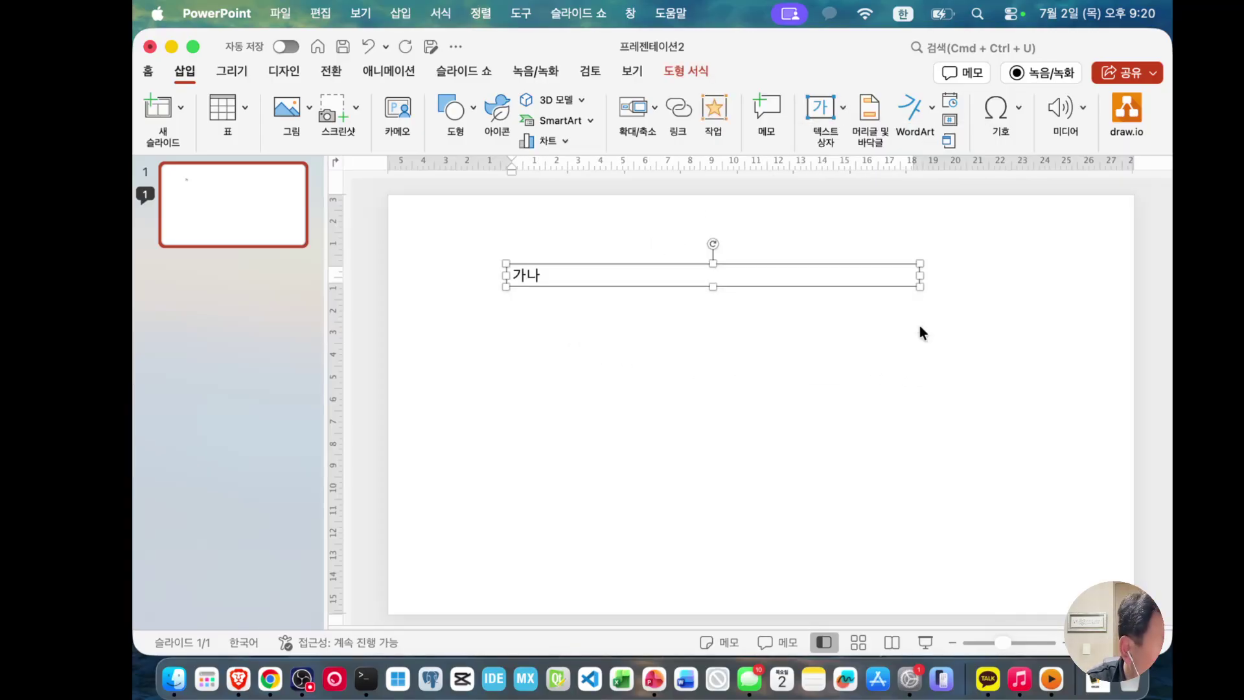
{"action": "type", "text": "다"}
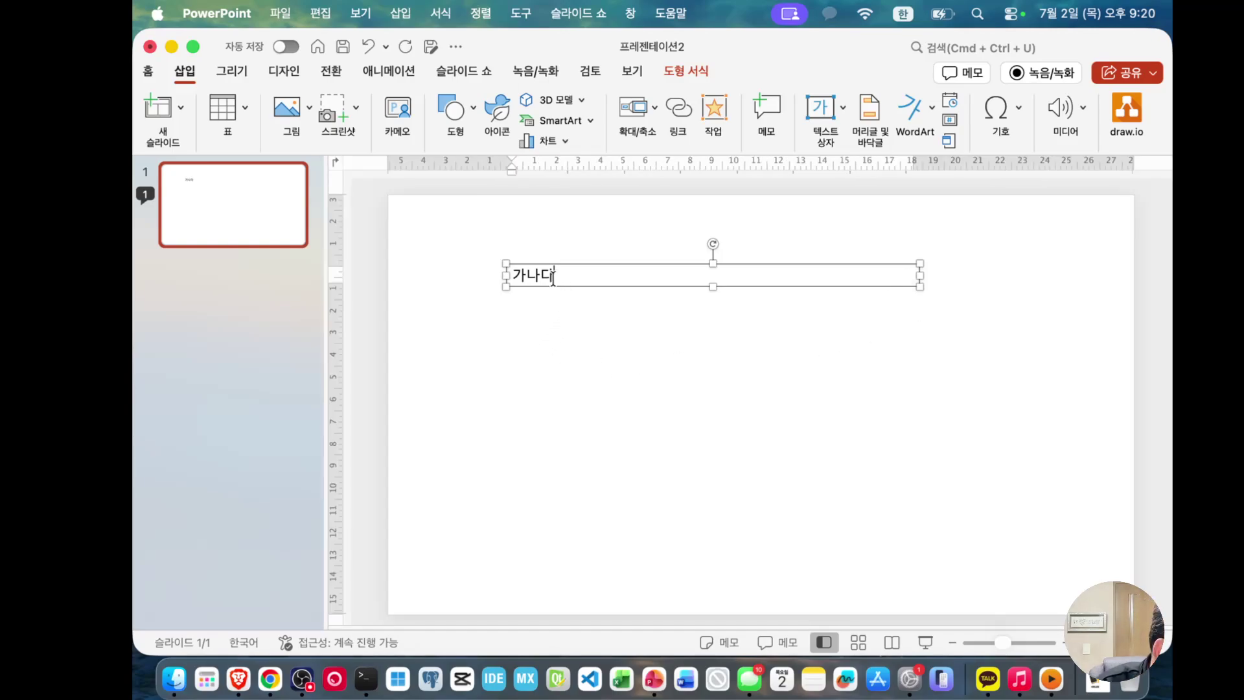
Step: Select the text 가나다 and try enlarging and reducing its font size, ending at 20
{"action": "left_click_drag", "start_coordinate": [553, 275], "coordinate": [512, 275]}
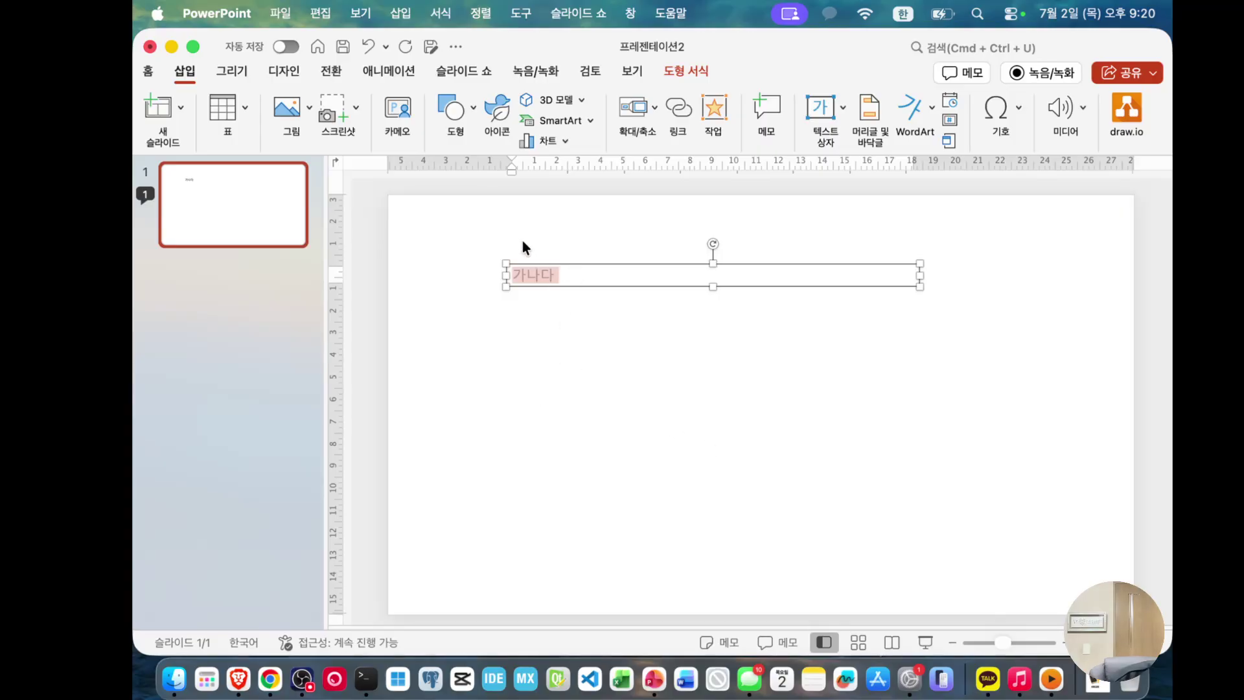
{"action": "left_click", "coordinate": [149, 73]}
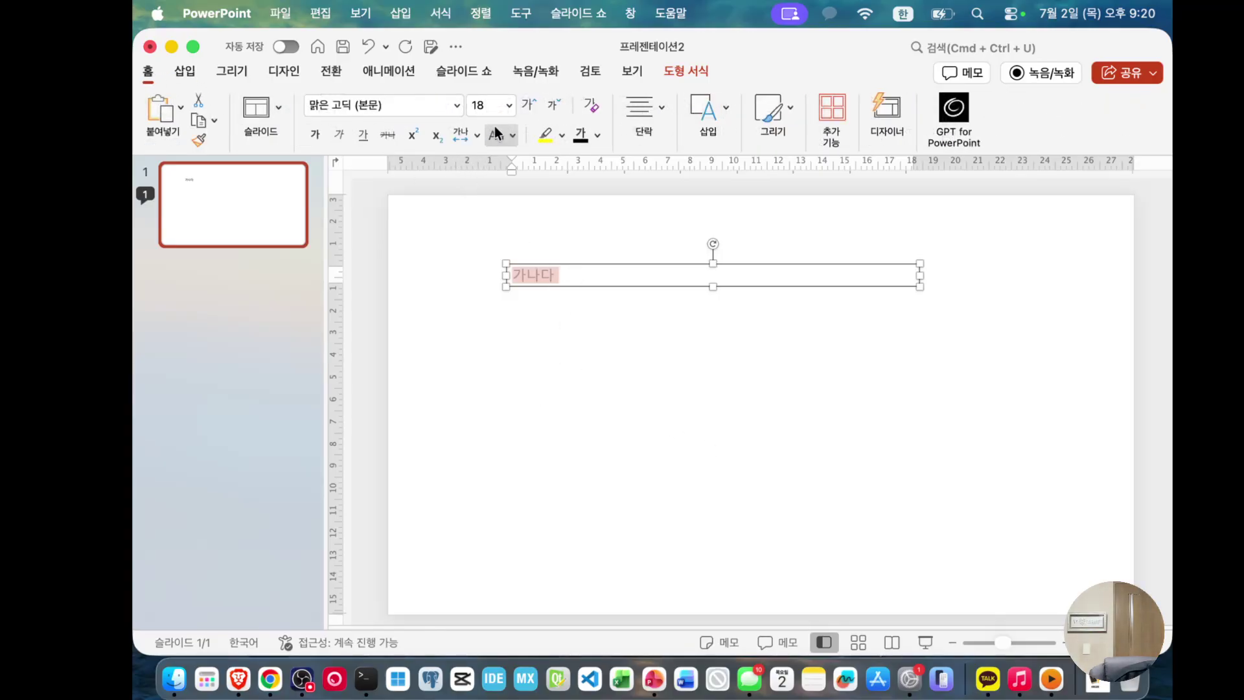
{"action": "left_click", "coordinate": [524, 108]}
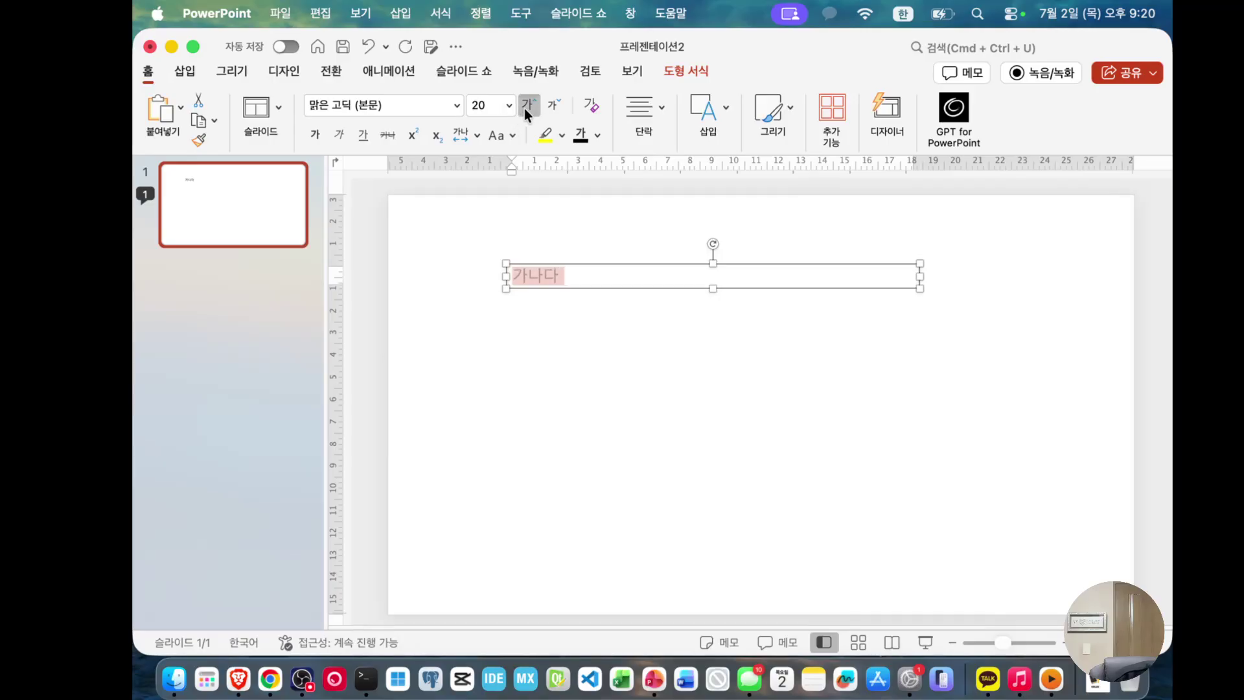
{"action": "left_click", "coordinate": [523, 108]}
{"action": "left_click", "coordinate": [524, 107]}
{"action": "left_click", "coordinate": [551, 105]}
Step: Make 가나다 bold, italic, underlined and struck through, and try superscript before setting it to subscript
{"action": "left_click", "coordinate": [337, 138]}
{"action": "left_click", "coordinate": [363, 137]}
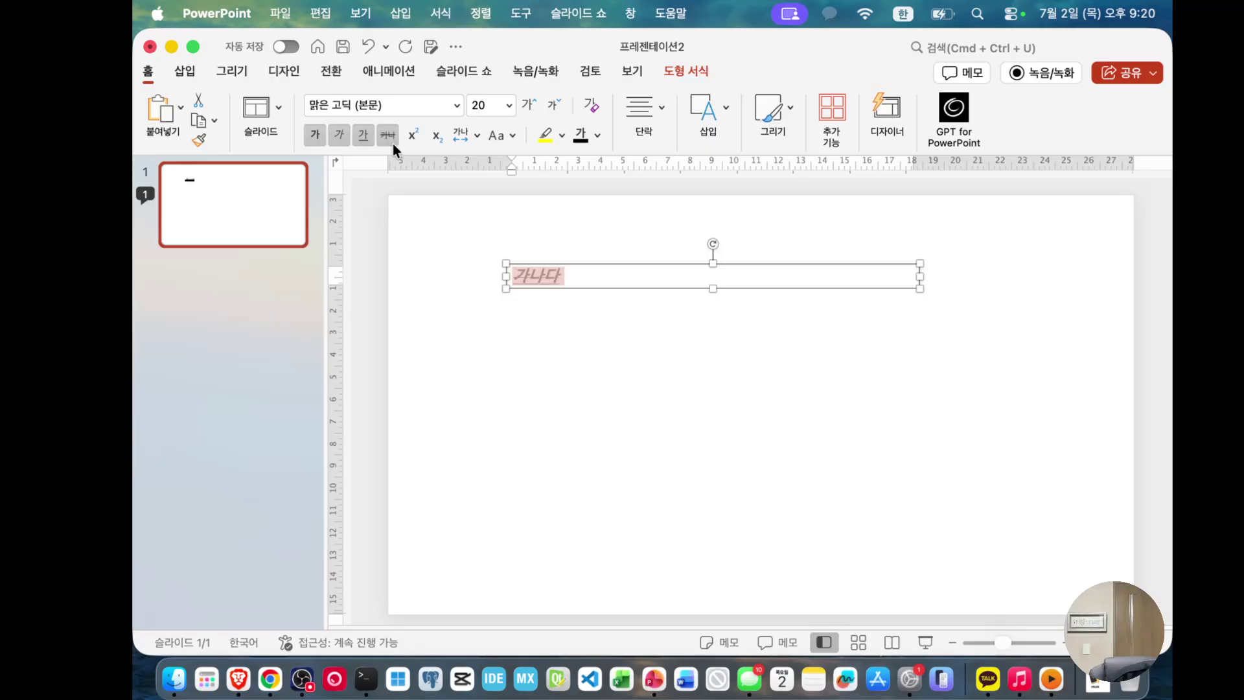
{"action": "left_click", "coordinate": [415, 138]}
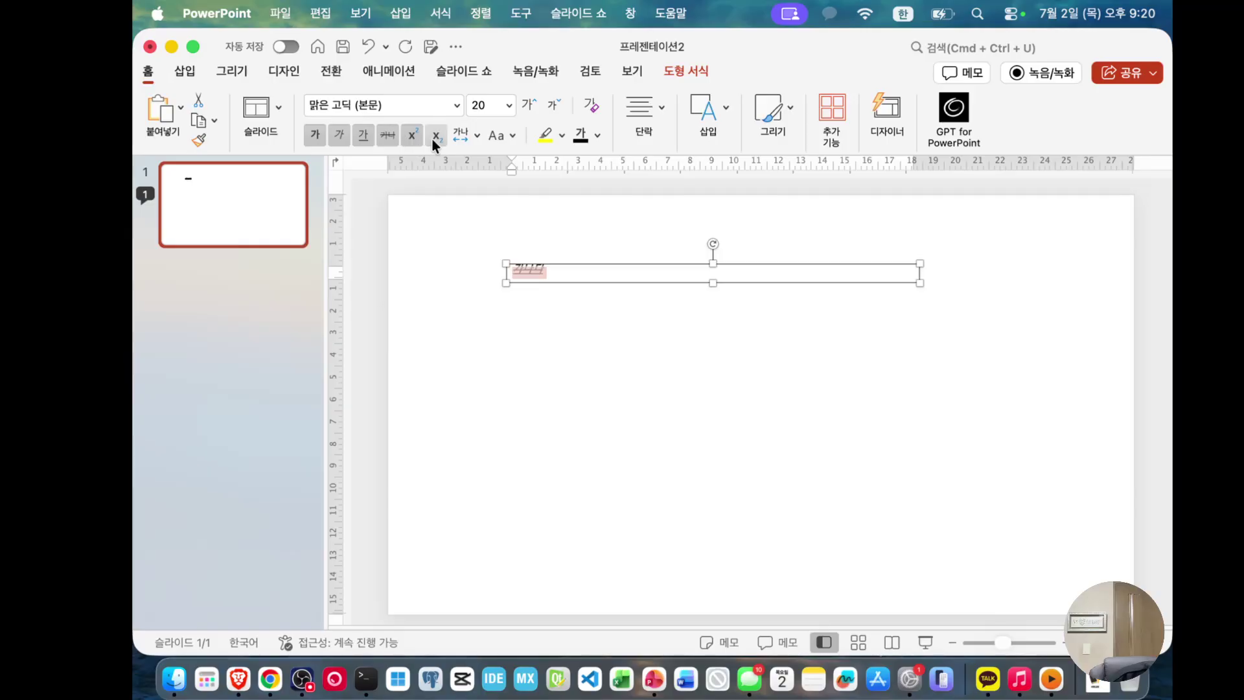
{"action": "left_click", "coordinate": [433, 138]}
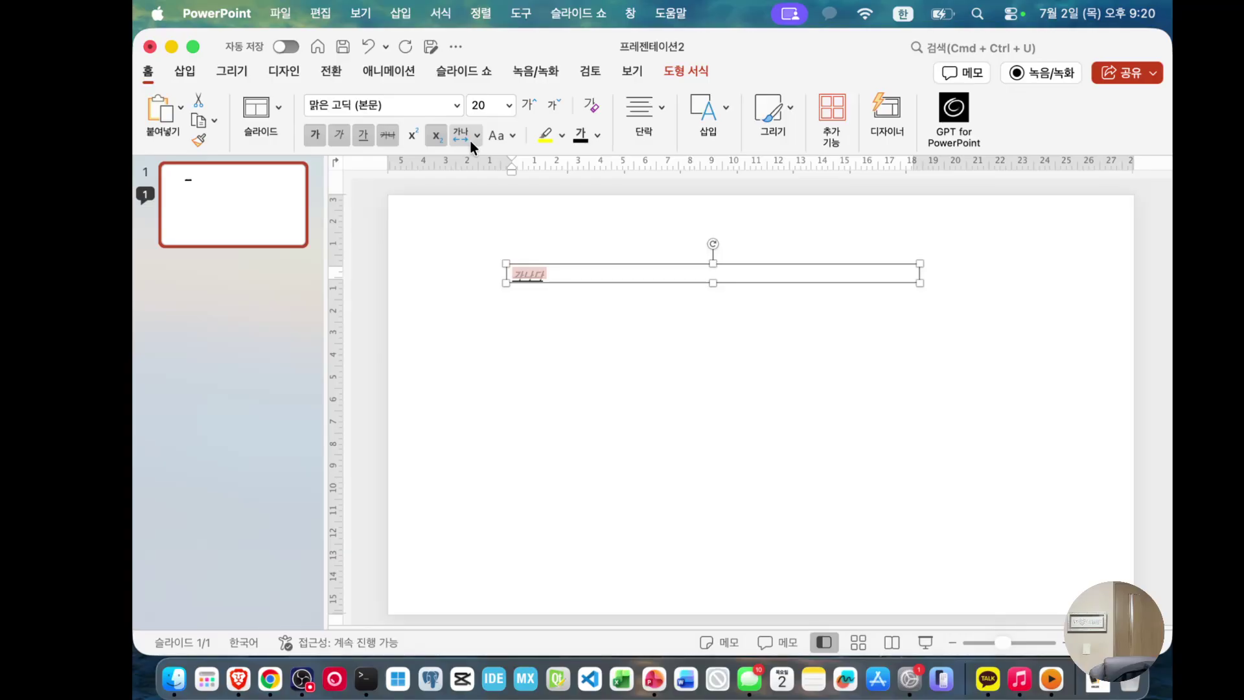
Step: Set the character spacing of 가나다 to 넓게 (wide) and highlight the text in yellow
{"action": "left_click", "coordinate": [463, 138]}
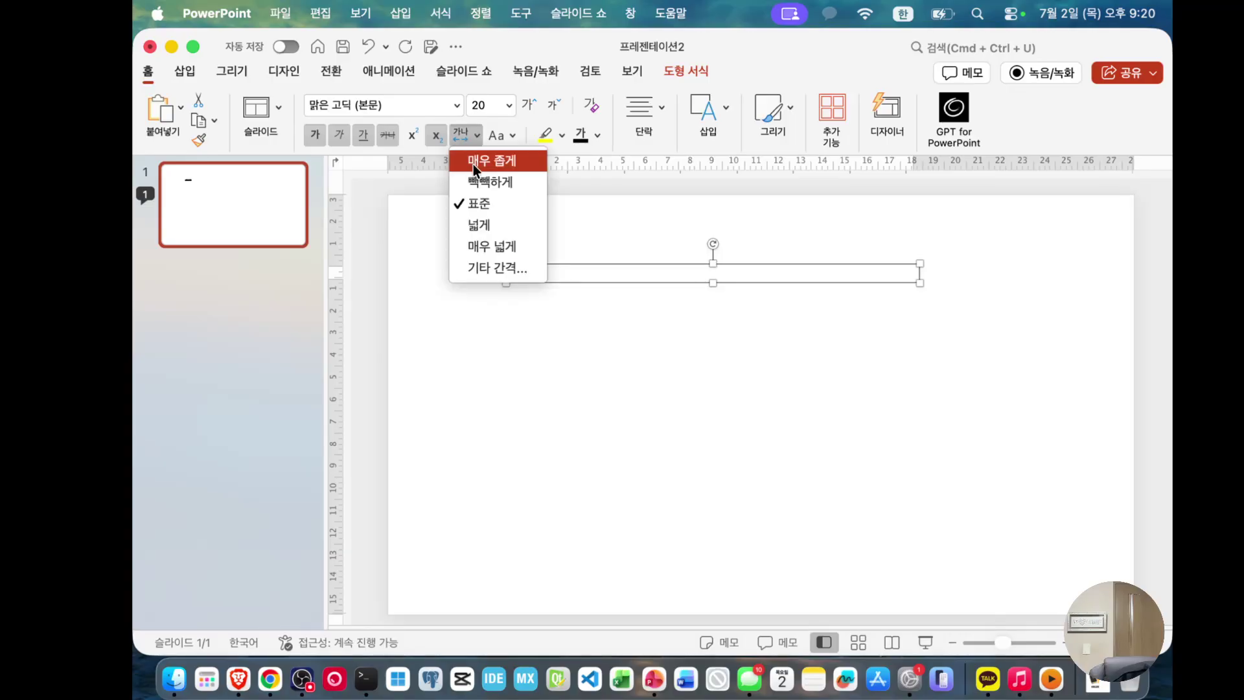
{"action": "left_click", "coordinate": [488, 227]}
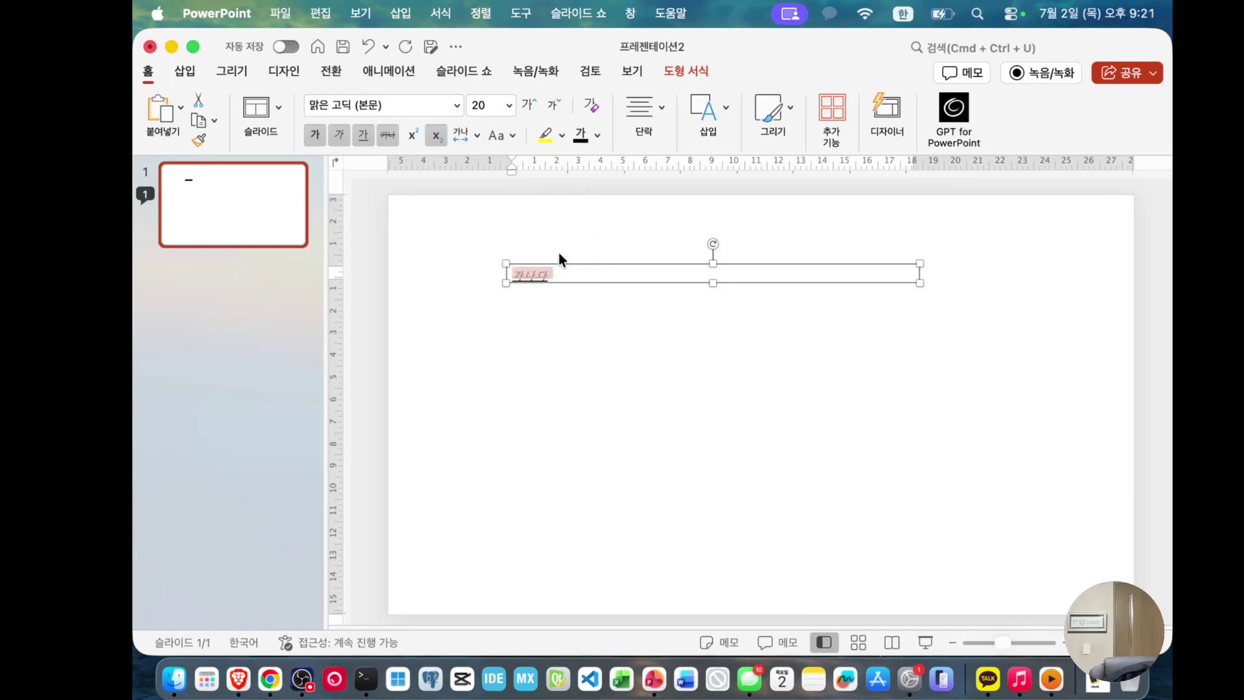
{"action": "left_click", "coordinate": [546, 137]}
Step: Change the font colour of 가나다 to the dark teal theme colour, reselecting the text for it
{"action": "left_click", "coordinate": [596, 138]}
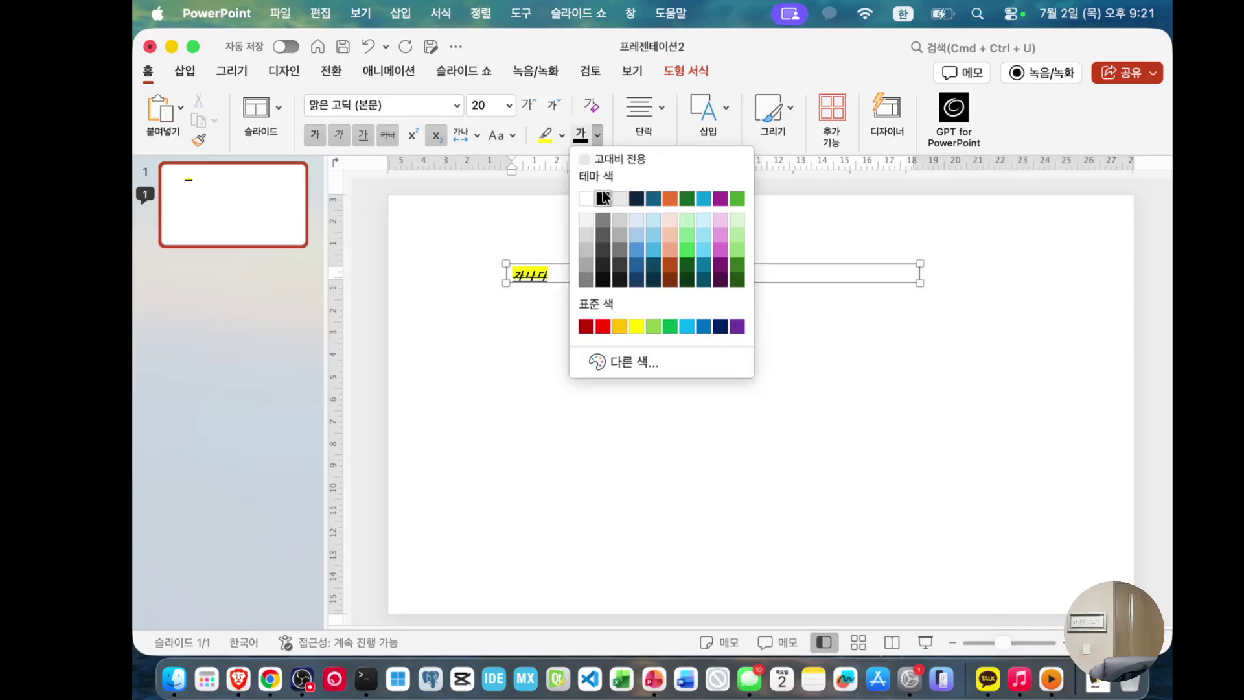
{"action": "left_click", "coordinate": [650, 197]}
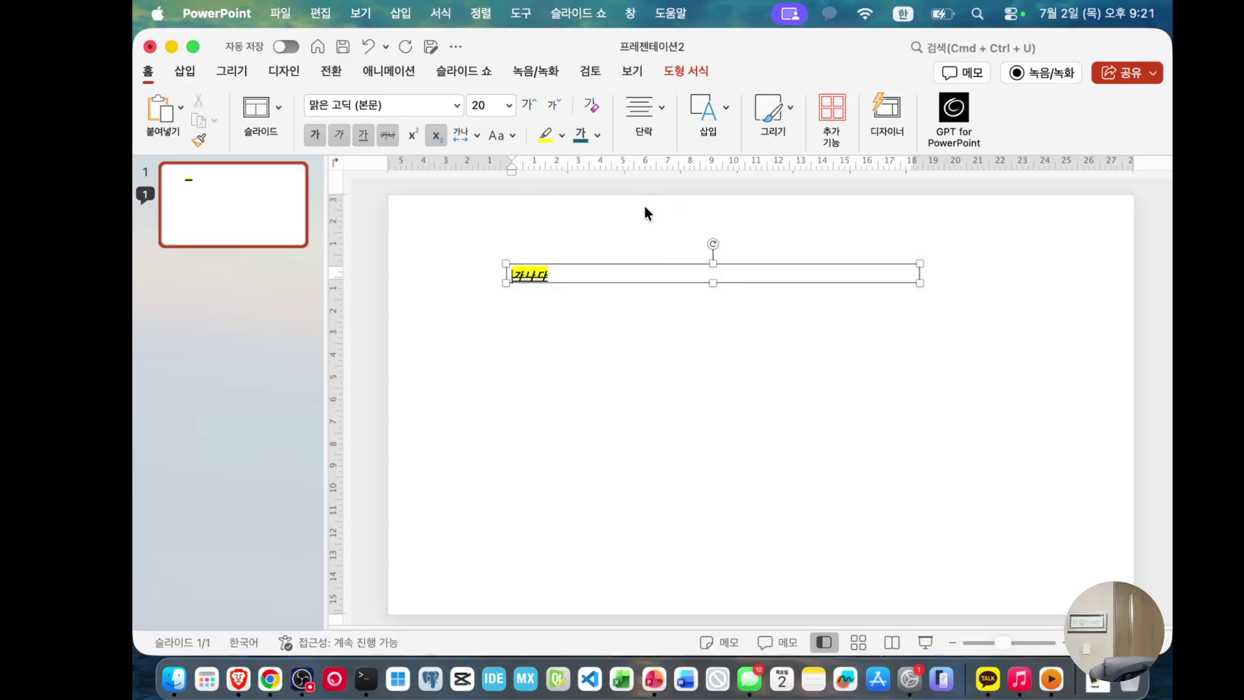
{"action": "double_click", "coordinate": [544, 275]}
{"action": "left_click", "coordinate": [582, 136]}
{"action": "left_click", "coordinate": [588, 264]}
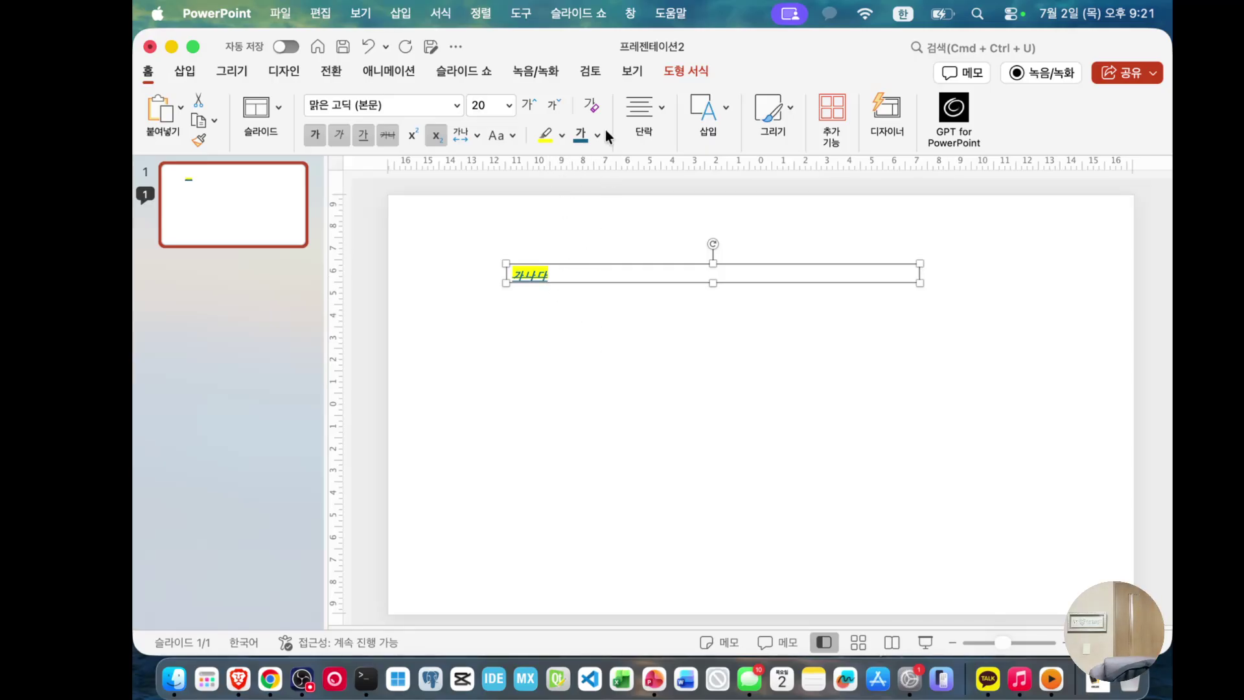
Step: Try centre, right, distributed and left alignment on the 가나다 text box, ending with justified alignment
{"action": "left_click", "coordinate": [659, 113]}
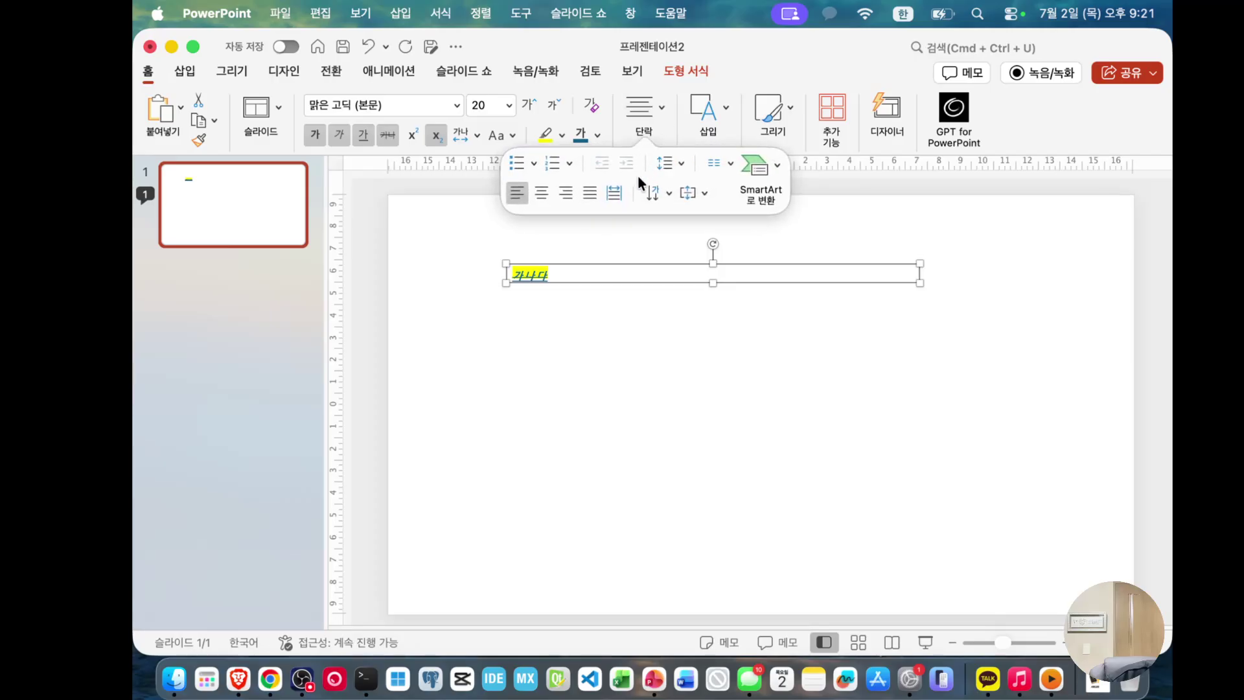
{"action": "left_click", "coordinate": [541, 193]}
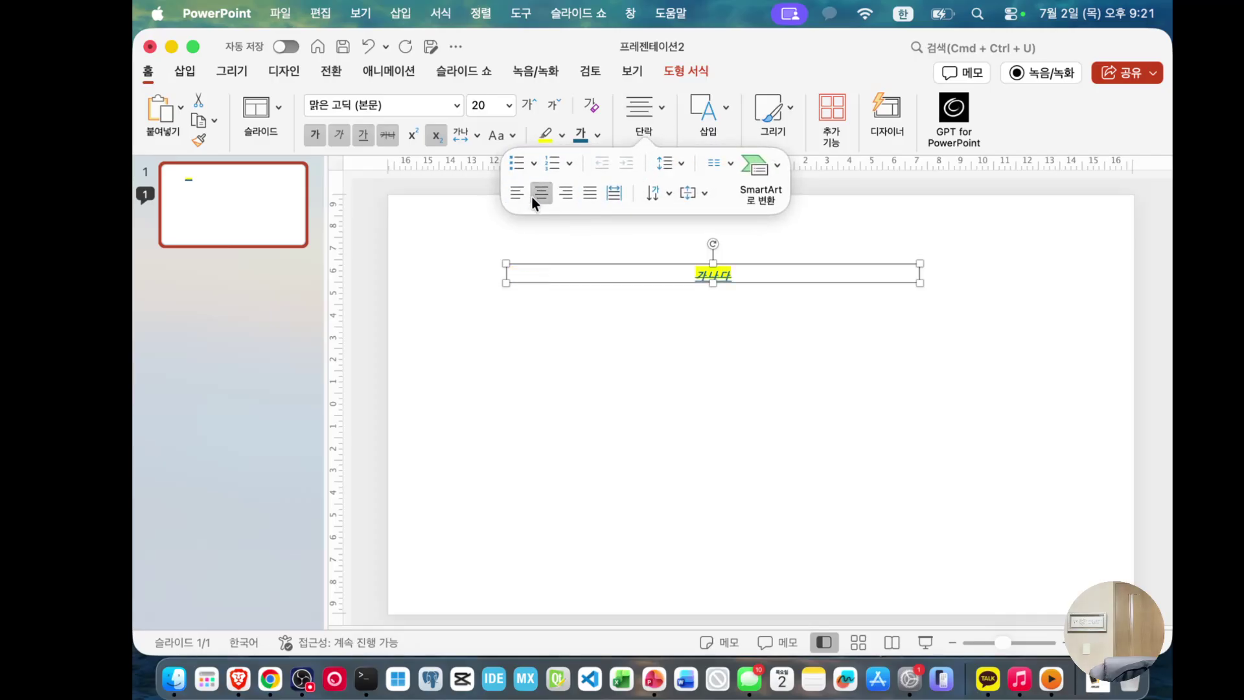
{"action": "left_click", "coordinate": [565, 193]}
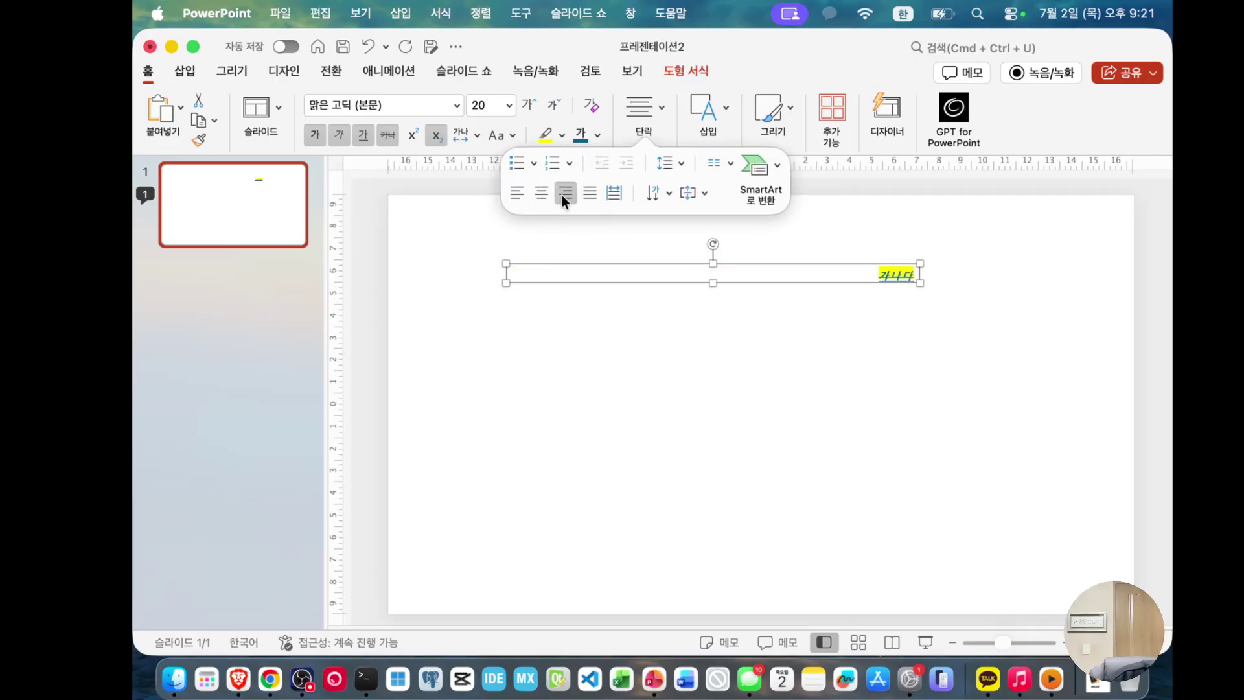
{"action": "left_click", "coordinate": [589, 193]}
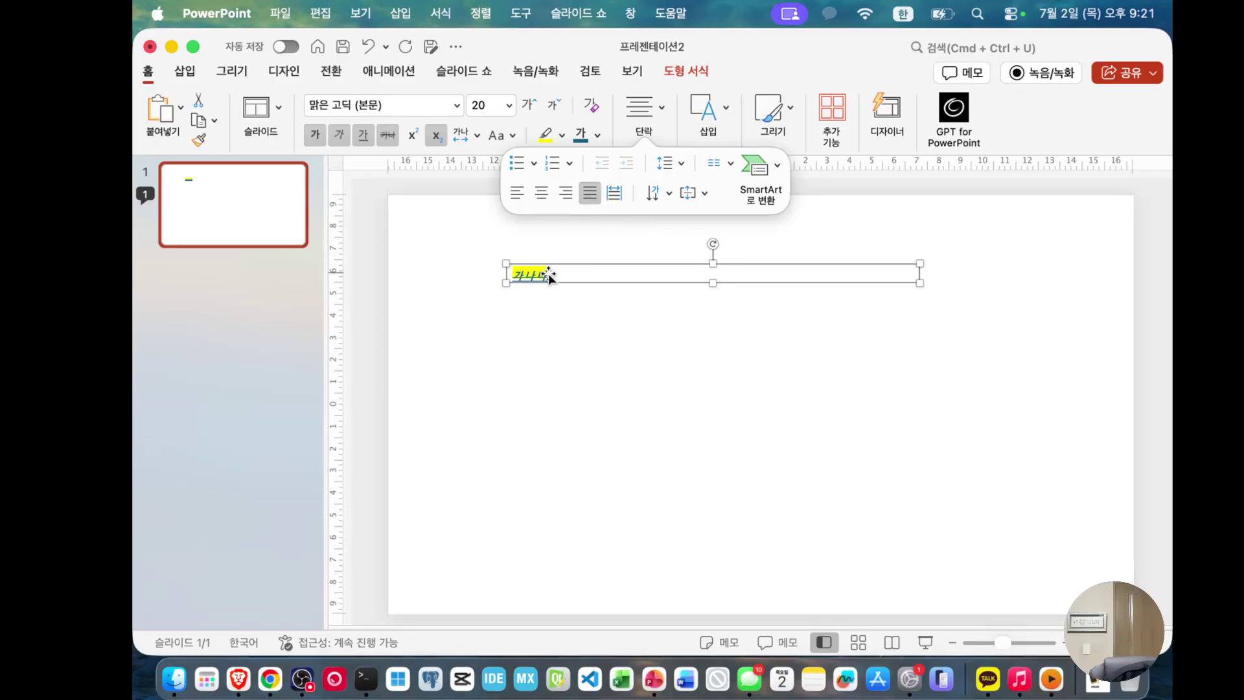
{"action": "left_click", "coordinate": [613, 193]}
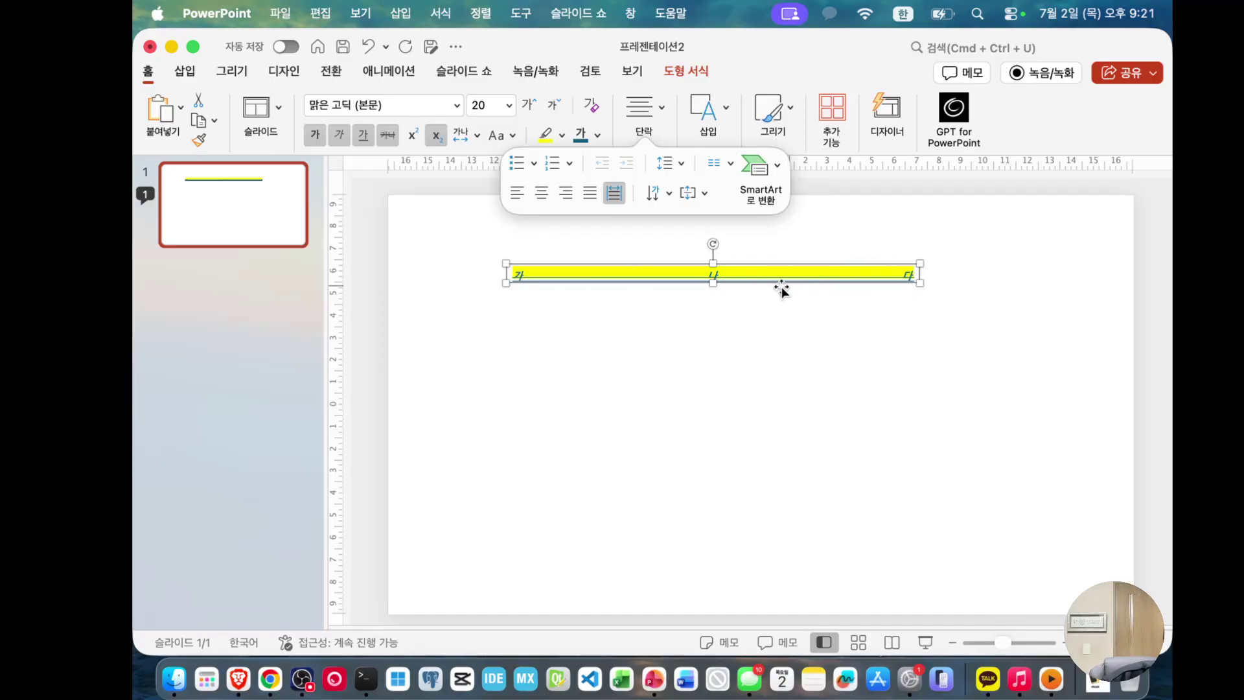
{"action": "left_click", "coordinate": [590, 193]}
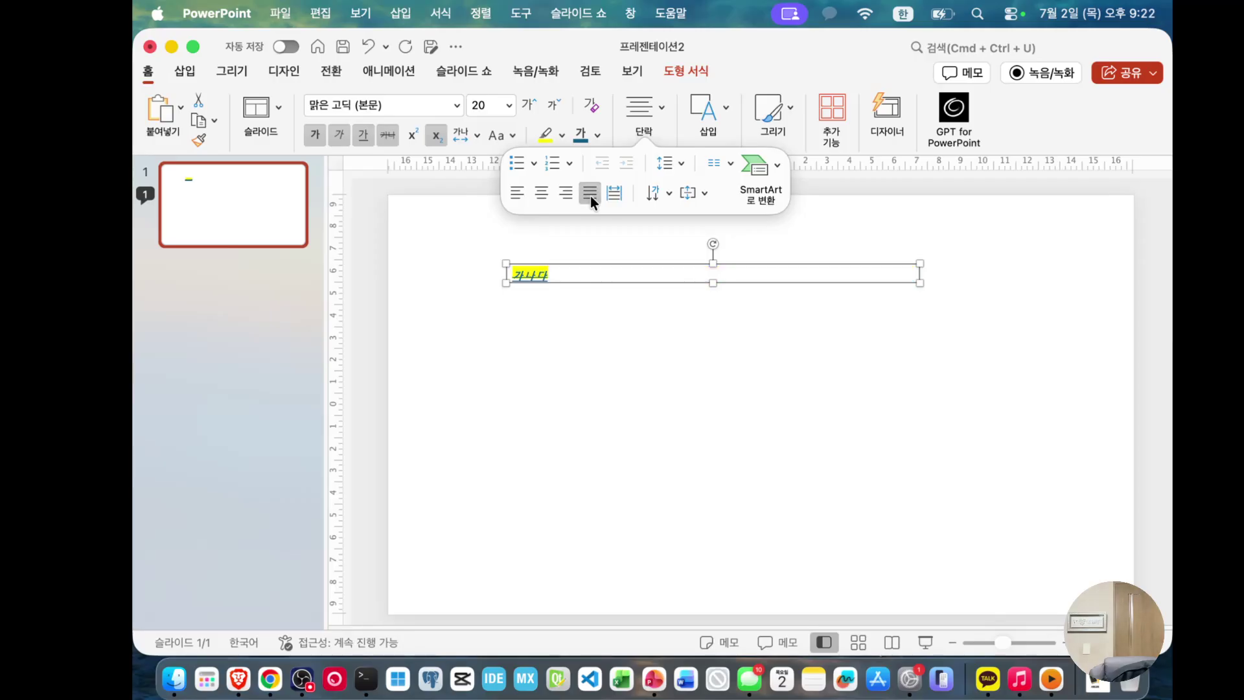
{"action": "left_click", "coordinate": [516, 200]}
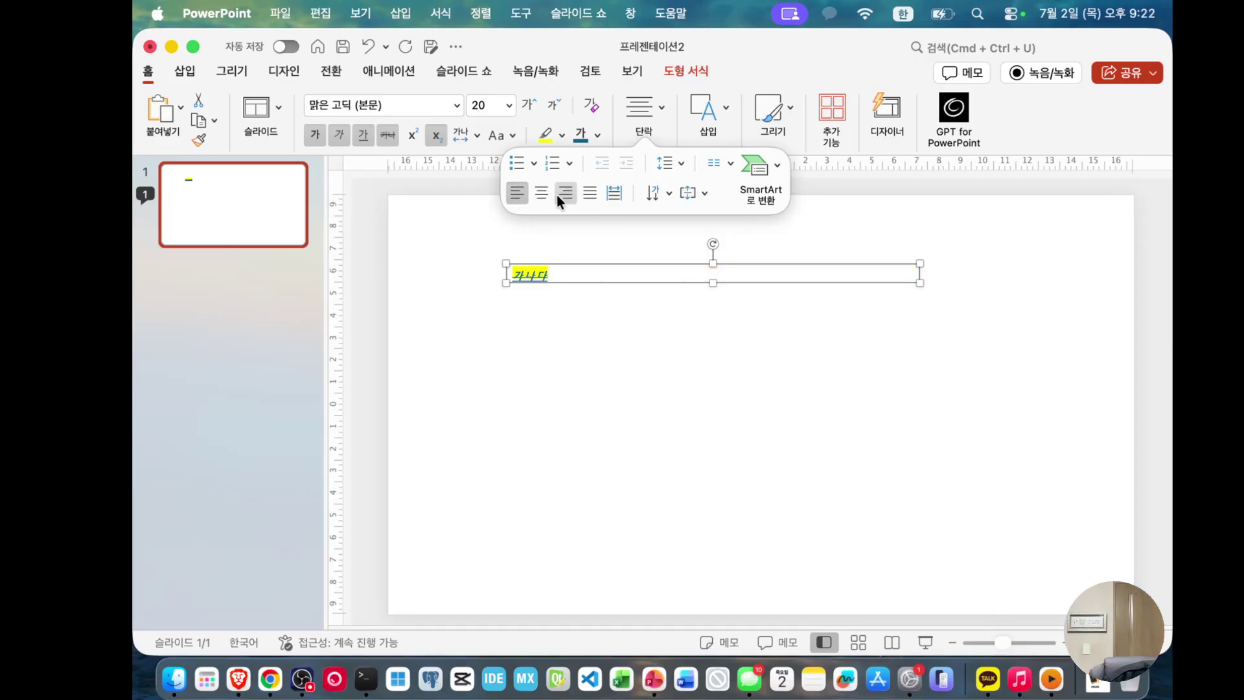
{"action": "left_click", "coordinate": [583, 193]}
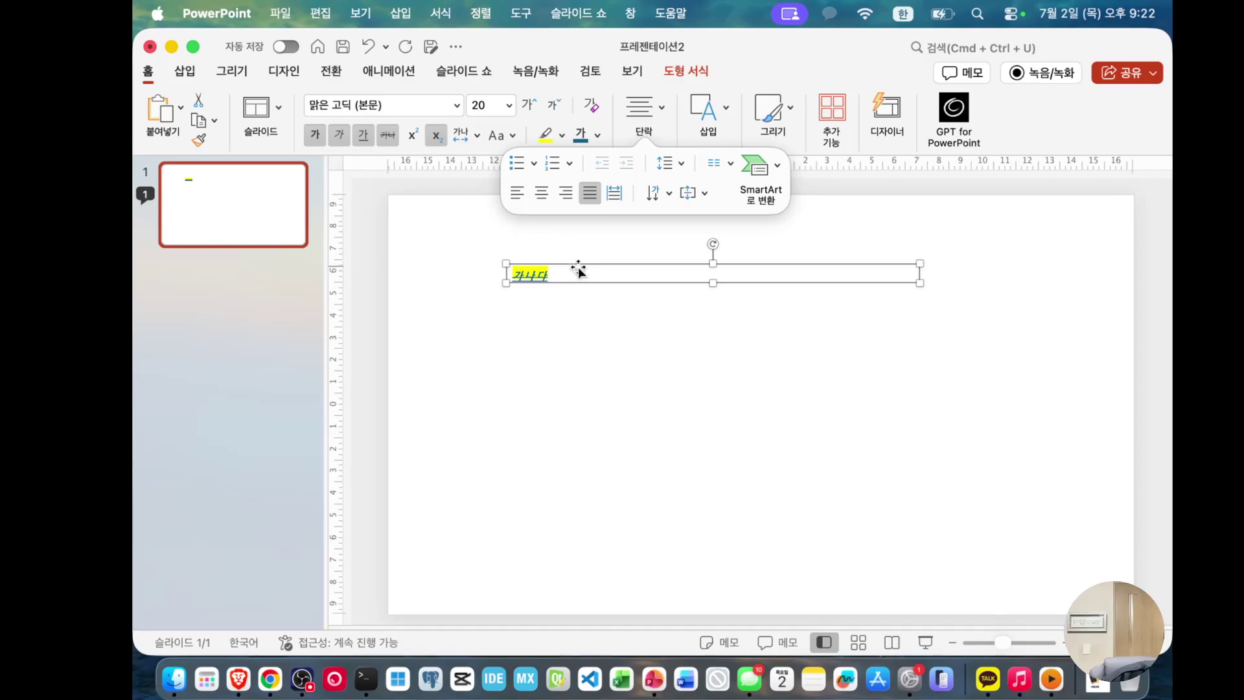
Step: Place the text cursor before 가나다 and apply diamond bullets to the paragraph
{"action": "left_click", "coordinate": [515, 280]}
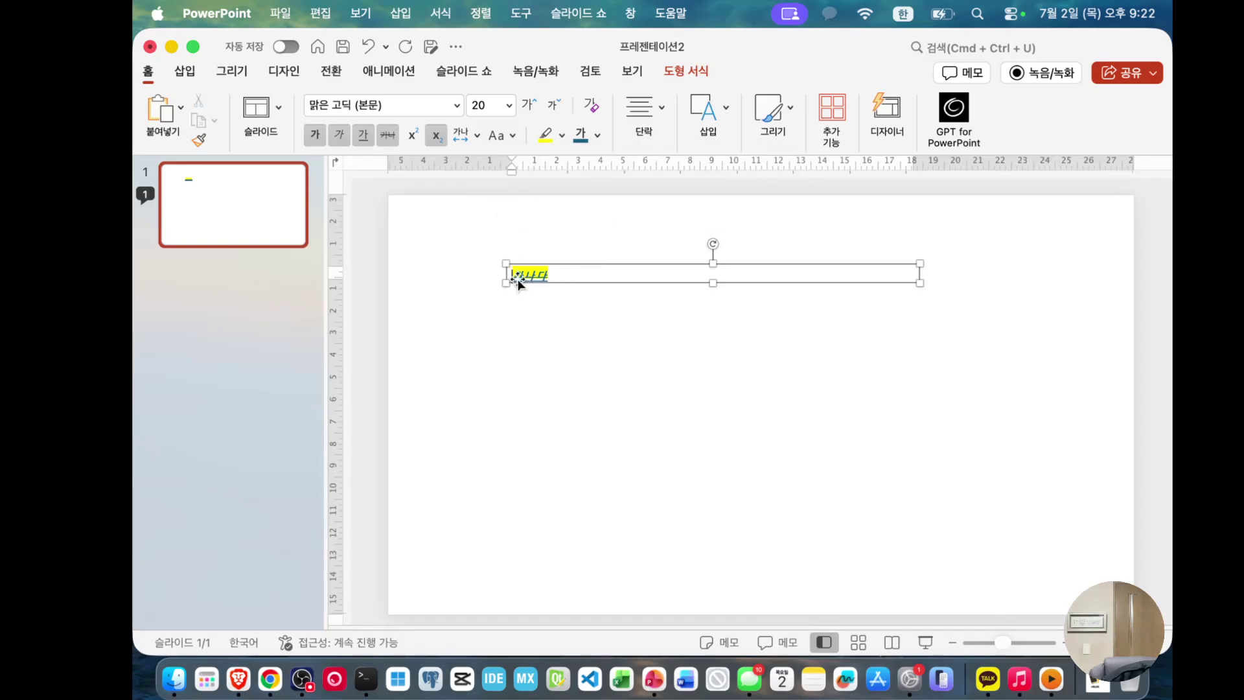
{"action": "left_click", "coordinate": [661, 109]}
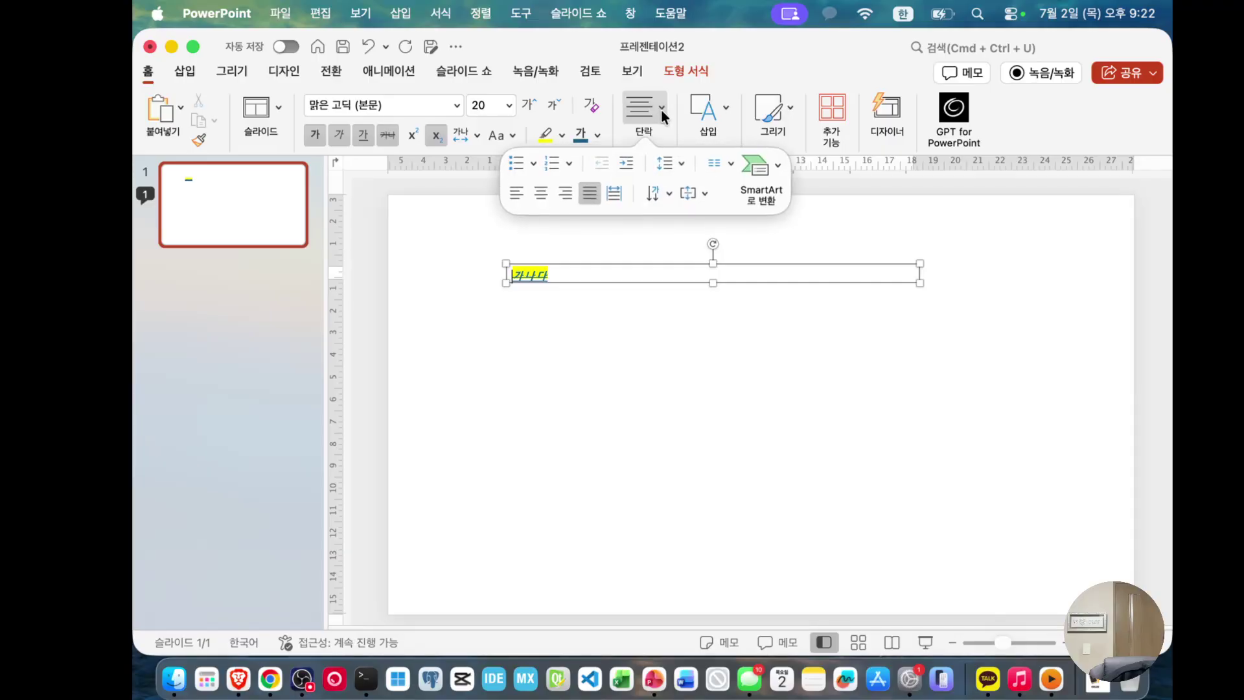
{"action": "left_click", "coordinate": [533, 166]}
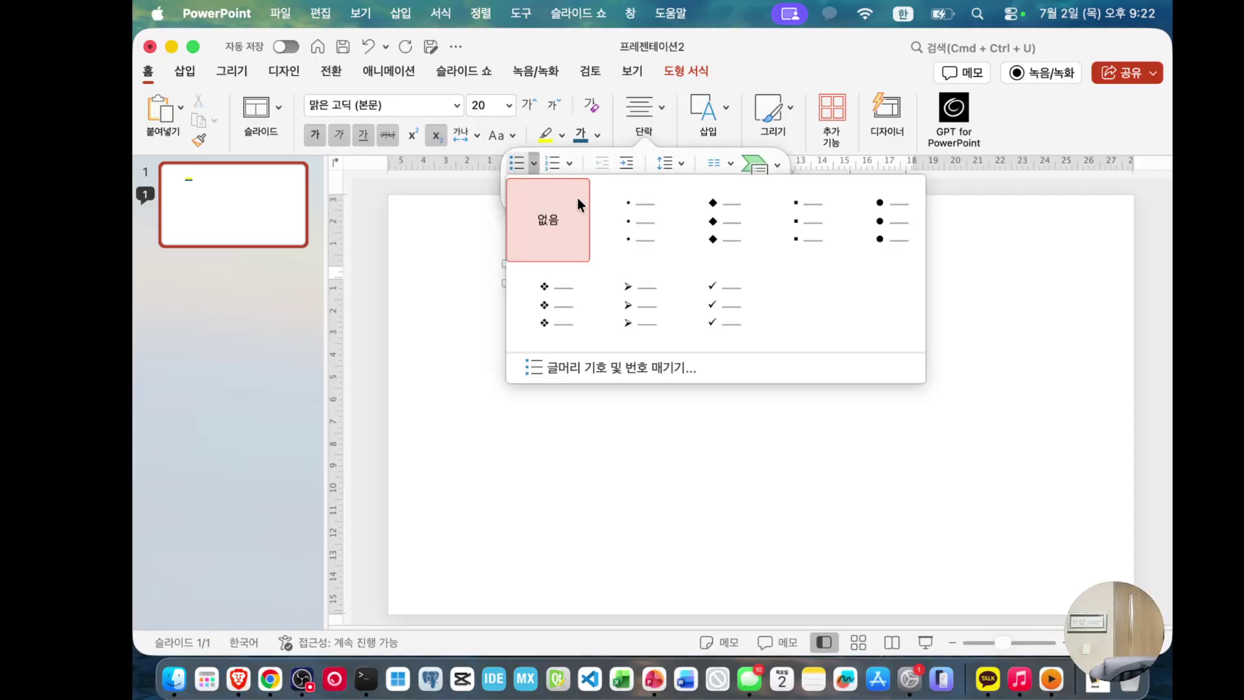
{"action": "left_click", "coordinate": [694, 222]}
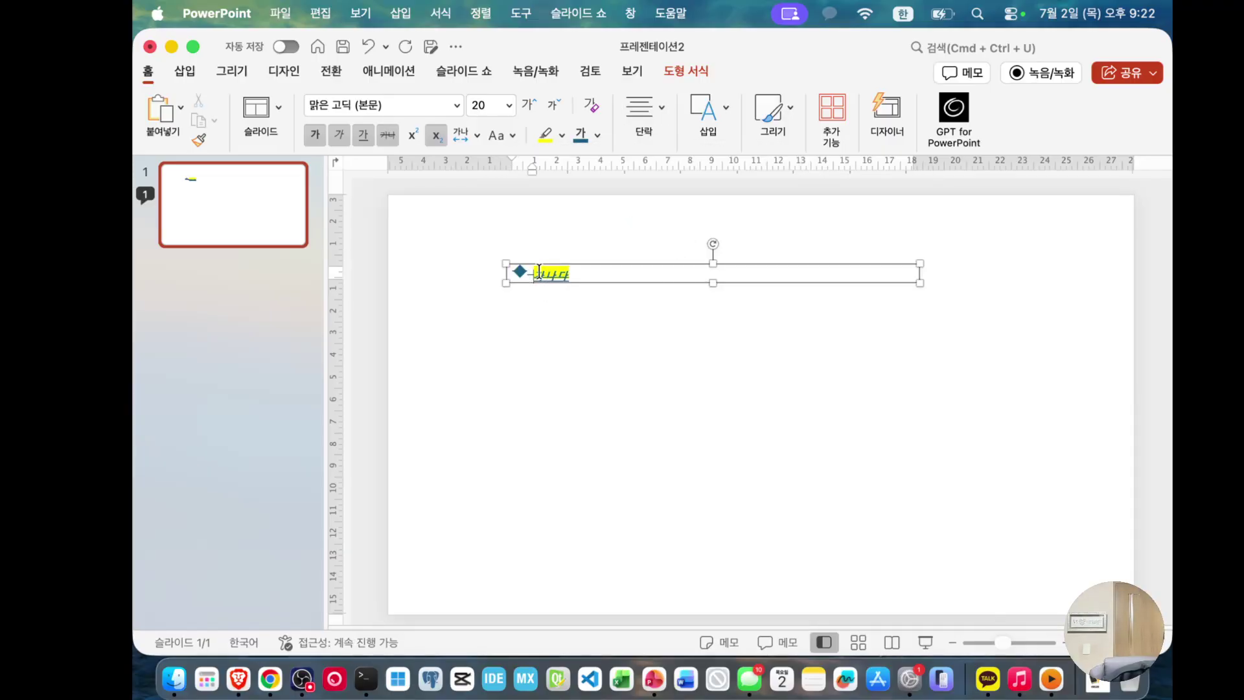
Step: Apply the 1. 2. 3. numbering style to the 가나다 paragraph
{"action": "left_click", "coordinate": [652, 112]}
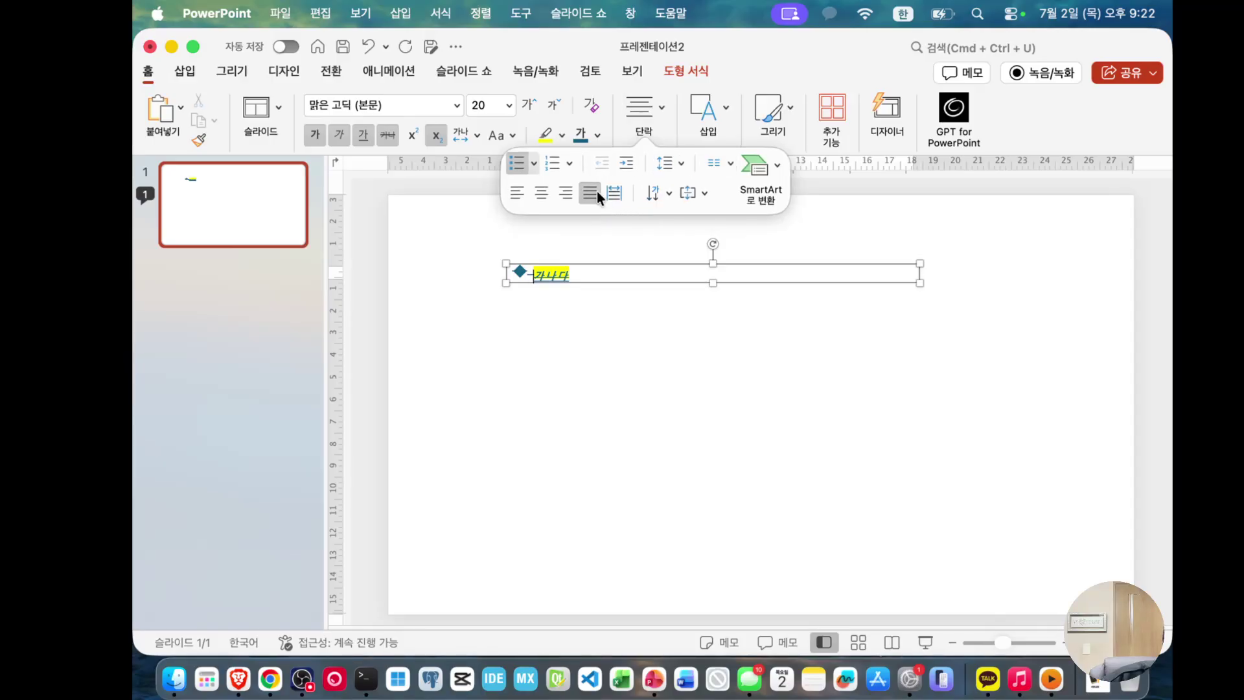
{"action": "left_click", "coordinate": [569, 164]}
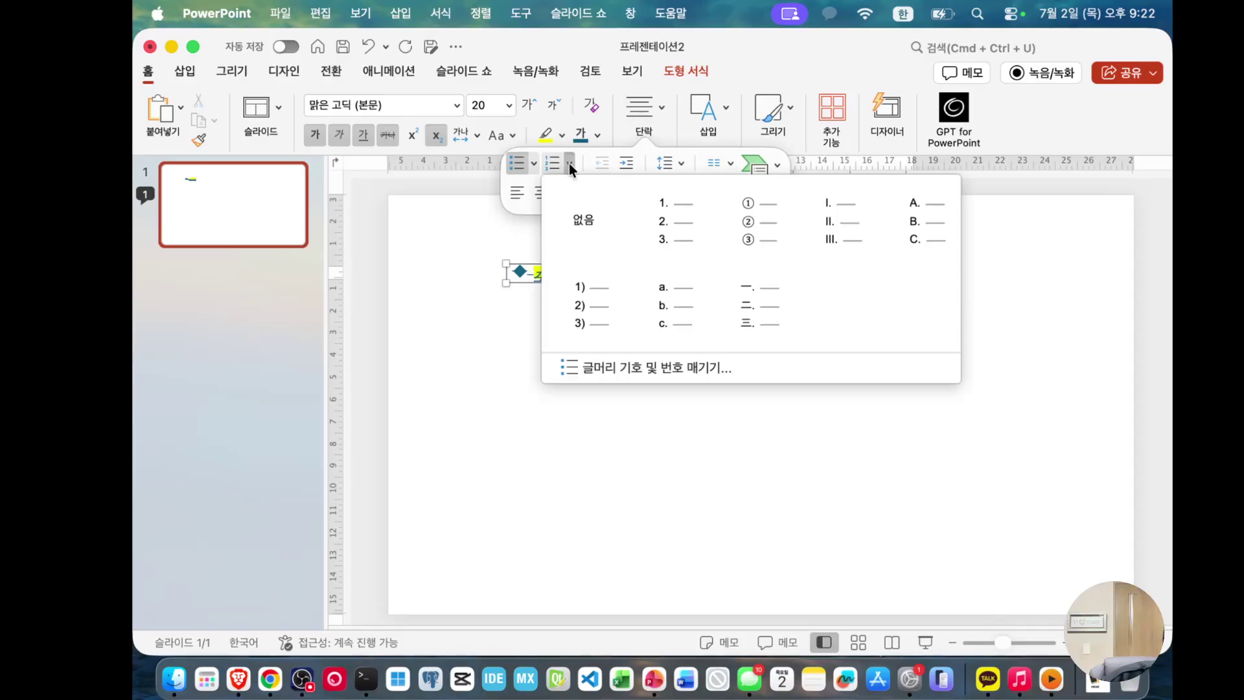
{"action": "left_click", "coordinate": [671, 221]}
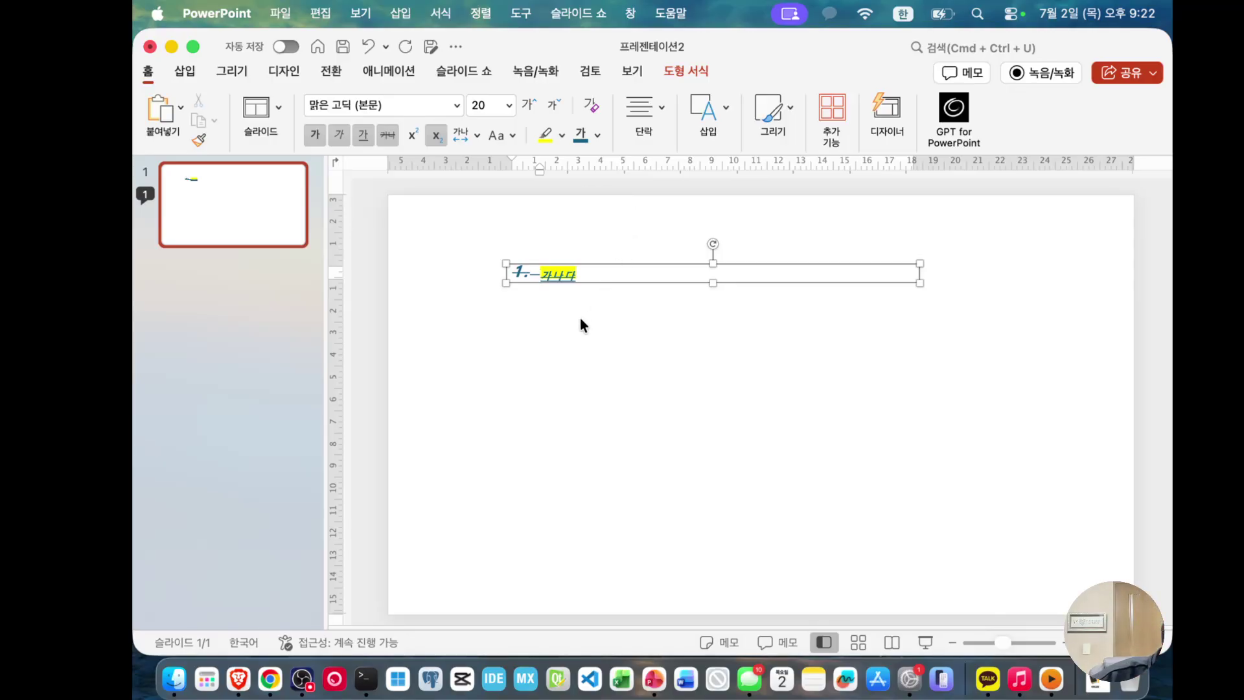
Step: Browse the installed and popular PowerPoint add-ins, closing the list without adding one
{"action": "double_click", "coordinate": [561, 274]}
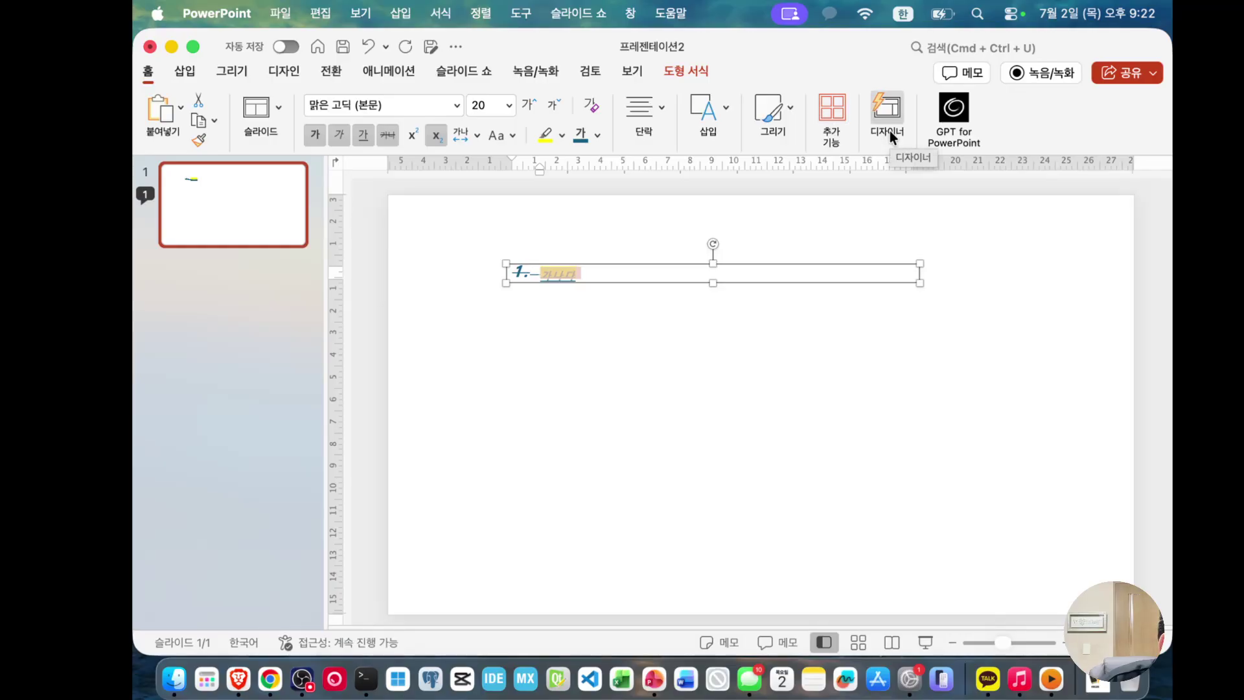
{"action": "left_click", "coordinate": [835, 122]}
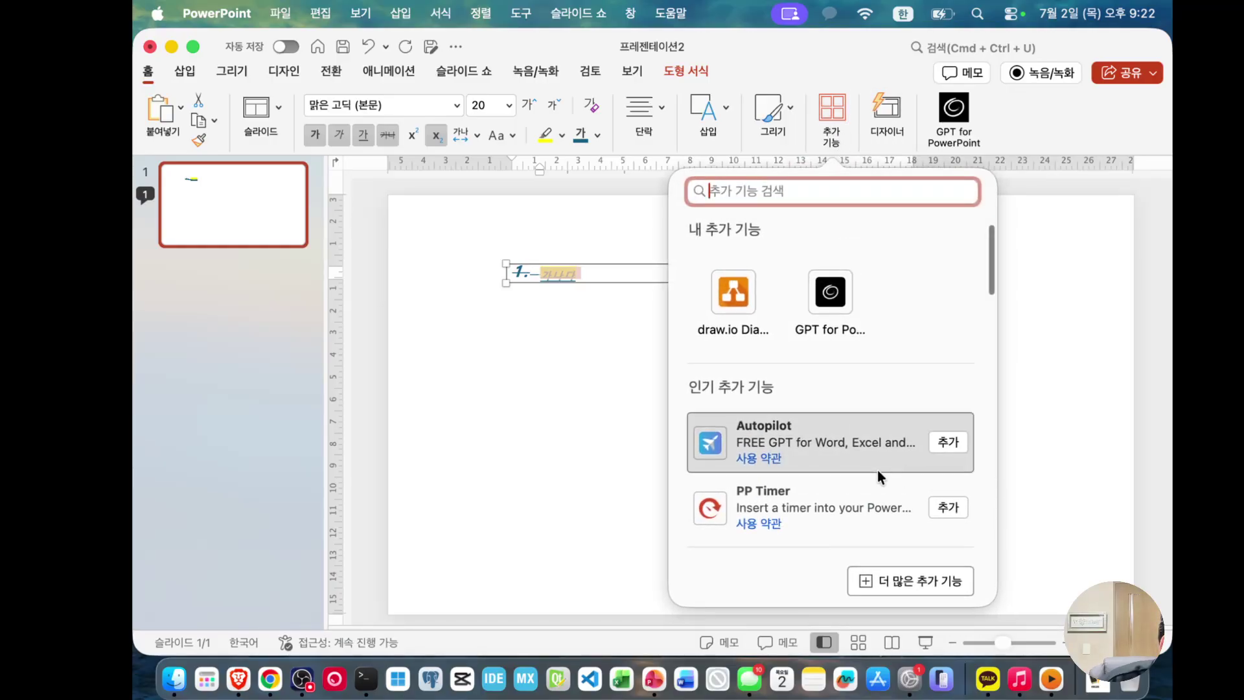
{"action": "scroll", "coordinate": [833, 457], "scroll_direction": "down", "scroll_amount": 1}
{"action": "scroll", "coordinate": [830, 465], "scroll_direction": "down", "scroll_amount": 3}
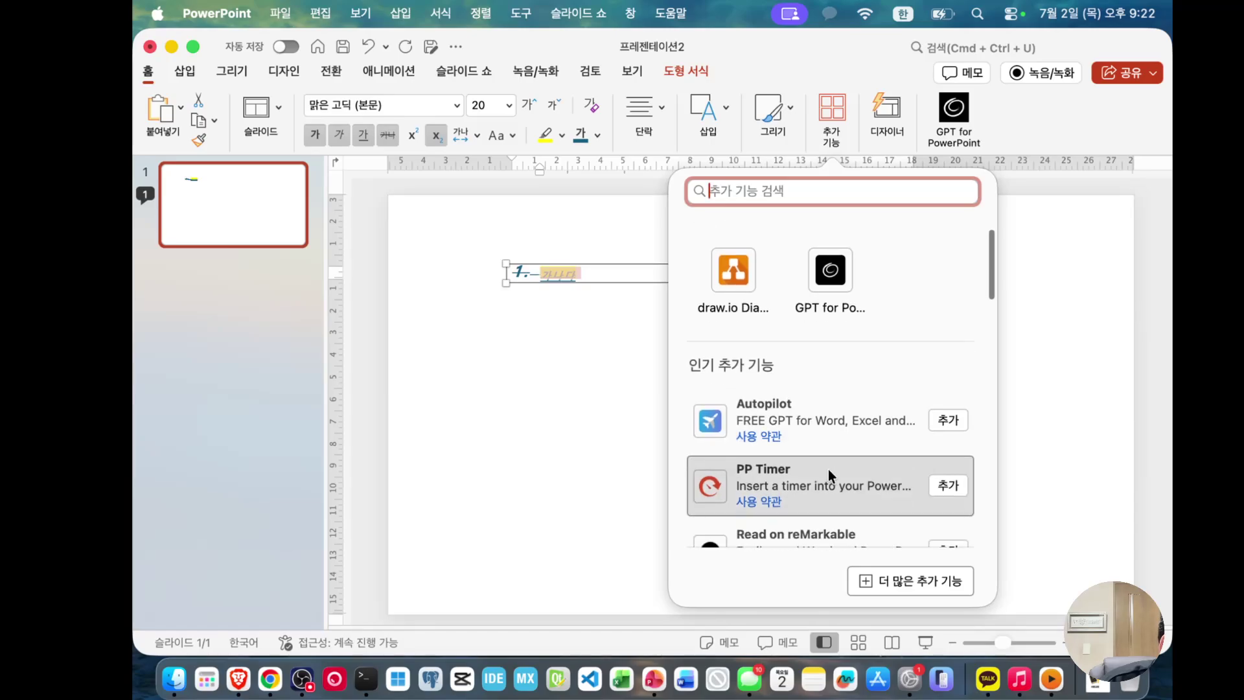
{"action": "scroll", "coordinate": [784, 448], "scroll_direction": "down", "scroll_amount": 2}
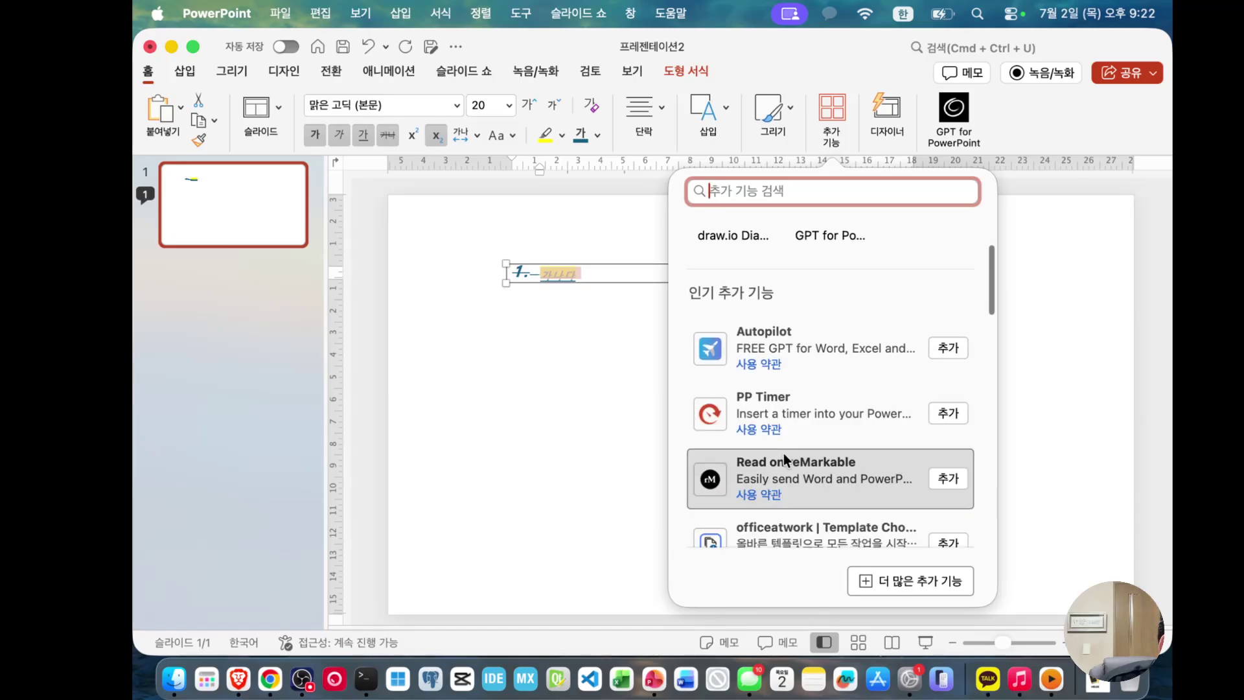
{"action": "scroll", "coordinate": [784, 452], "scroll_direction": "down", "scroll_amount": 6}
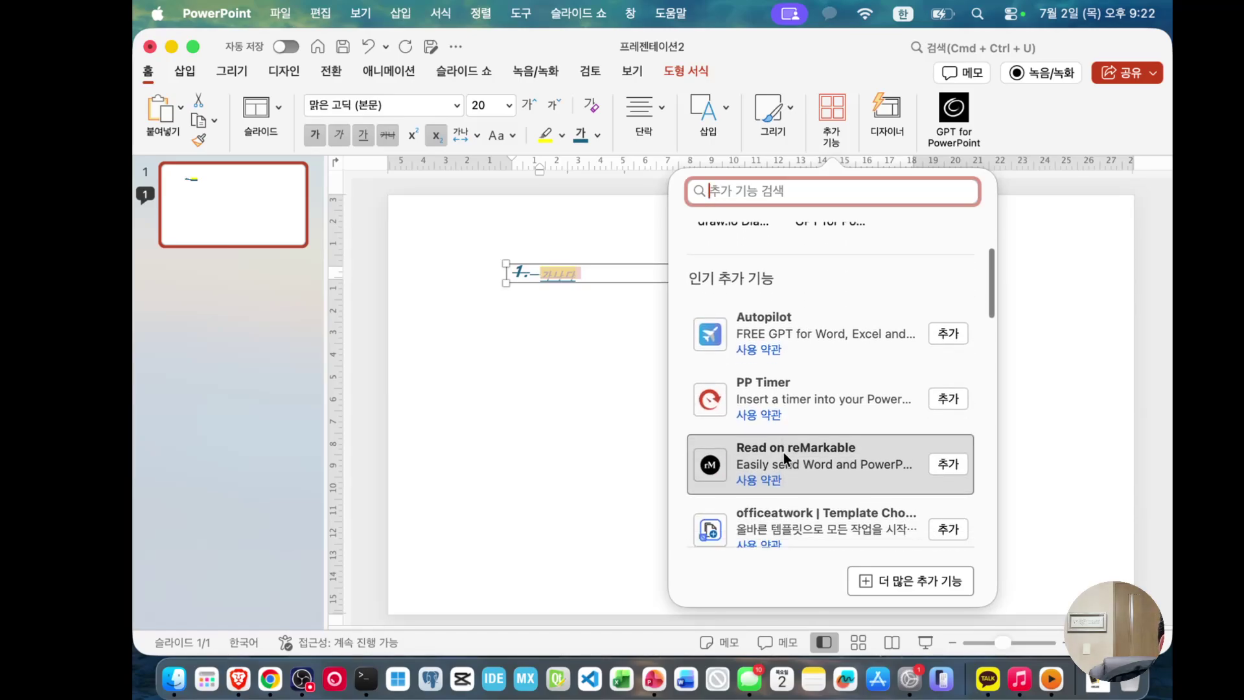
{"action": "scroll", "coordinate": [784, 465], "scroll_direction": "up", "scroll_amount": 8}
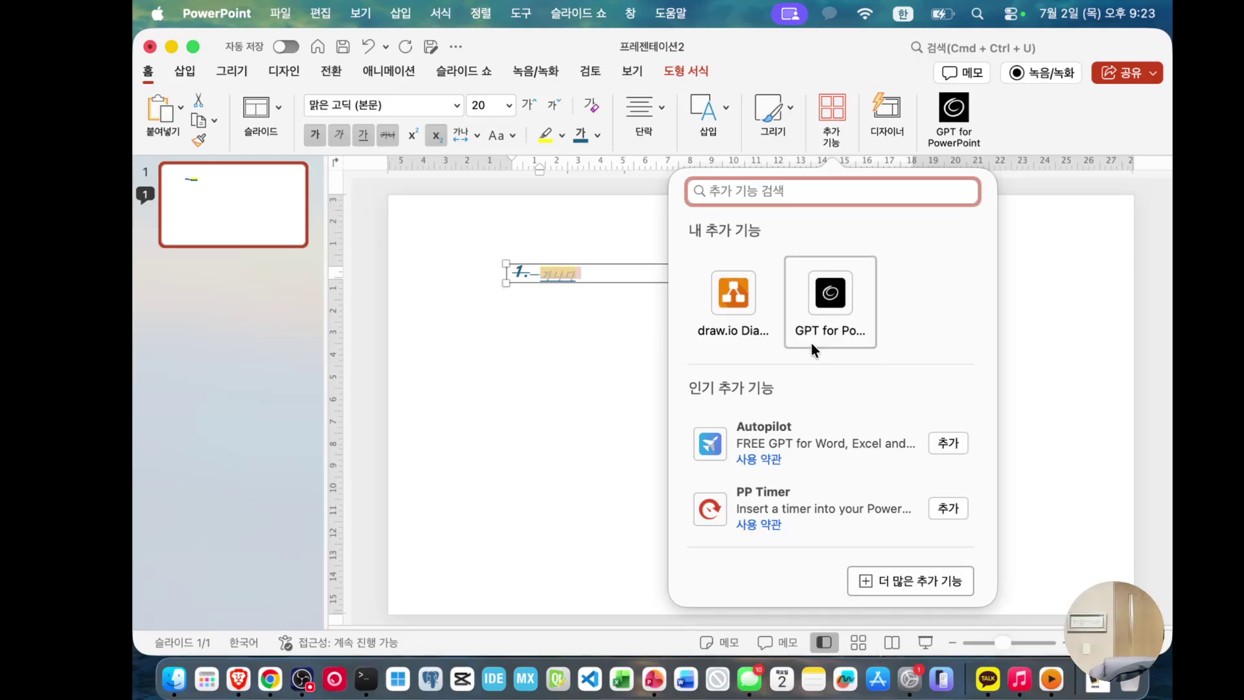
{"action": "left_click", "coordinate": [1037, 283]}
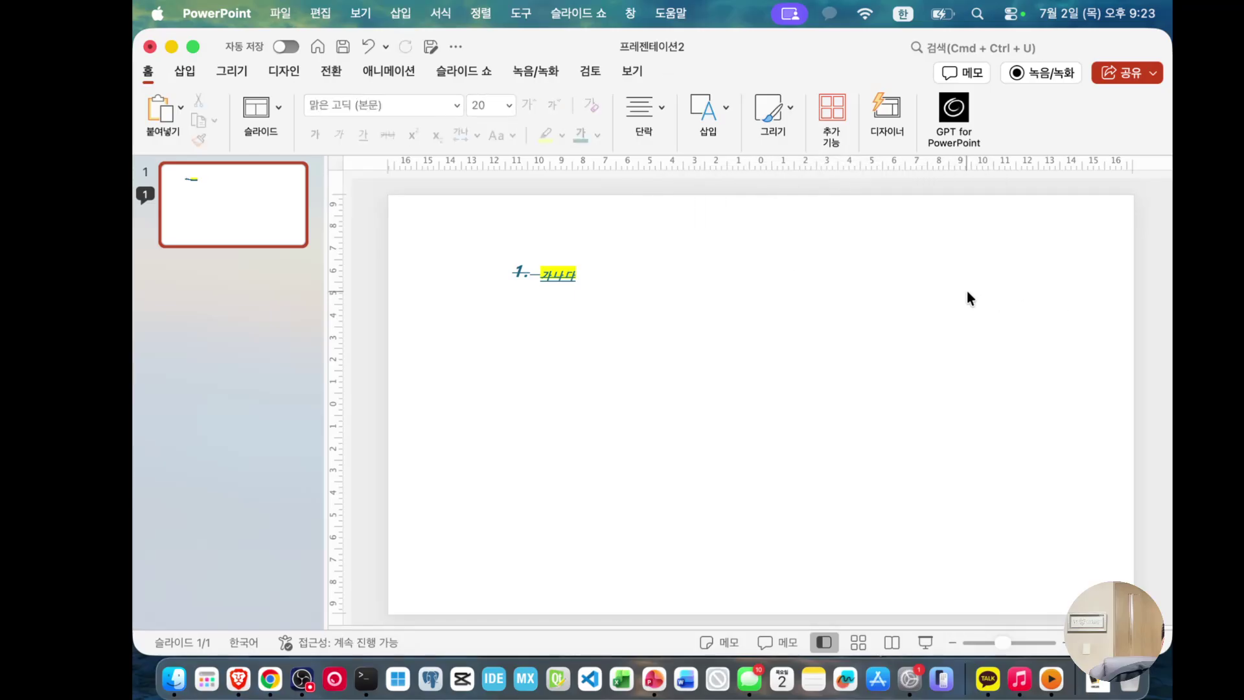
Step: Browse the Designer suggestions, try the blue-to-orange gradient layout, and apply the purple design with dotted organic shapes to the slide
{"action": "left_click", "coordinate": [886, 115]}
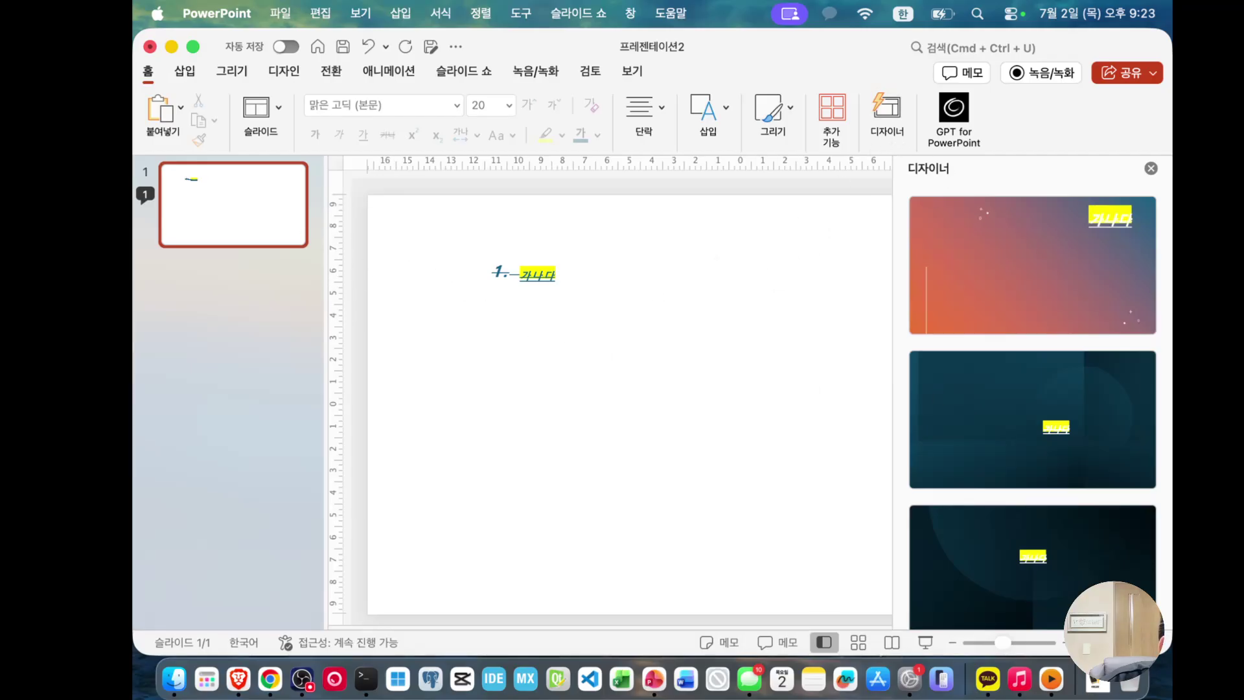
{"action": "scroll", "coordinate": [1032, 476], "scroll_direction": "down", "scroll_amount": 6}
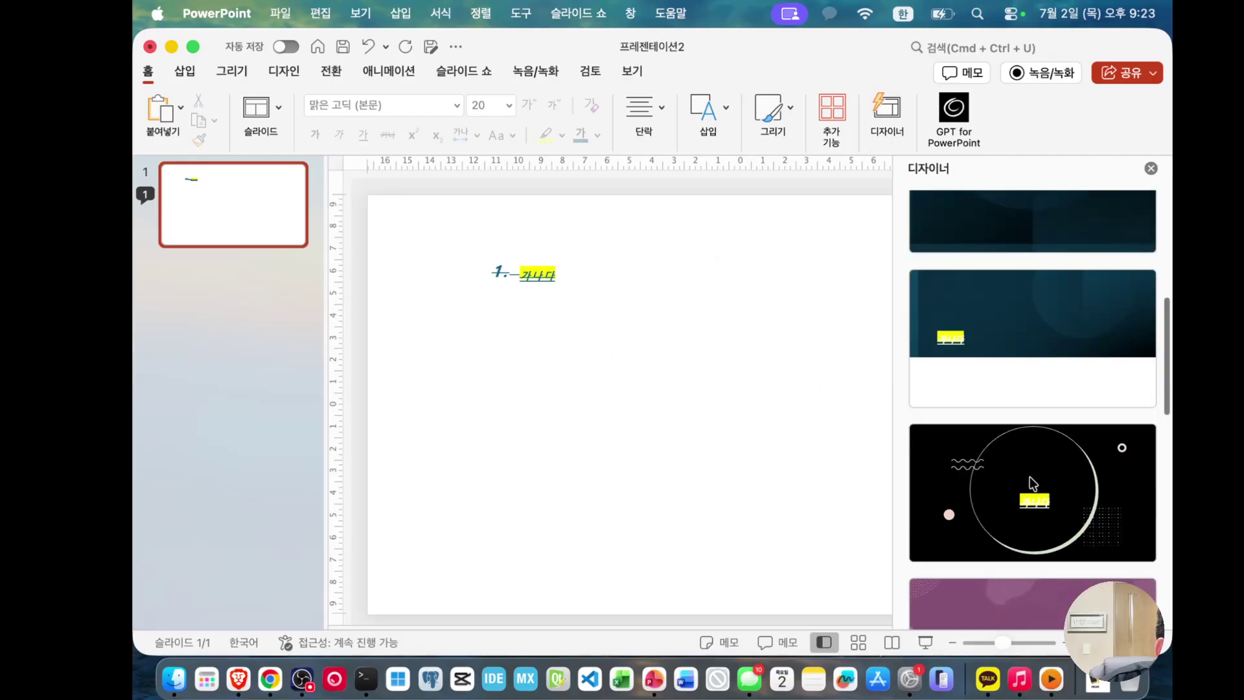
{"action": "scroll", "coordinate": [1031, 480], "scroll_direction": "down", "scroll_amount": 5}
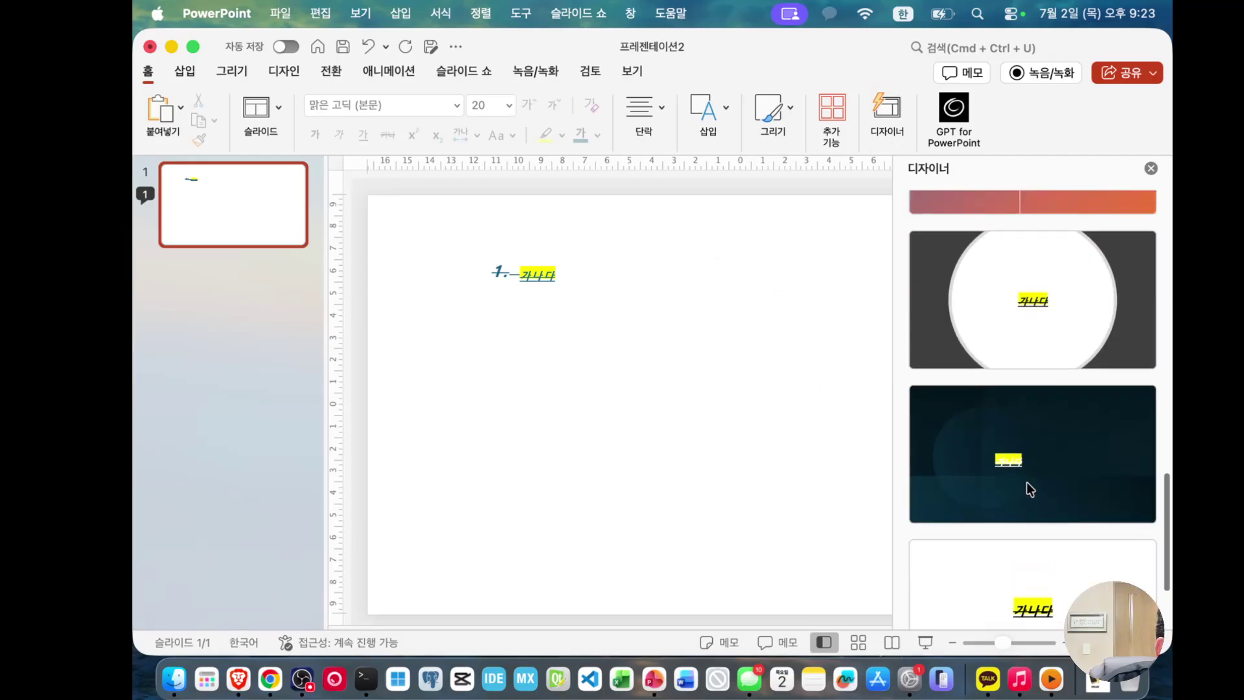
{"action": "scroll", "coordinate": [1027, 482], "scroll_direction": "down", "scroll_amount": 4}
{"action": "scroll", "coordinate": [1021, 499], "scroll_direction": "up", "scroll_amount": 2}
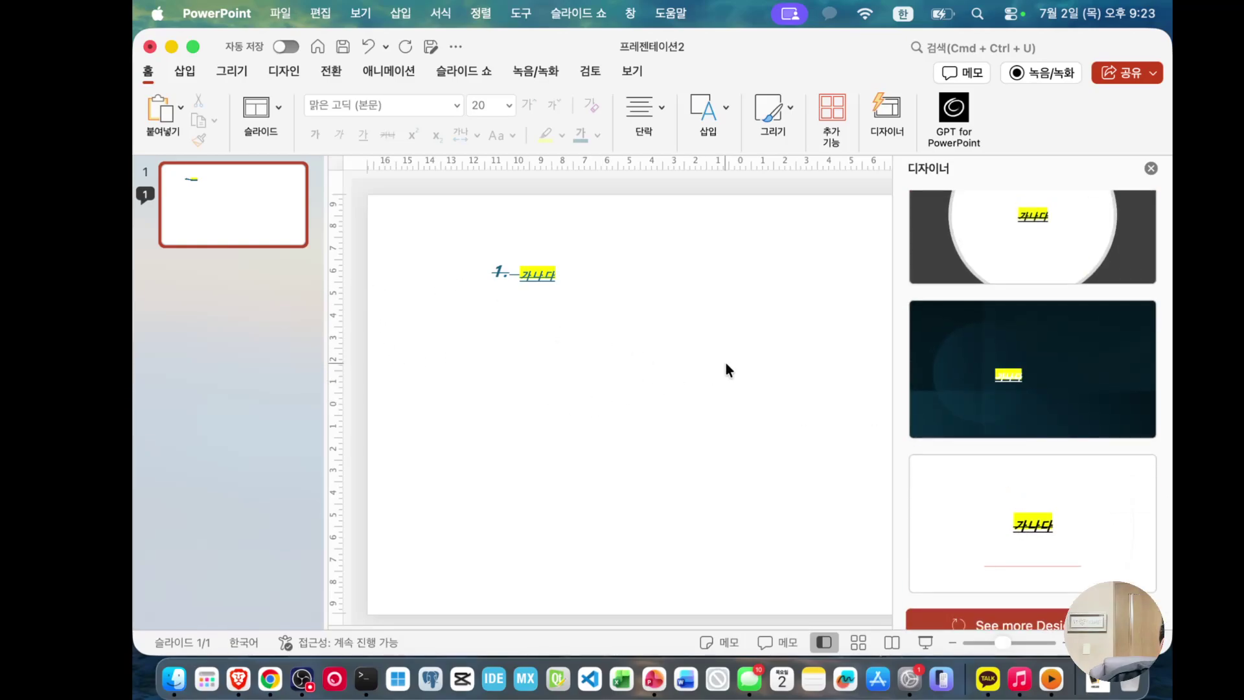
{"action": "scroll", "coordinate": [1039, 359], "scroll_direction": "up", "scroll_amount": 2}
{"action": "scroll", "coordinate": [1037, 356], "scroll_direction": "up", "scroll_amount": 5}
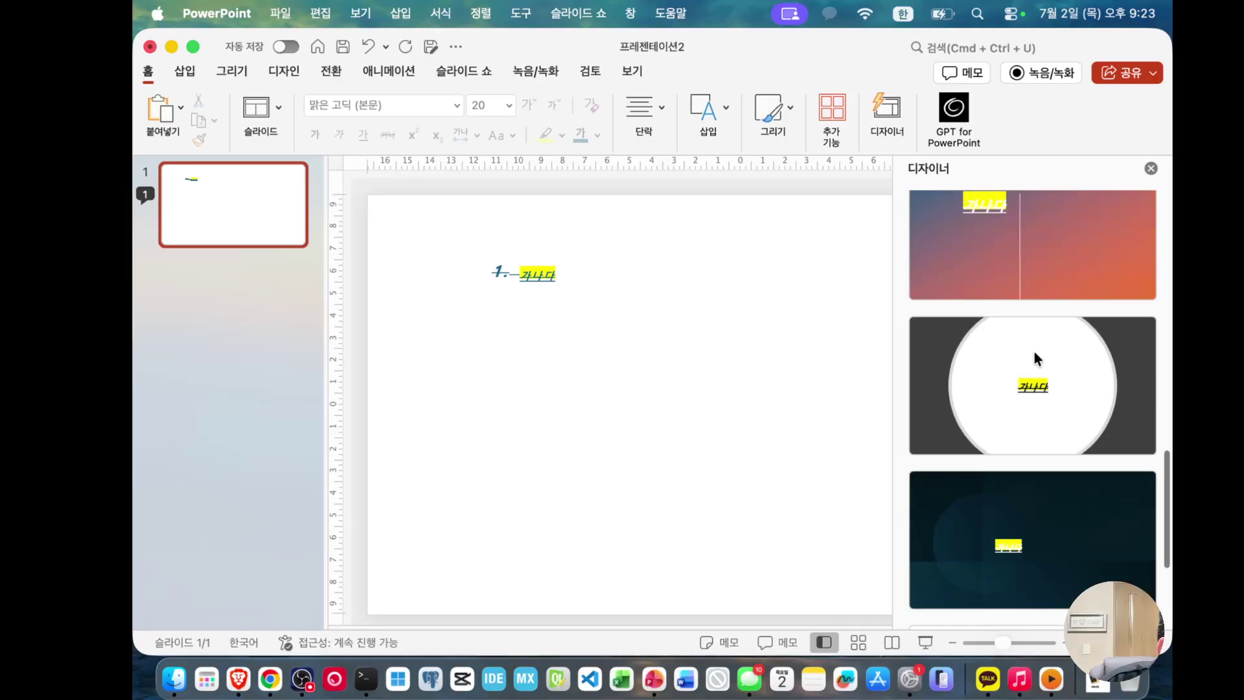
{"action": "left_click", "coordinate": [1028, 346]}
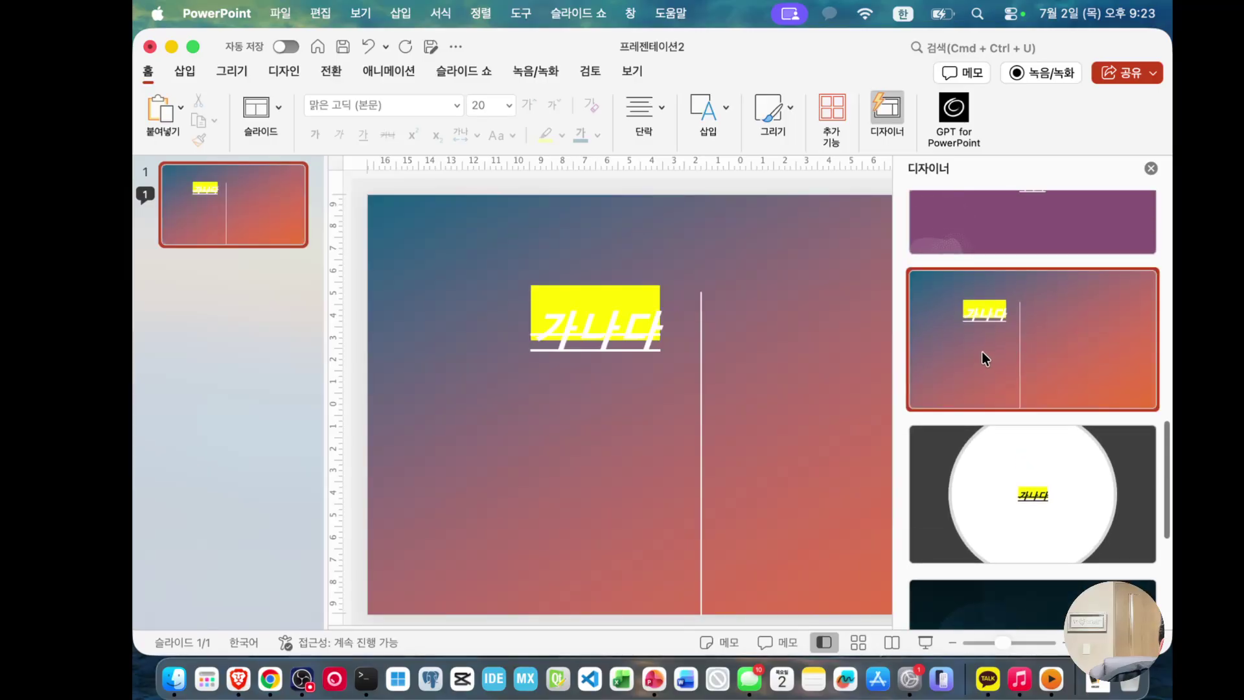
{"action": "left_click", "coordinate": [1021, 211]}
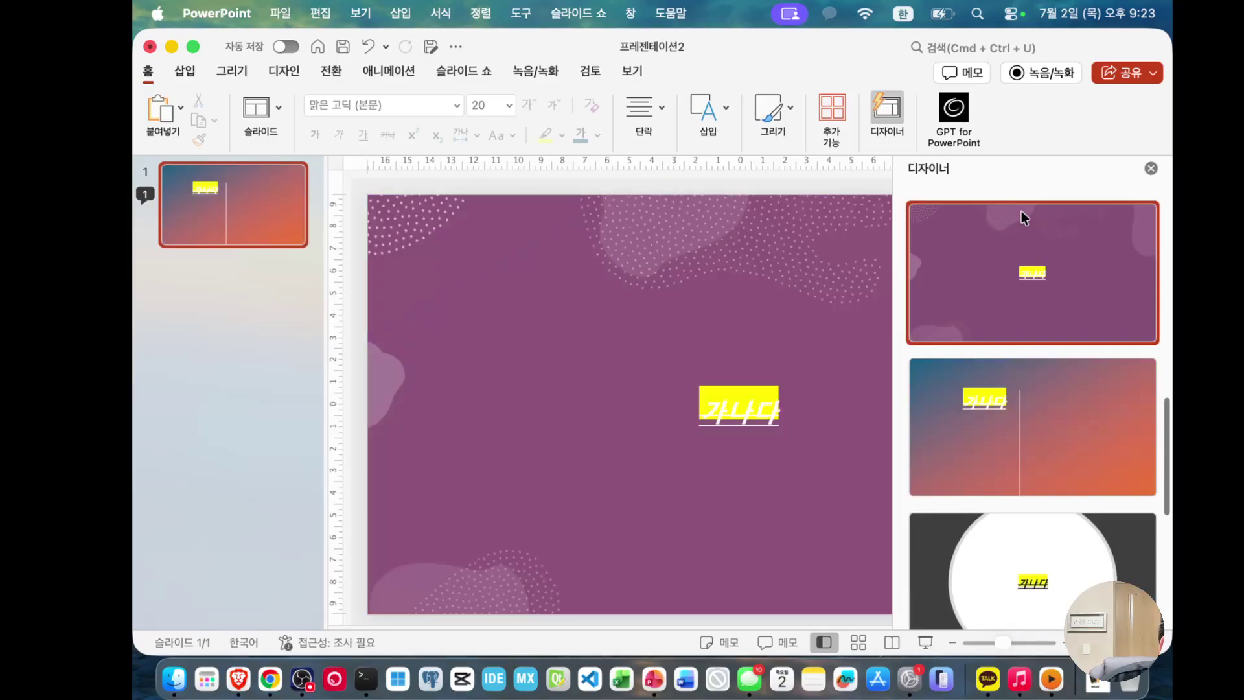
{"action": "scroll", "coordinate": [1026, 316], "scroll_direction": "up", "scroll_amount": 2}
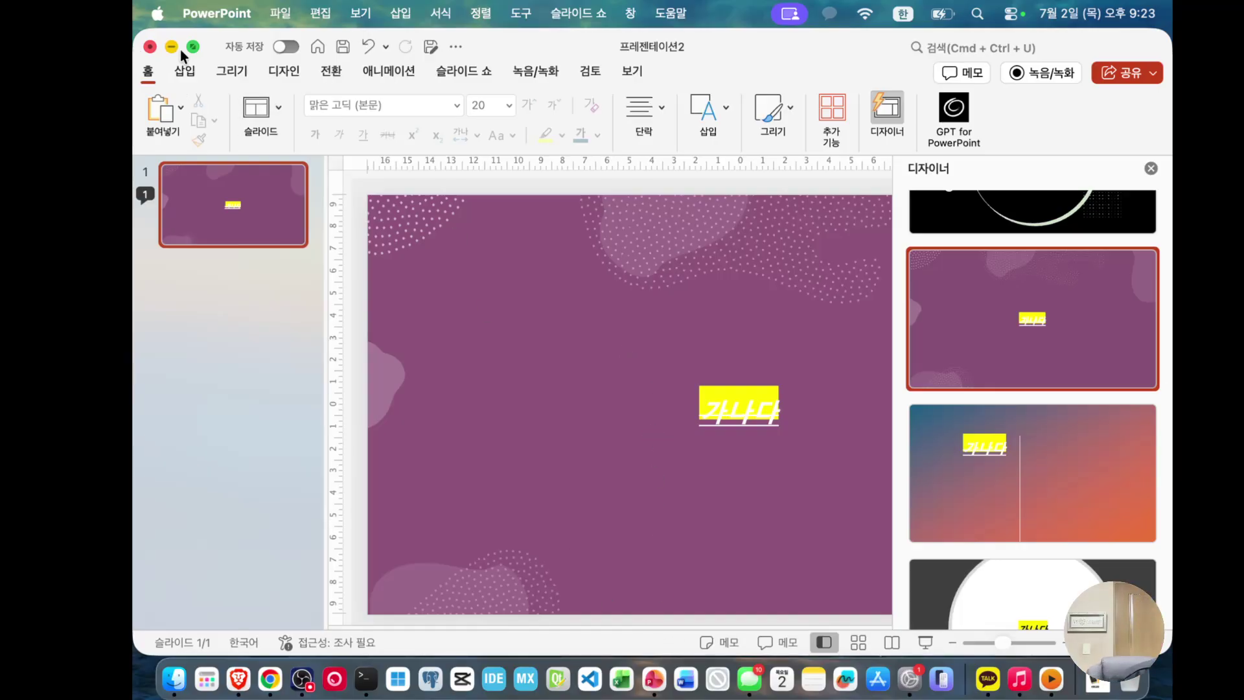
{"action": "left_click", "coordinate": [183, 75]}
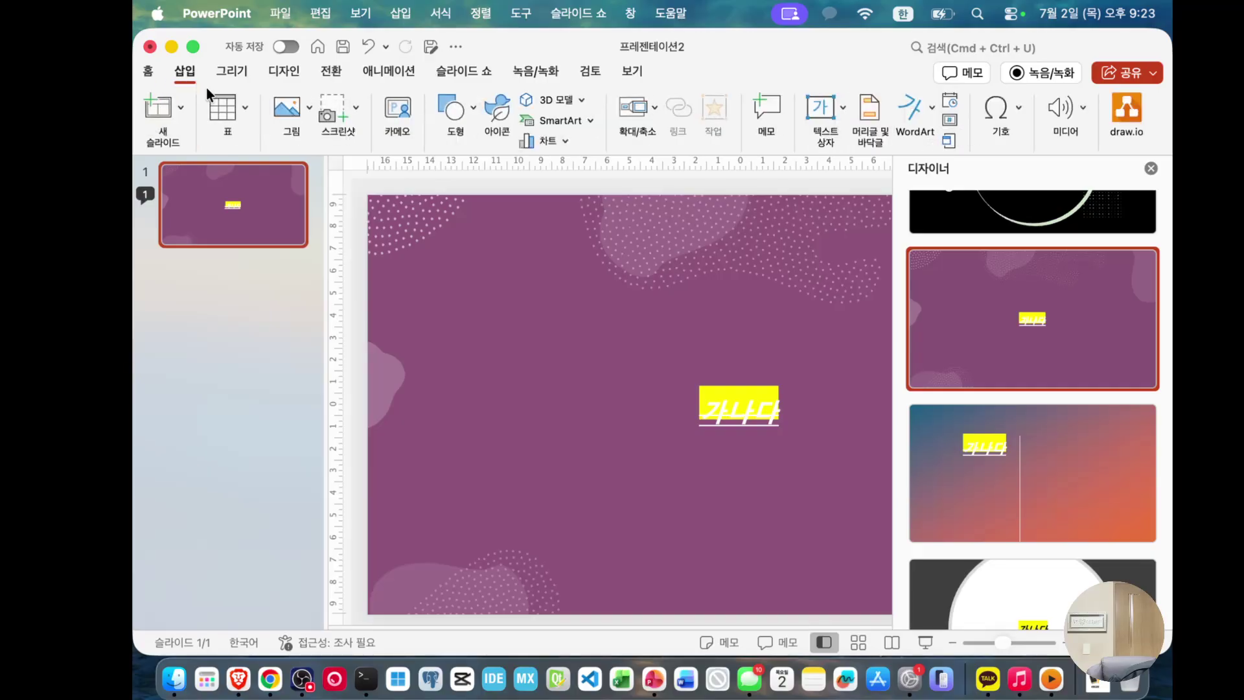
{"action": "left_click", "coordinate": [245, 110]}
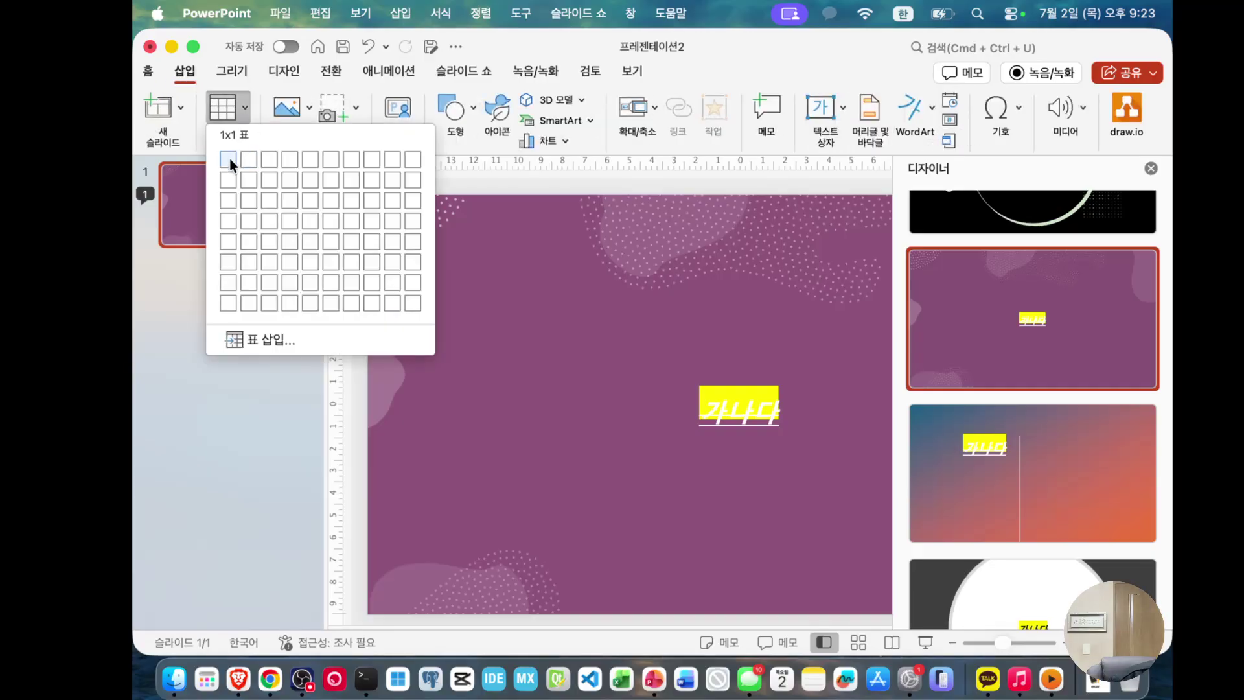
{"action": "left_click", "coordinate": [279, 200]}
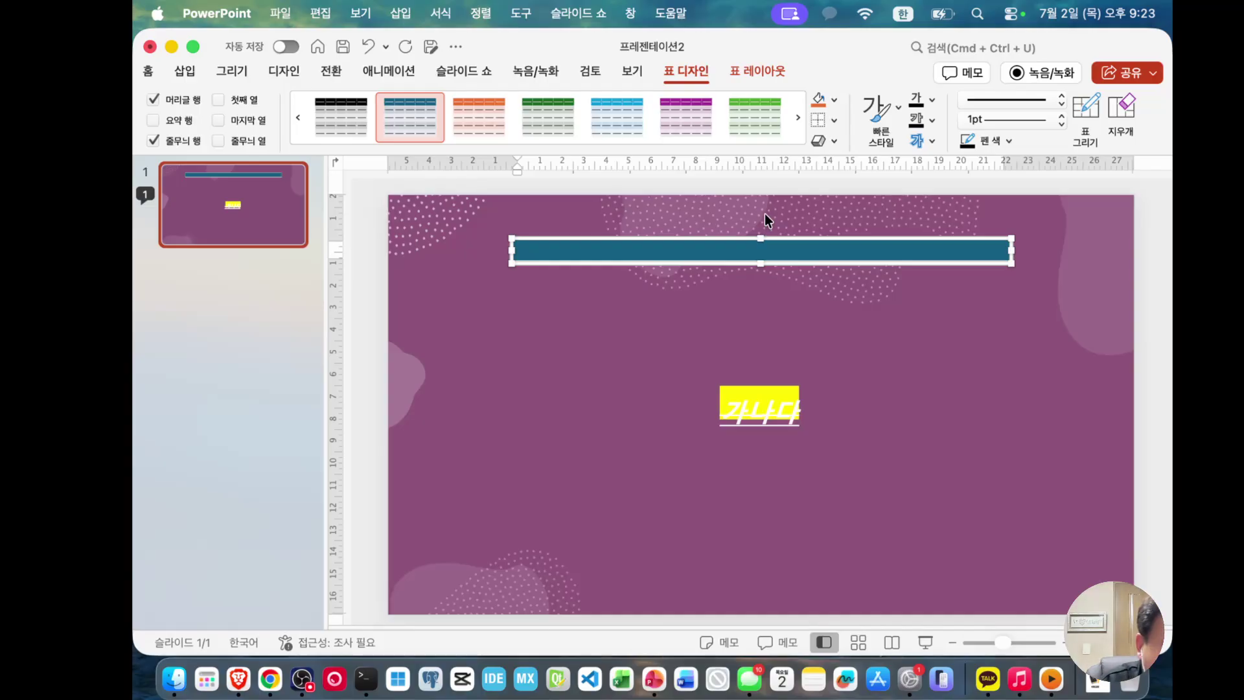
{"action": "key", "text": "super+z"}
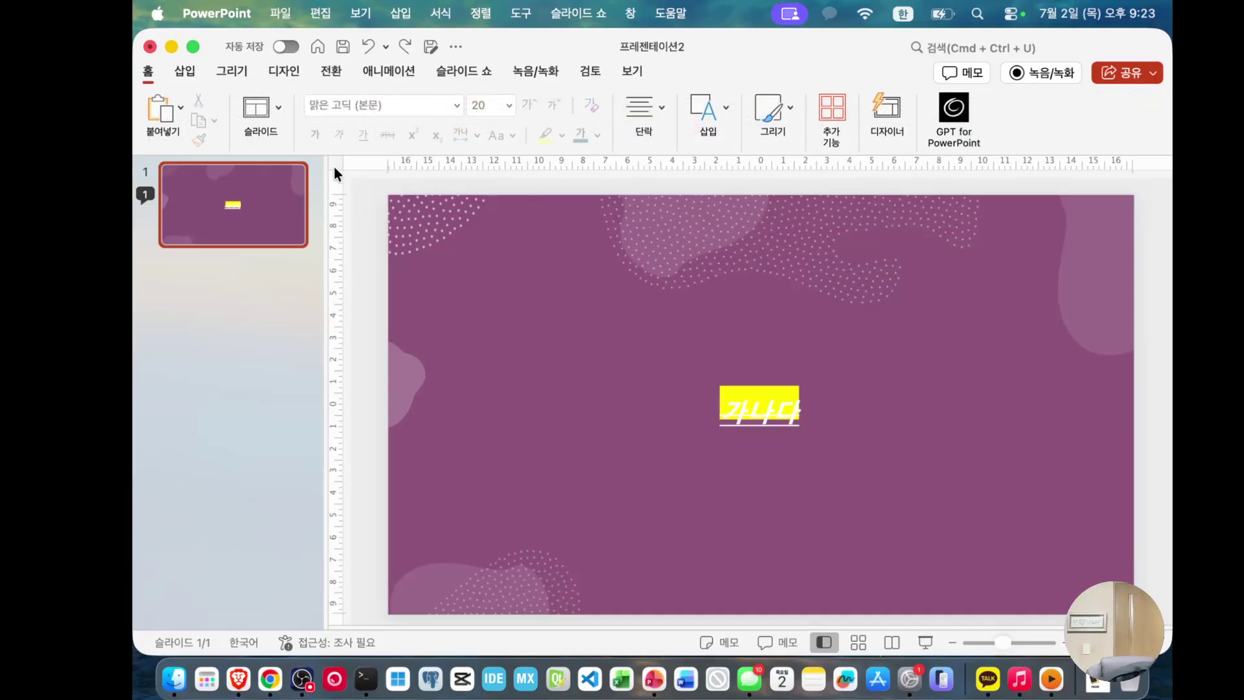
Step: Insert a table with three columns and three rows and apply the green table style after trying the orange one
{"action": "left_click", "coordinate": [188, 73]}
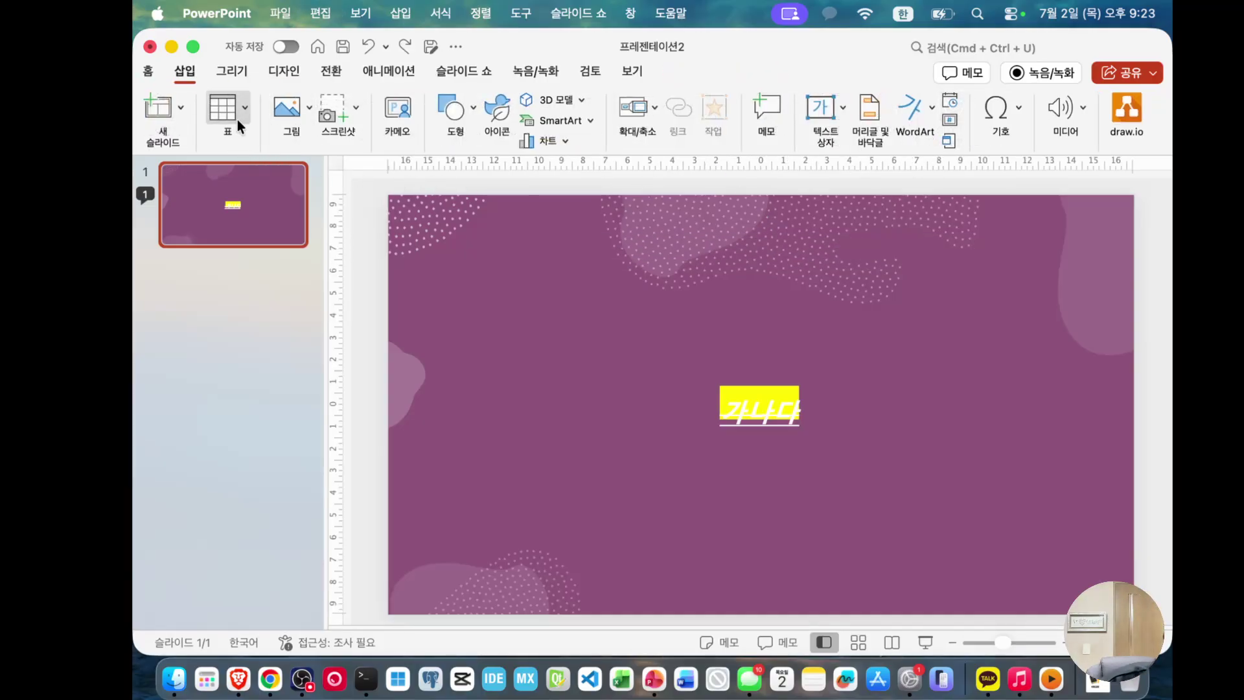
{"action": "left_click", "coordinate": [240, 118]}
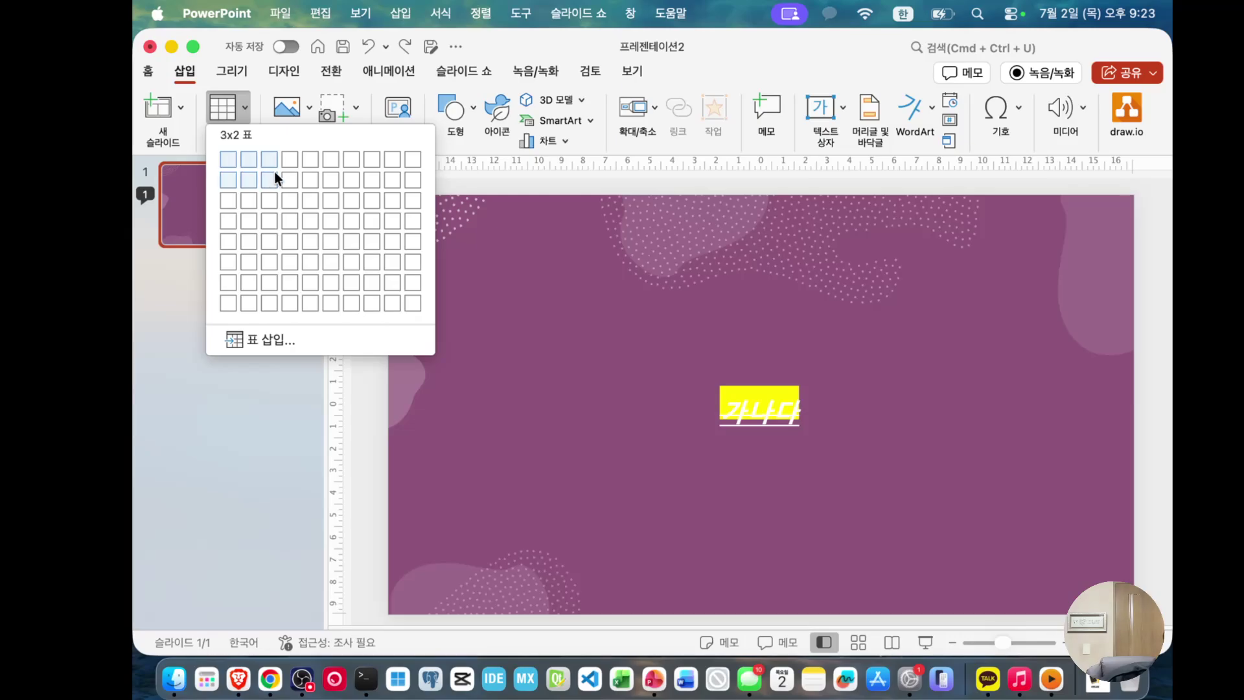
{"action": "left_click", "coordinate": [269, 203]}
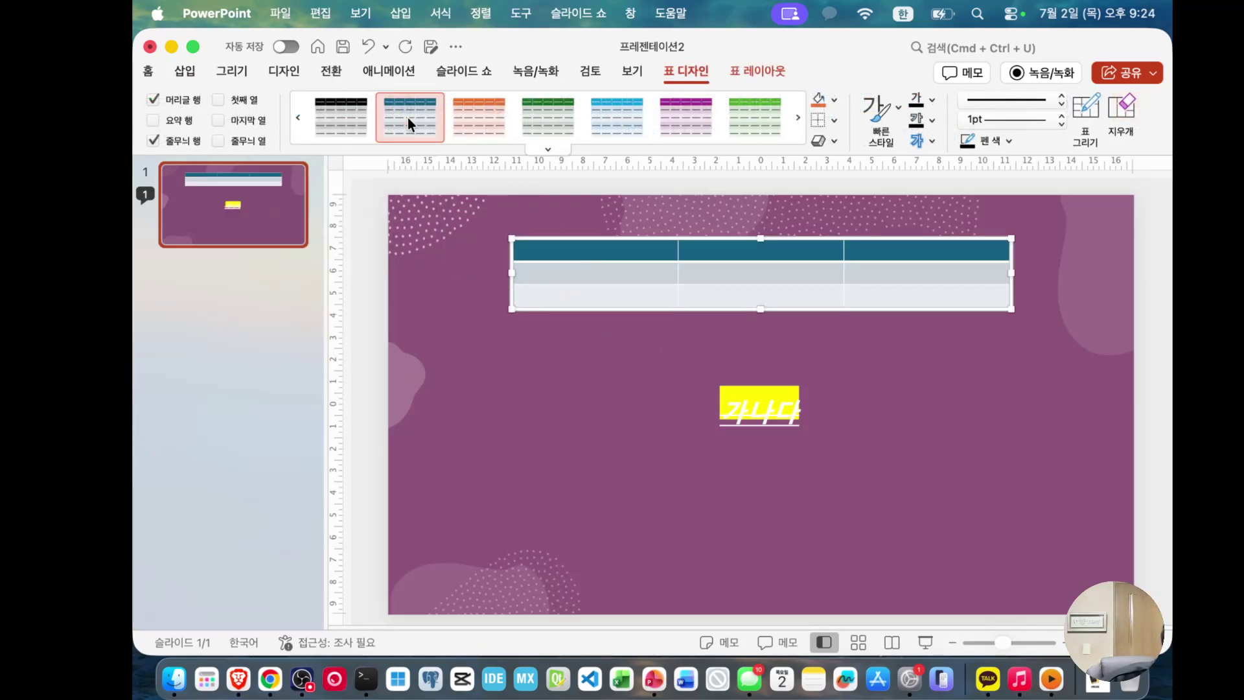
{"action": "left_click", "coordinate": [477, 107]}
{"action": "left_click", "coordinate": [543, 114]}
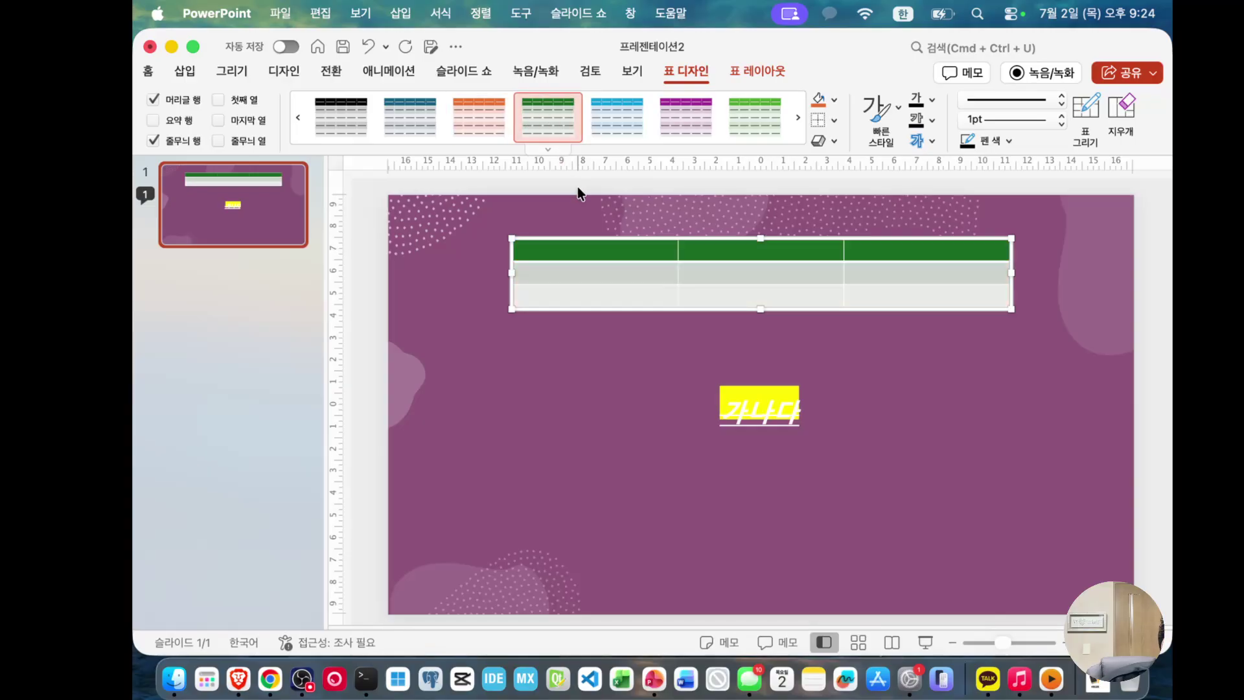
Step: Fill the table's middle header cell with the standard dark blue colour through the shape formatting options, closing them when done
{"action": "right_click", "coordinate": [615, 242]}
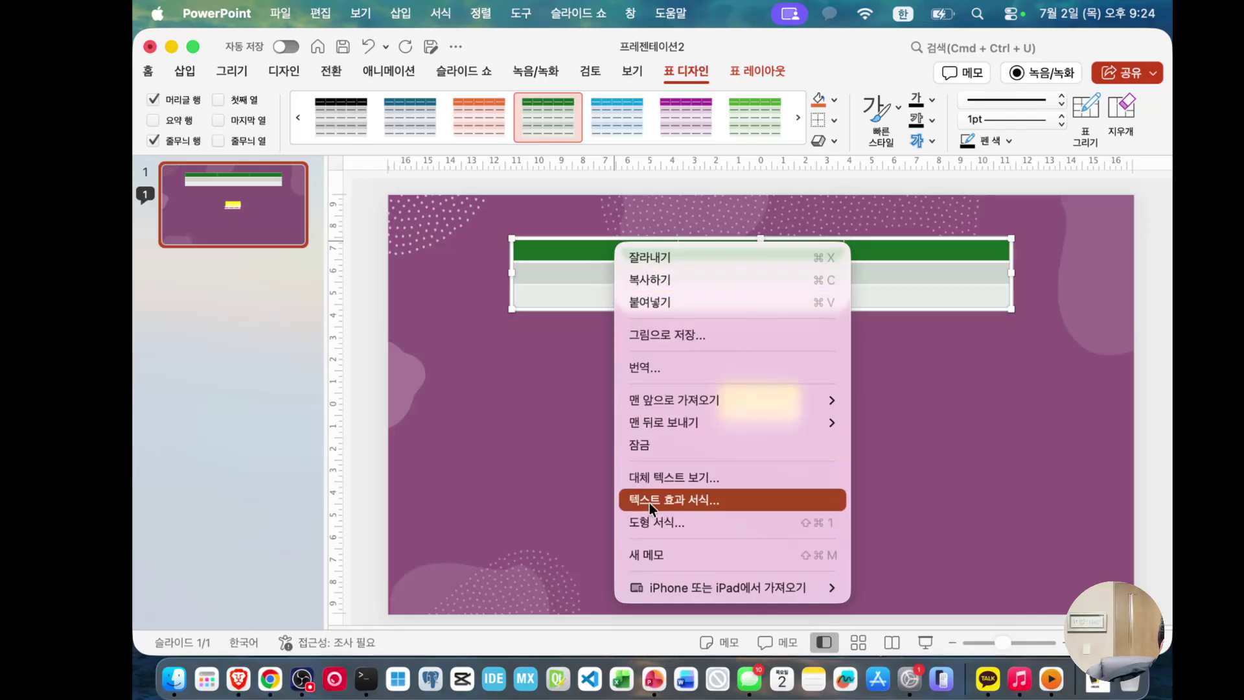
{"action": "left_click", "coordinate": [655, 522]}
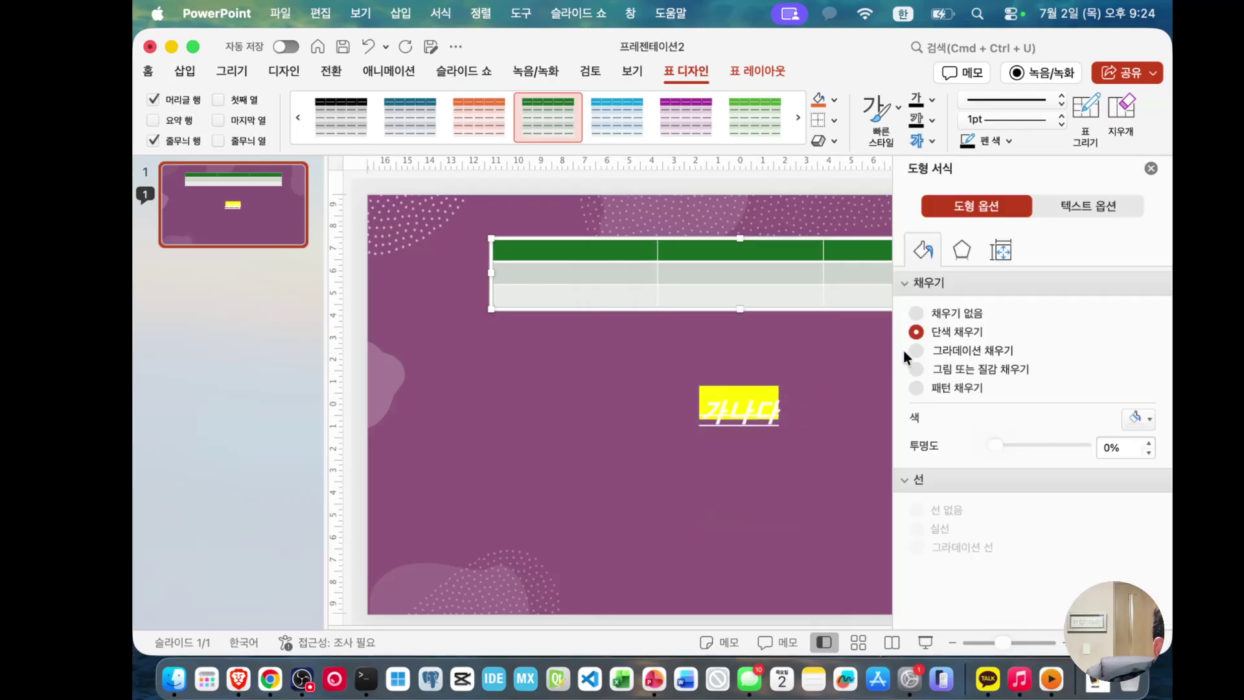
{"action": "left_click", "coordinate": [752, 255]}
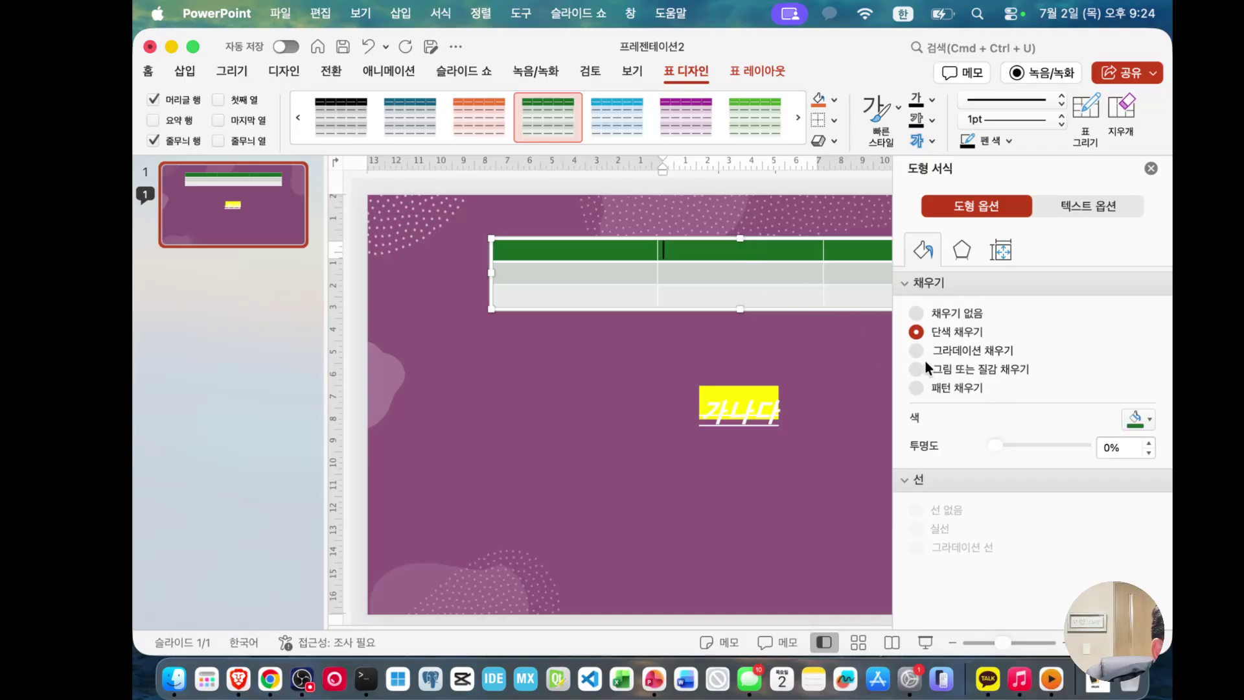
{"action": "left_click", "coordinate": [1150, 420]}
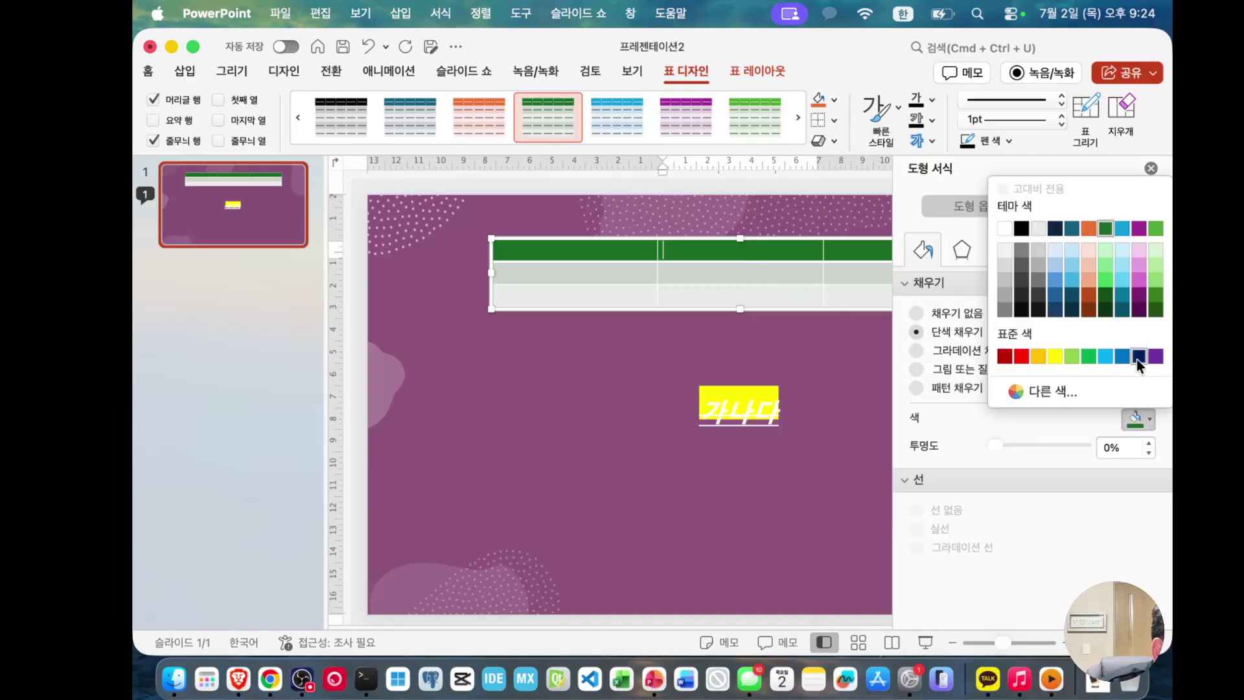
{"action": "left_click", "coordinate": [1139, 356]}
{"action": "left_click", "coordinate": [693, 275]}
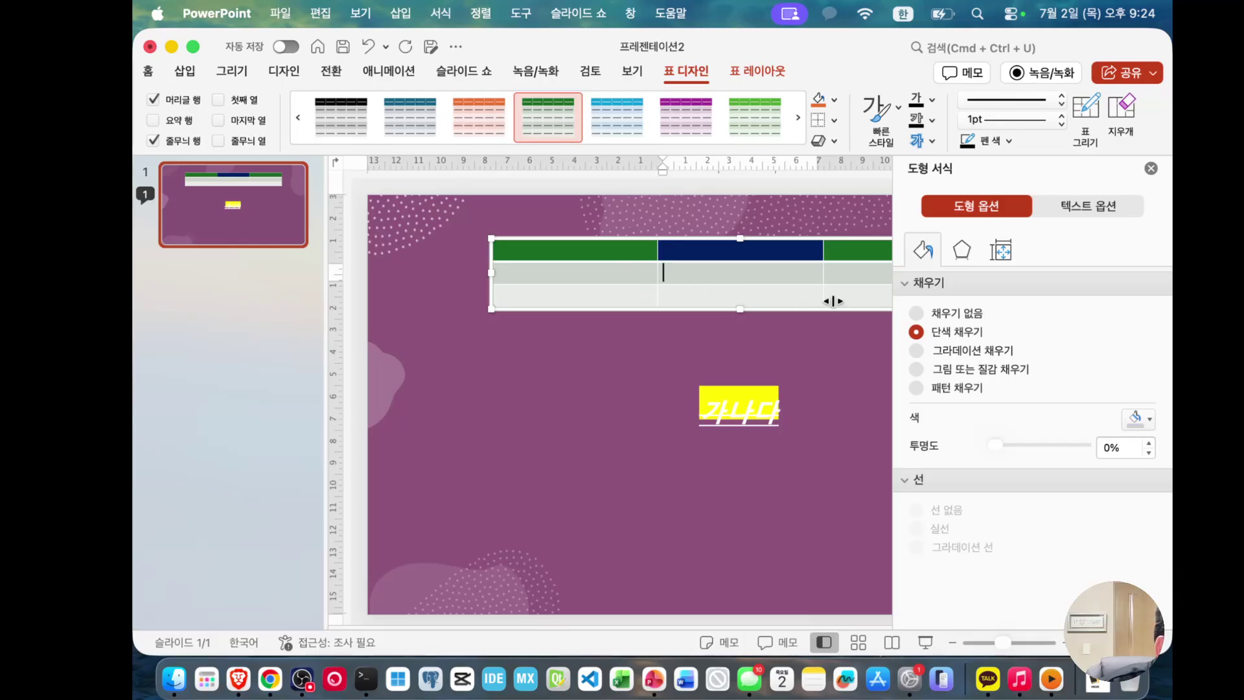
{"action": "left_click", "coordinate": [1151, 170]}
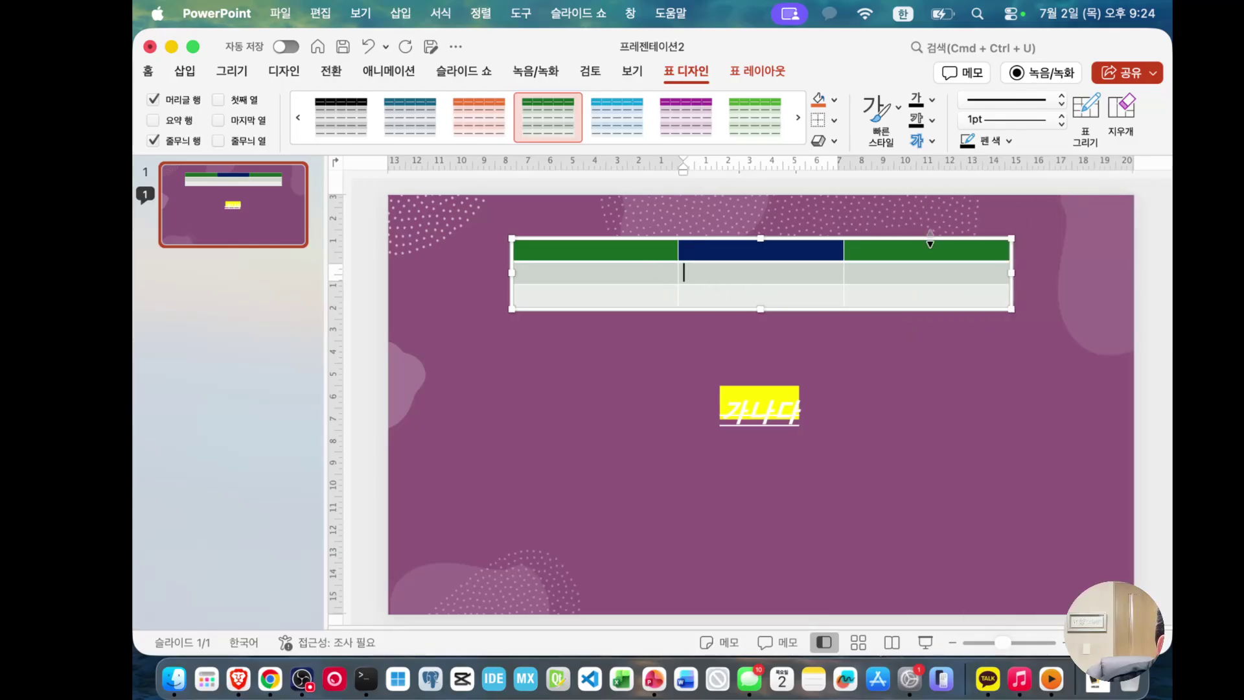
Step: Select the table's first-column cells, place the cursor in the first header cell, and move the table slightly down
{"action": "left_click_drag", "start_coordinate": [583, 254], "coordinate": [646, 295]}
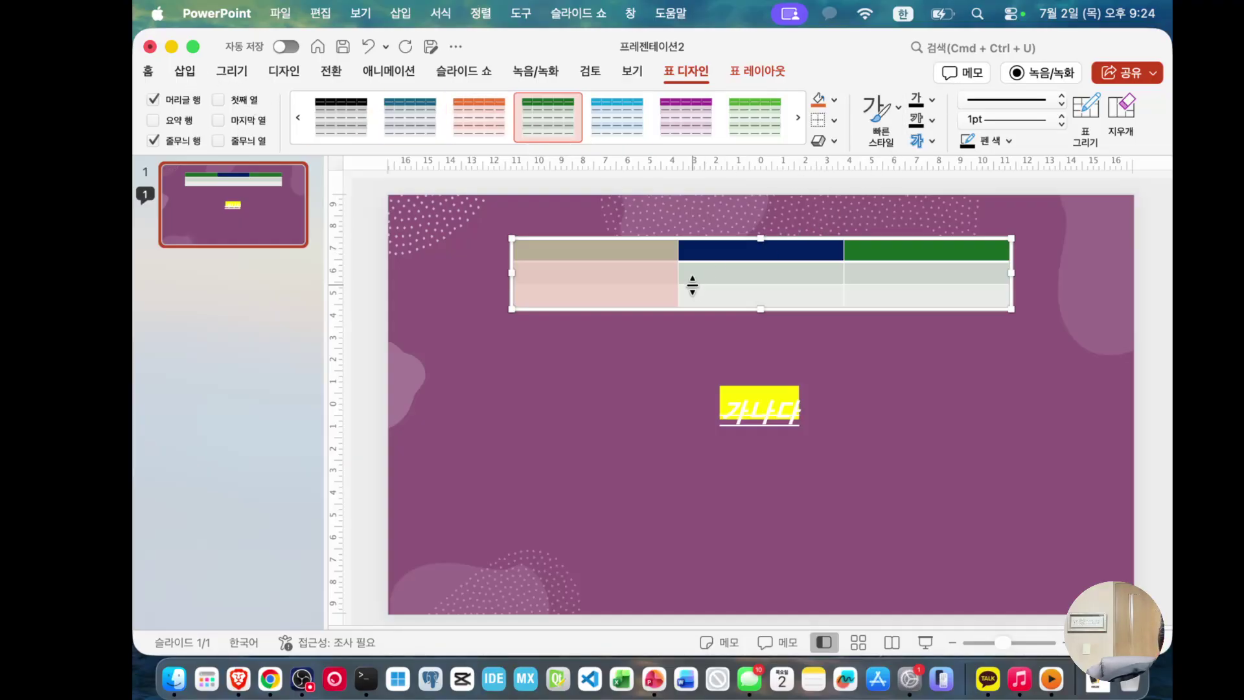
{"action": "left_click", "coordinate": [651, 271]}
{"action": "left_click", "coordinate": [582, 253]}
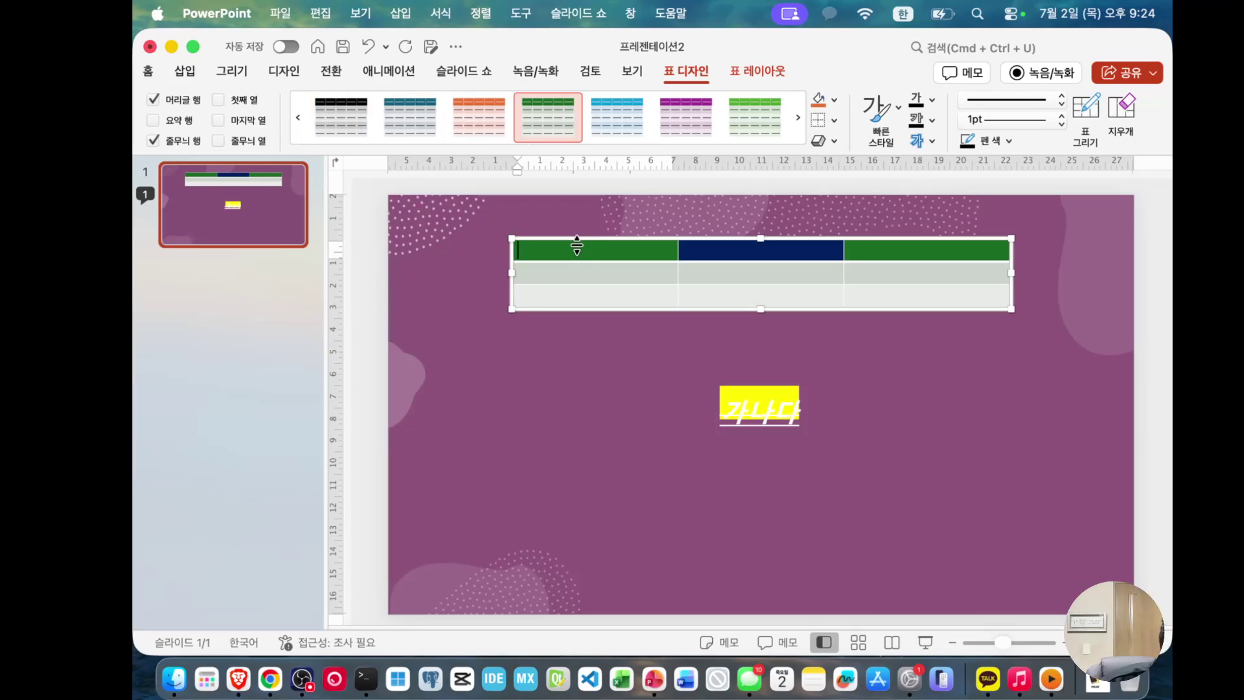
{"action": "left_click_drag", "start_coordinate": [583, 244], "coordinate": [583, 257]}
{"action": "left_click", "coordinate": [647, 387]}
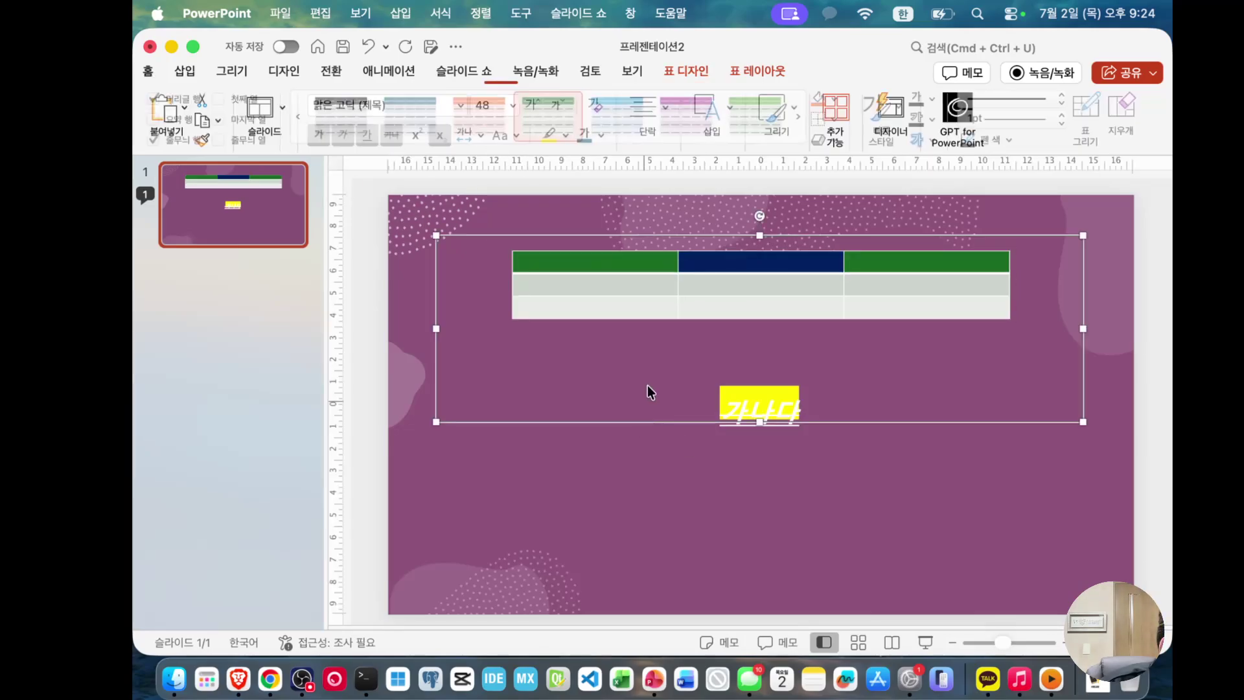
Step: Apply all borders (모든 테두리) to the whole table and review the available border options
{"action": "left_click", "coordinate": [667, 311]}
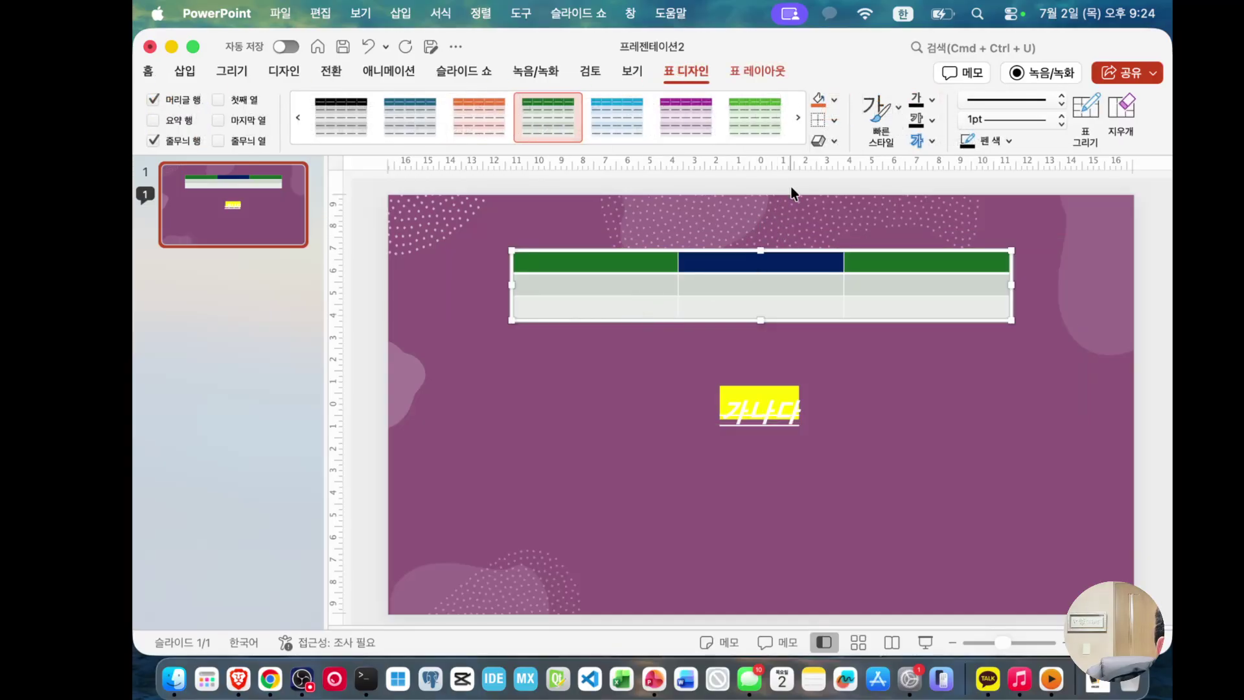
{"action": "left_click", "coordinate": [795, 120]}
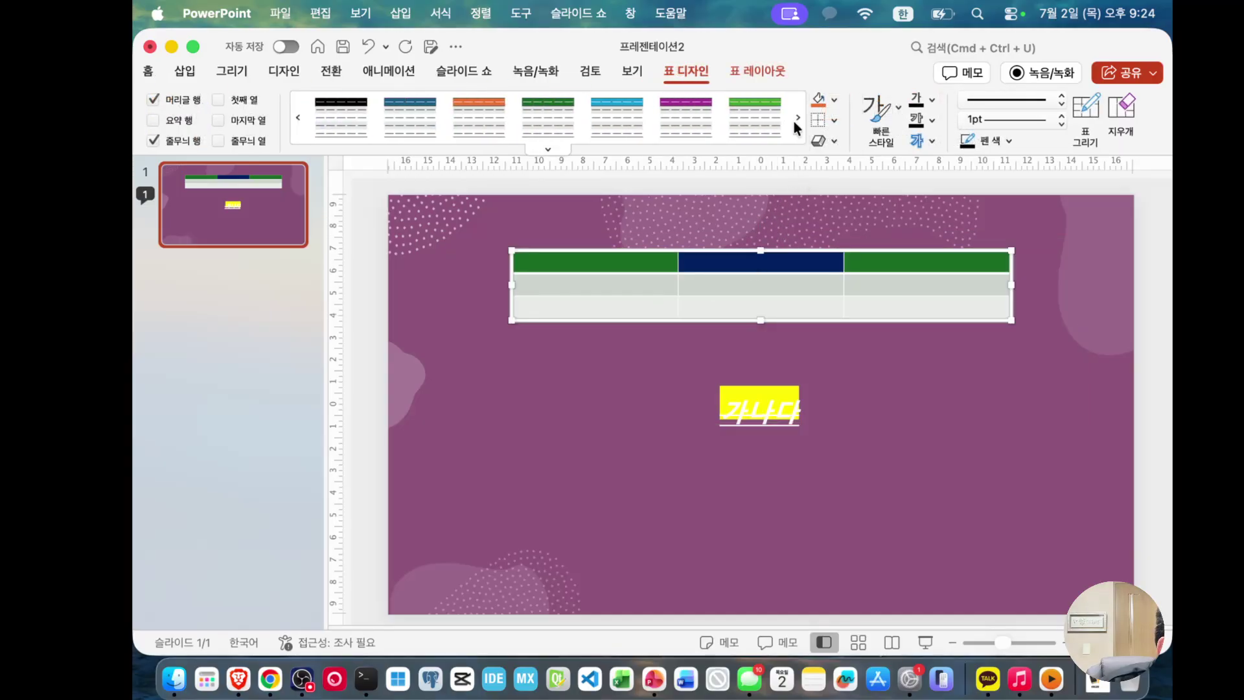
{"action": "left_click", "coordinate": [832, 123]}
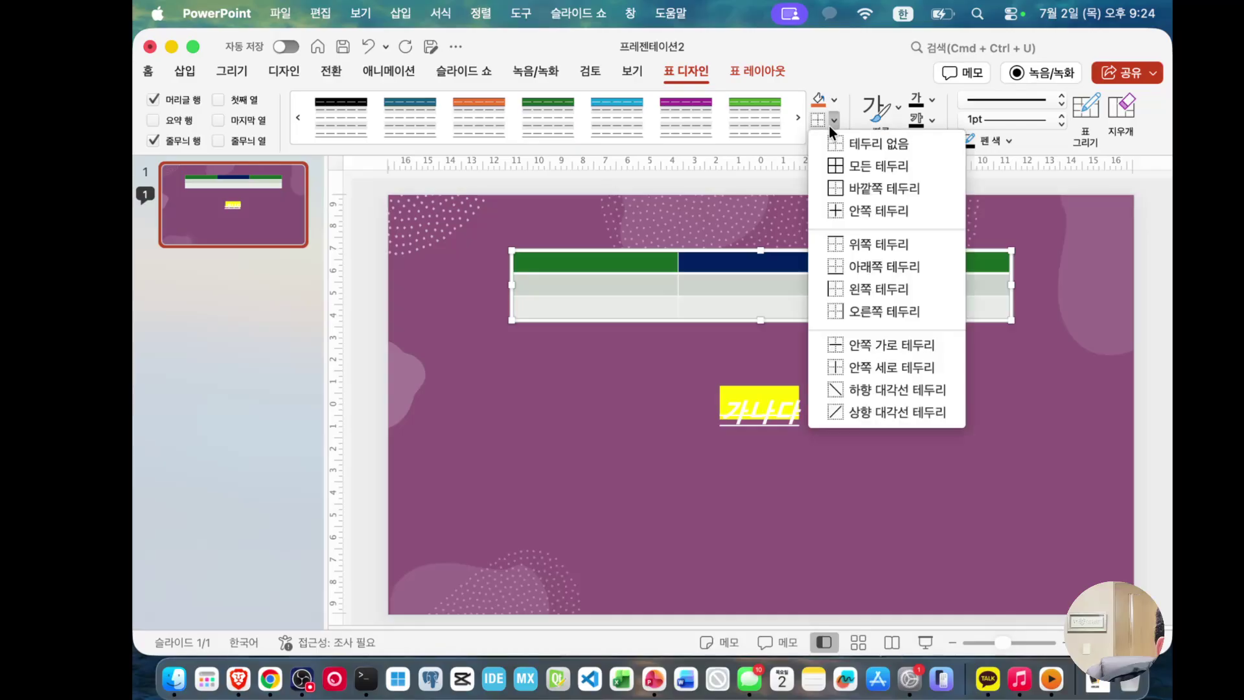
{"action": "left_click", "coordinate": [730, 295]}
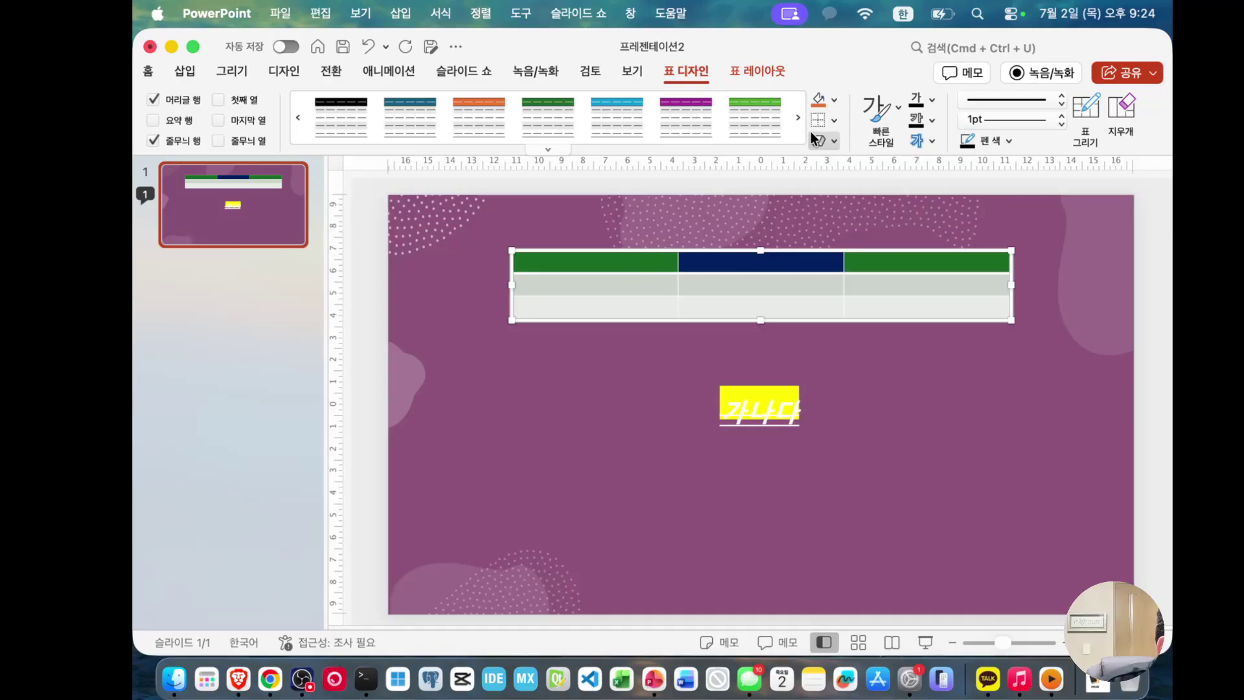
{"action": "left_click", "coordinate": [833, 122]}
{"action": "left_click", "coordinate": [849, 162]}
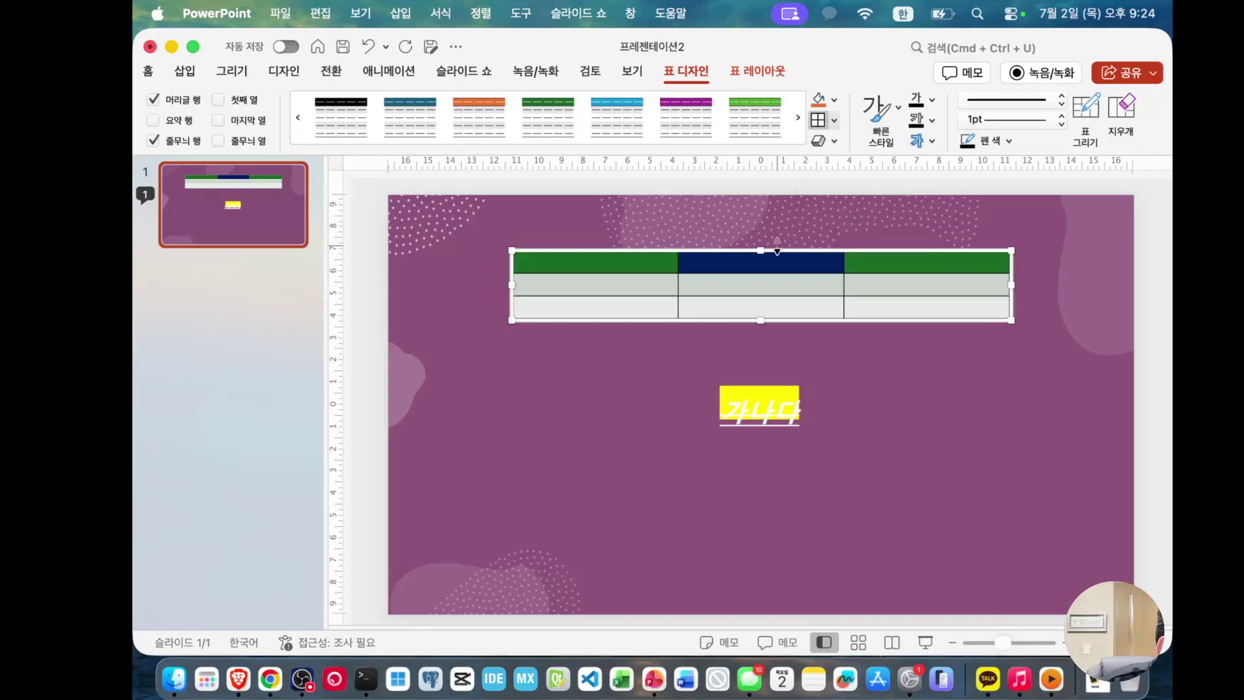
{"action": "left_click", "coordinate": [834, 121]}
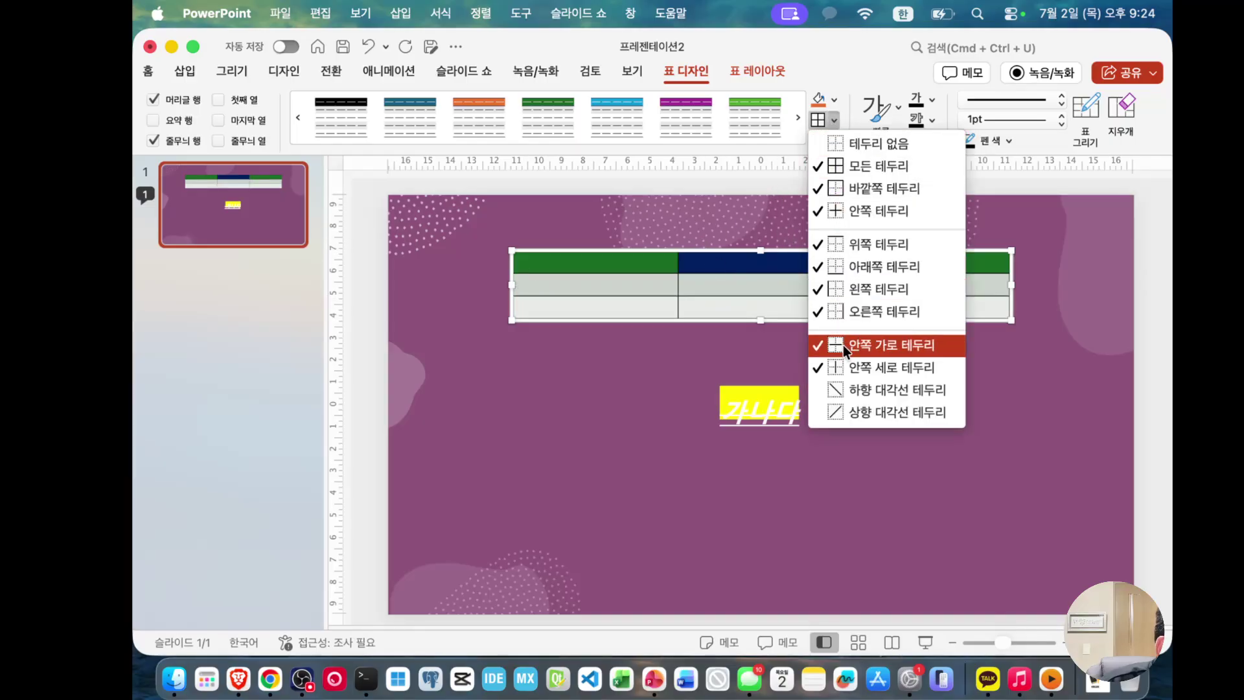
{"action": "left_click", "coordinate": [702, 290]}
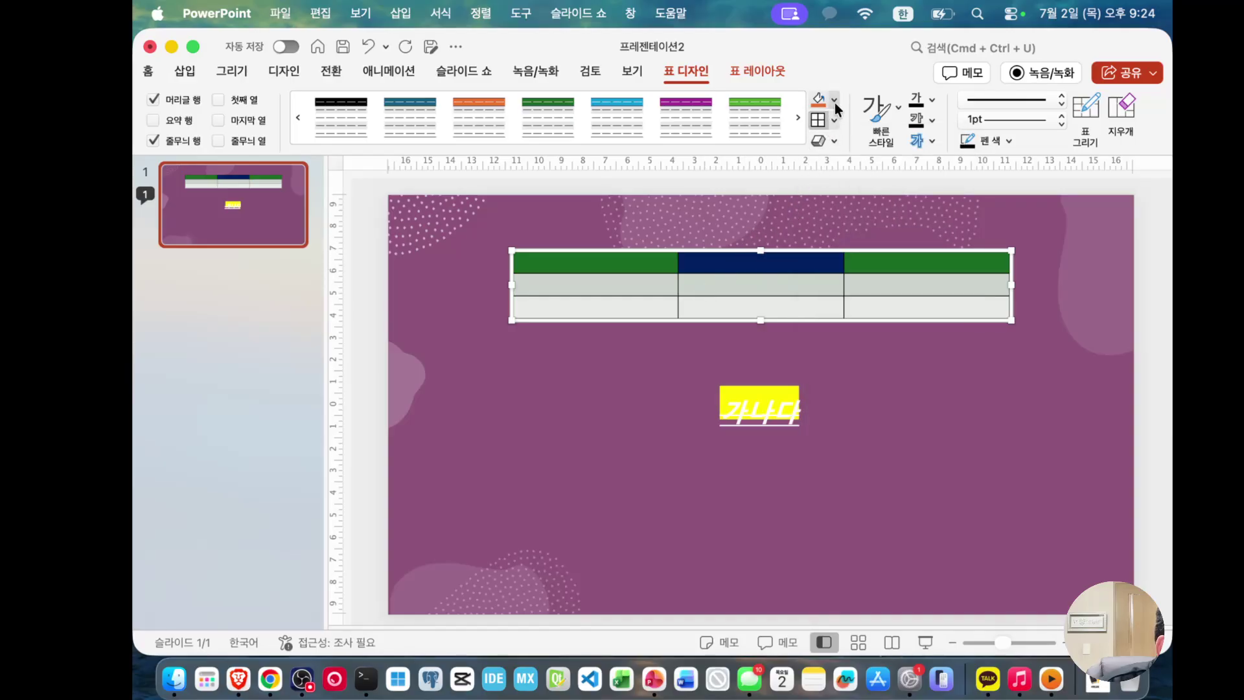
Step: Apply the first cell bevel effect in the second row of 입체 효과 to the table
{"action": "left_click", "coordinate": [834, 143]}
{"action": "mouse_move", "coordinate": [834, 165]}
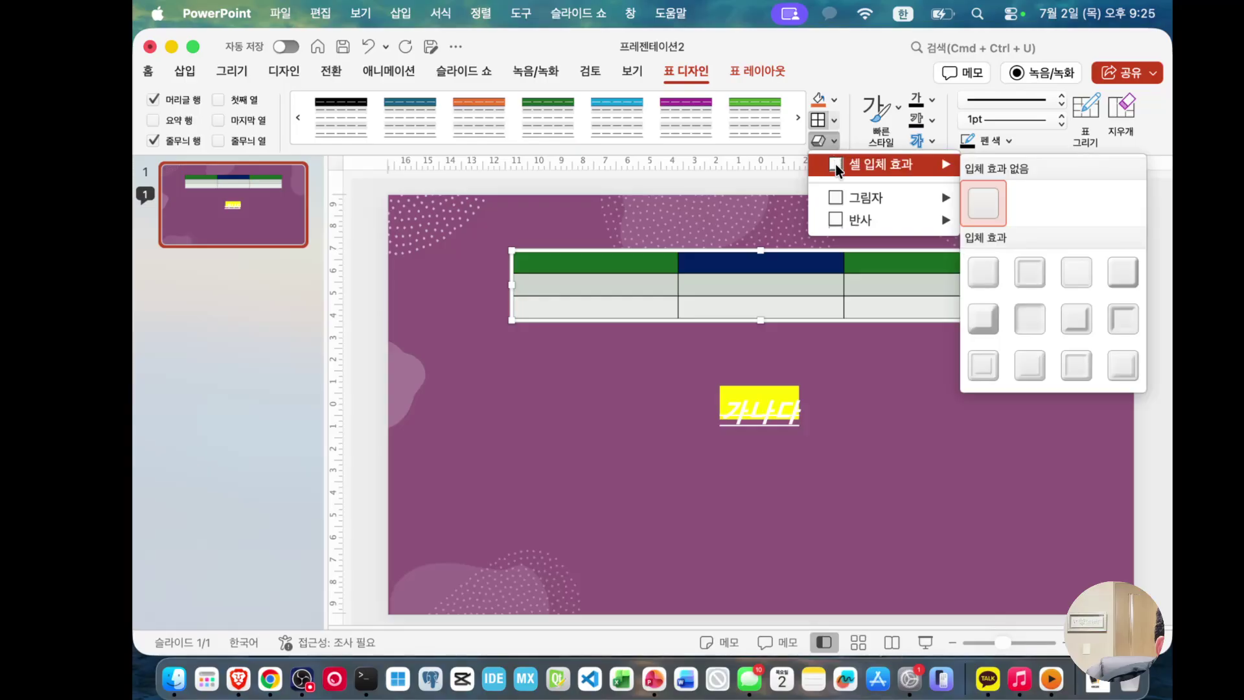
{"action": "left_click", "coordinate": [981, 317]}
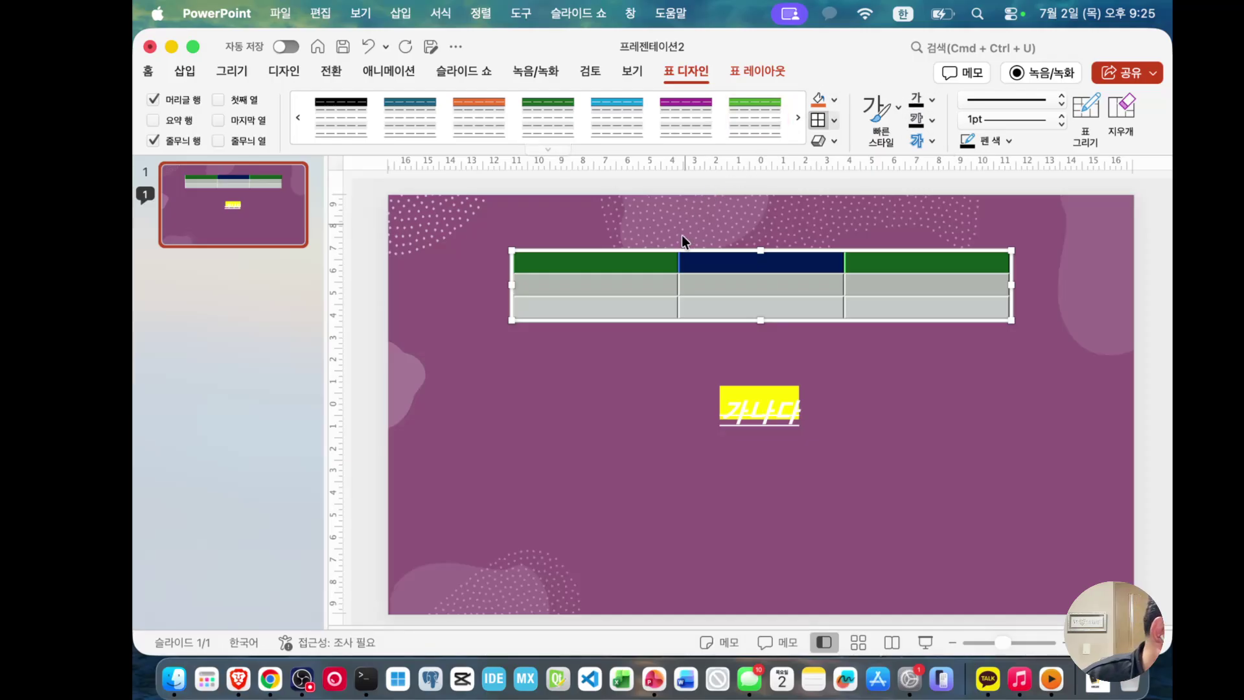
{"action": "left_click", "coordinate": [601, 349]}
{"action": "left_click", "coordinate": [603, 315]}
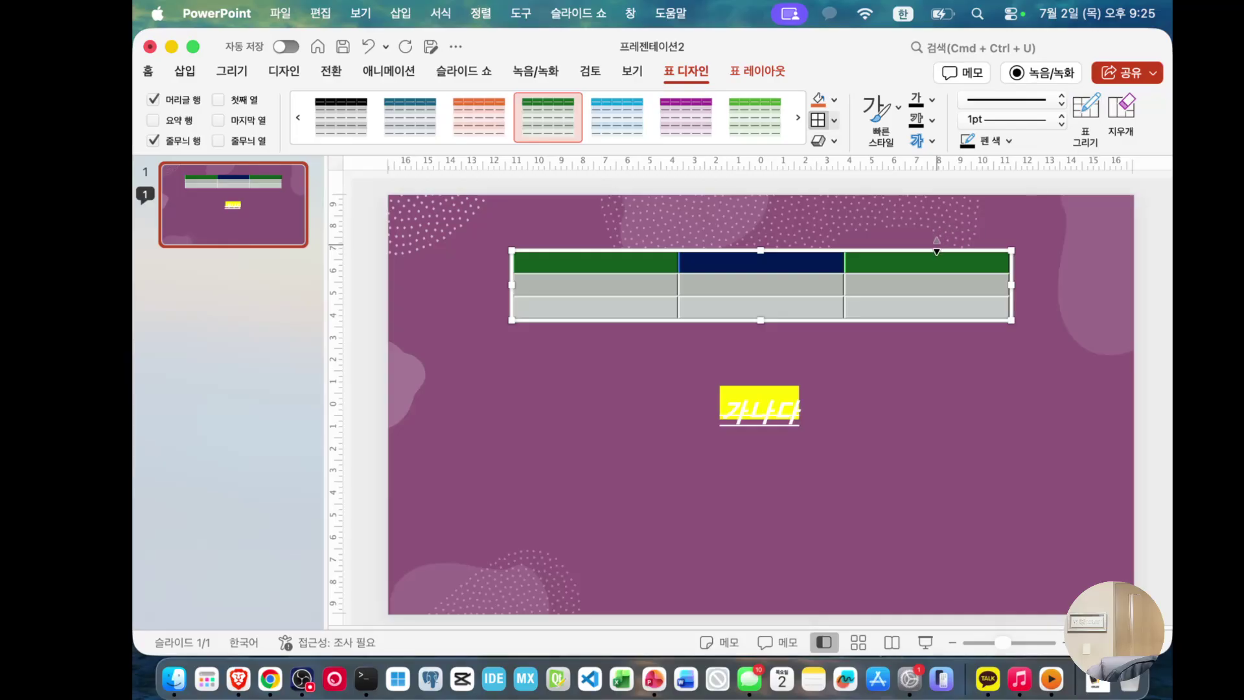
Step: Select the table's second row and insert a new row below it
{"action": "left_click", "coordinate": [873, 292]}
{"action": "left_click_drag", "start_coordinate": [608, 290], "coordinate": [873, 287]}
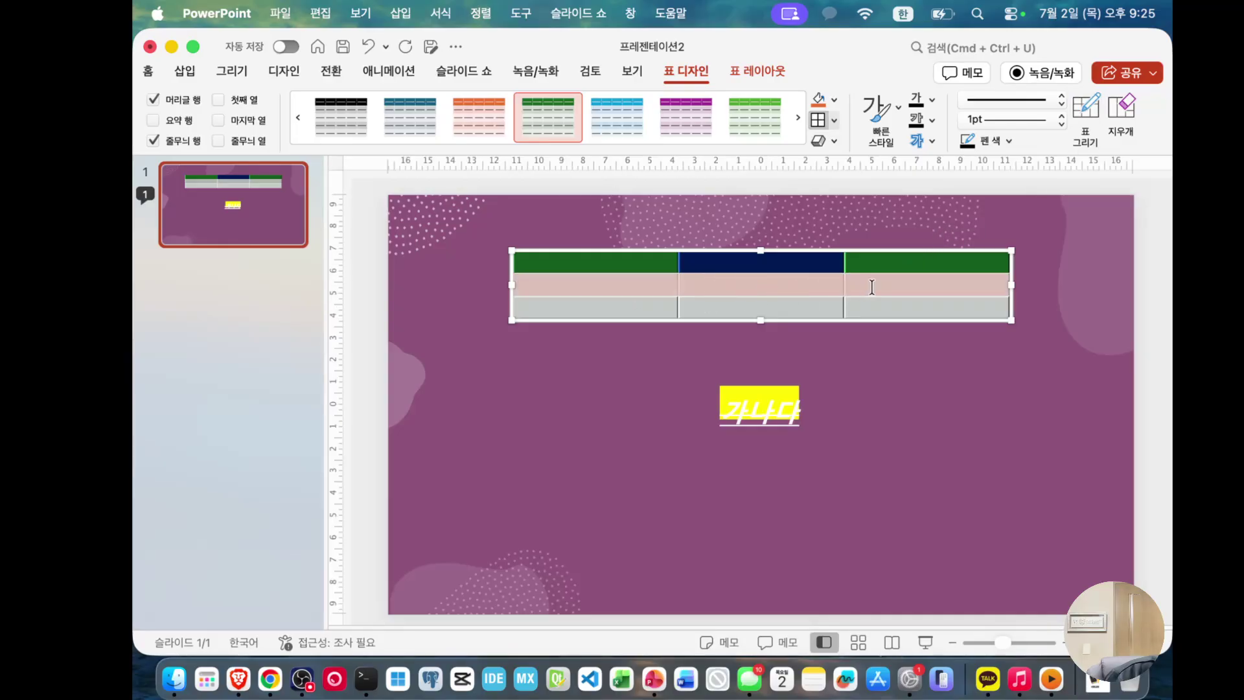
{"action": "right_click", "coordinate": [884, 283]}
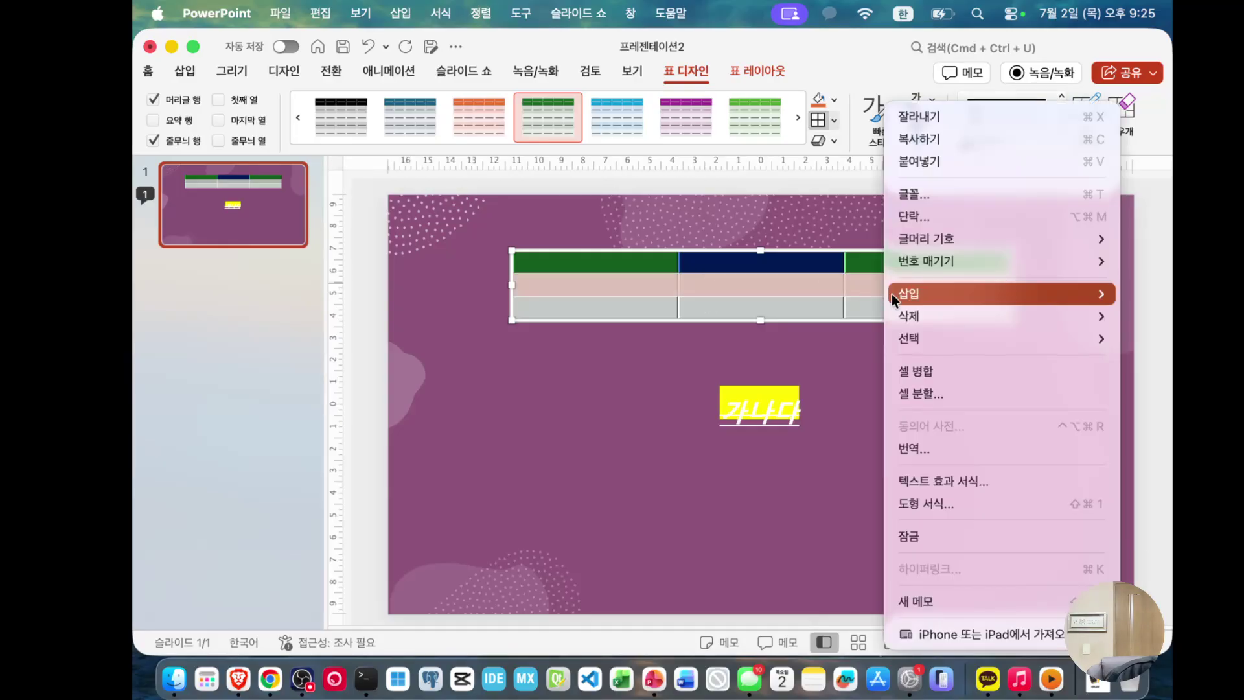
{"action": "mouse_move", "coordinate": [898, 299]}
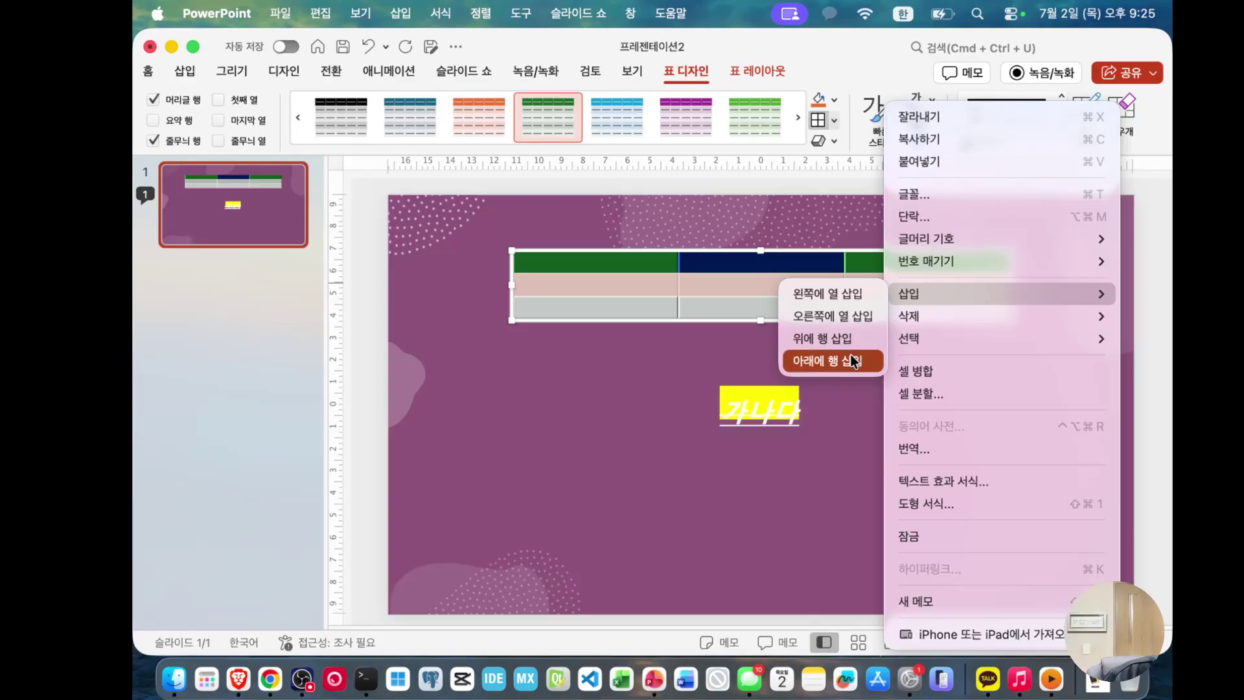
{"action": "left_click", "coordinate": [806, 360]}
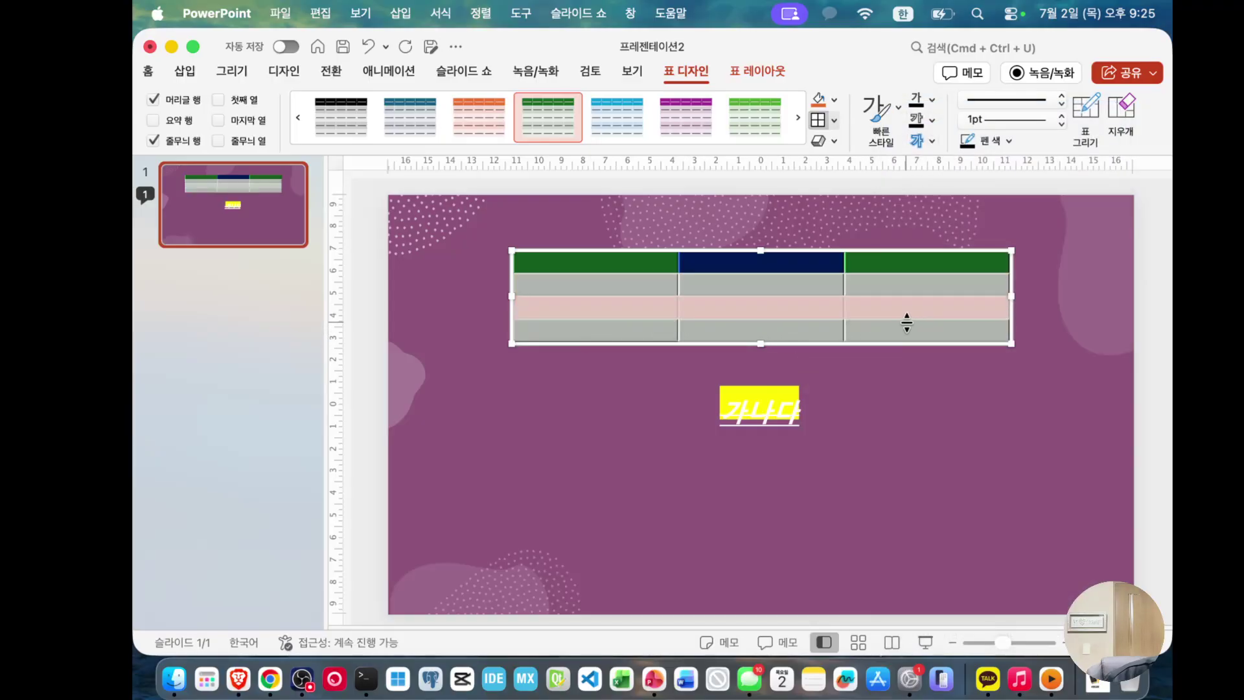
Step: Merge the first two cells of the table's second row and leave cell editing
{"action": "left_click", "coordinate": [582, 268]}
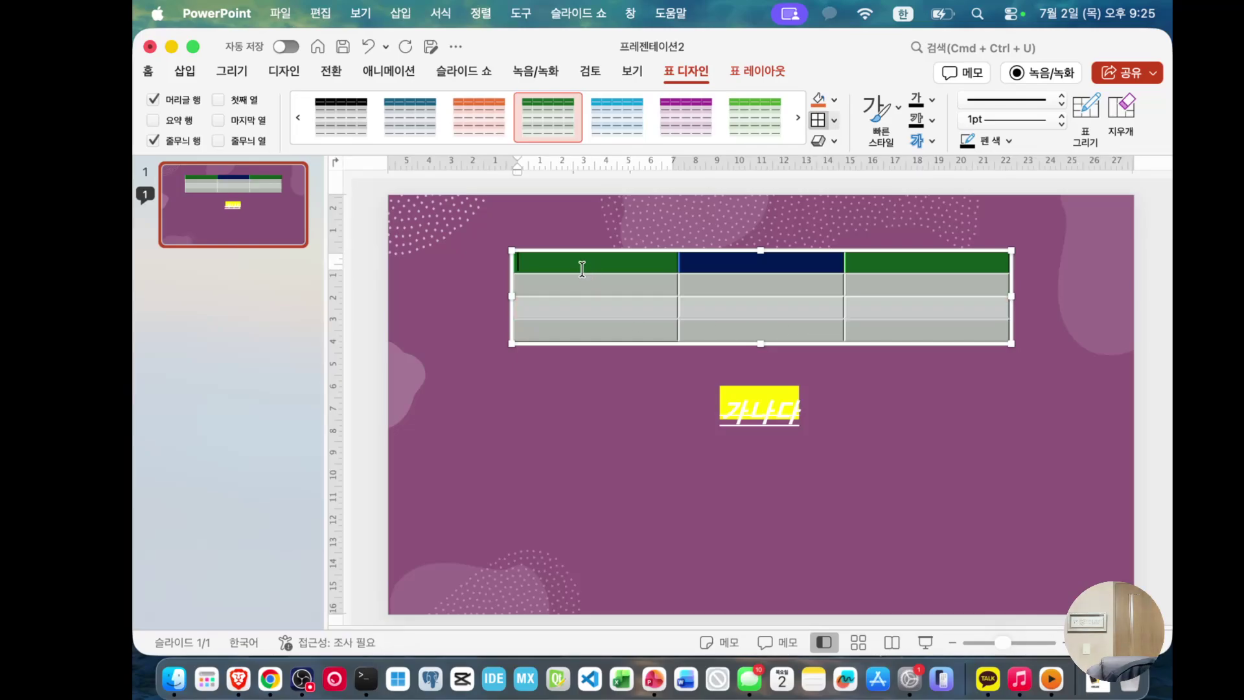
{"action": "left_click_drag", "start_coordinate": [607, 284], "coordinate": [694, 285]}
{"action": "right_click", "coordinate": [718, 287]}
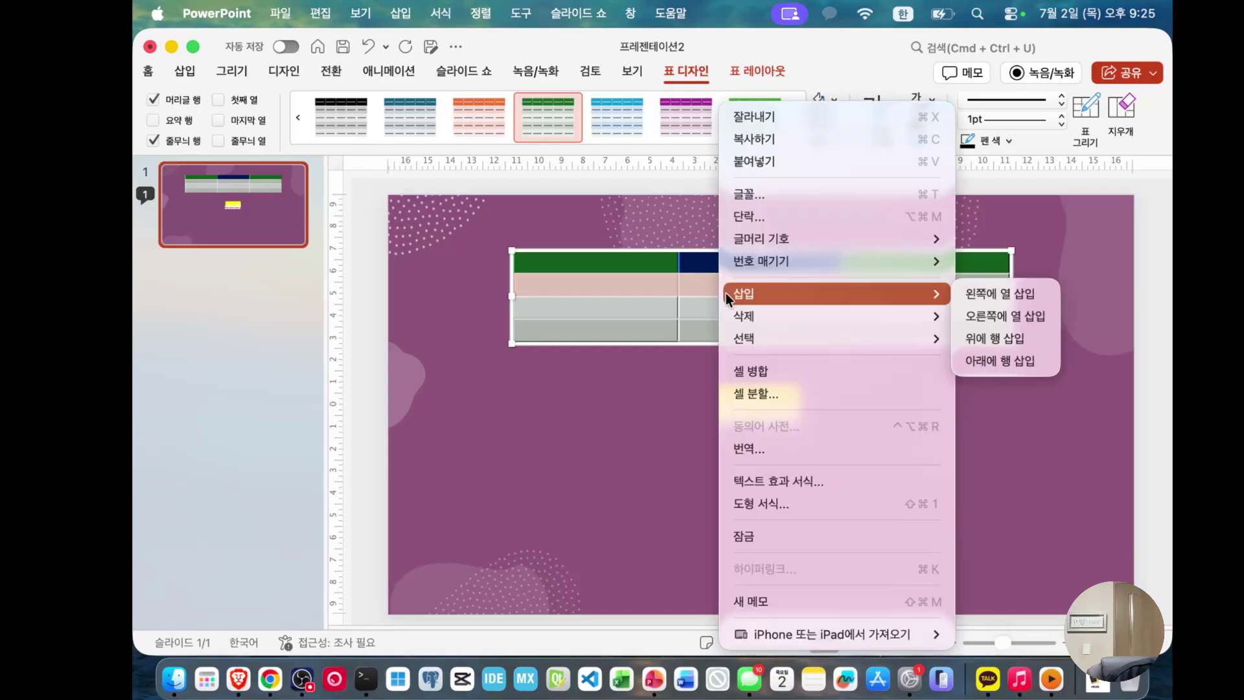
{"action": "left_click", "coordinate": [779, 376]}
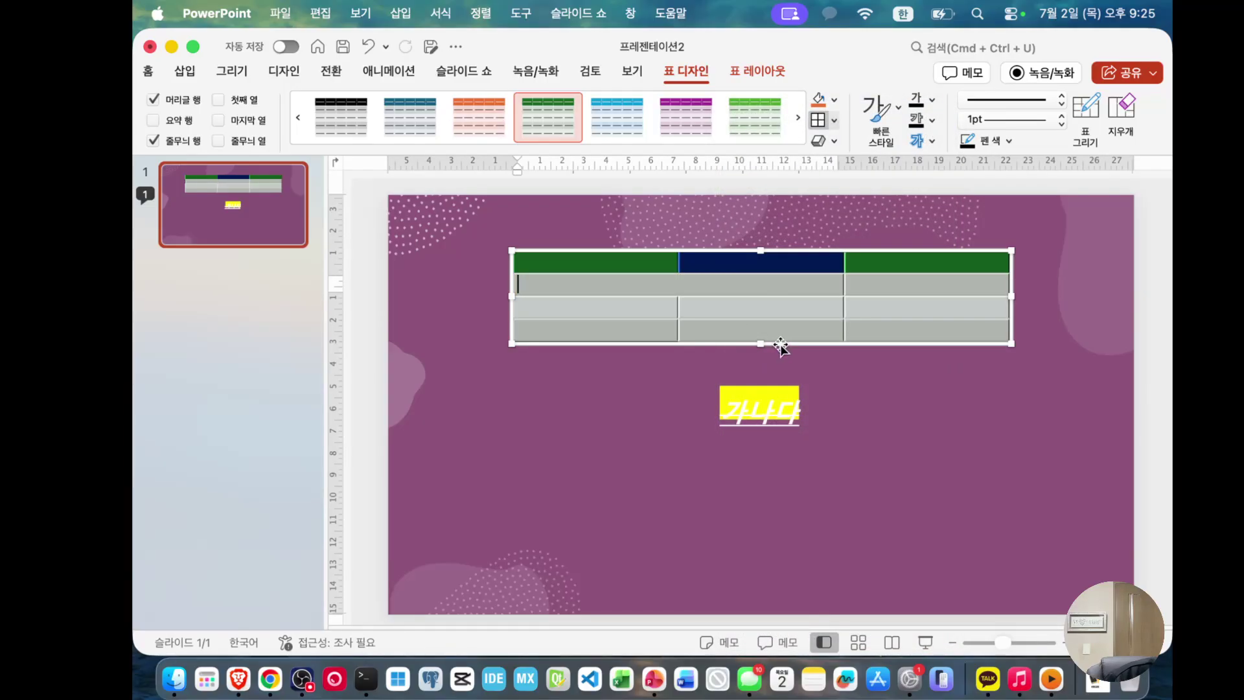
{"action": "key", "text": "Escape"}
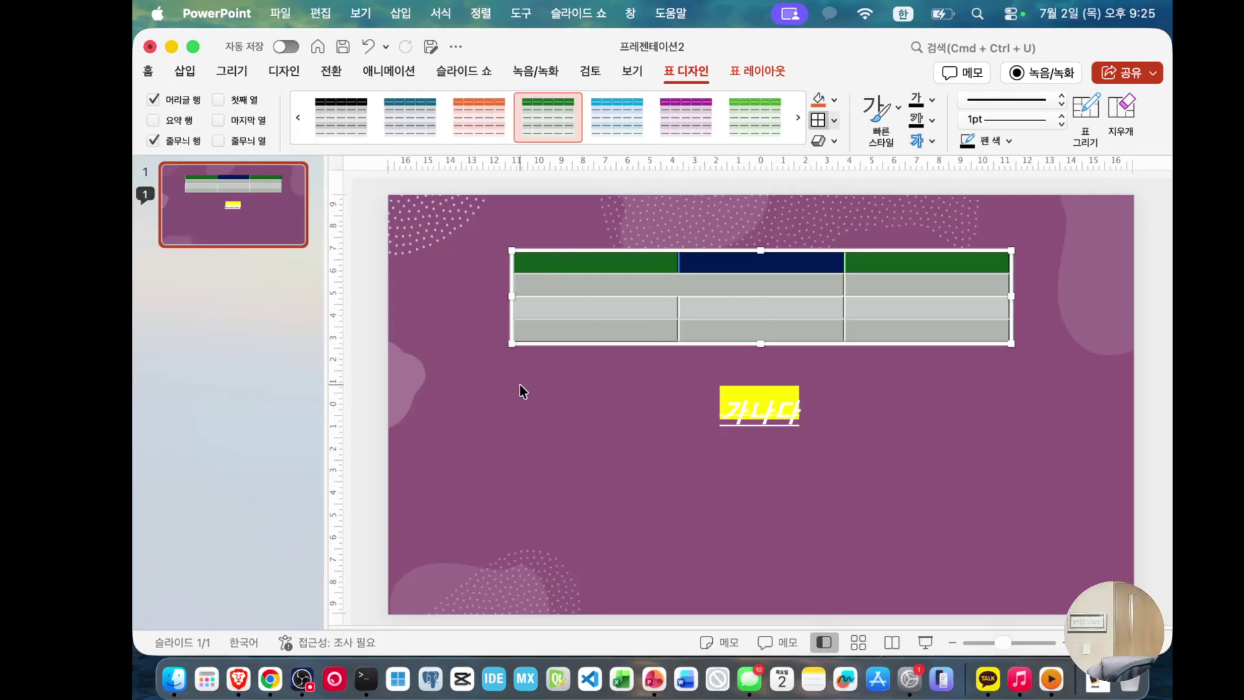
Step: View the pictures in the photo browser and close it without inserting any
{"action": "left_click", "coordinate": [193, 72]}
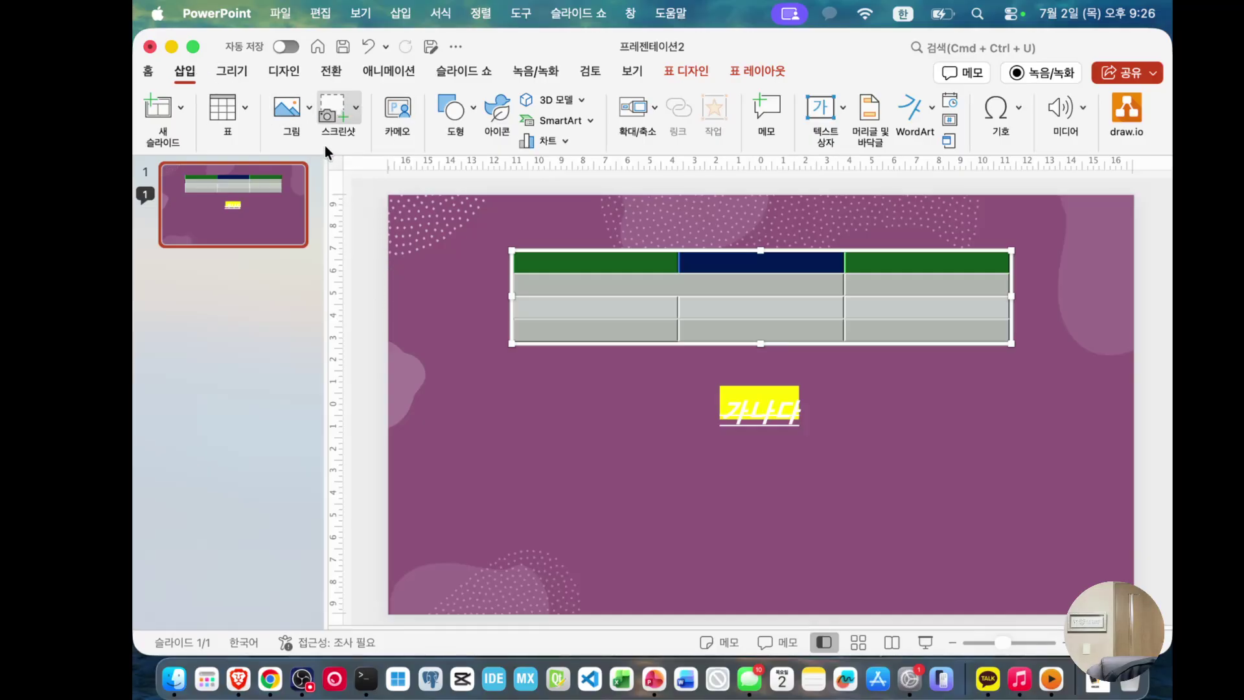
{"action": "left_click", "coordinate": [308, 118]}
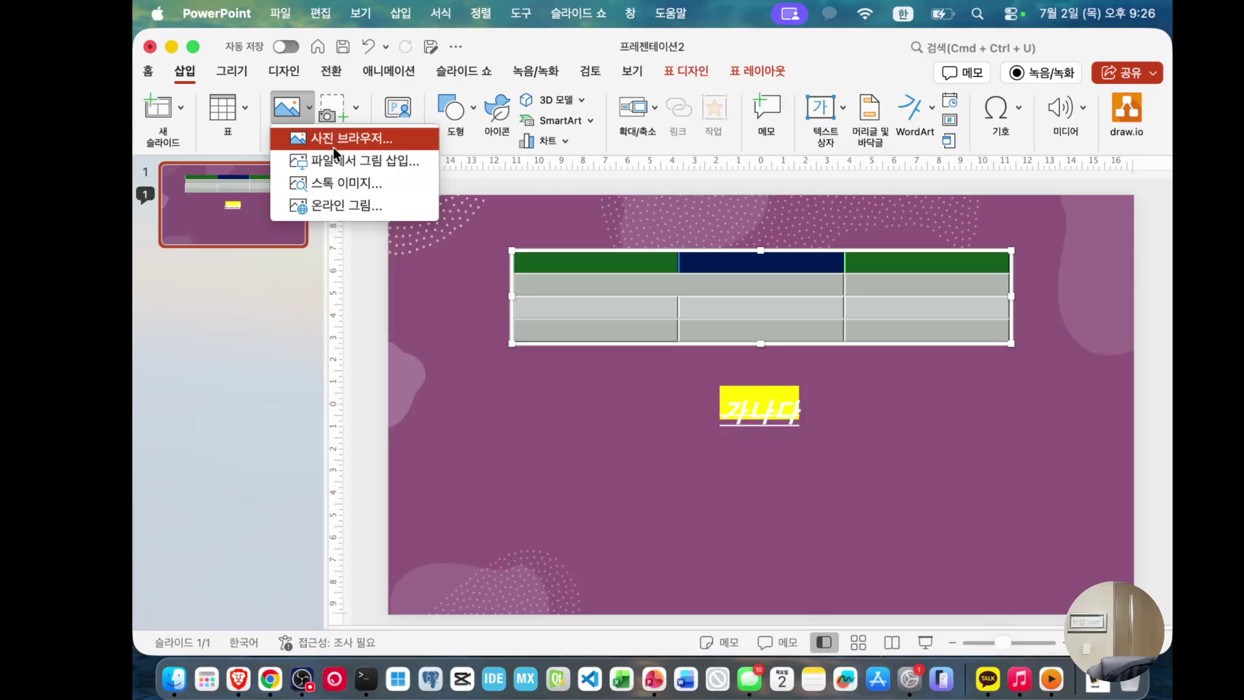
{"action": "left_click", "coordinate": [333, 147]}
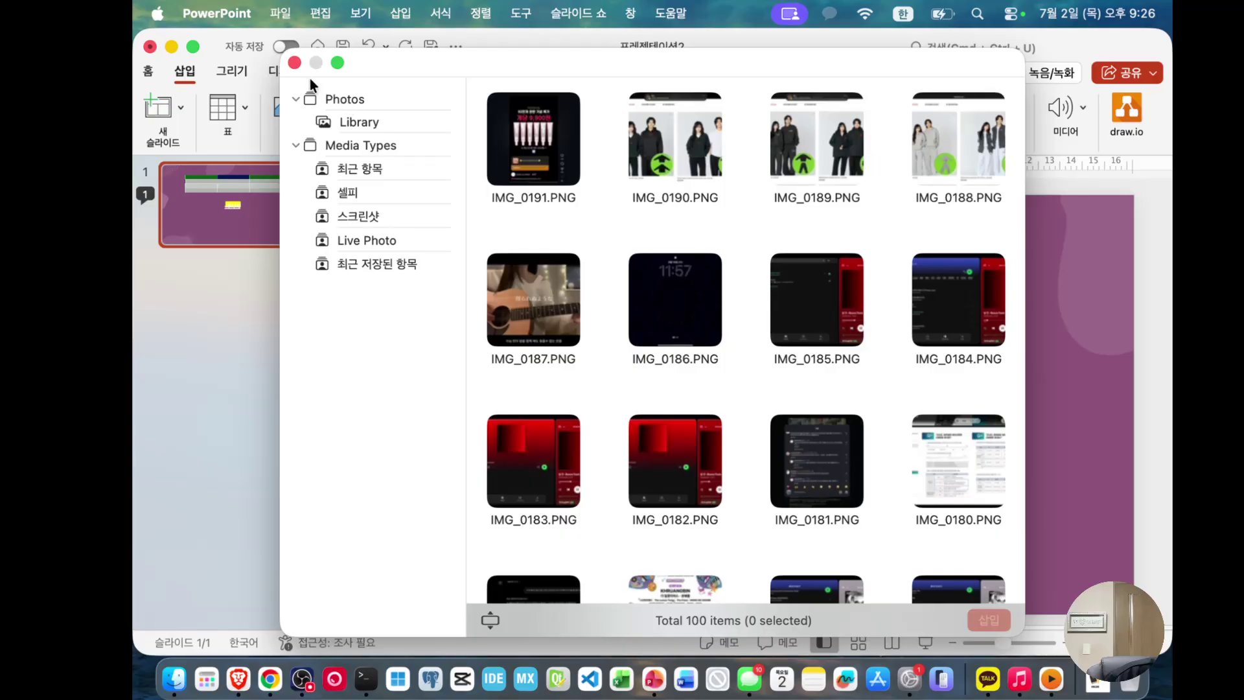
{"action": "left_click", "coordinate": [294, 63]}
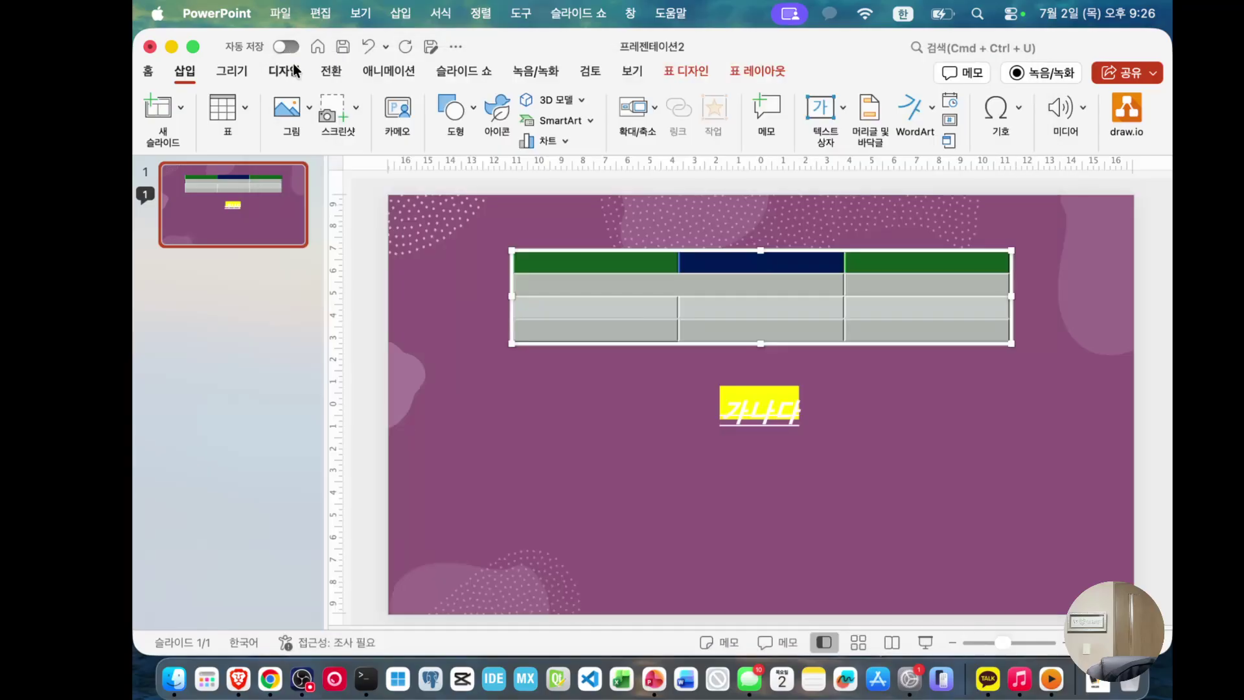
Step: Insert the first red apple picture from the 사과 category of the online pictures
{"action": "left_click", "coordinate": [308, 114]}
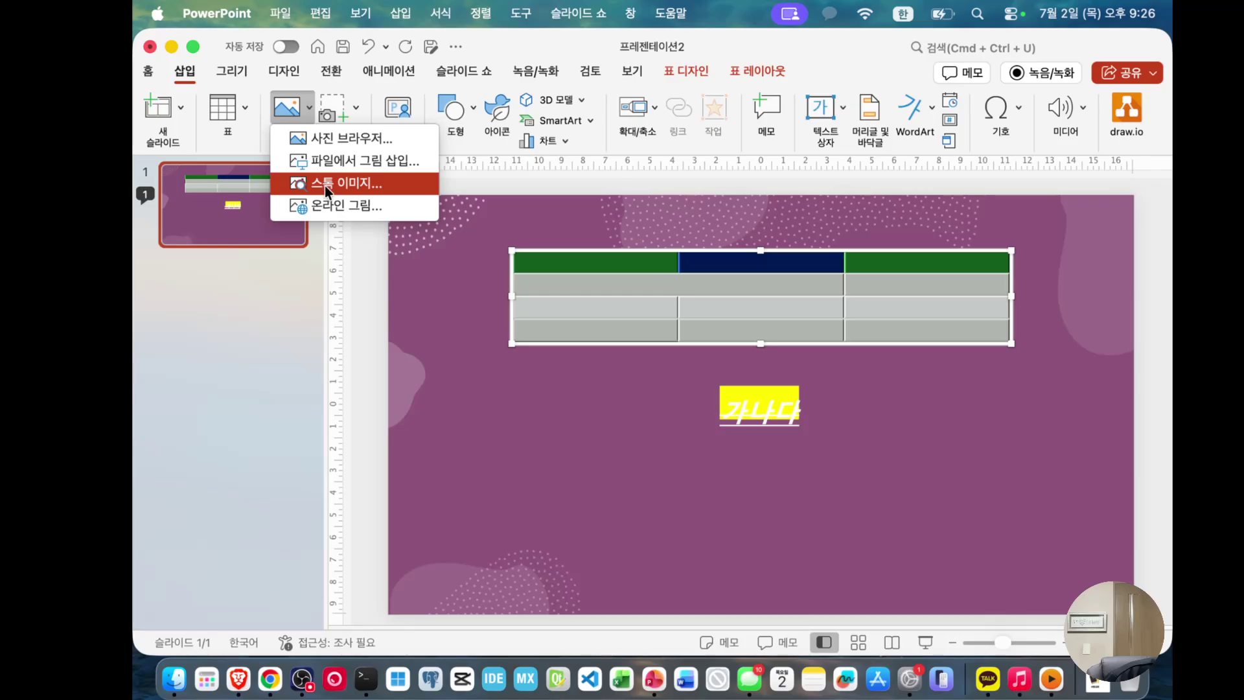
{"action": "left_click", "coordinate": [332, 208]}
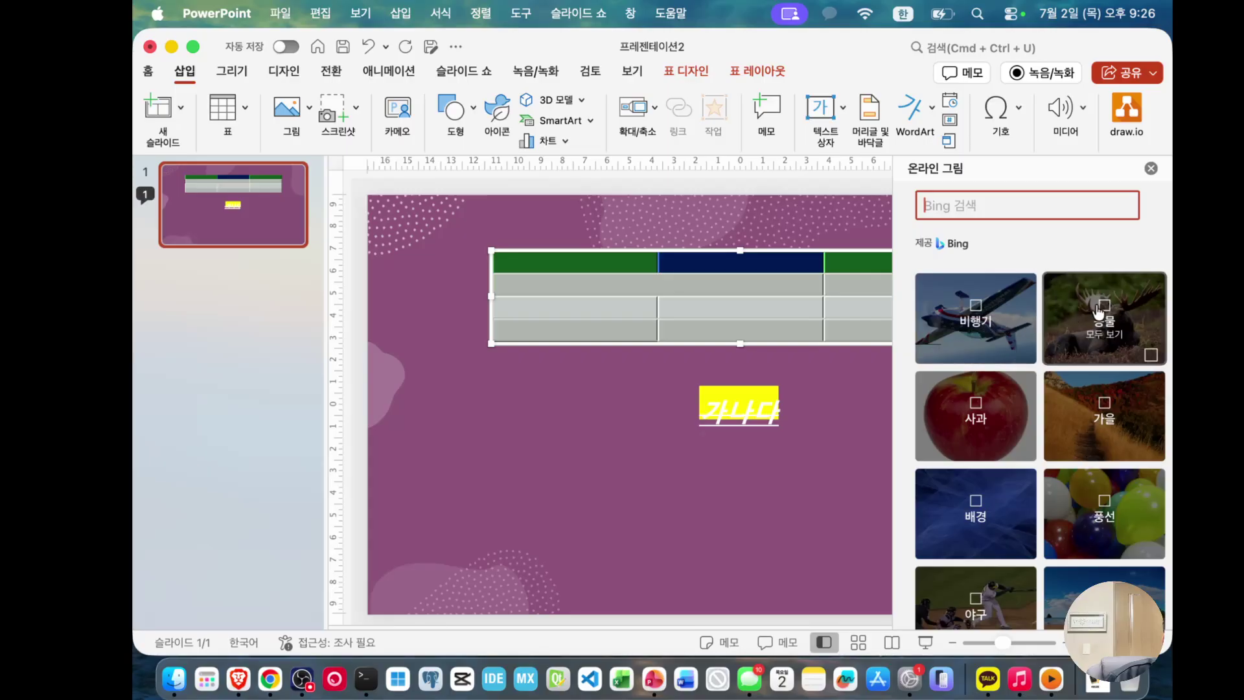
{"action": "left_click", "coordinate": [994, 423]}
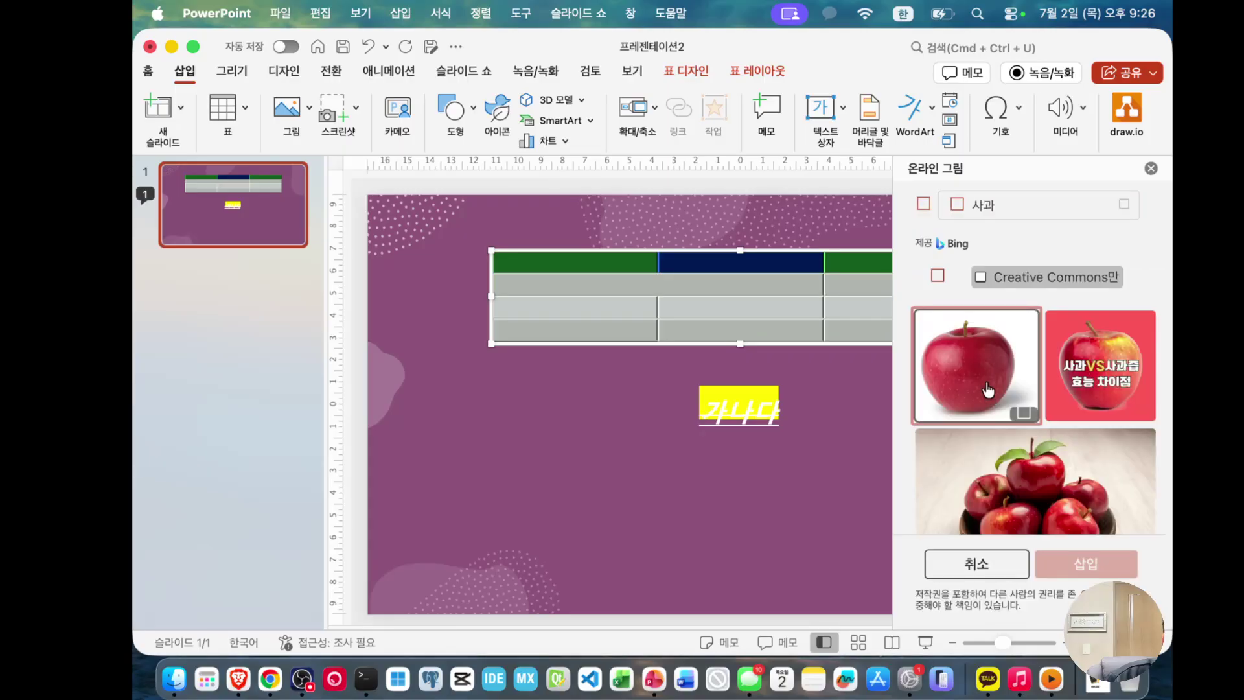
{"action": "left_click", "coordinate": [988, 389]}
{"action": "left_click", "coordinate": [1067, 573]}
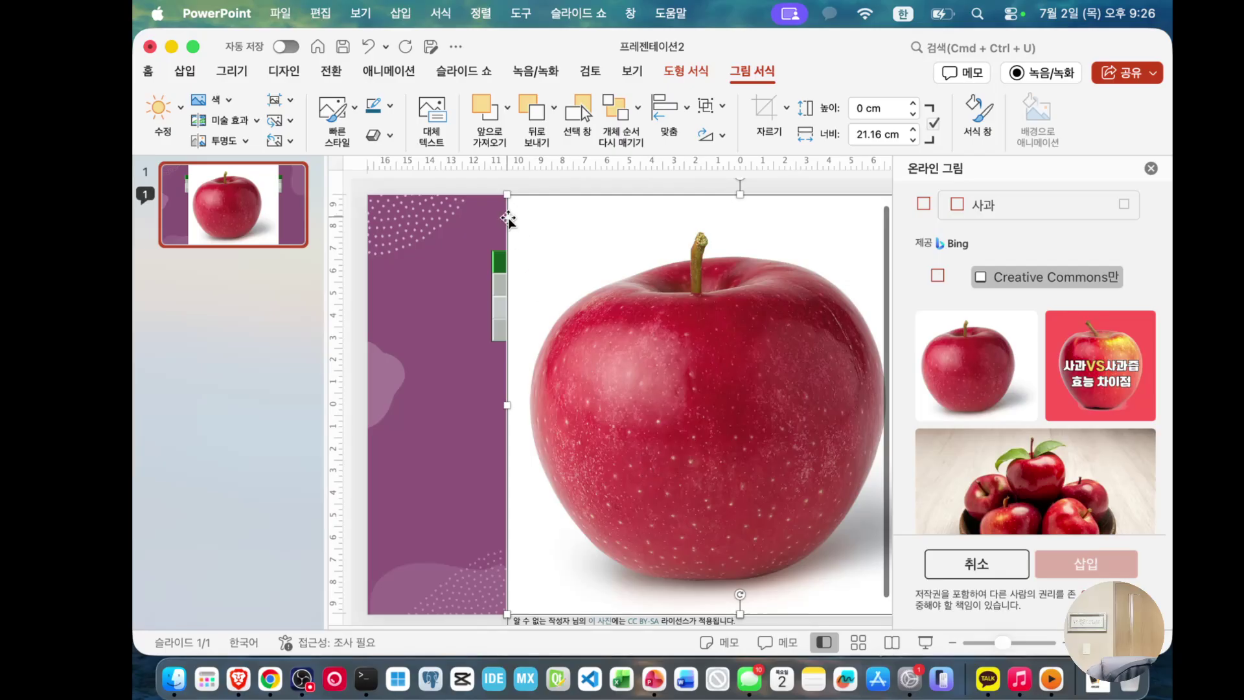
Step: Shrink the apple picture to about 13.12 cm wide, place it over the table's lower left part, and close the online pictures
{"action": "left_click_drag", "start_coordinate": [507, 195], "coordinate": [685, 354]}
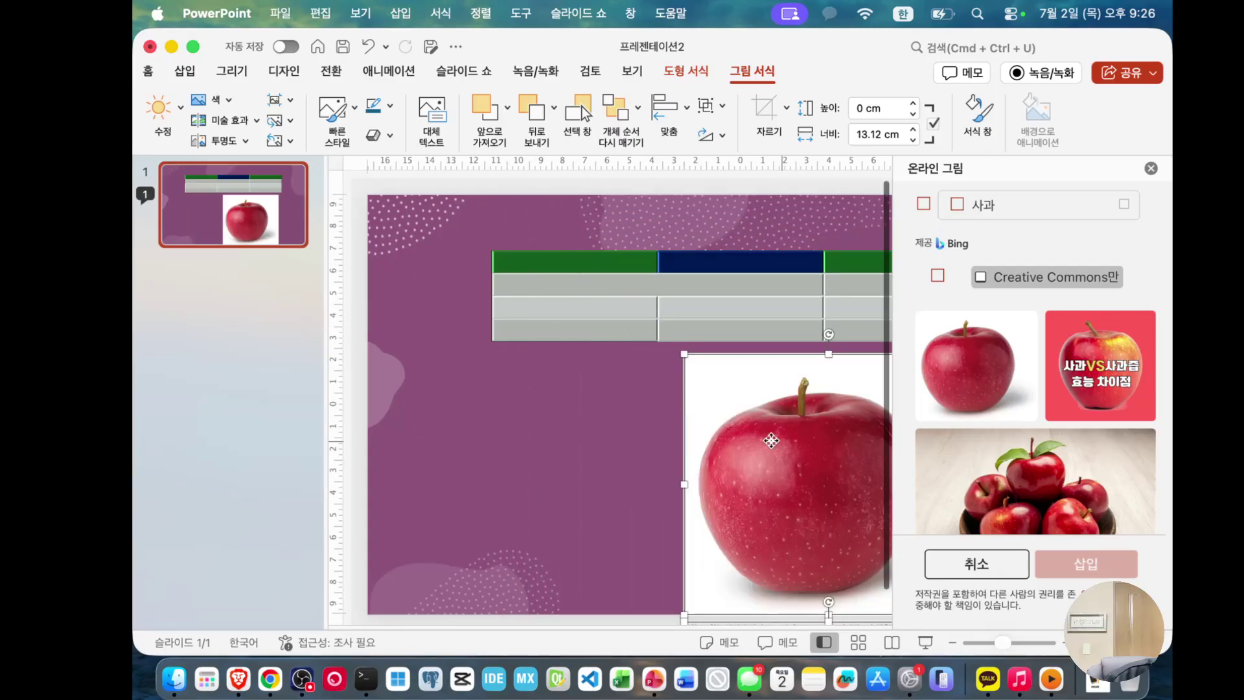
{"action": "left_click_drag", "start_coordinate": [766, 434], "coordinate": [564, 402]}
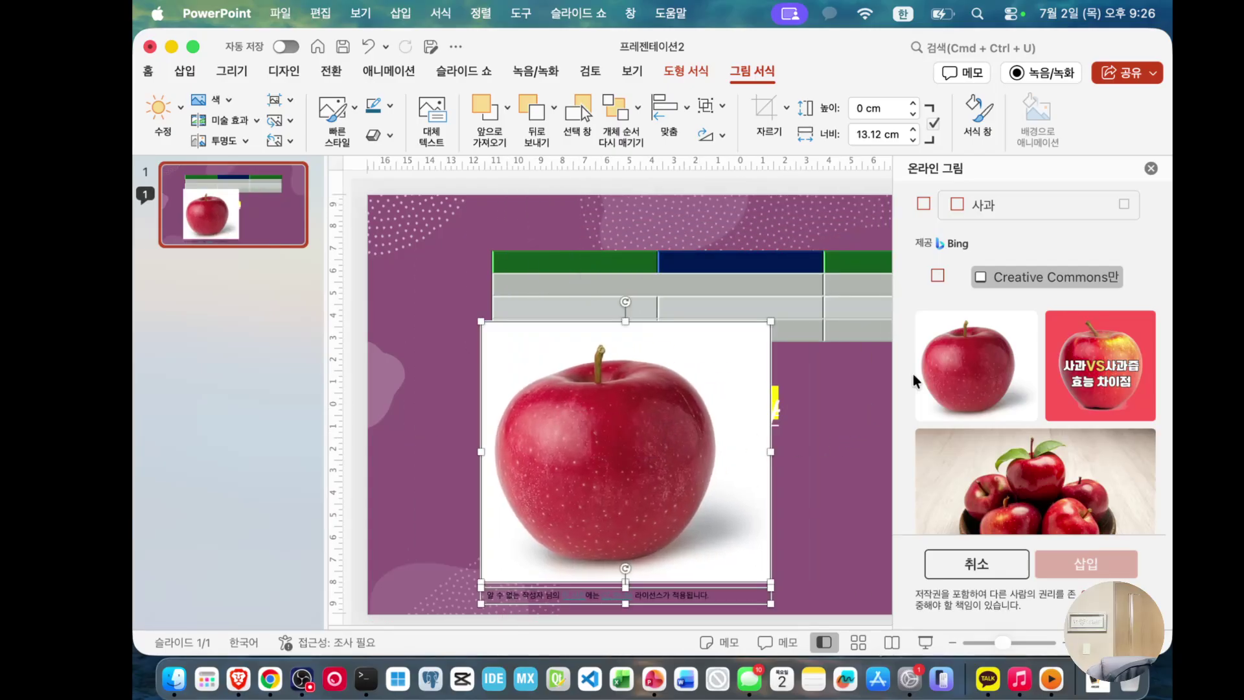
{"action": "left_click", "coordinate": [1151, 168]}
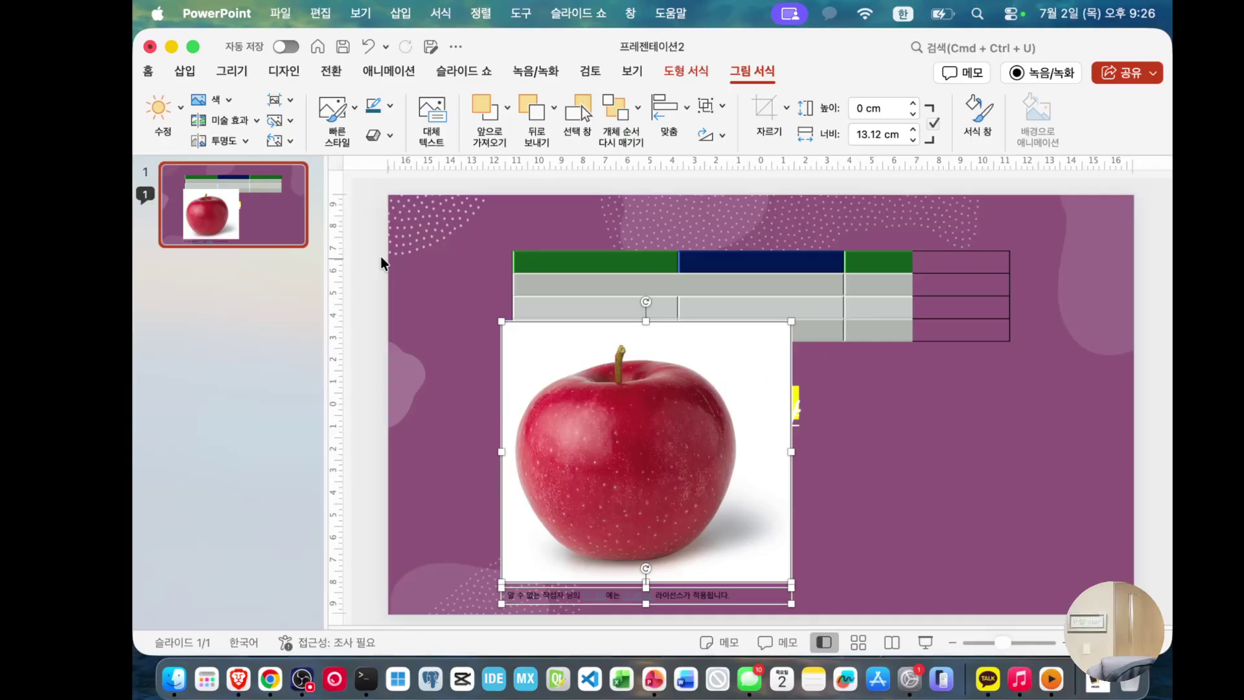
Step: Give the selected apple picture and its attribution caption a solid yellow fill through the object formatting options
{"action": "right_click", "coordinate": [724, 361]}
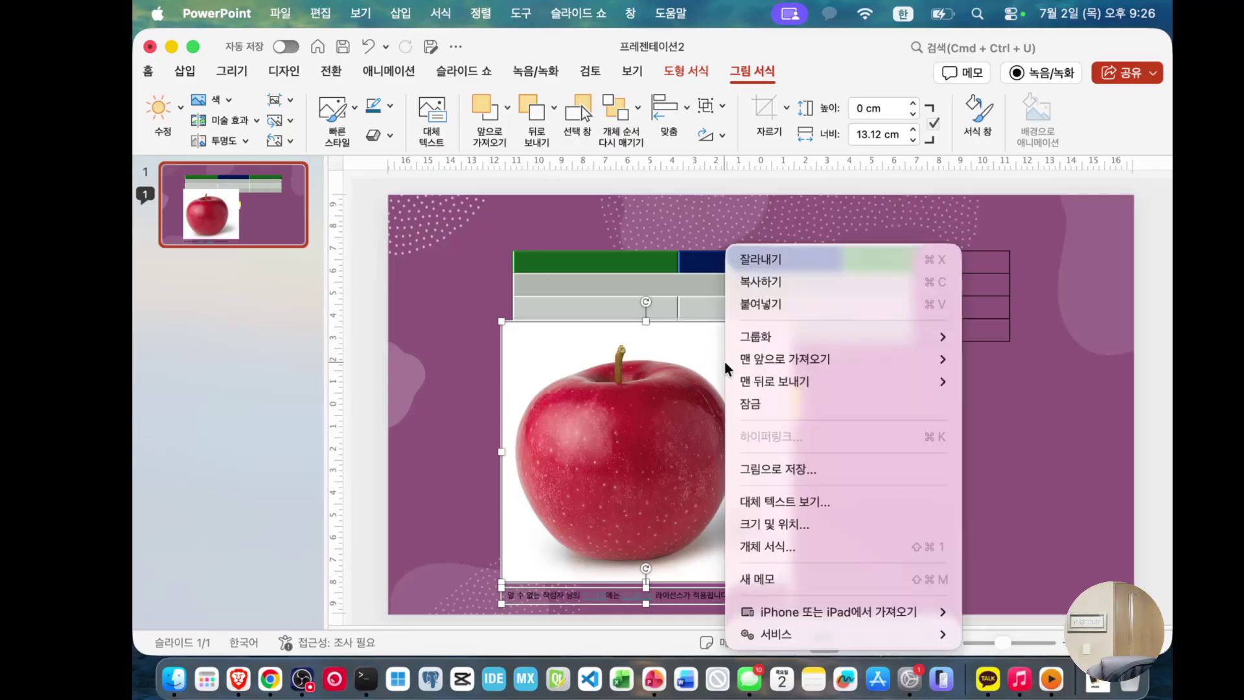
{"action": "left_click", "coordinate": [800, 550]}
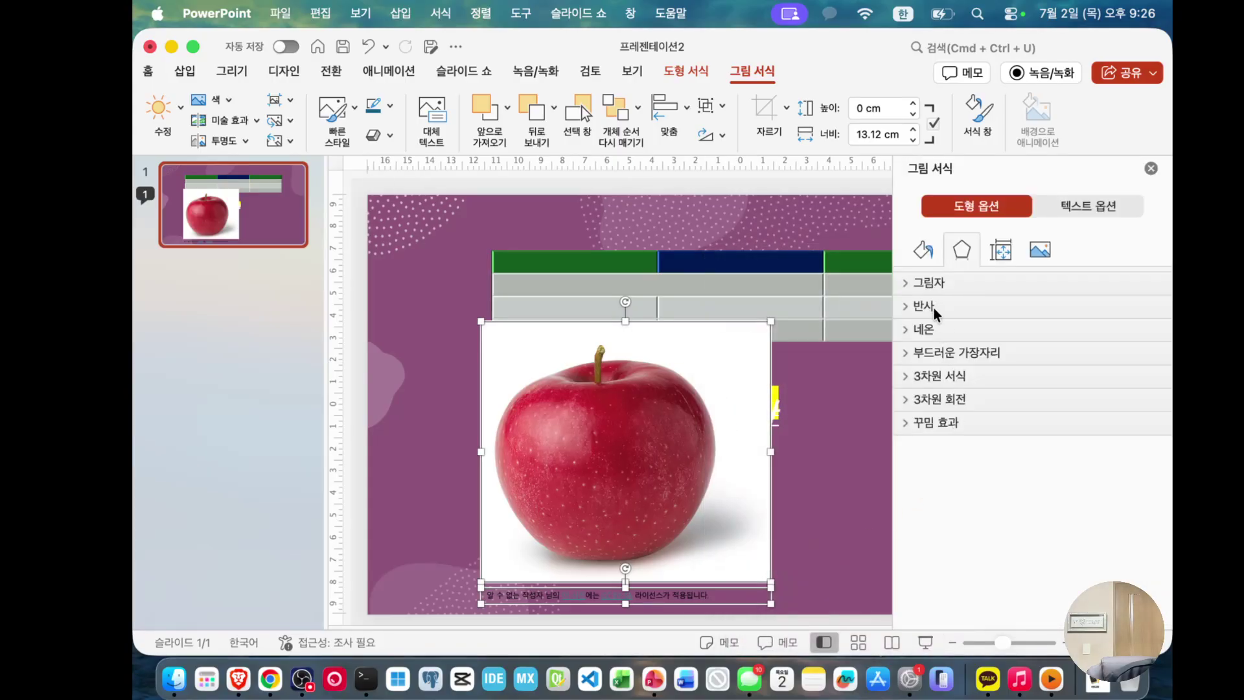
{"action": "left_click", "coordinate": [922, 250]}
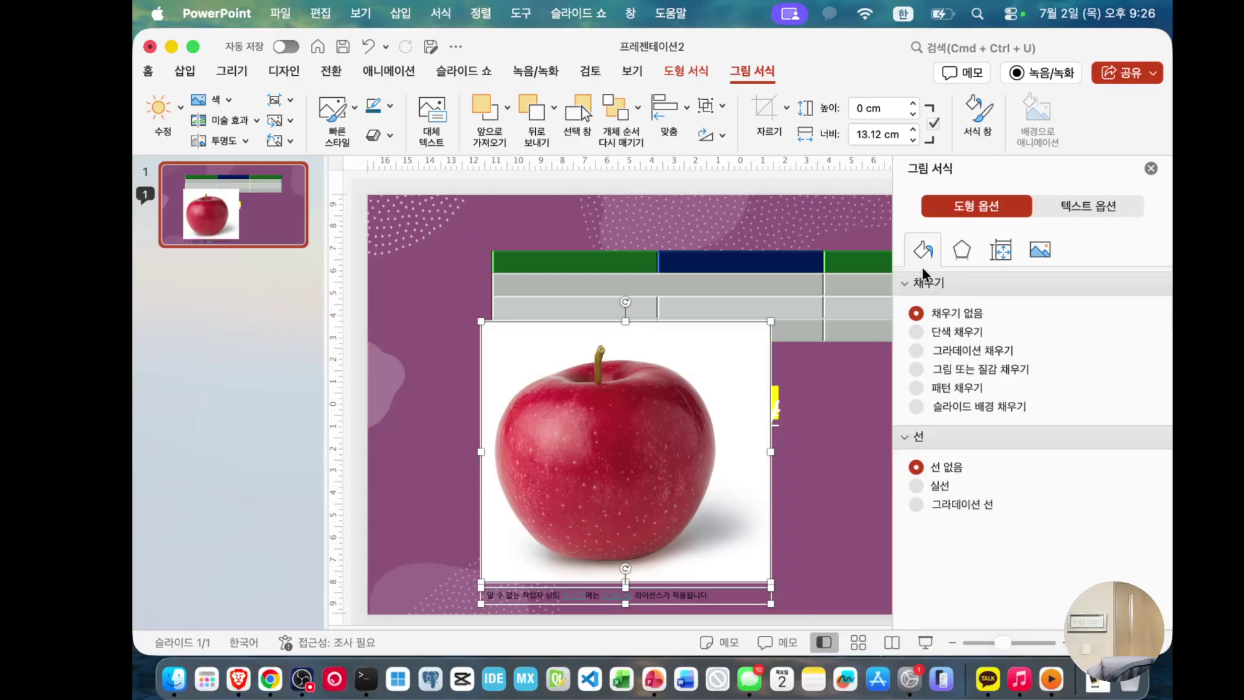
{"action": "left_click", "coordinate": [917, 332]}
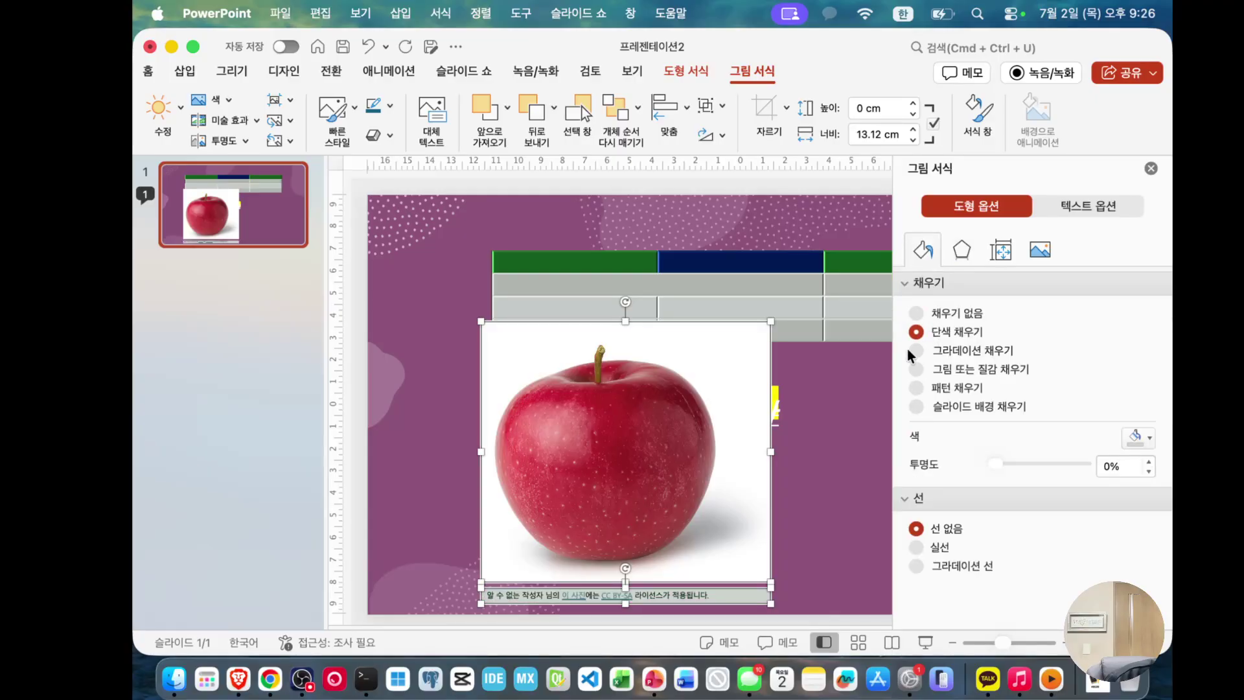
{"action": "left_click", "coordinate": [1148, 438]}
{"action": "left_click", "coordinate": [1060, 375]}
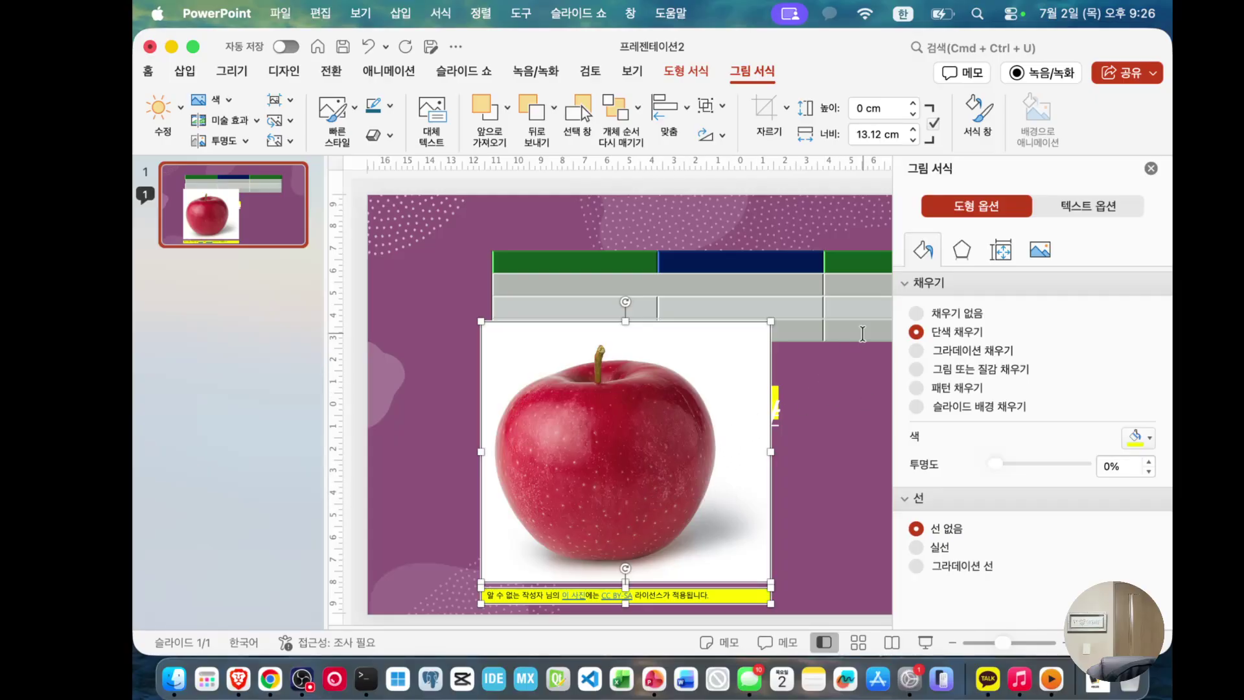
Step: Increase the apple picture's transparency slightly in the picture formatting options, deselect it, and close the formatting options
{"action": "left_click", "coordinate": [1039, 250]}
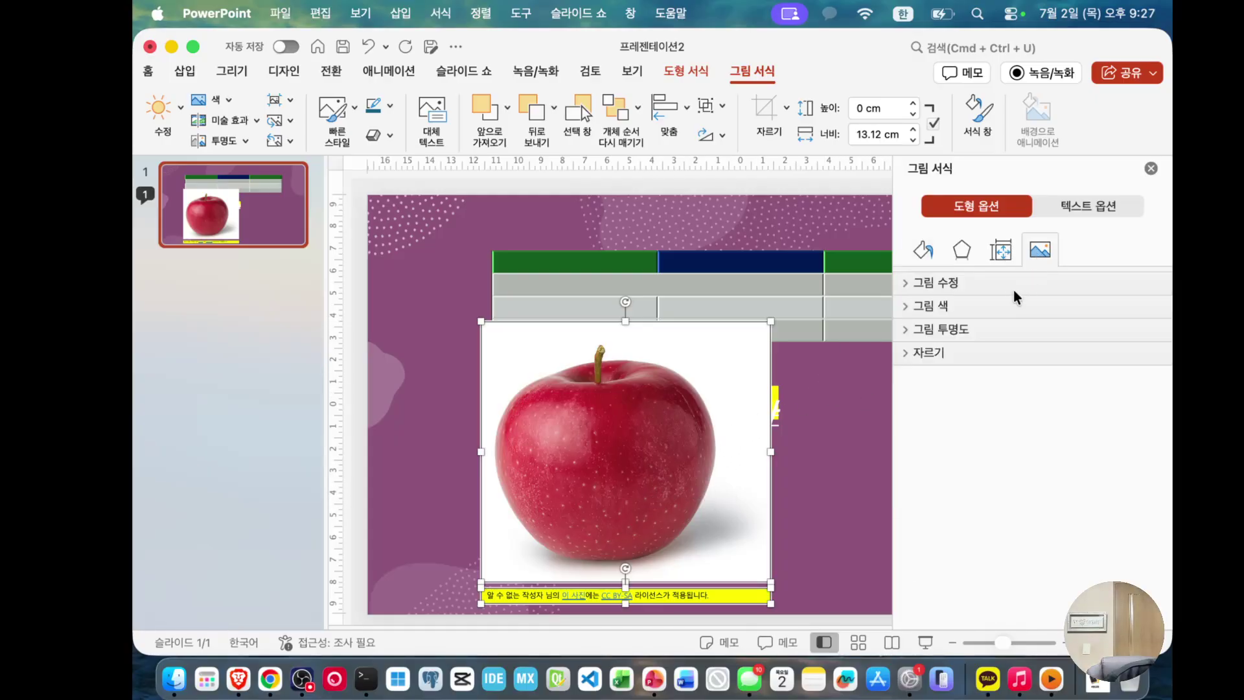
{"action": "left_click", "coordinate": [935, 282]}
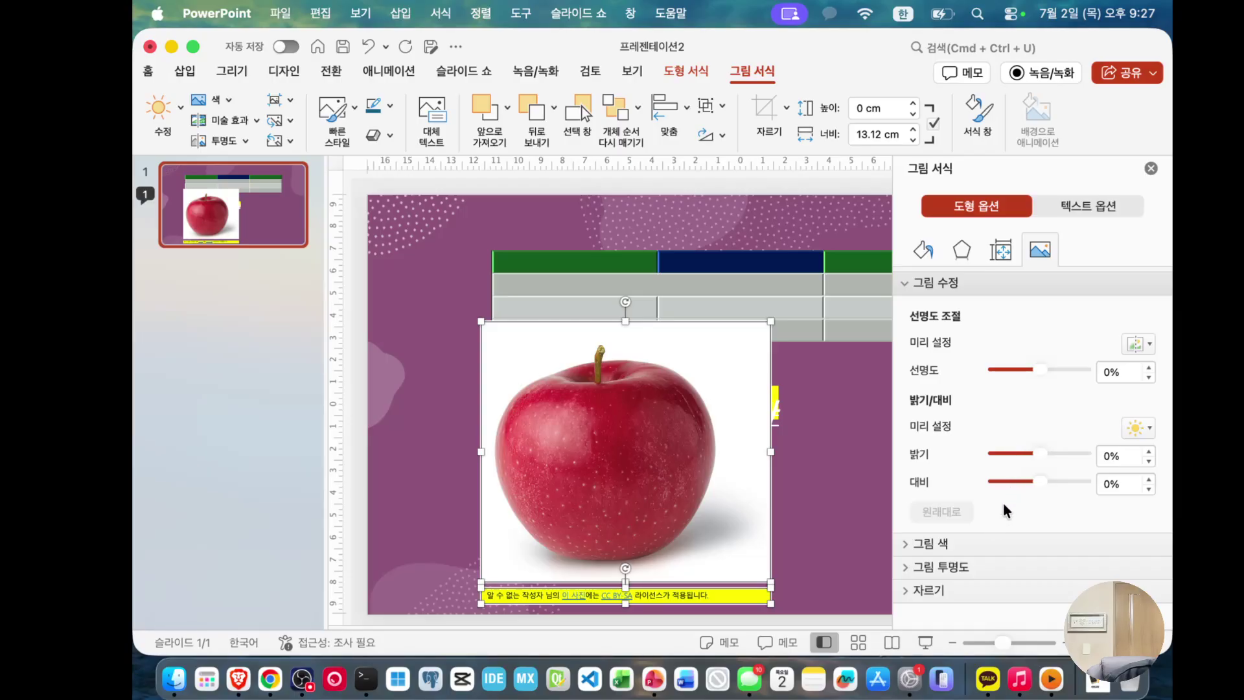
{"action": "left_click", "coordinate": [991, 569]}
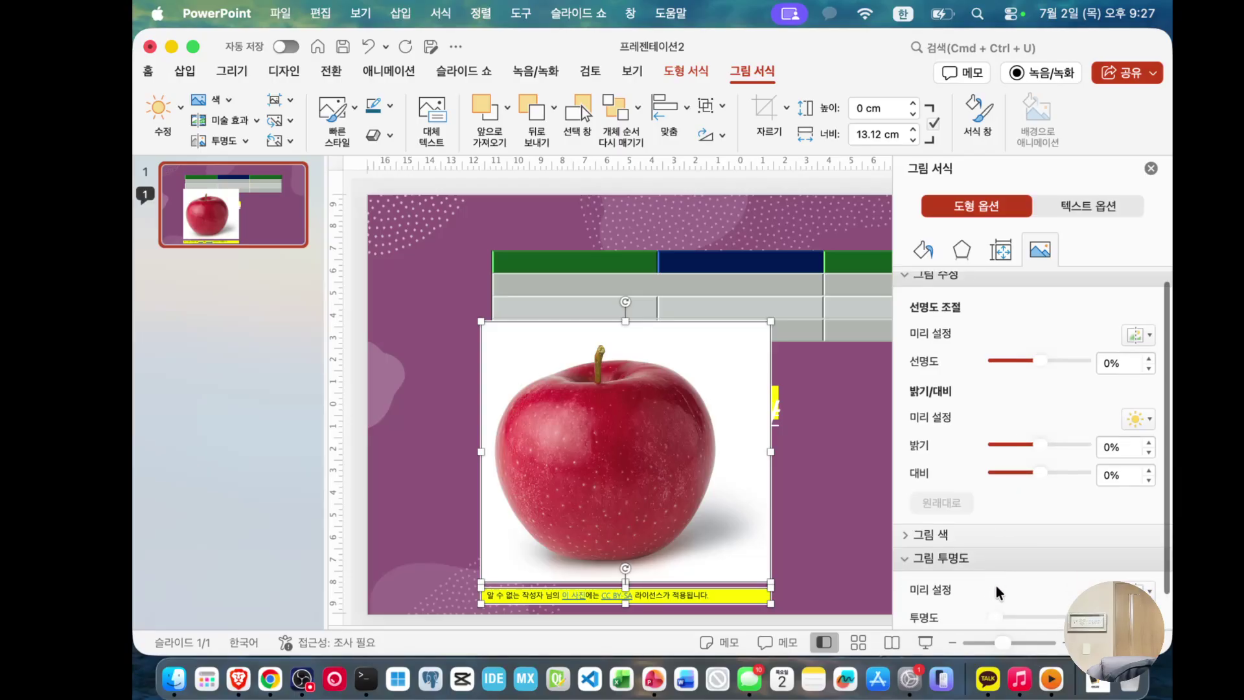
{"action": "mouse_move", "coordinate": [1000, 619]}
{"action": "left_mouse_down"}
{"action": "mouse_move", "coordinate": [1049, 619]}
{"action": "mouse_move", "coordinate": [1003, 619]}
{"action": "left_mouse_up"}
{"action": "left_click", "coordinate": [854, 518]}
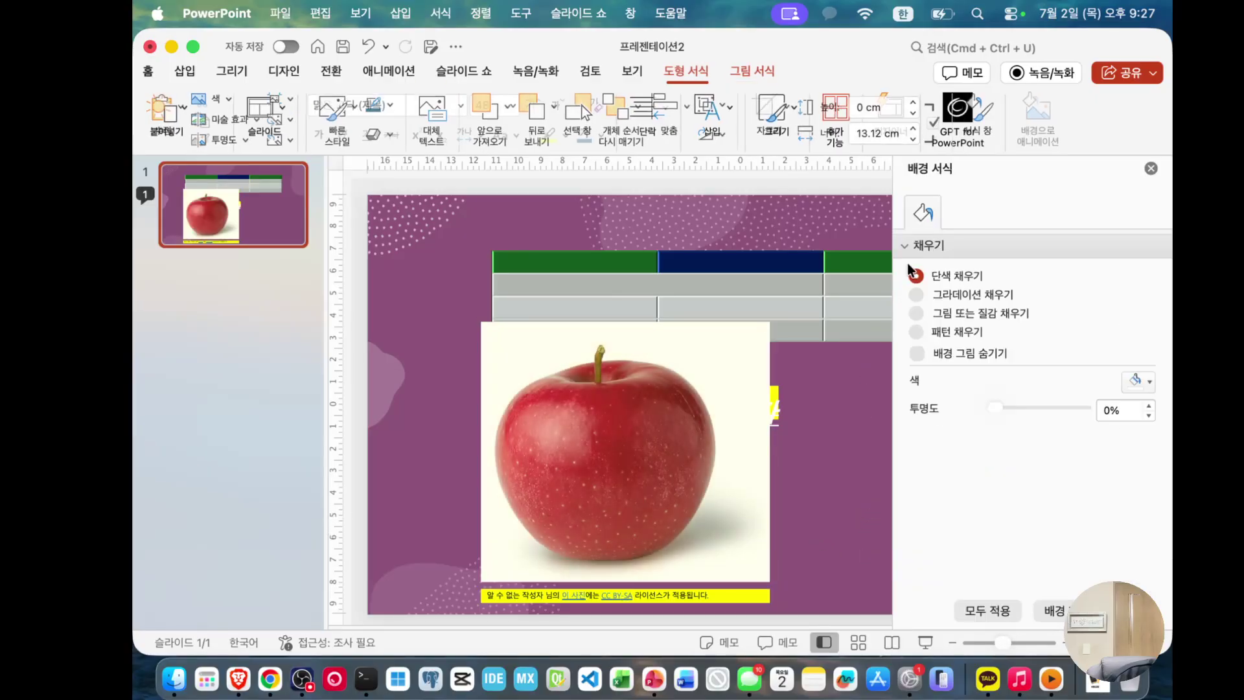
{"action": "left_click", "coordinate": [1149, 169]}
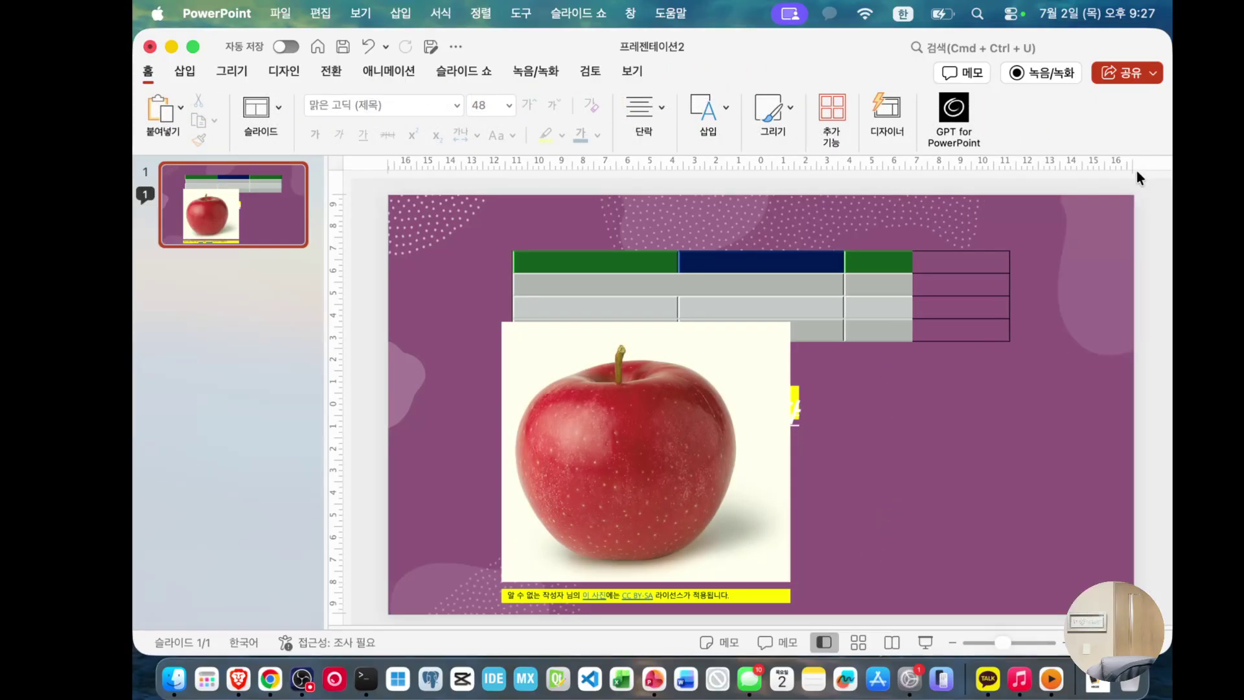
Step: Browse the icons in the stock images and search them for 지도
{"action": "left_click", "coordinate": [738, 357]}
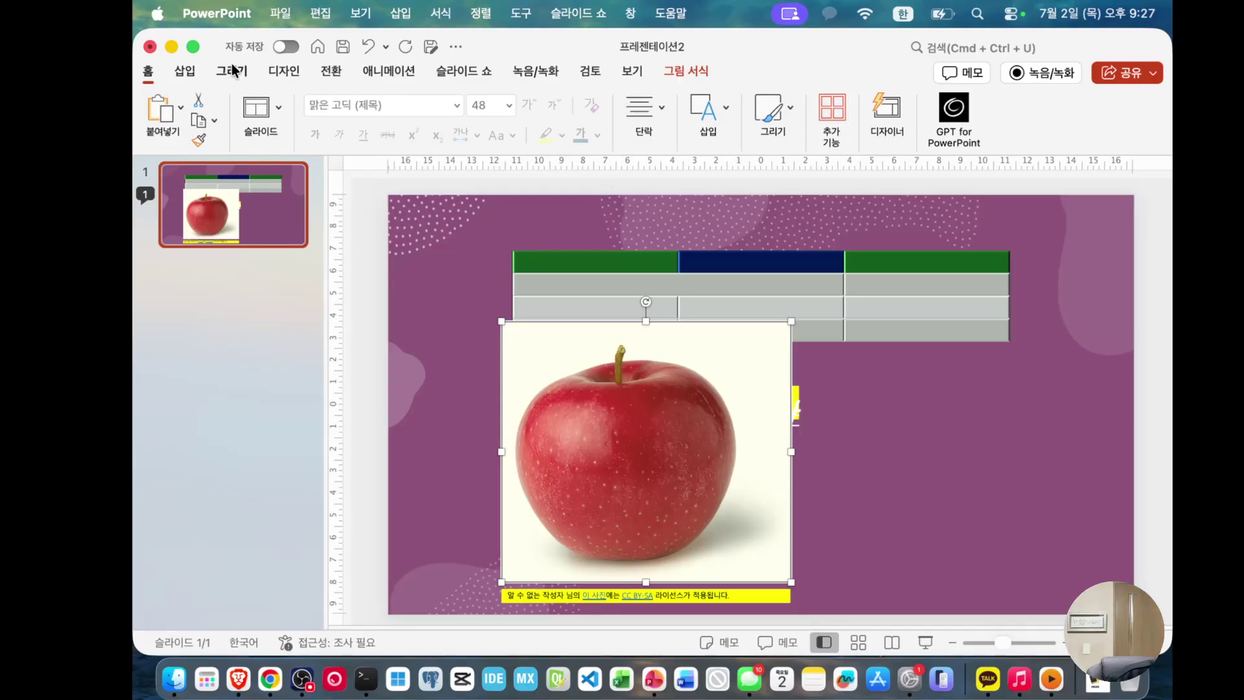
{"action": "left_click", "coordinate": [185, 70]}
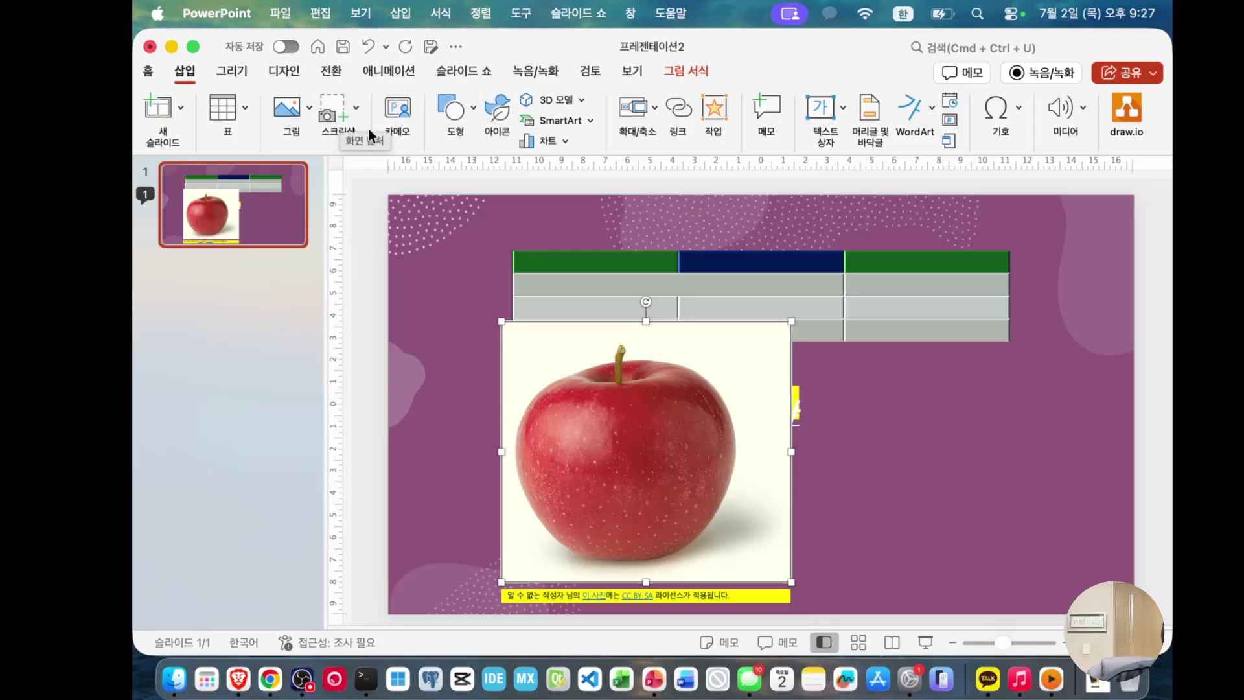
{"action": "left_click", "coordinate": [286, 110]}
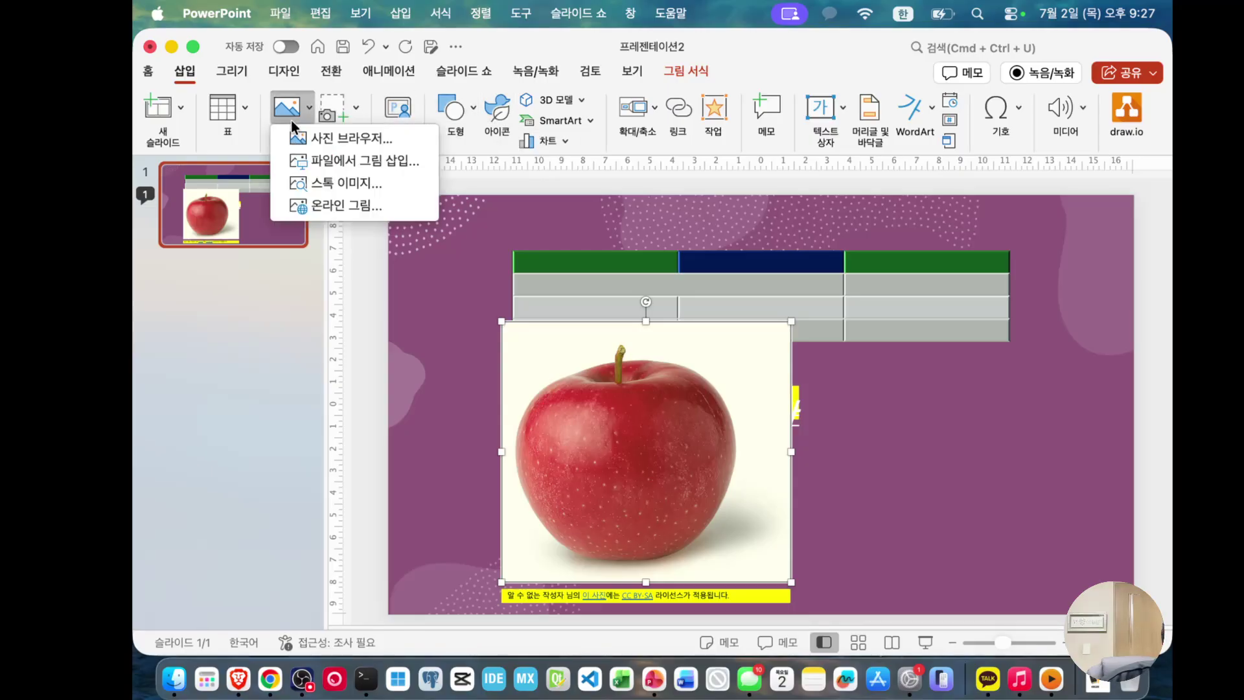
{"action": "left_click", "coordinate": [302, 186]}
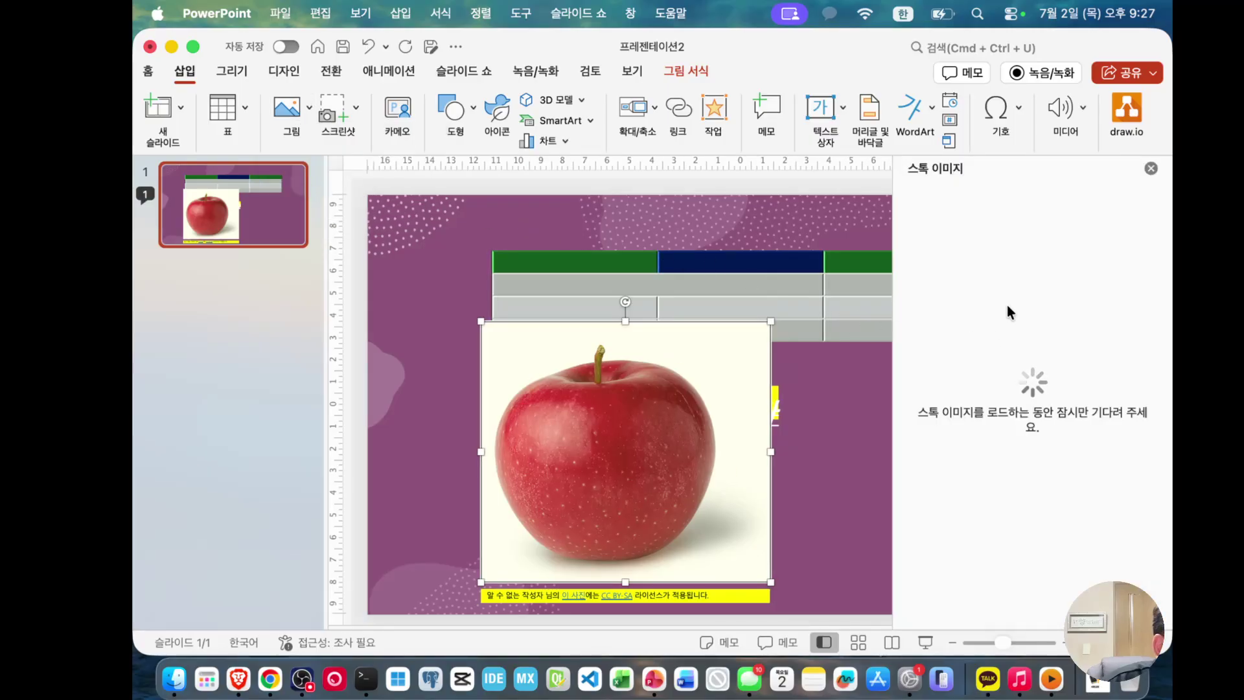
{"action": "left_click", "coordinate": [1010, 206]}
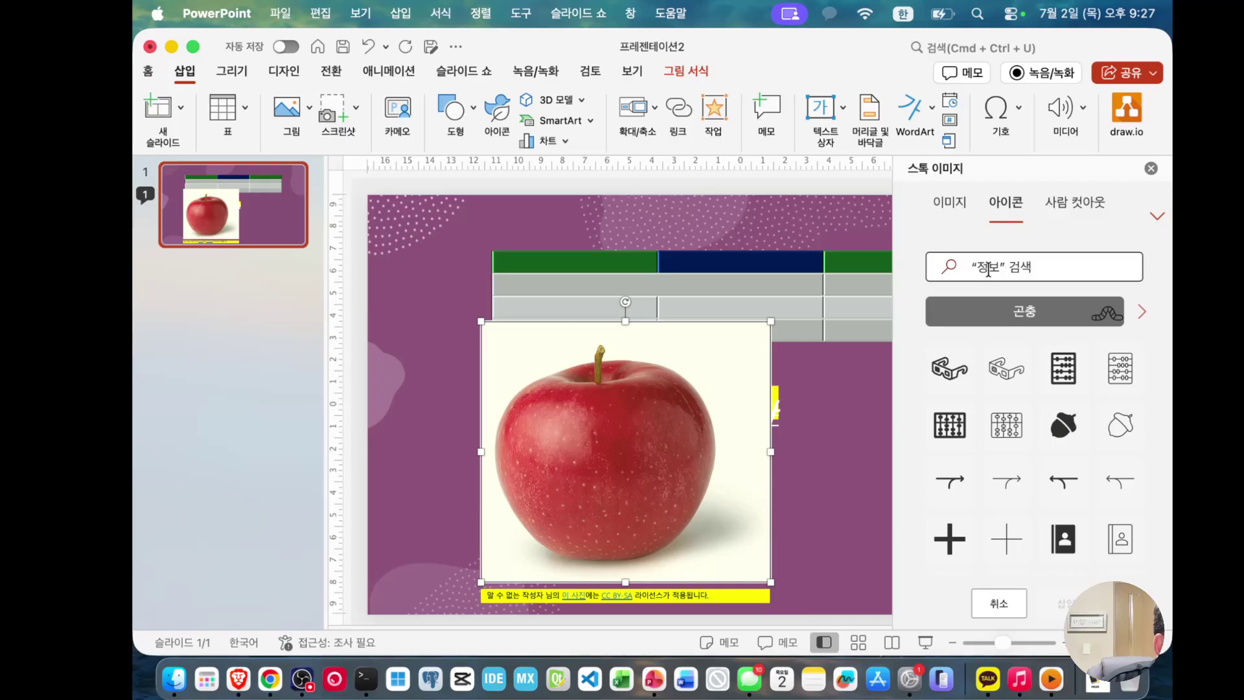
{"action": "left_click", "coordinate": [988, 266]}
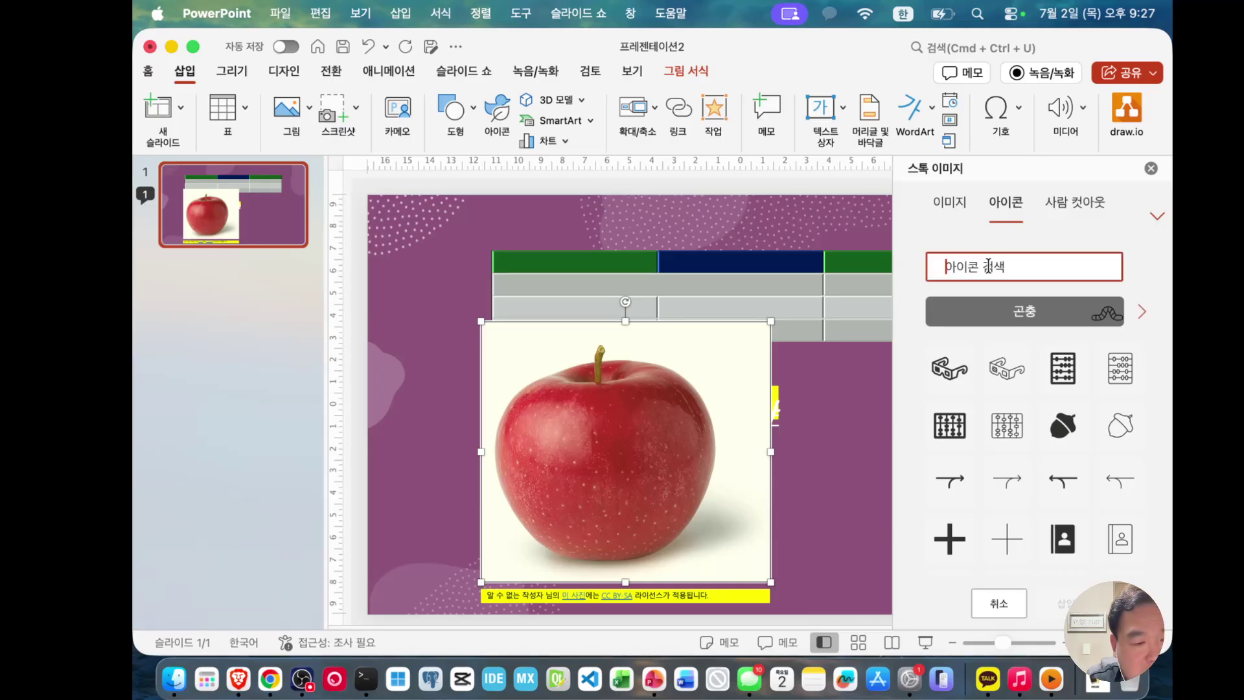
{"action": "type", "text": "지도"}
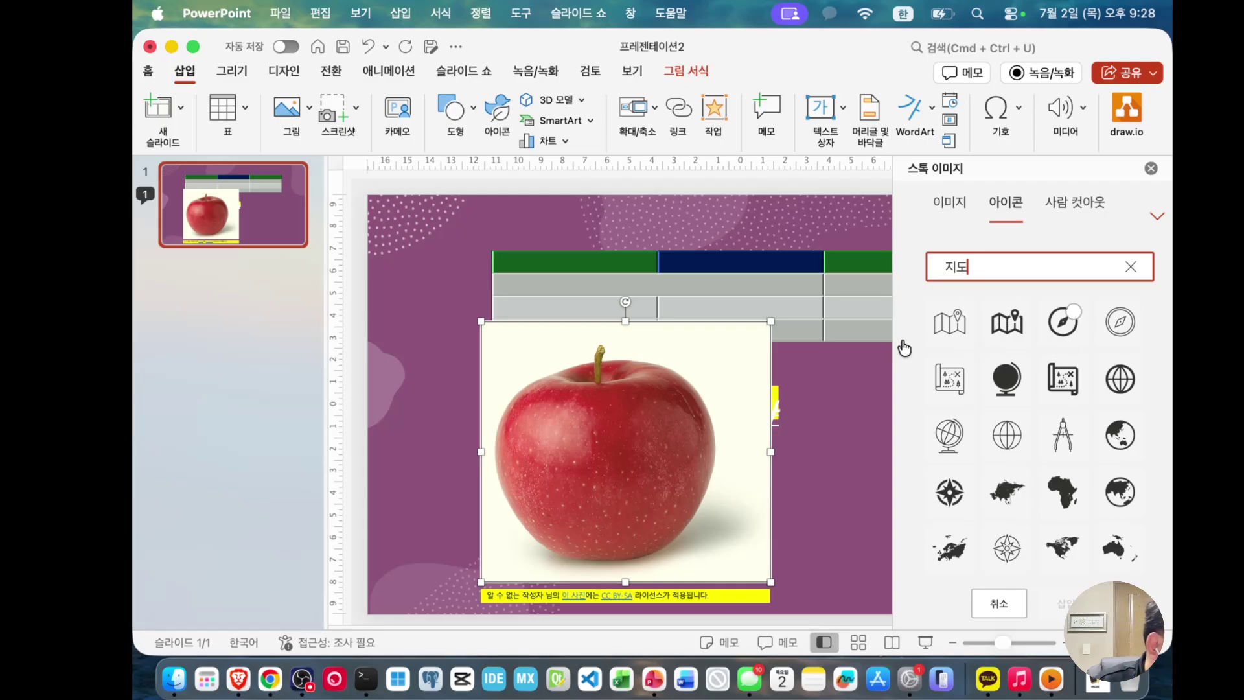
{"action": "left_click", "coordinate": [310, 112]}
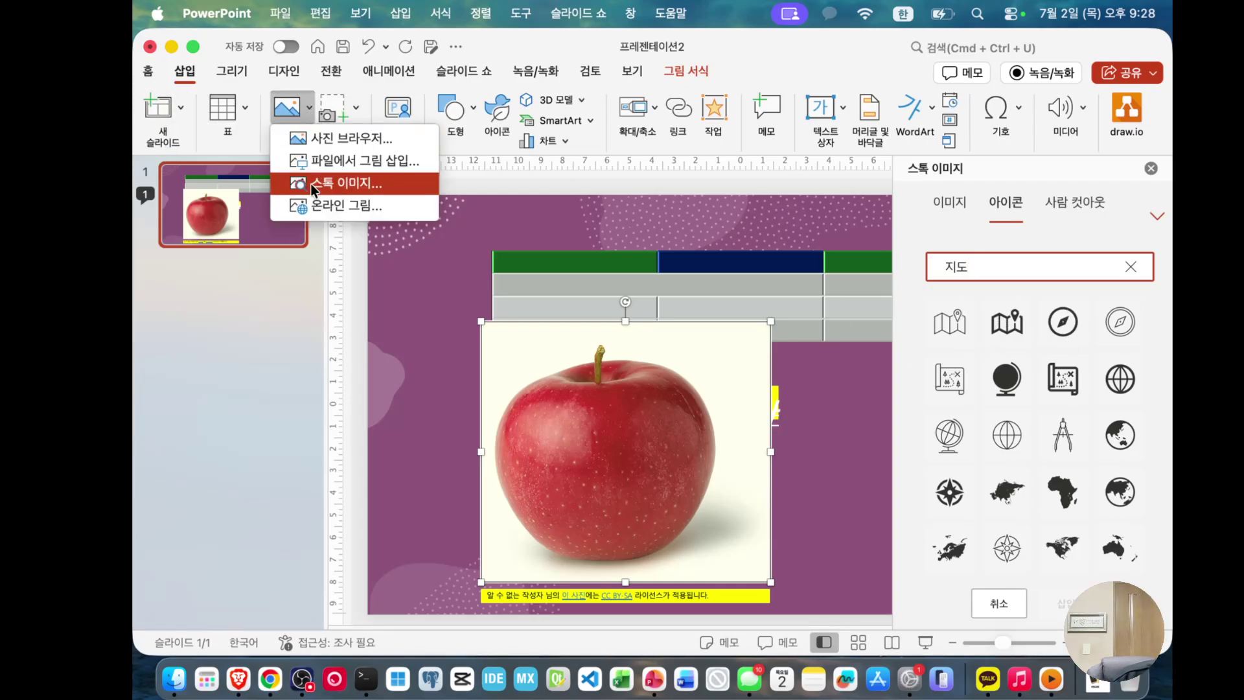
{"action": "left_click", "coordinate": [970, 243]}
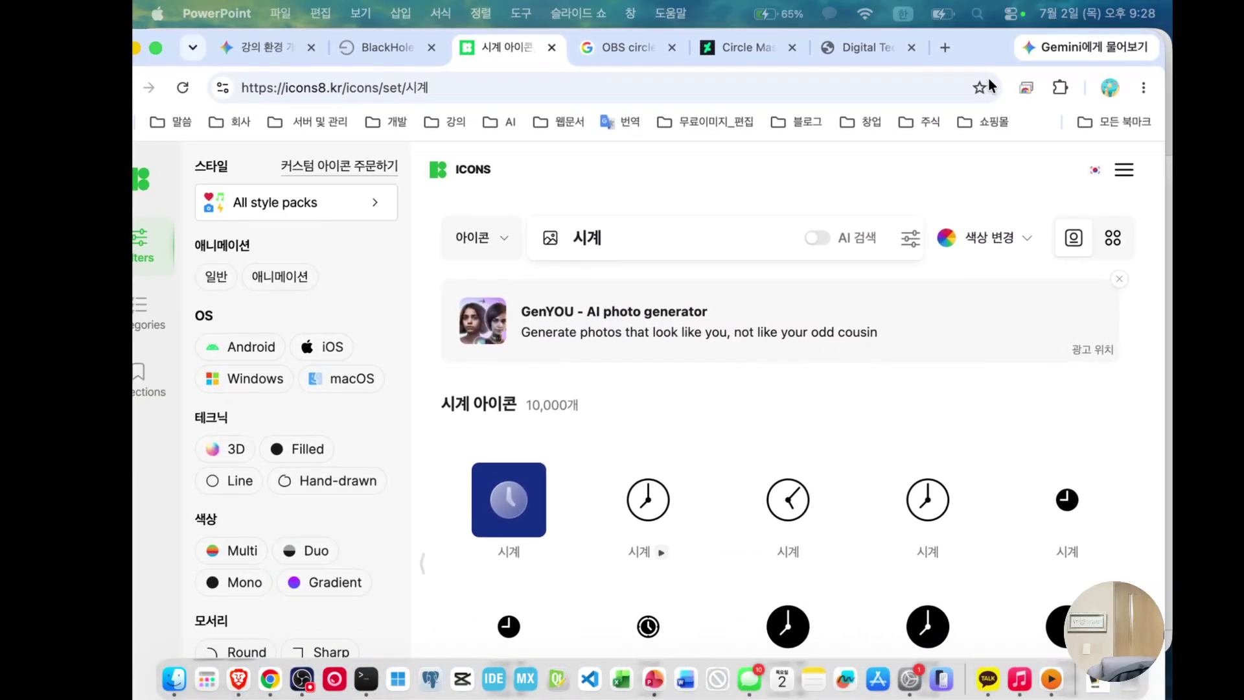
Step: Switch to Chrome, look through the 시계 icons on the icons8 page, and return to PowerPoint
{"action": "left_click", "coordinate": [1002, 76]}
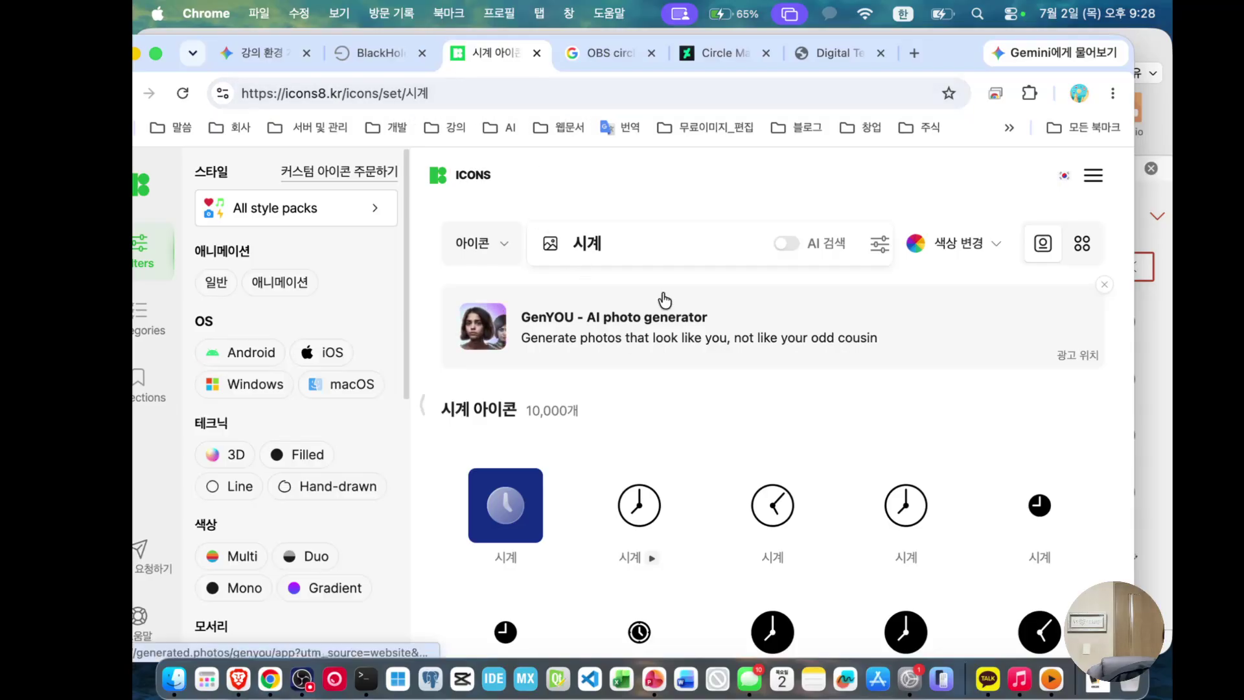
{"action": "scroll", "coordinate": [674, 454], "scroll_direction": "down", "scroll_amount": 7}
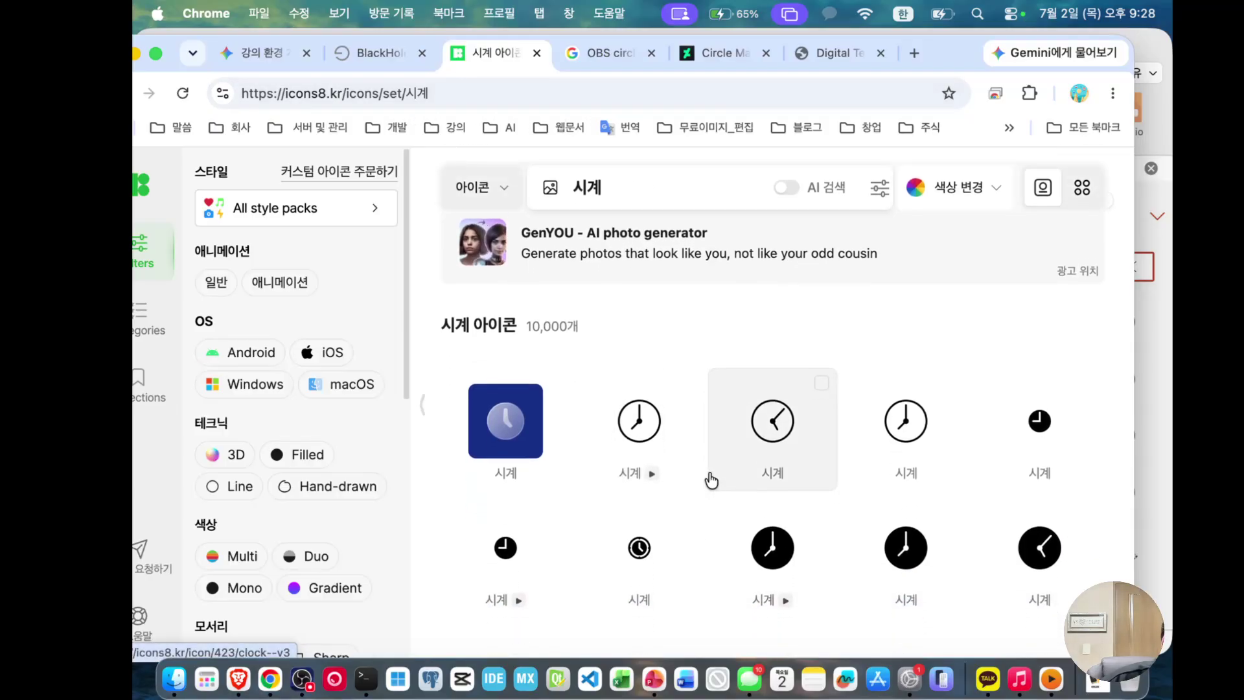
{"action": "scroll", "coordinate": [720, 484], "scroll_direction": "up", "scroll_amount": 10}
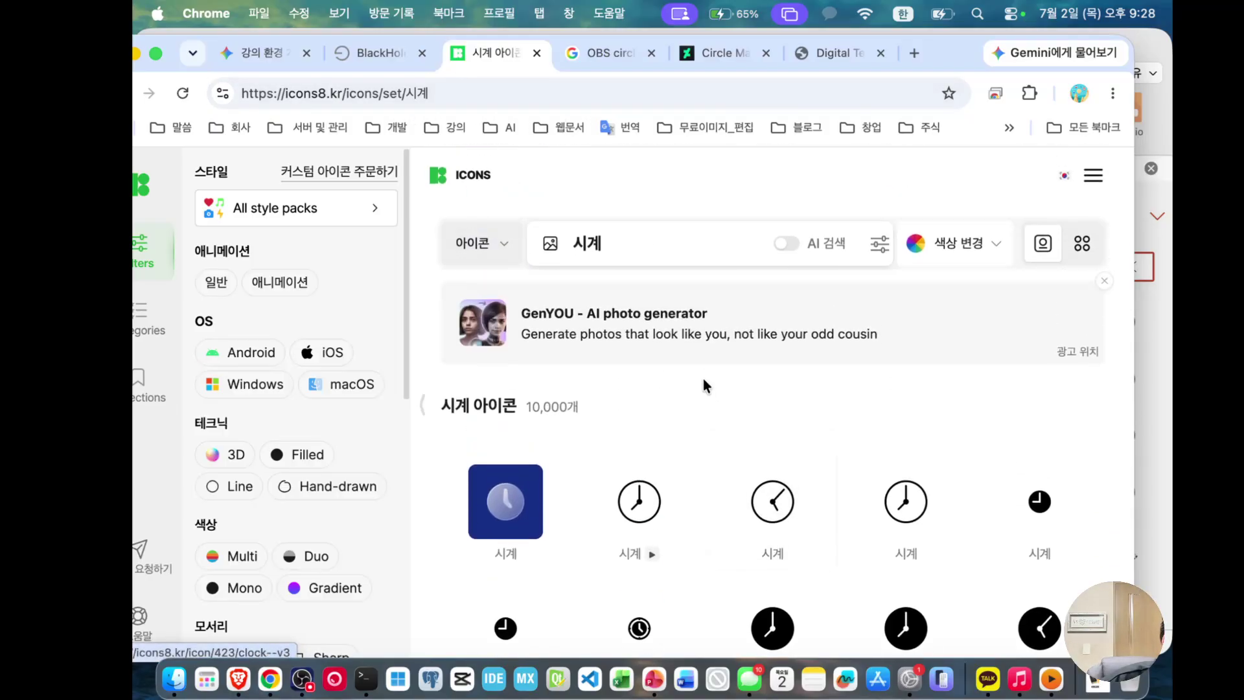
{"action": "key", "text": "super+m"}
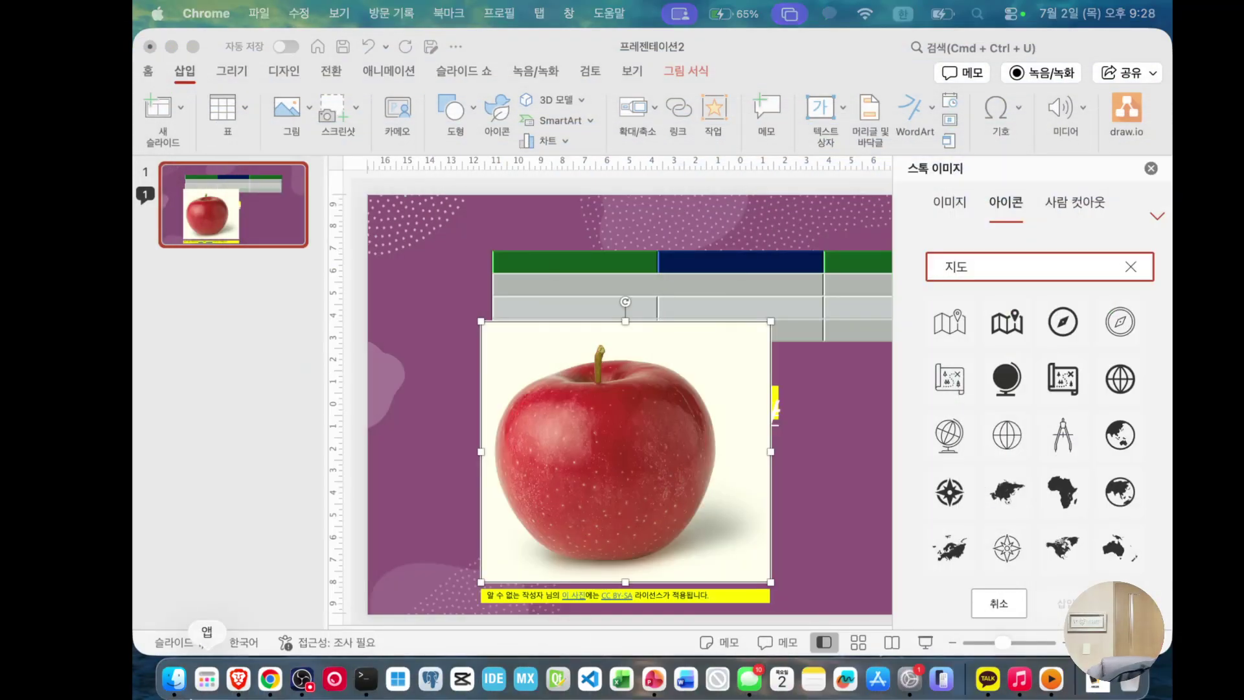
{"action": "left_click", "coordinate": [765, 65]}
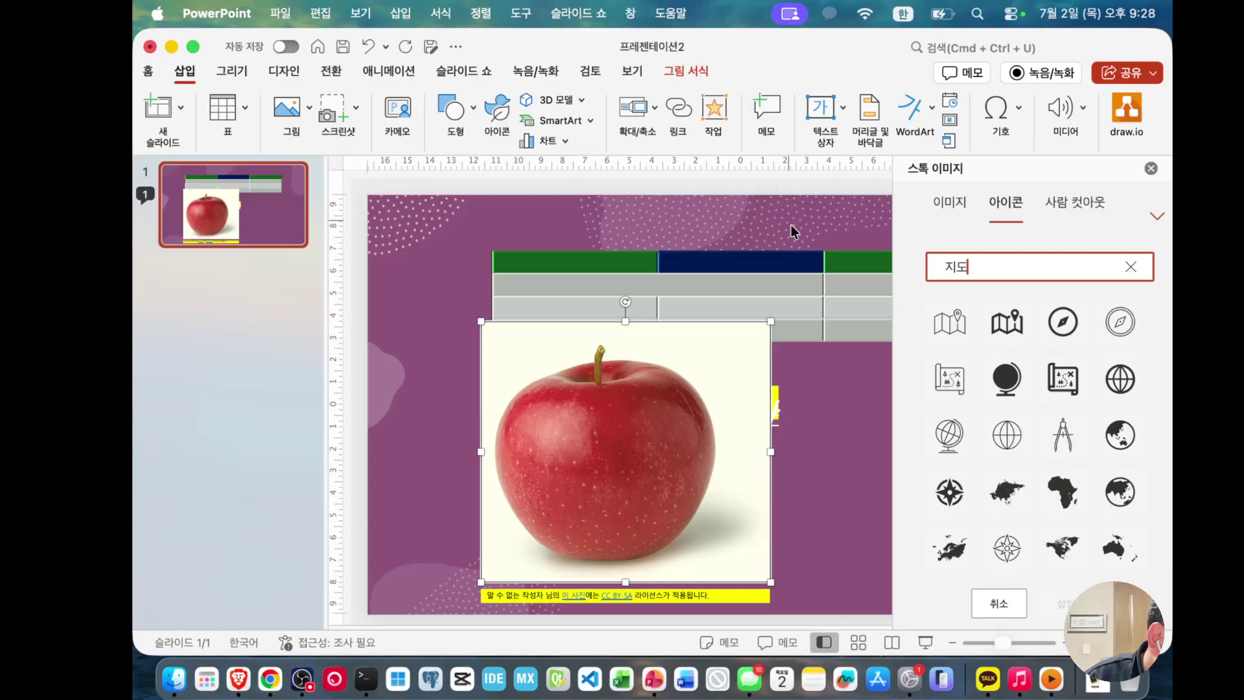
Step: Close the stock images, then open a new comment on the selected table cells and leave it without entering text
{"action": "left_click_drag", "start_coordinate": [795, 254], "coordinate": [784, 274]}
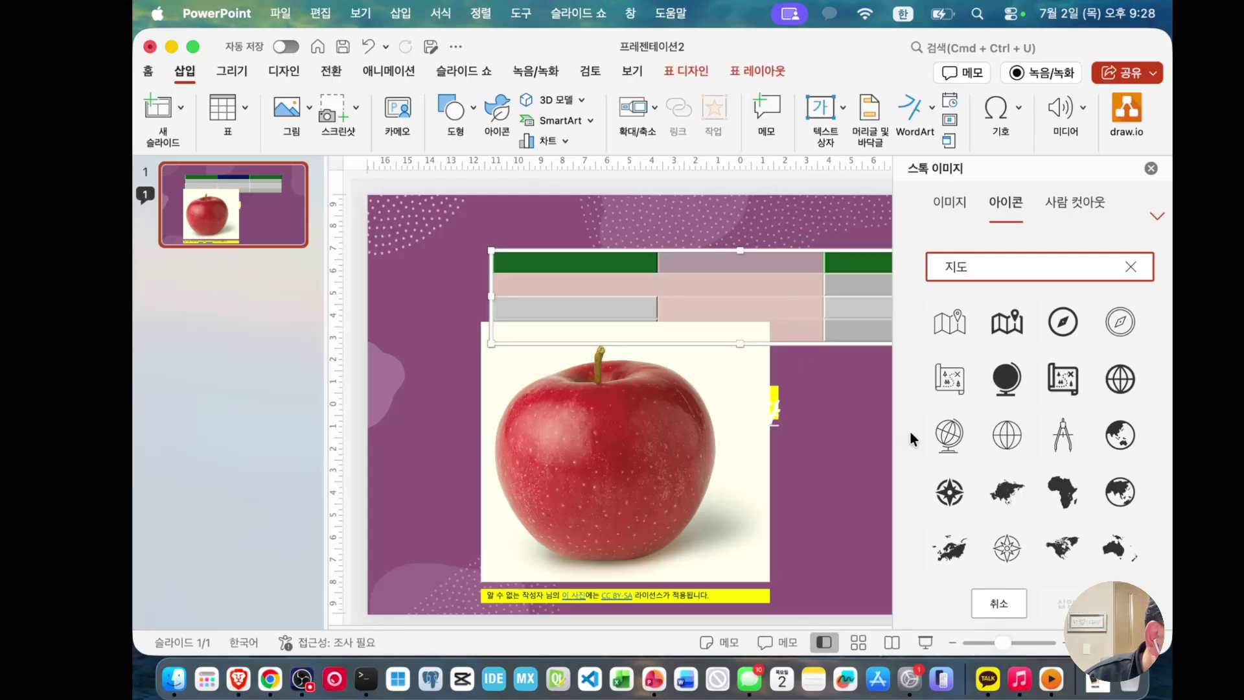
{"action": "left_click", "coordinate": [1151, 170]}
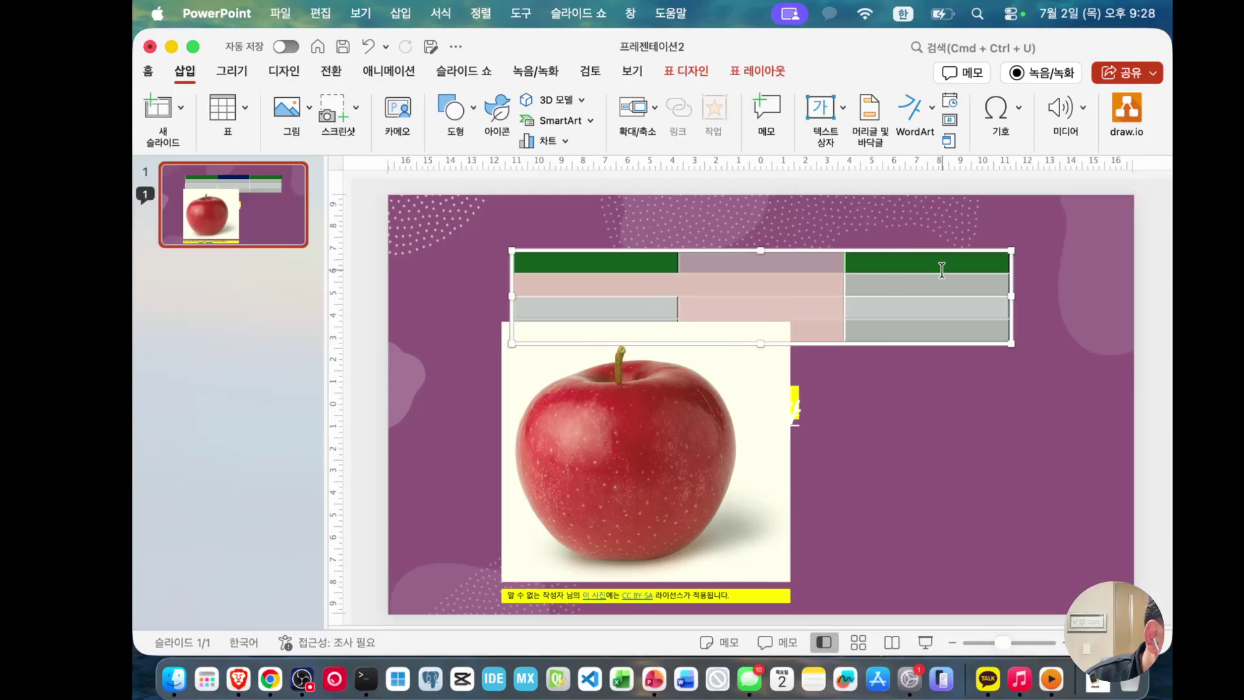
{"action": "left_click", "coordinate": [774, 108]}
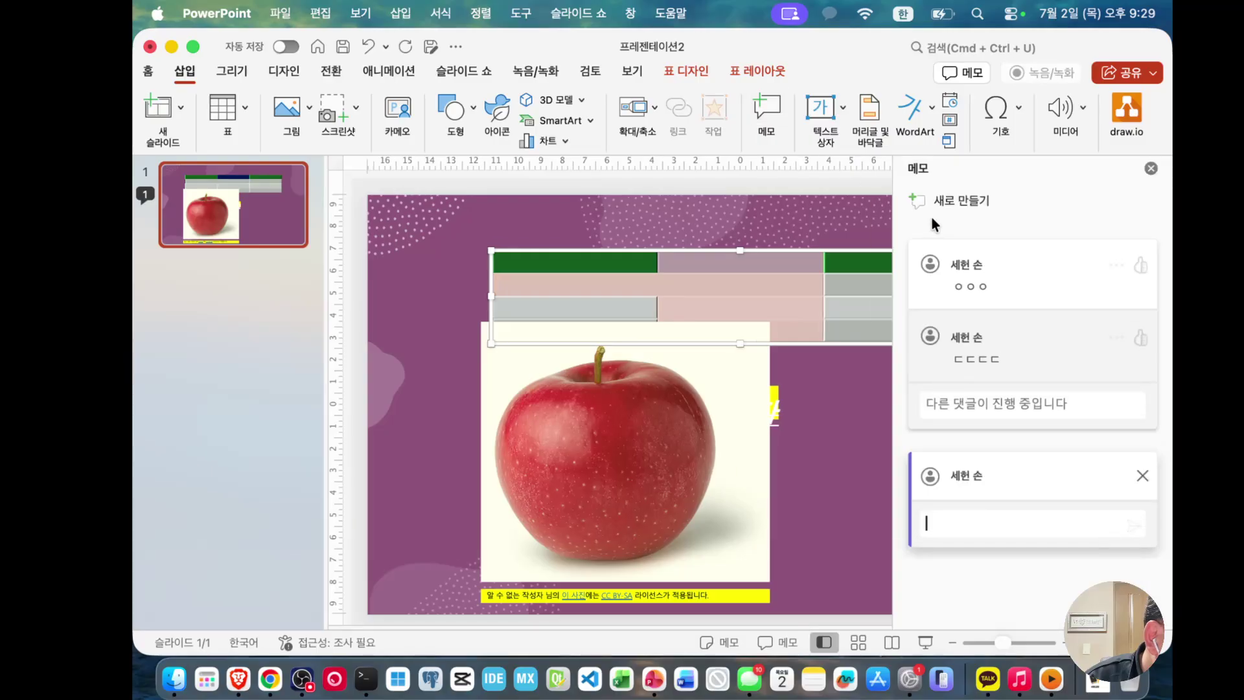
{"action": "left_click", "coordinate": [1151, 170]}
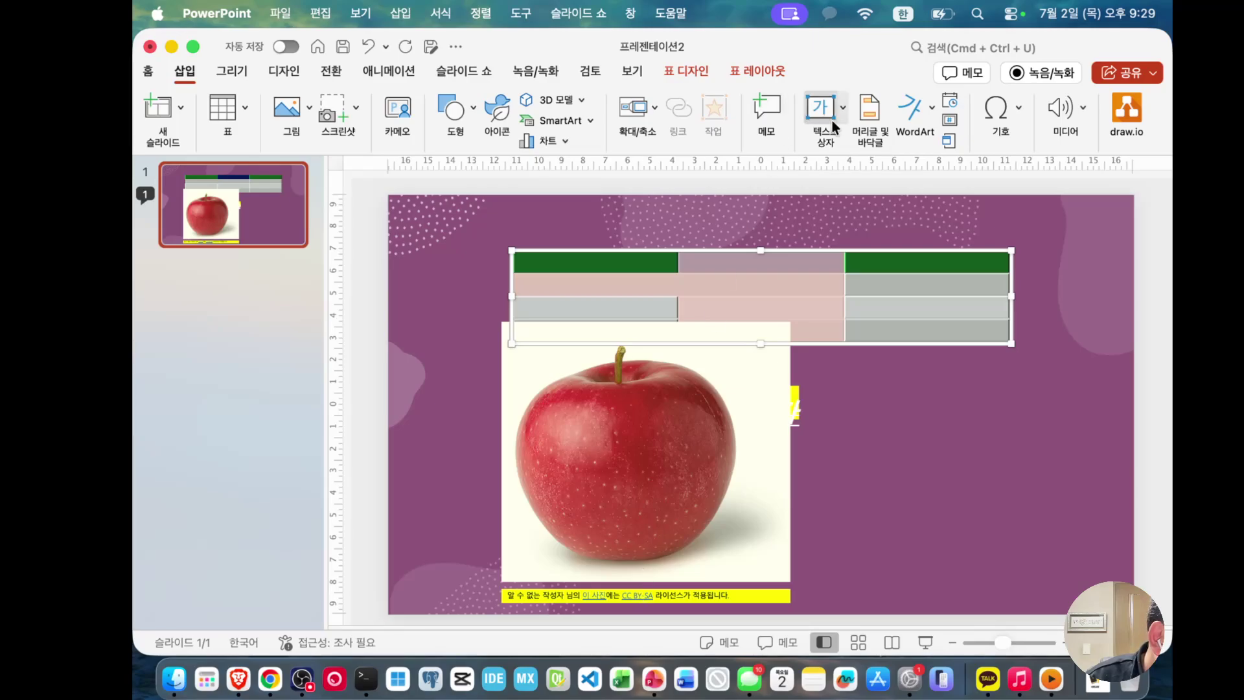
Step: In the slide header and footer settings, turn on the automatically updated date and slide numbers starting at 2
{"action": "left_click", "coordinate": [871, 119]}
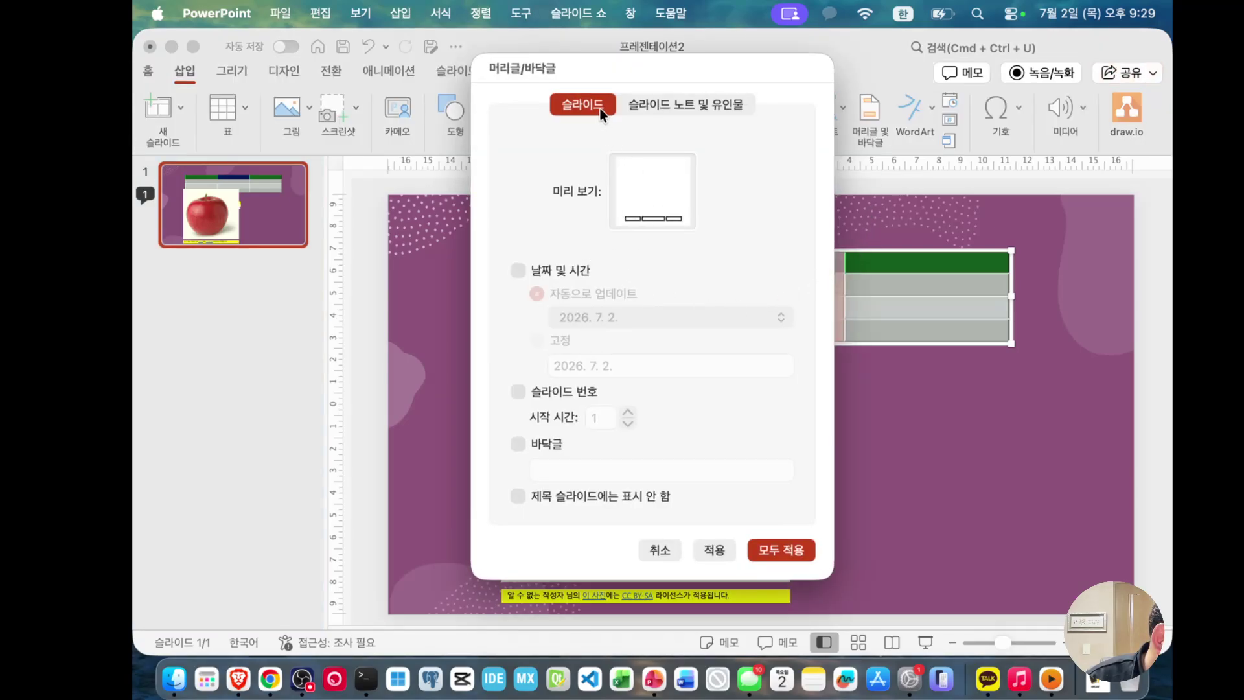
{"action": "left_click", "coordinate": [518, 270]}
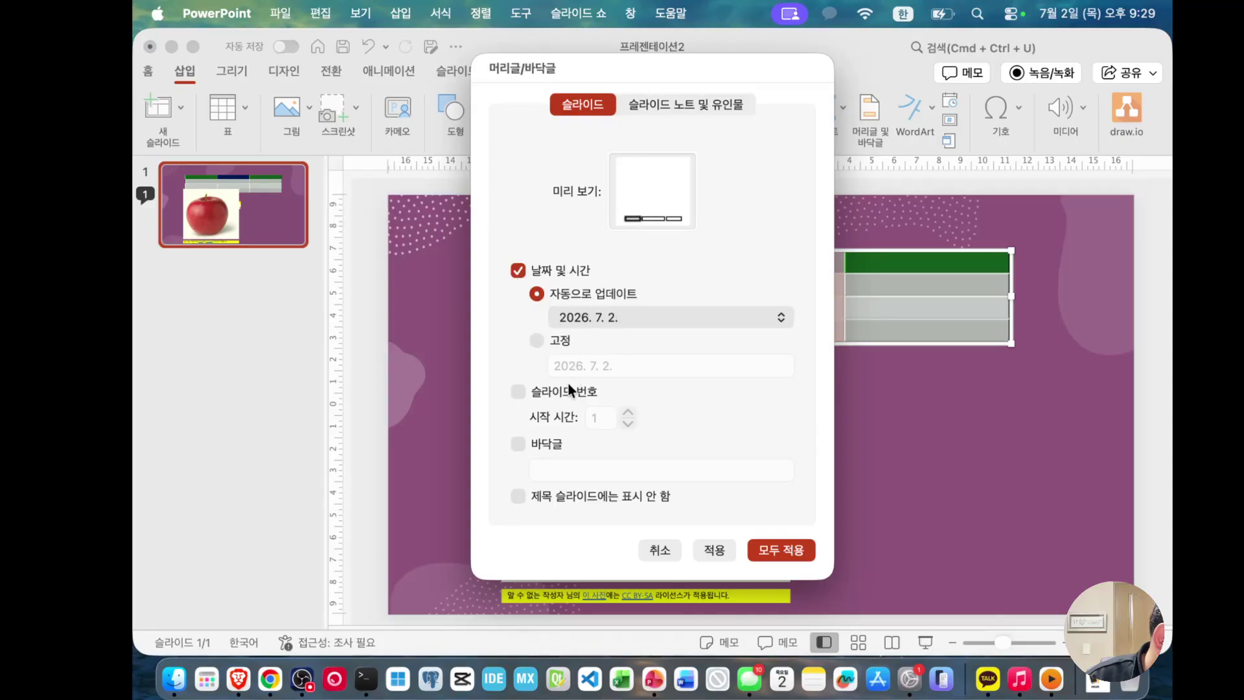
{"action": "left_click", "coordinate": [523, 391]}
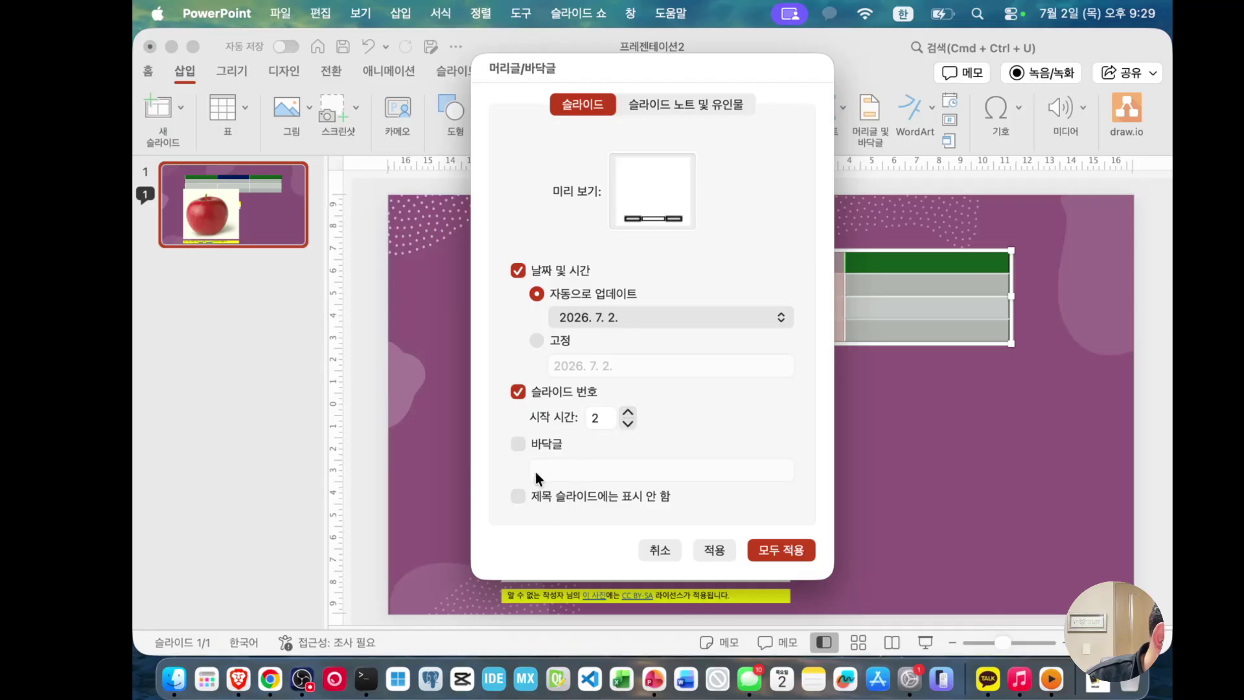
Step: Add the footer text 임마누엘교회 and apply the header and footer settings to all slides
{"action": "left_click", "coordinate": [522, 447]}
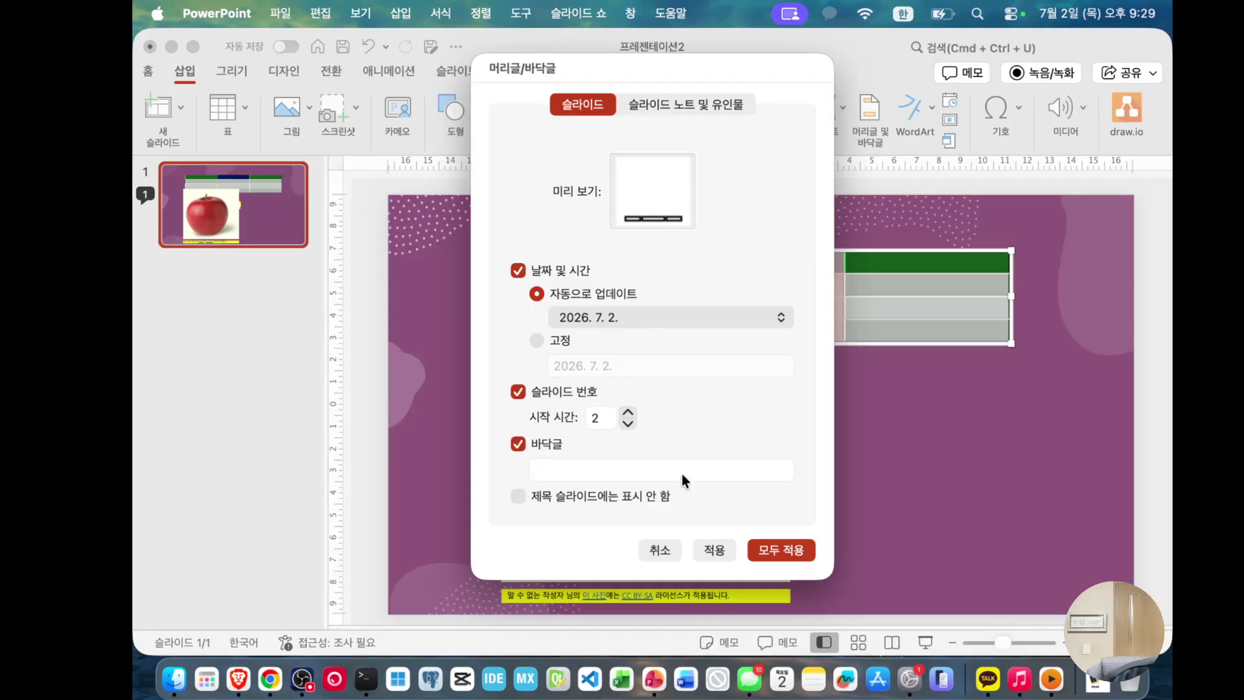
{"action": "left_click", "coordinate": [611, 473]}
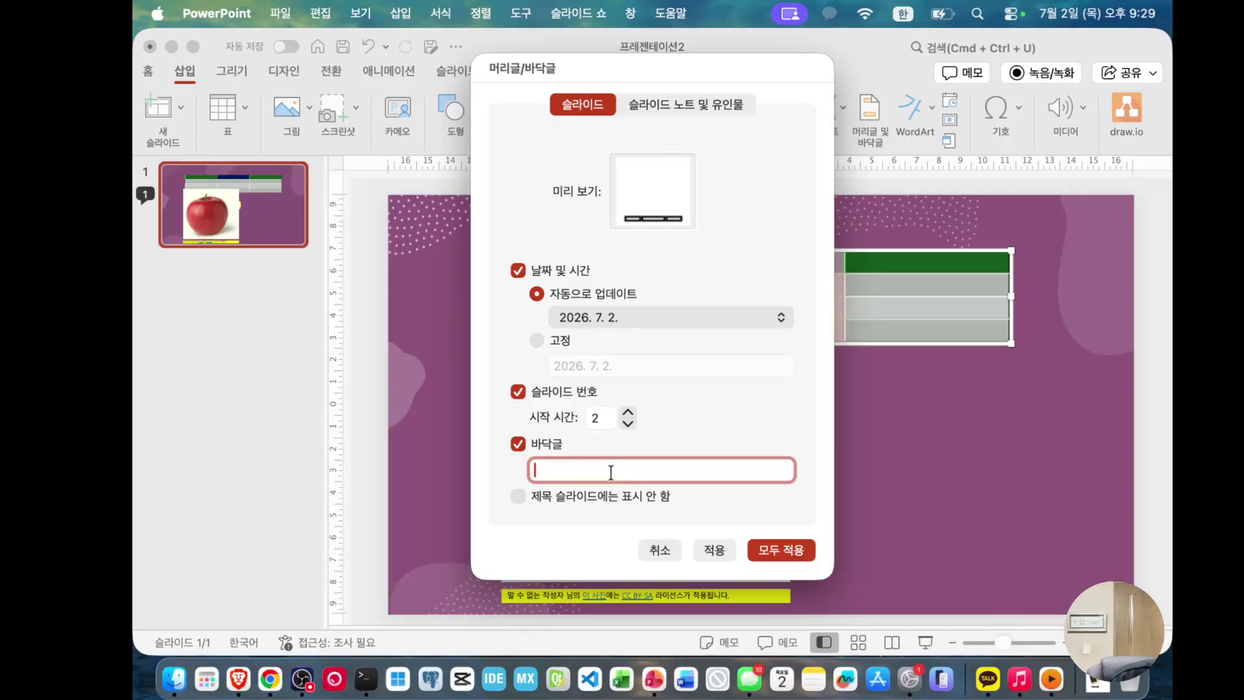
{"action": "type", "text": "임마능"}
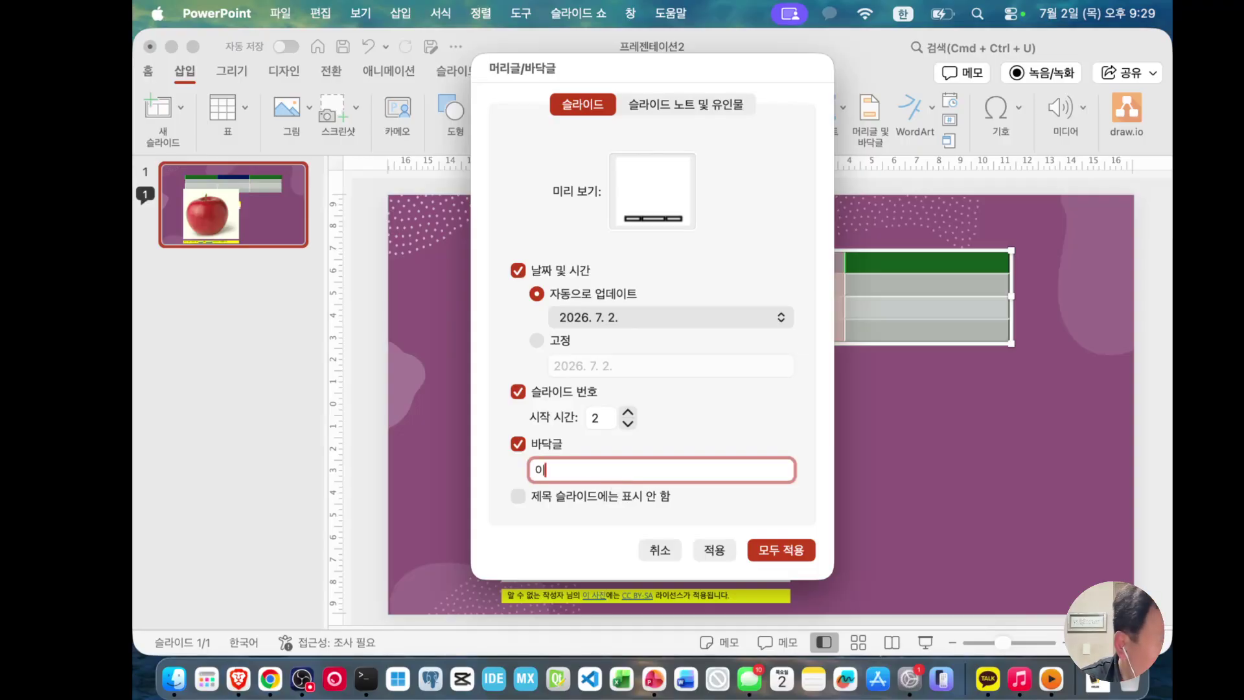
{"action": "type", "text": "엘교회"}
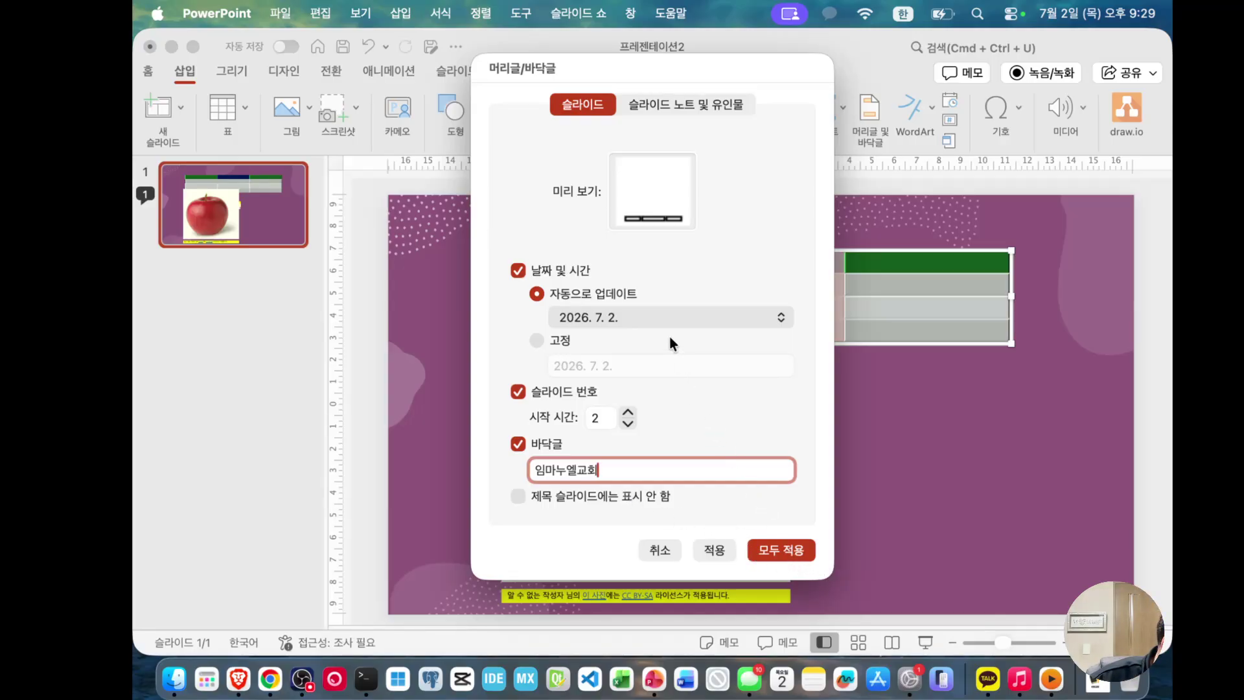
{"action": "left_click", "coordinate": [779, 545]}
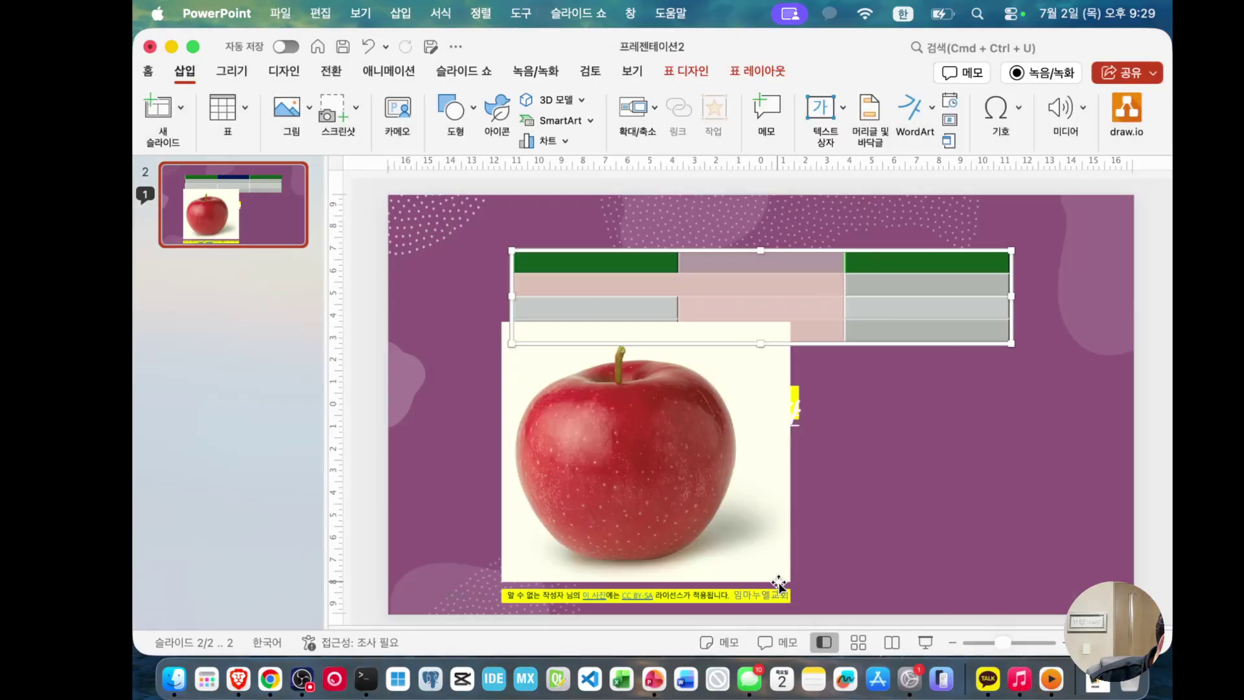
Step: Move the footer text box to the right, clear of the apple's attribution text, and widen it on both sides
{"action": "left_click", "coordinate": [681, 615]}
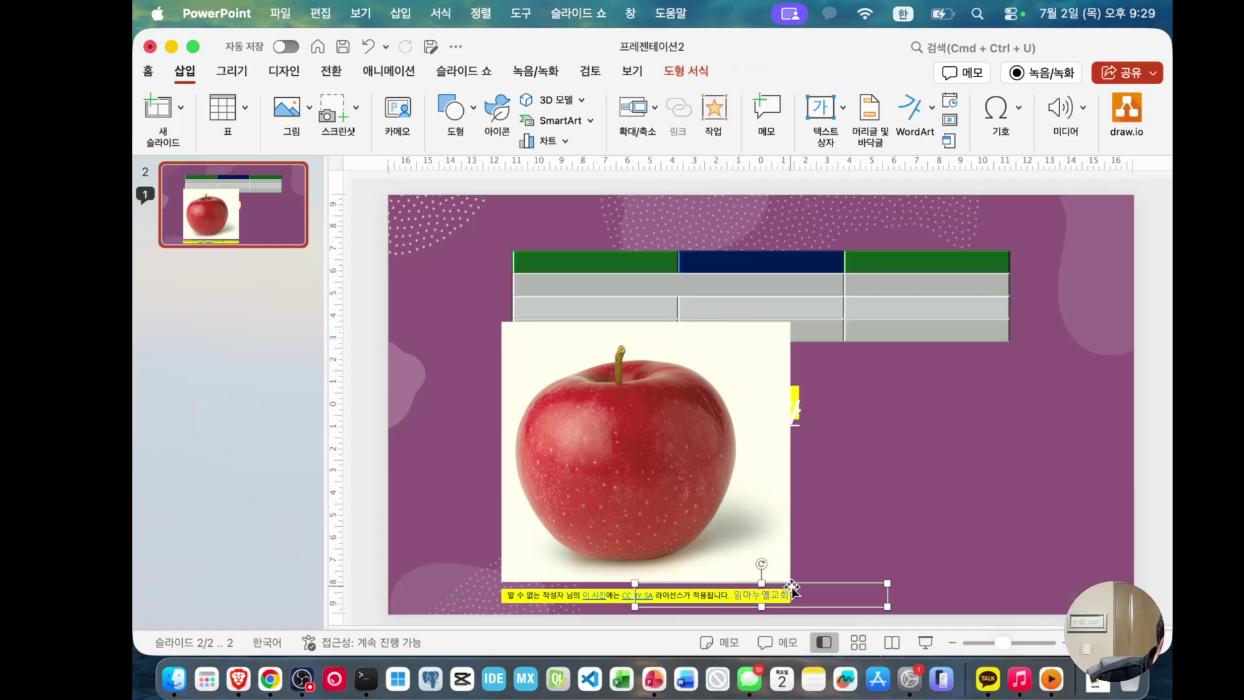
{"action": "left_click_drag", "start_coordinate": [809, 587], "coordinate": [944, 586]}
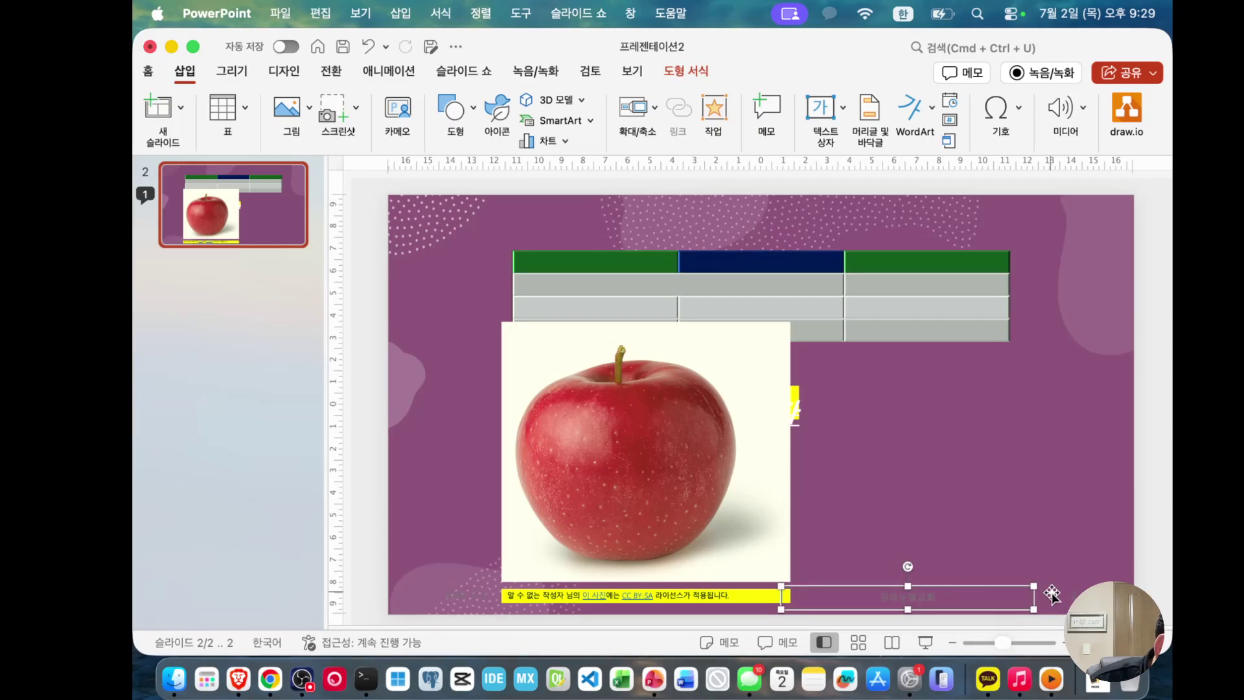
{"action": "left_click_drag", "start_coordinate": [1037, 609], "coordinate": [1106, 610]}
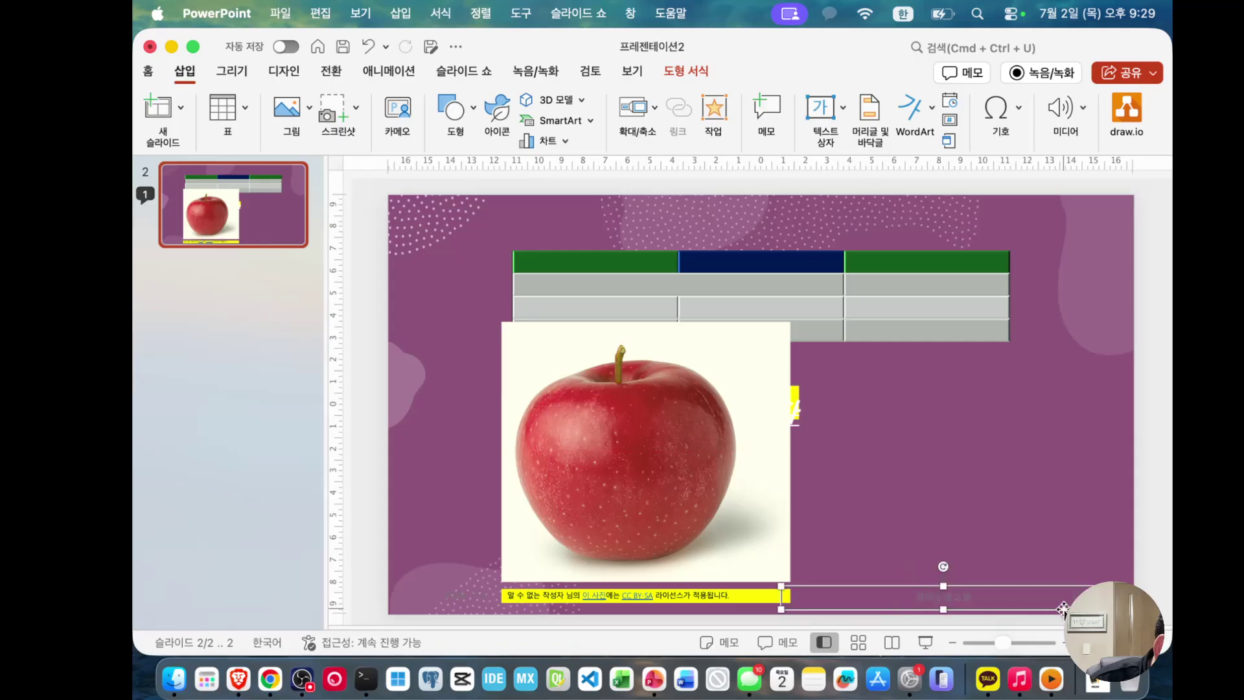
{"action": "left_click_drag", "start_coordinate": [783, 609], "coordinate": [739, 609]}
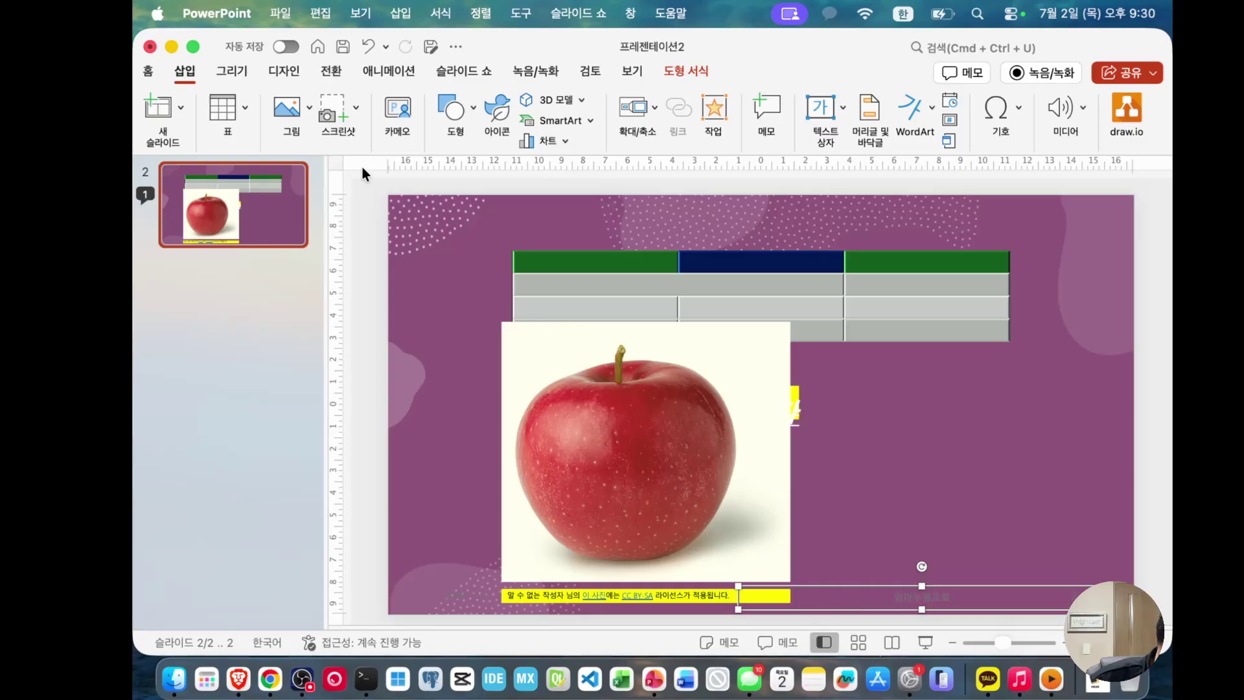
Step: Colour the footer text white and place its box at the bottom centre of the slide
{"action": "left_click", "coordinate": [147, 73]}
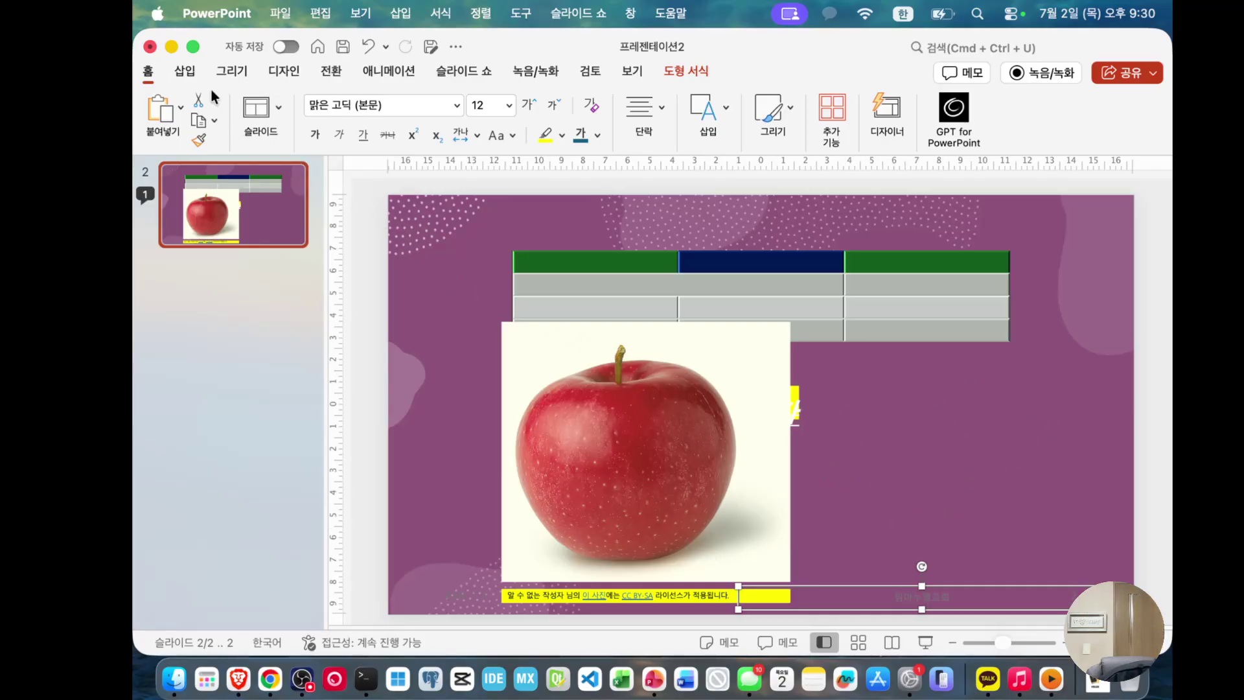
{"action": "left_click", "coordinate": [284, 73]}
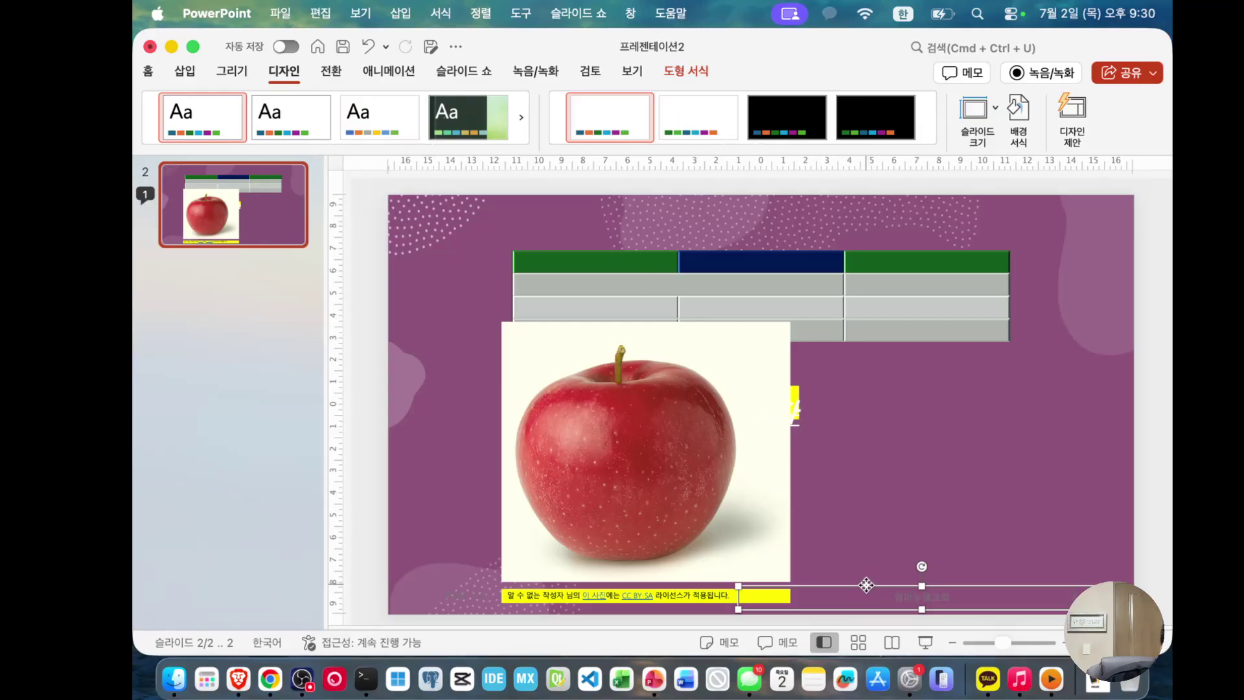
{"action": "mouse_move", "coordinate": [866, 585]}
{"action": "left_mouse_down"}
{"action": "mouse_move", "coordinate": [877, 528]}
{"action": "mouse_move", "coordinate": [877, 567]}
{"action": "left_mouse_up"}
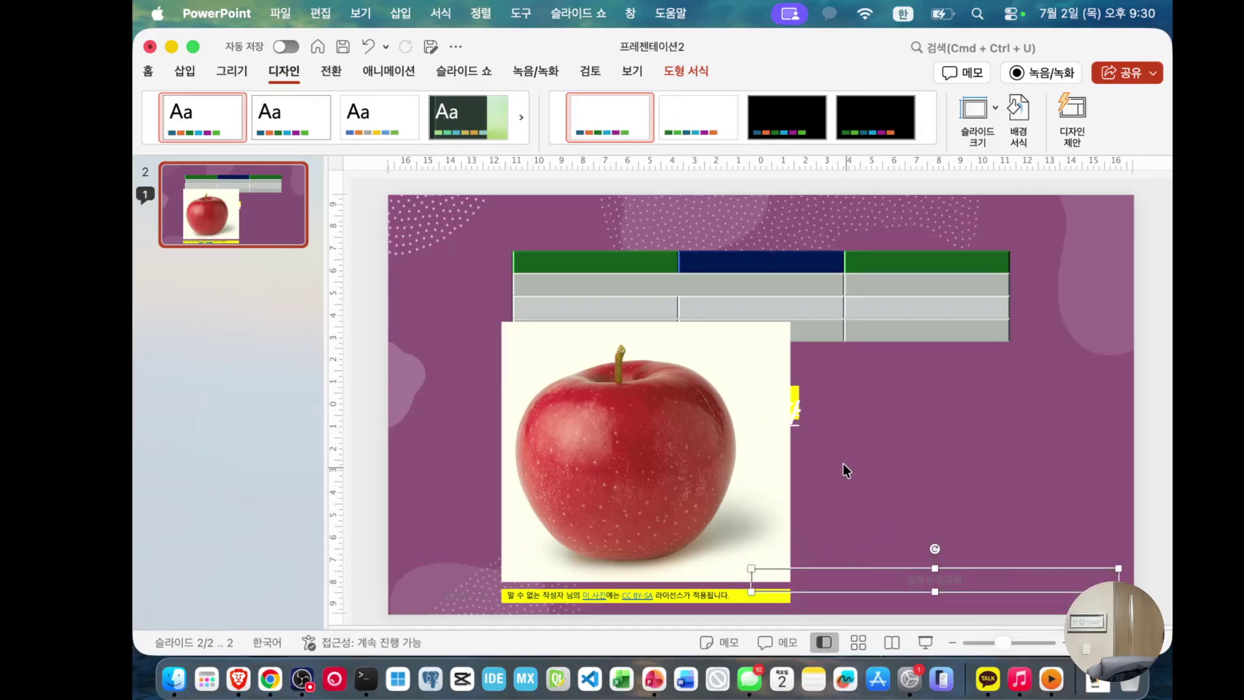
{"action": "left_click", "coordinate": [149, 72]}
{"action": "left_click", "coordinate": [187, 72]}
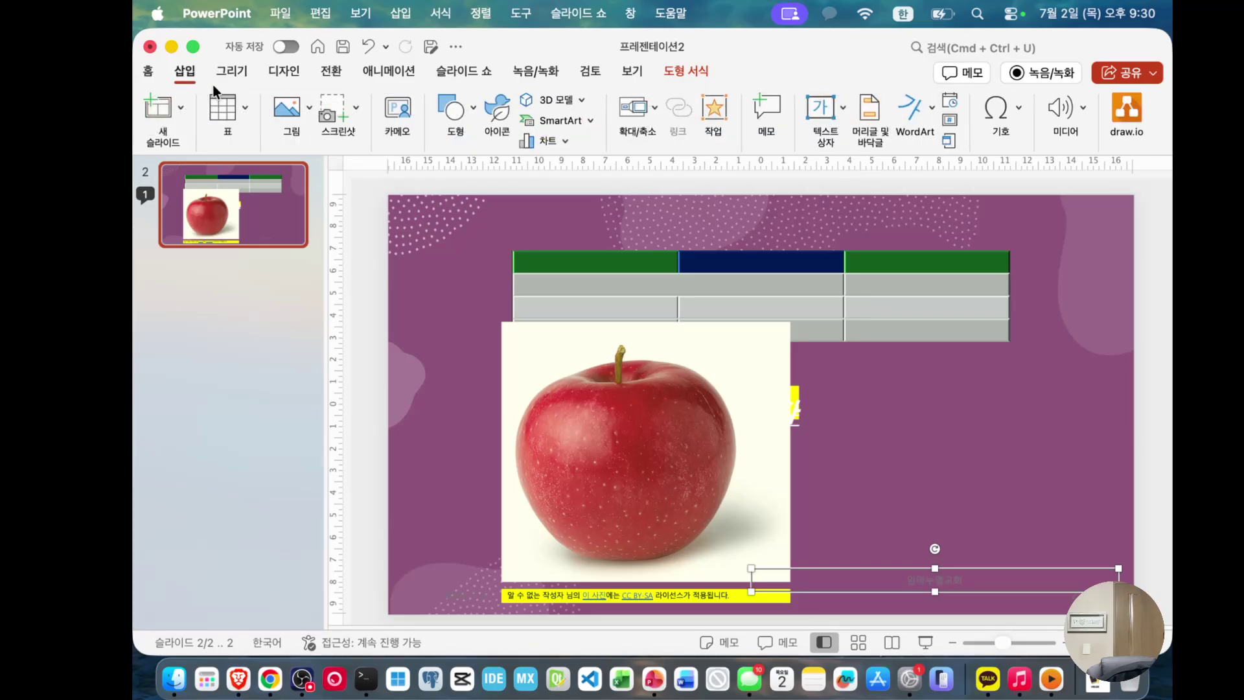
{"action": "left_click", "coordinate": [195, 76]}
{"action": "left_click", "coordinate": [194, 76]}
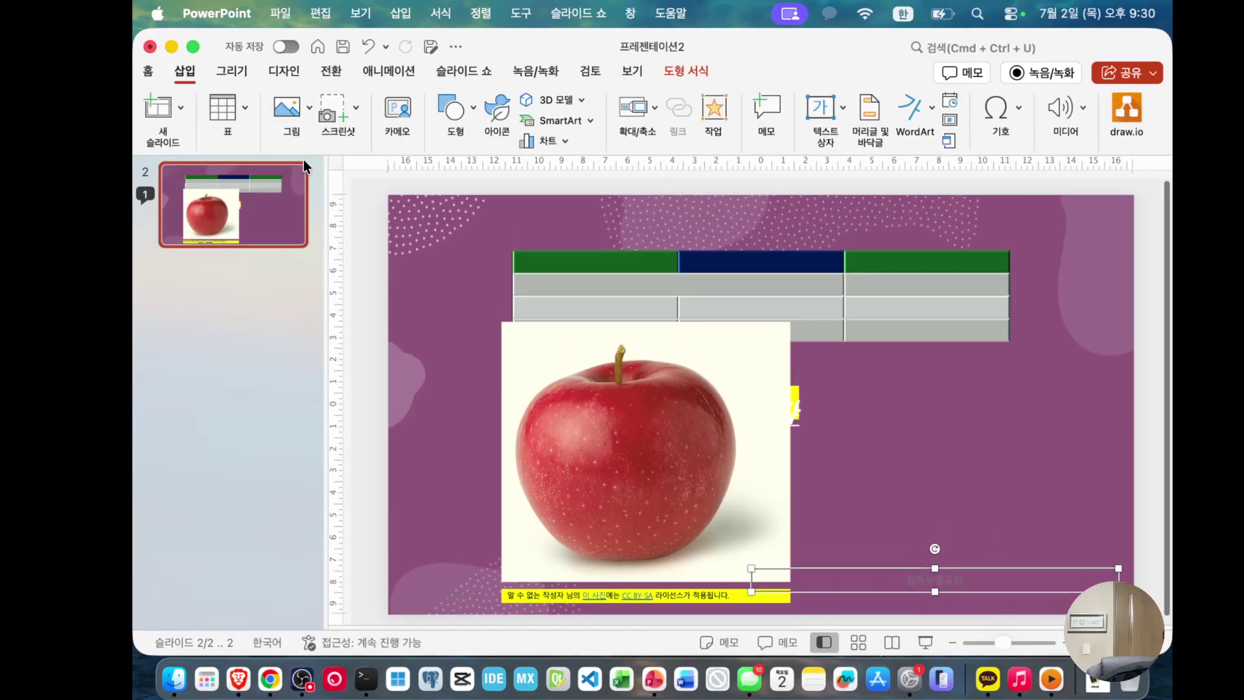
{"action": "left_click", "coordinate": [151, 77]}
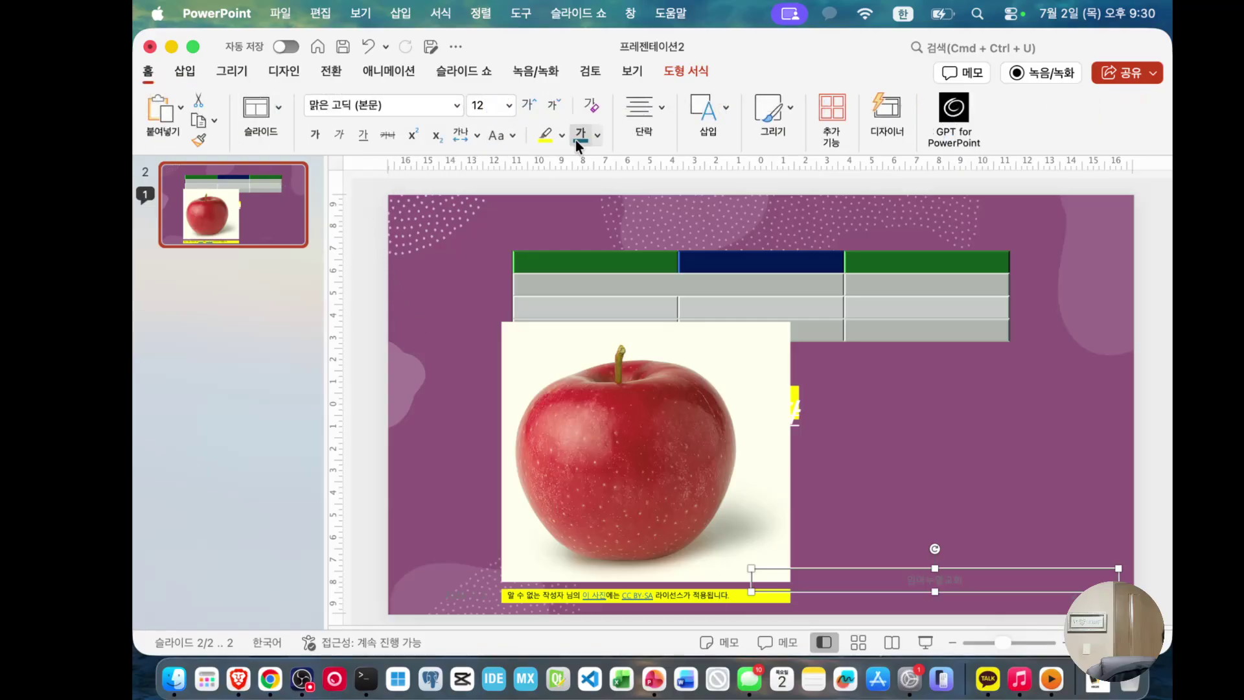
{"action": "left_click", "coordinate": [598, 136]}
{"action": "left_click", "coordinate": [586, 199]}
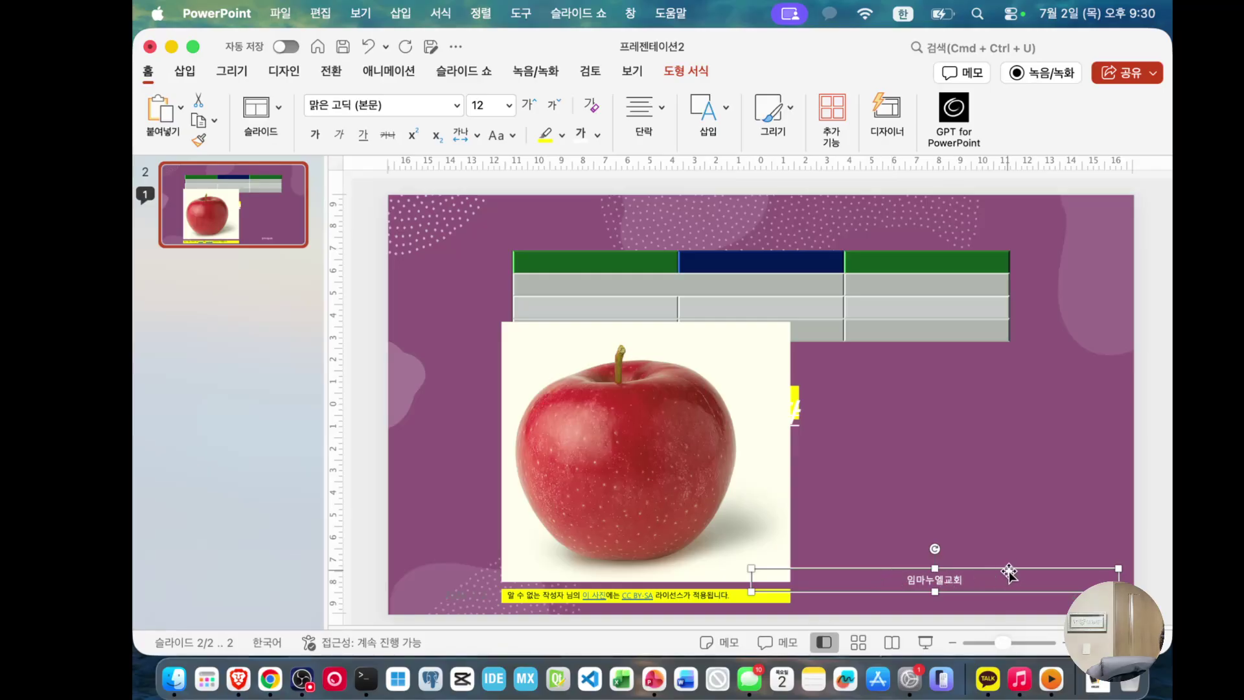
{"action": "left_click_drag", "start_coordinate": [1017, 570], "coordinate": [857, 582]}
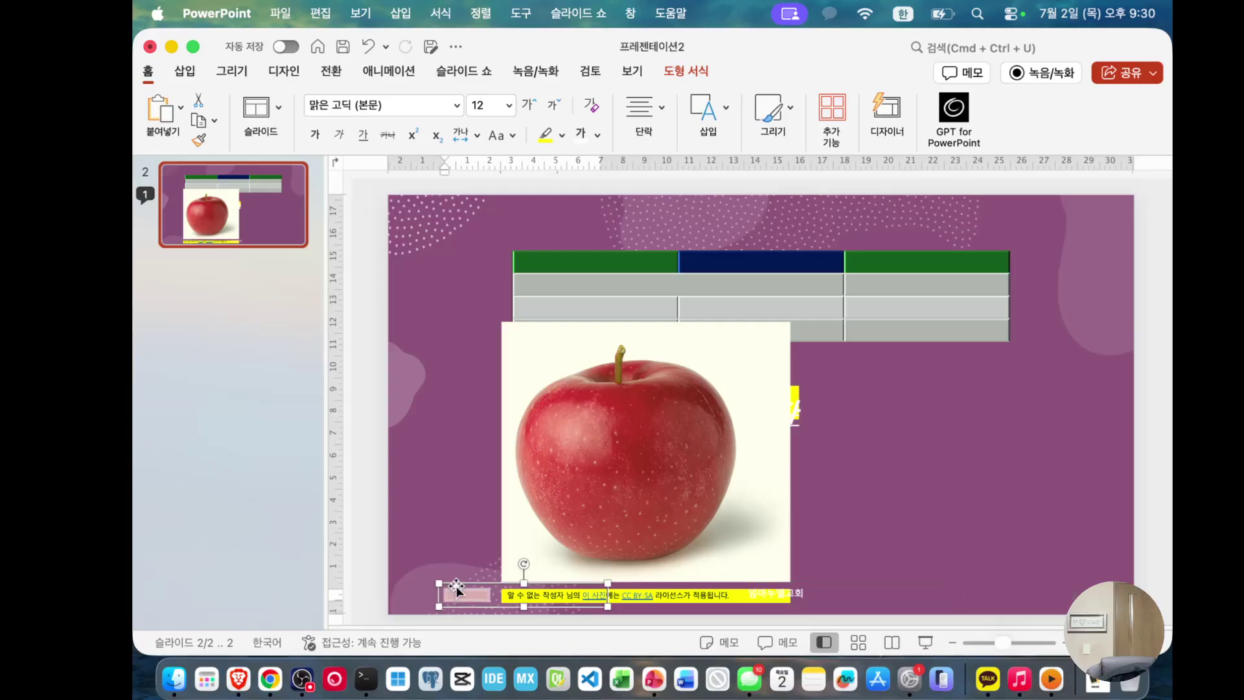
Step: Shift the date box left, clear of the apple's attribution, and colour both the date and the slide number white
{"action": "left_click_drag", "start_coordinate": [457, 588], "coordinate": [438, 588]}
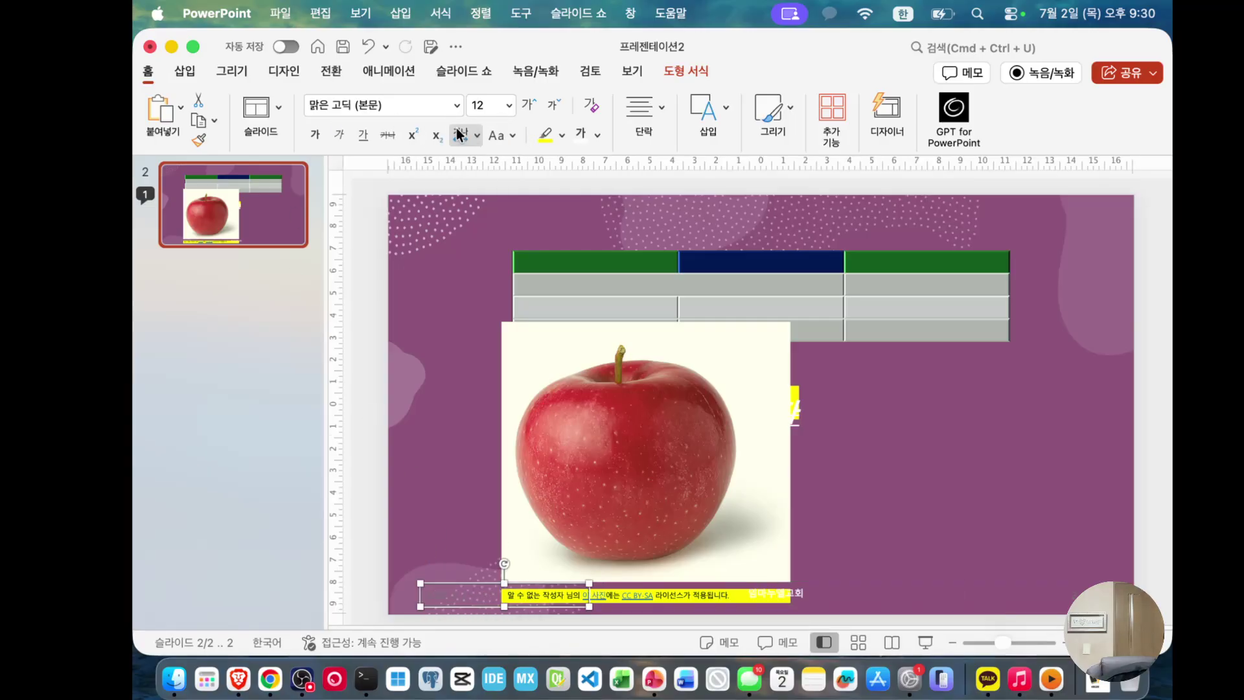
{"action": "left_click", "coordinate": [588, 139]}
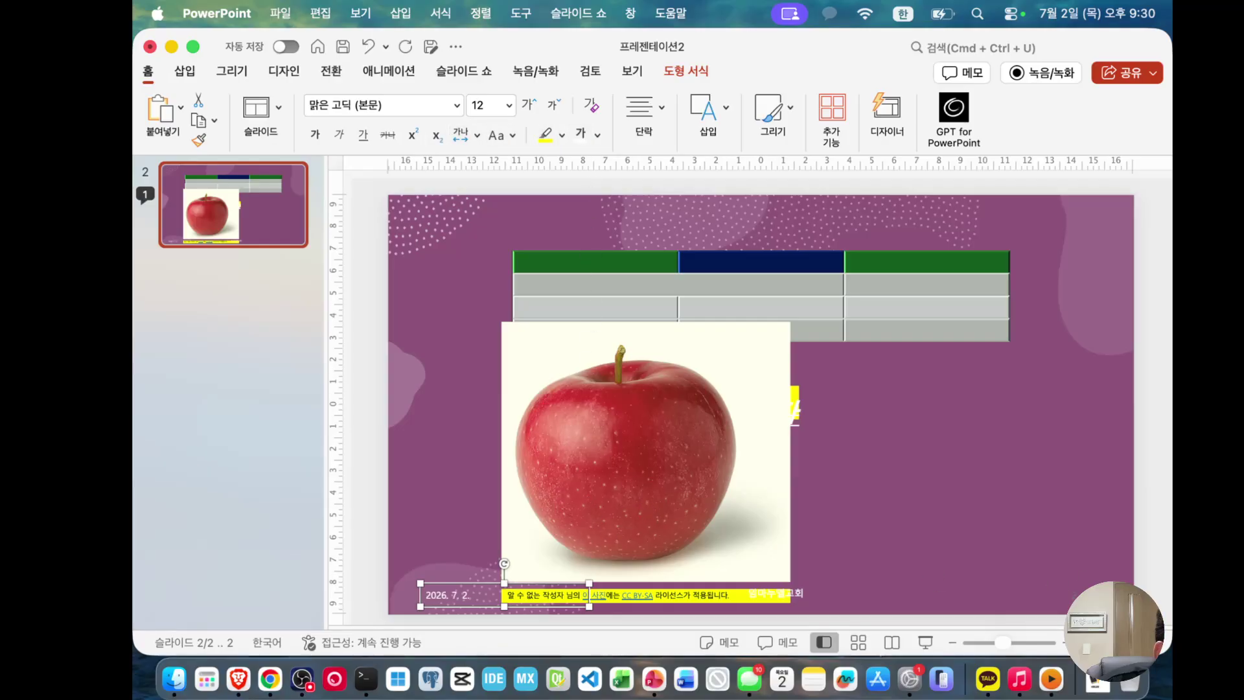
{"action": "left_click", "coordinate": [1073, 596]}
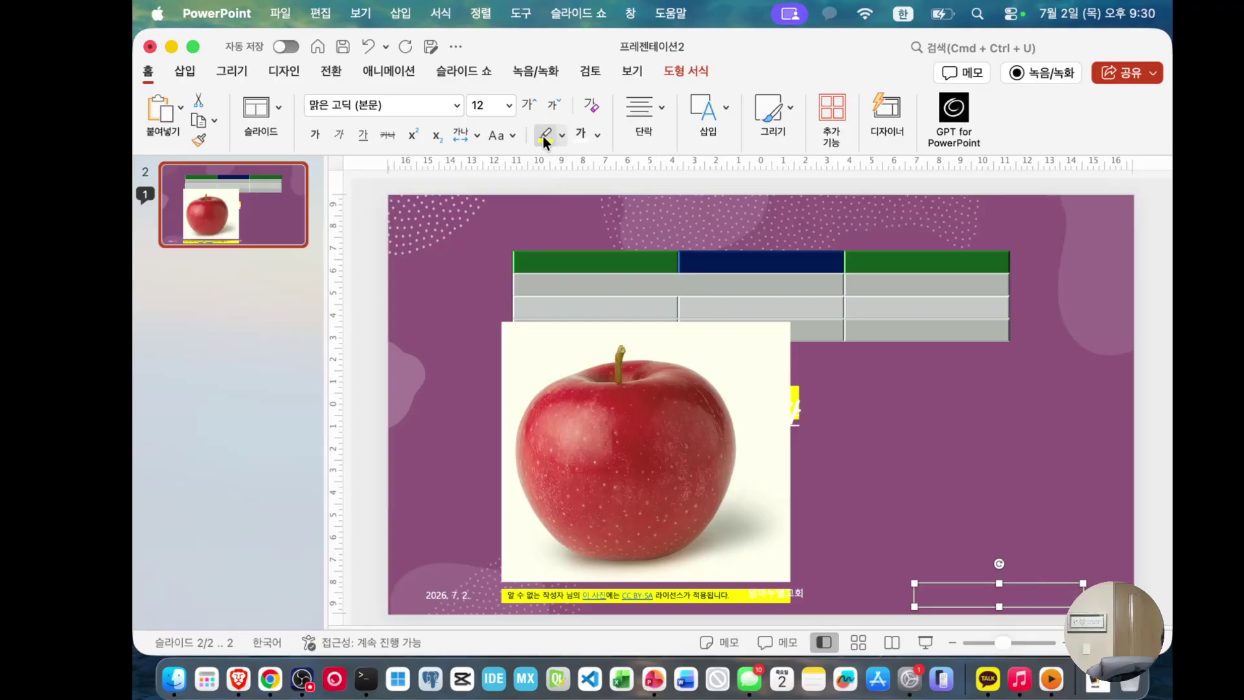
{"action": "left_click", "coordinate": [580, 139]}
{"action": "left_click", "coordinate": [910, 489]}
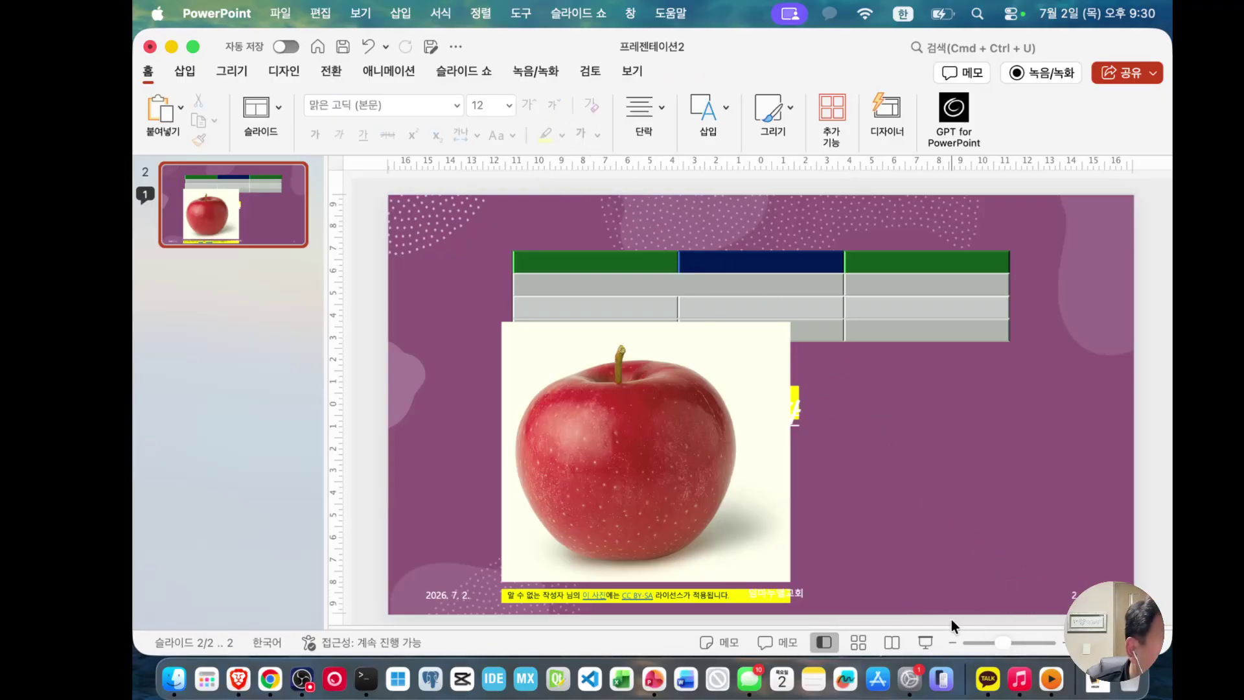
Step: Look through the options for inserting equations, symbols, video and audio
{"action": "left_click", "coordinate": [275, 70]}
{"action": "left_click", "coordinate": [331, 70]}
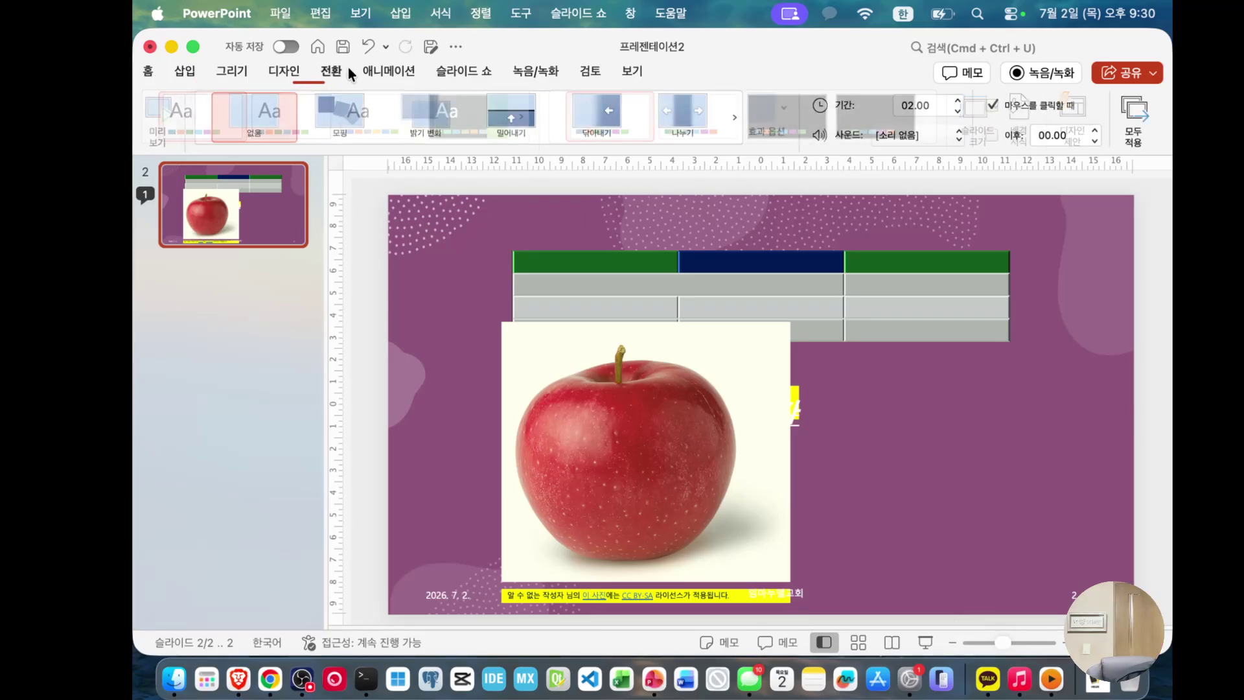
{"action": "left_click", "coordinate": [289, 72]}
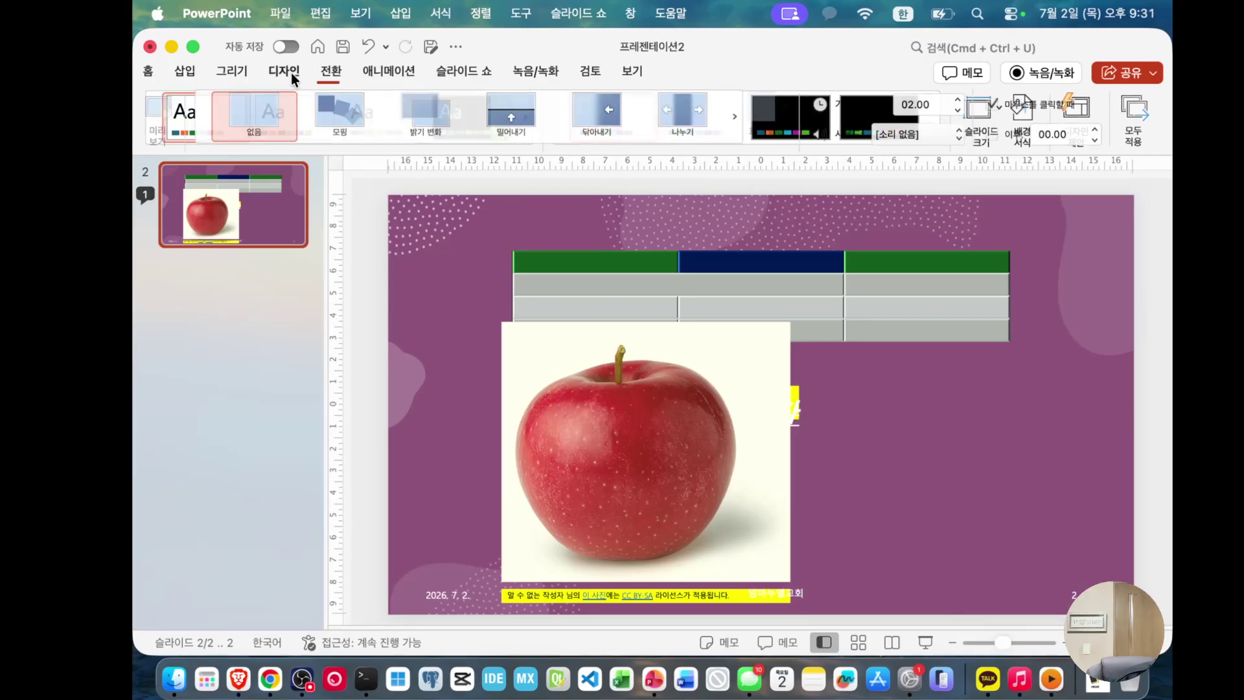
{"action": "left_click", "coordinate": [240, 70]}
{"action": "left_click", "coordinate": [189, 70]}
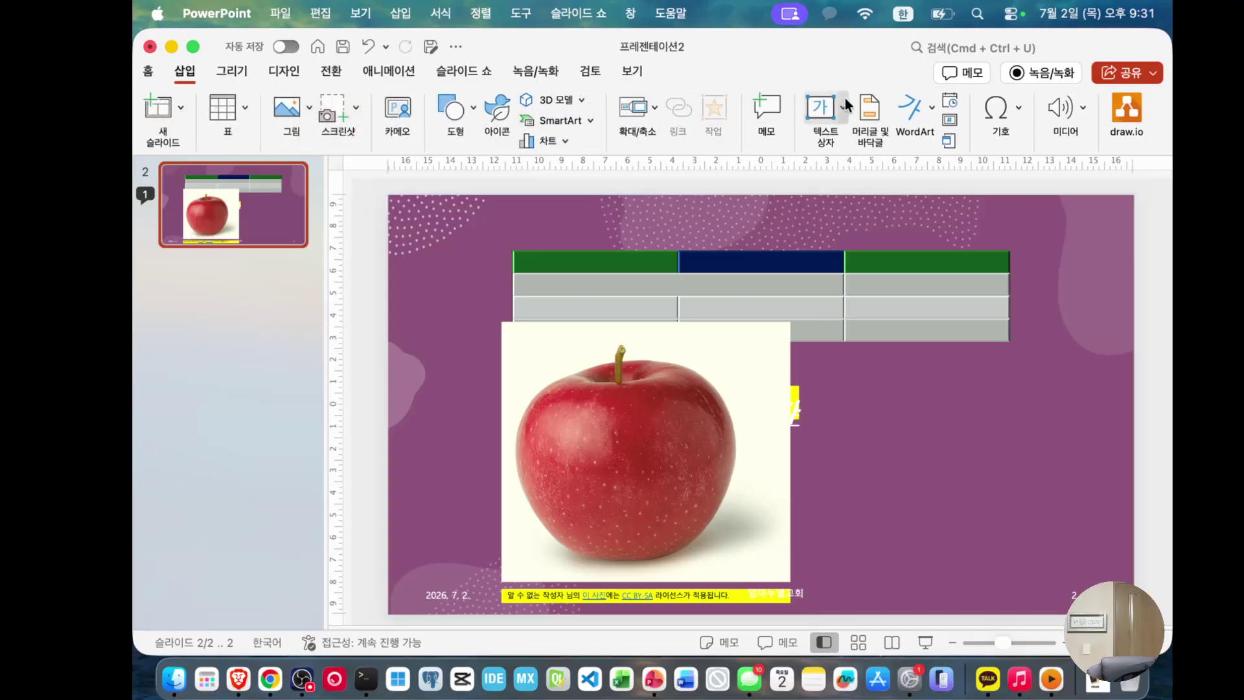
{"action": "left_click", "coordinate": [1020, 115]}
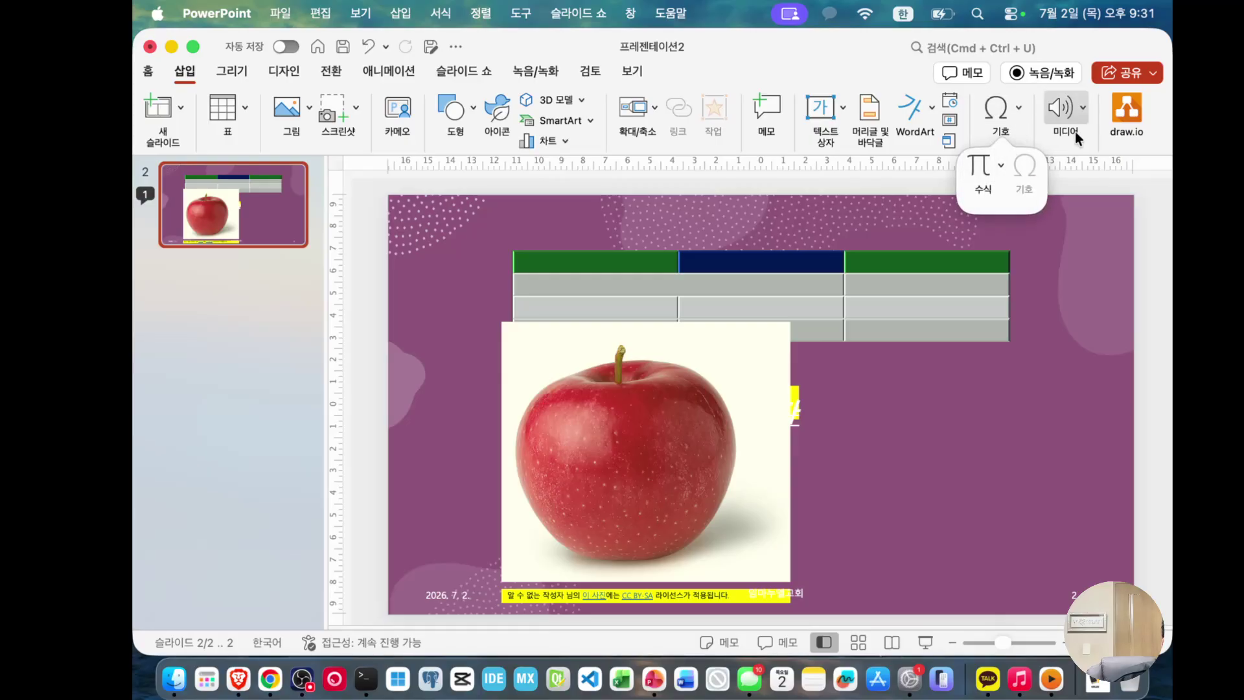
{"action": "left_click", "coordinate": [1081, 114]}
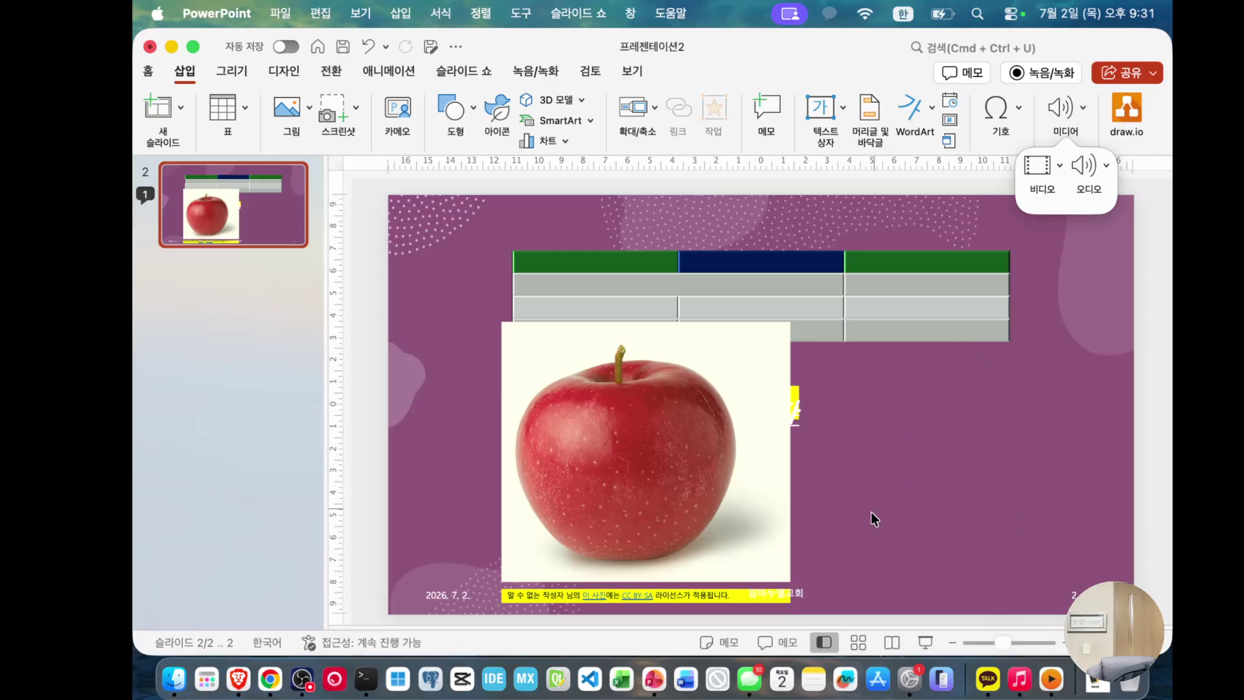
{"action": "left_click", "coordinate": [943, 484]}
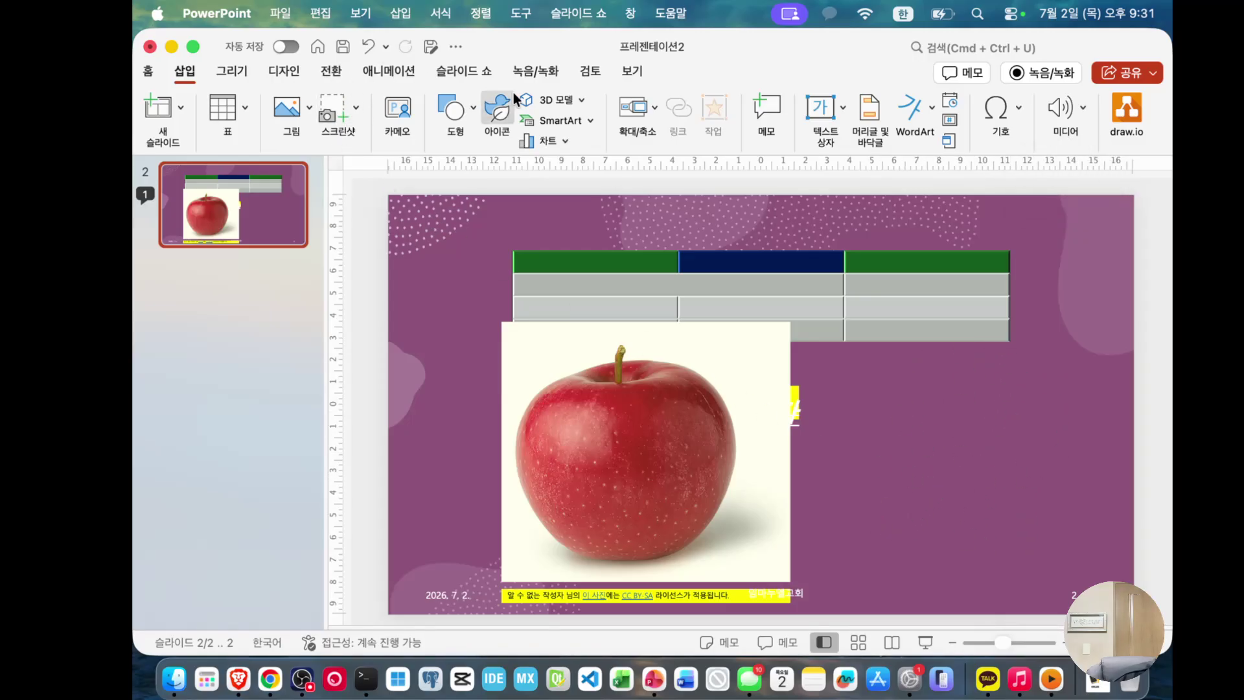
Step: Paste two copies of slide 2 after it to make slides 3 and 4
{"action": "left_click", "coordinate": [332, 71]}
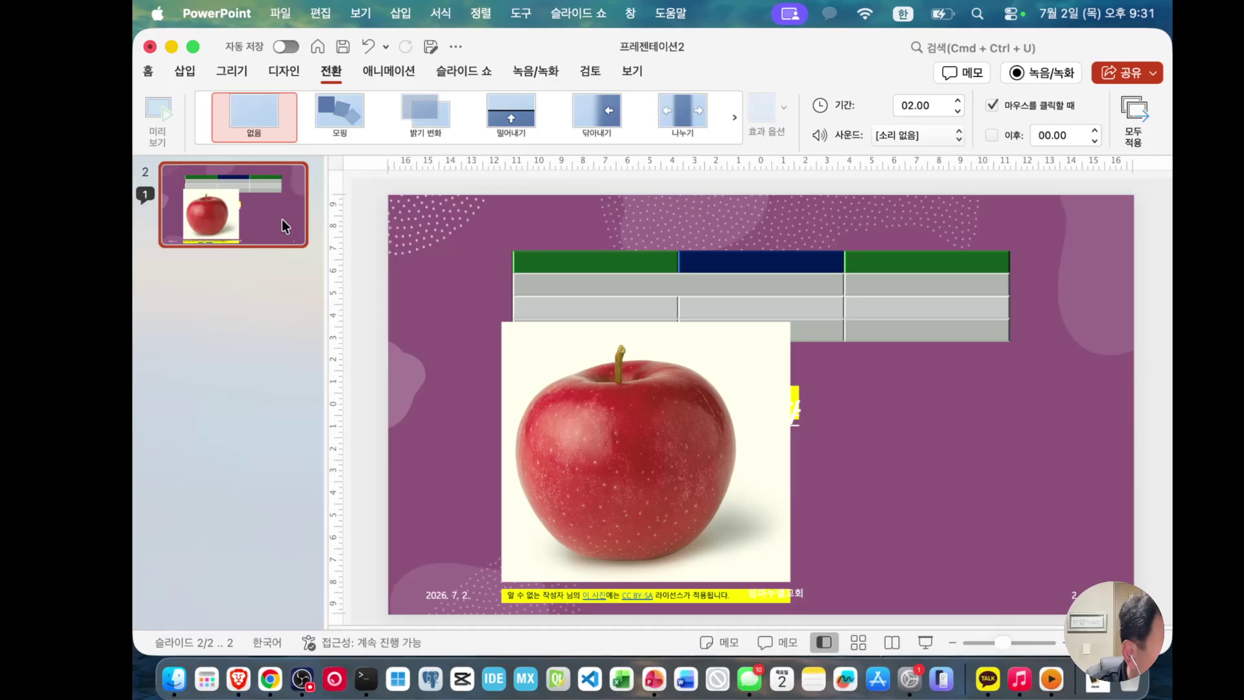
{"action": "key", "text": "super+v"}
{"action": "key", "text": "super+v"}
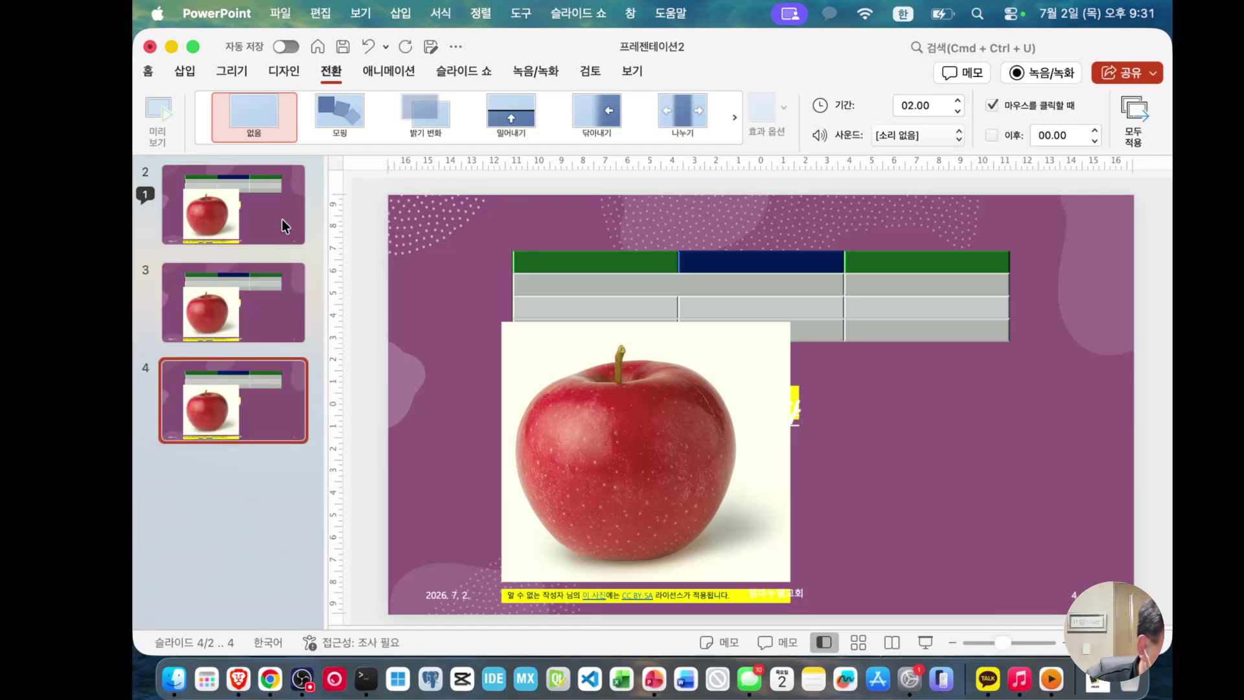
Step: On slide 4, shrink the apple picture to about 60% of its size and place it over the table's left end
{"action": "left_click_drag", "start_coordinate": [602, 354], "coordinate": [541, 299]}
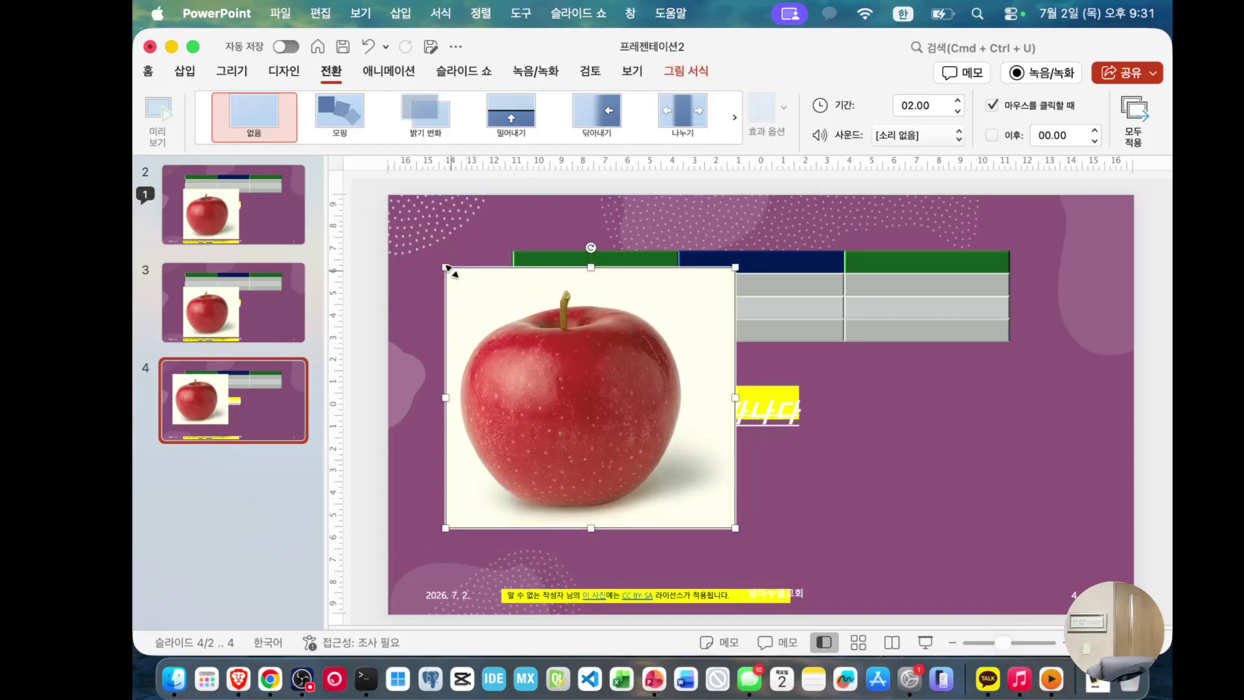
{"action": "left_click_drag", "start_coordinate": [448, 269], "coordinate": [569, 376]}
{"action": "left_click_drag", "start_coordinate": [626, 419], "coordinate": [511, 332]}
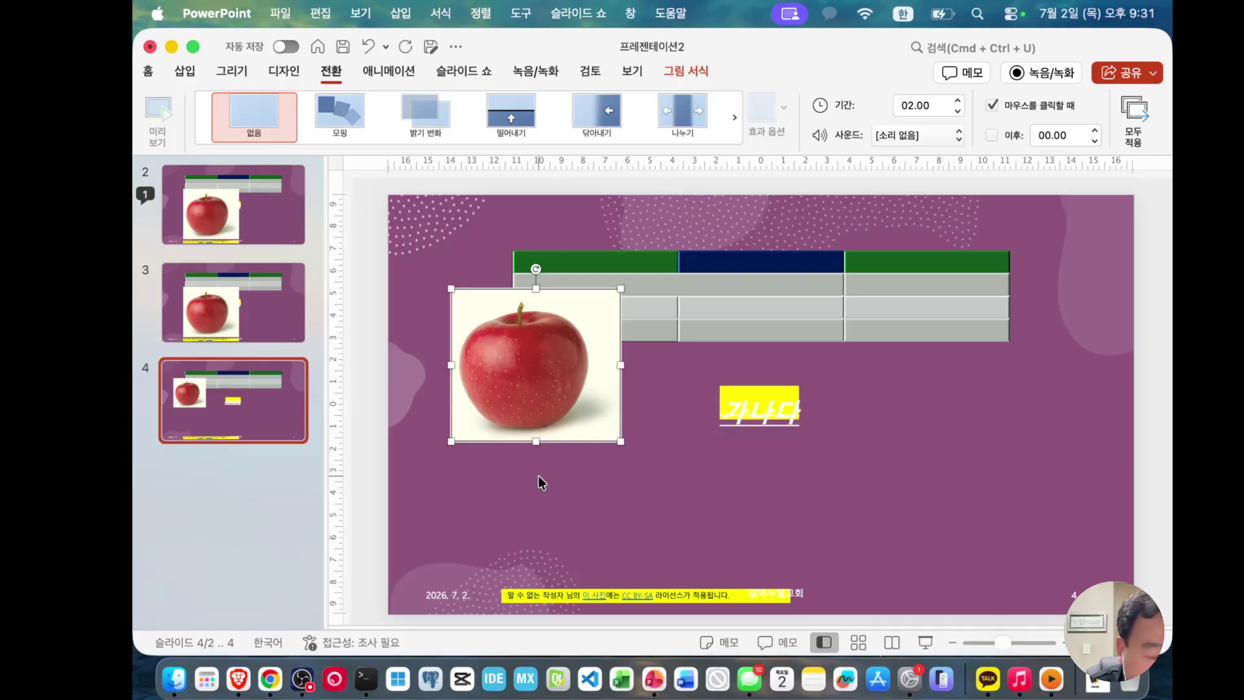
{"action": "key", "text": "super+v"}
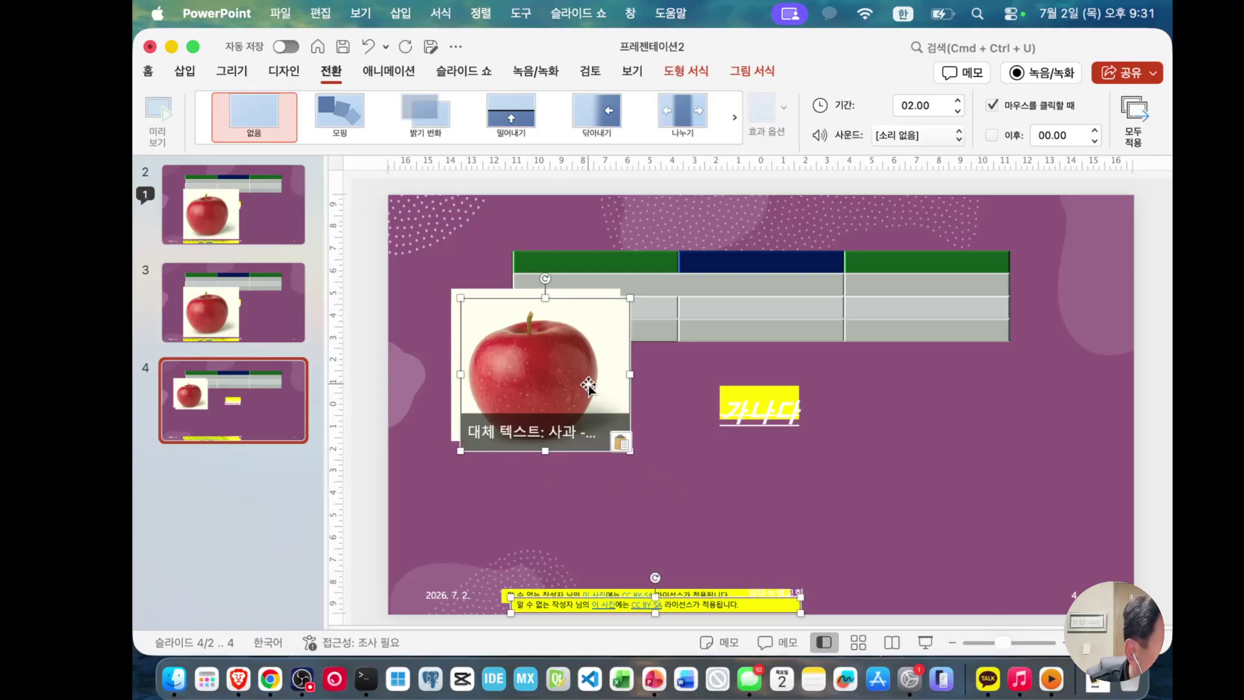
{"action": "left_click_drag", "start_coordinate": [577, 370], "coordinate": [734, 458]}
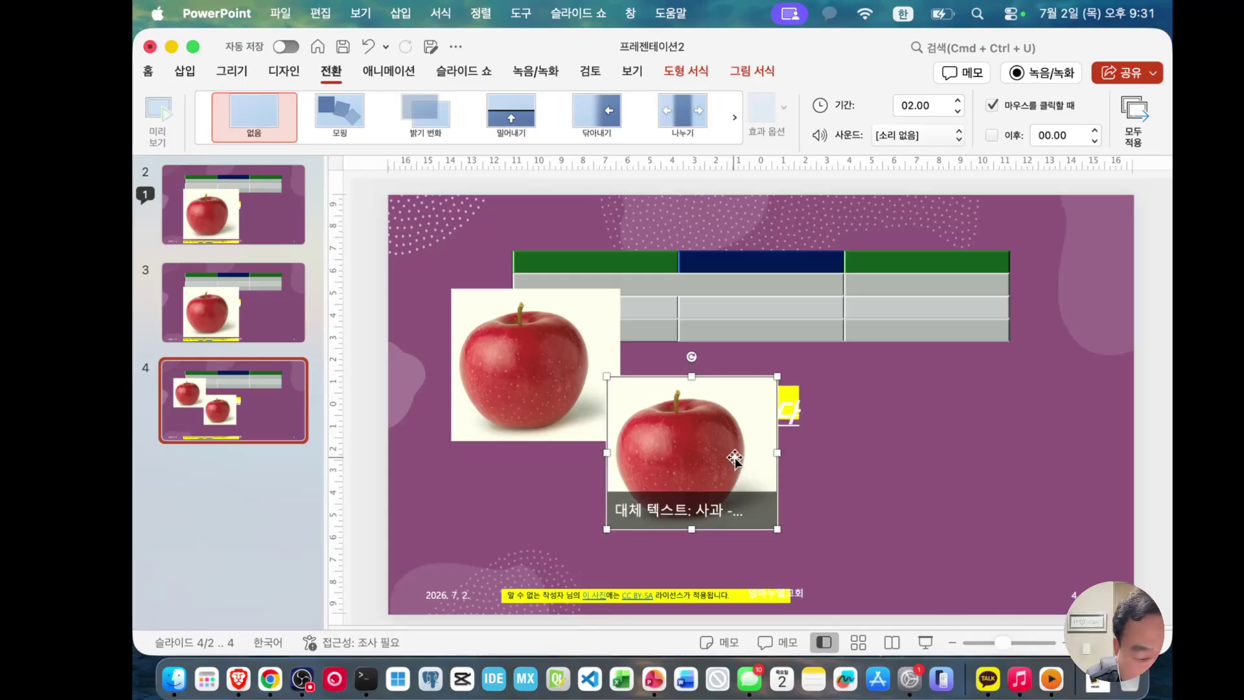
{"action": "key", "text": "super+v"}
{"action": "left_click_drag", "start_coordinate": [541, 366], "coordinate": [853, 416]}
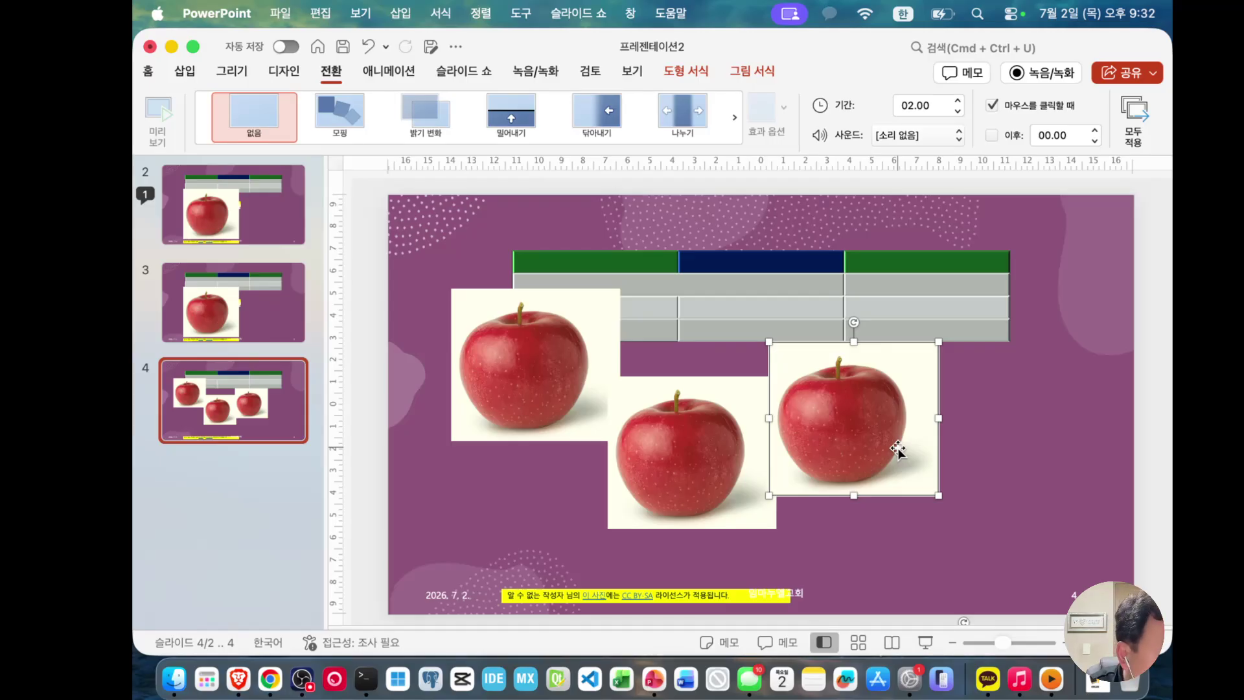
{"action": "key", "text": "super+z"}
{"action": "scroll", "coordinate": [897, 450], "scroll_direction": "down", "scroll_amount": 3}
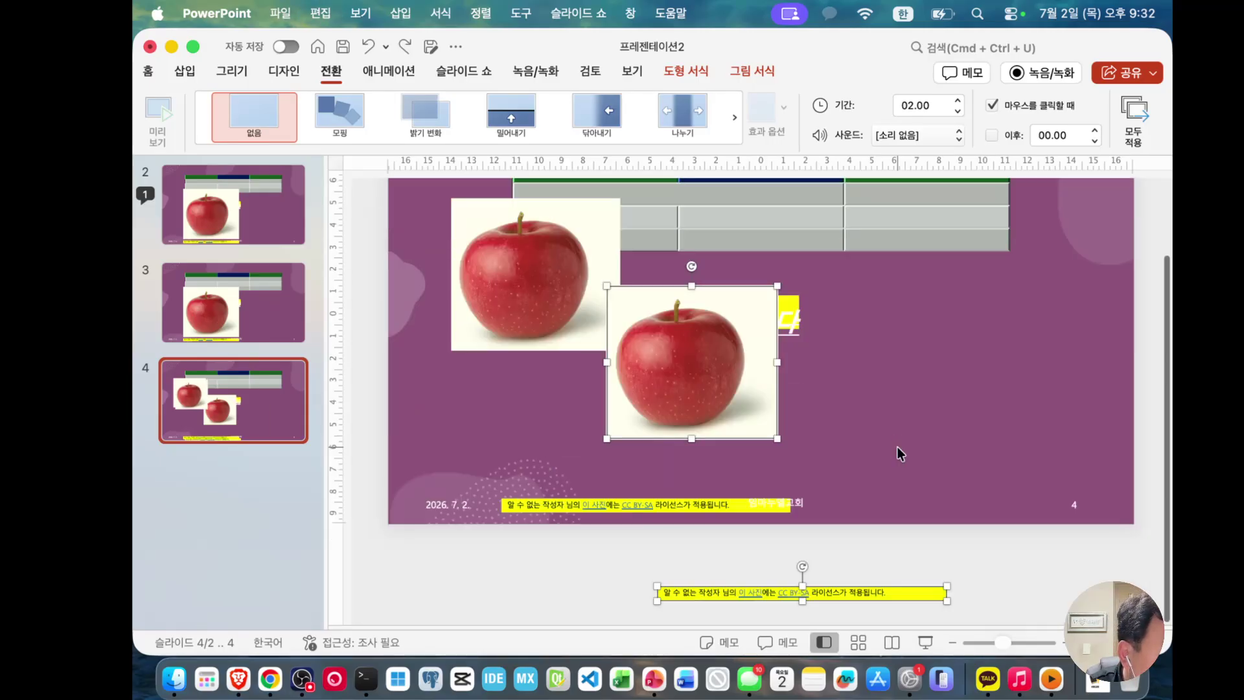
{"action": "scroll", "coordinate": [896, 446], "scroll_direction": "up", "scroll_amount": 2}
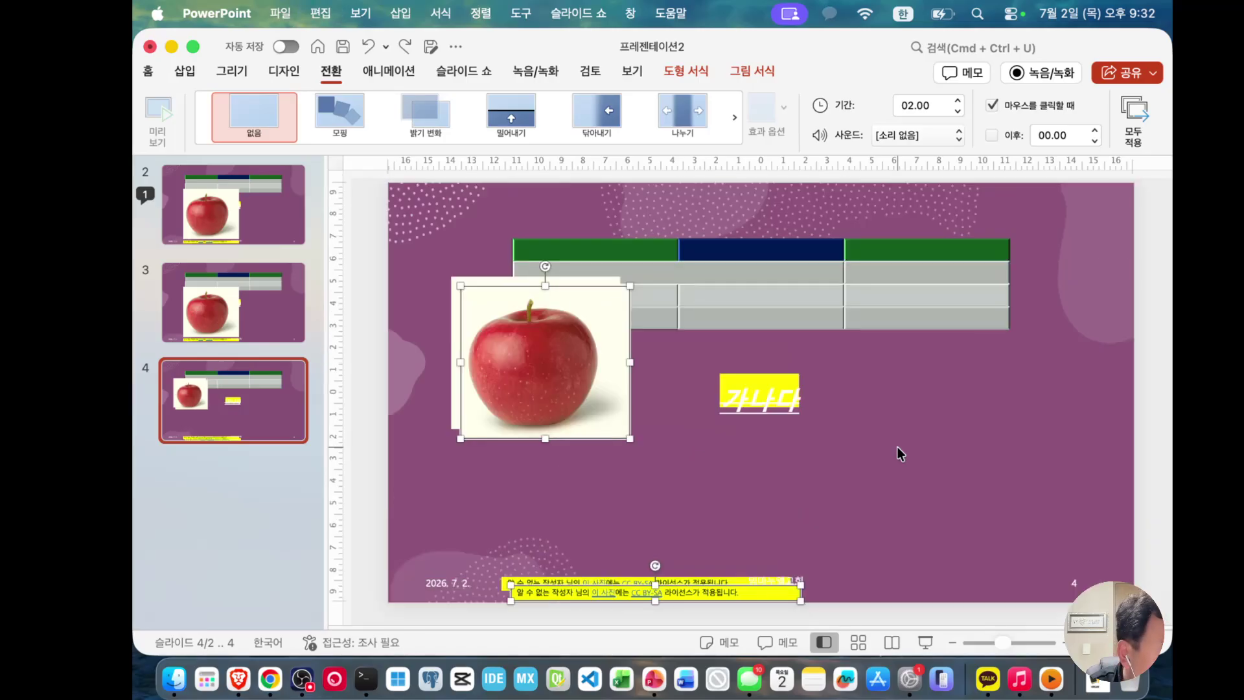
{"action": "key", "text": "super+z"}
Step: Move the apple picture on slide 4 down so it sits just below the table's left end
{"action": "left_click_drag", "start_coordinate": [592, 422], "coordinate": [602, 468]}
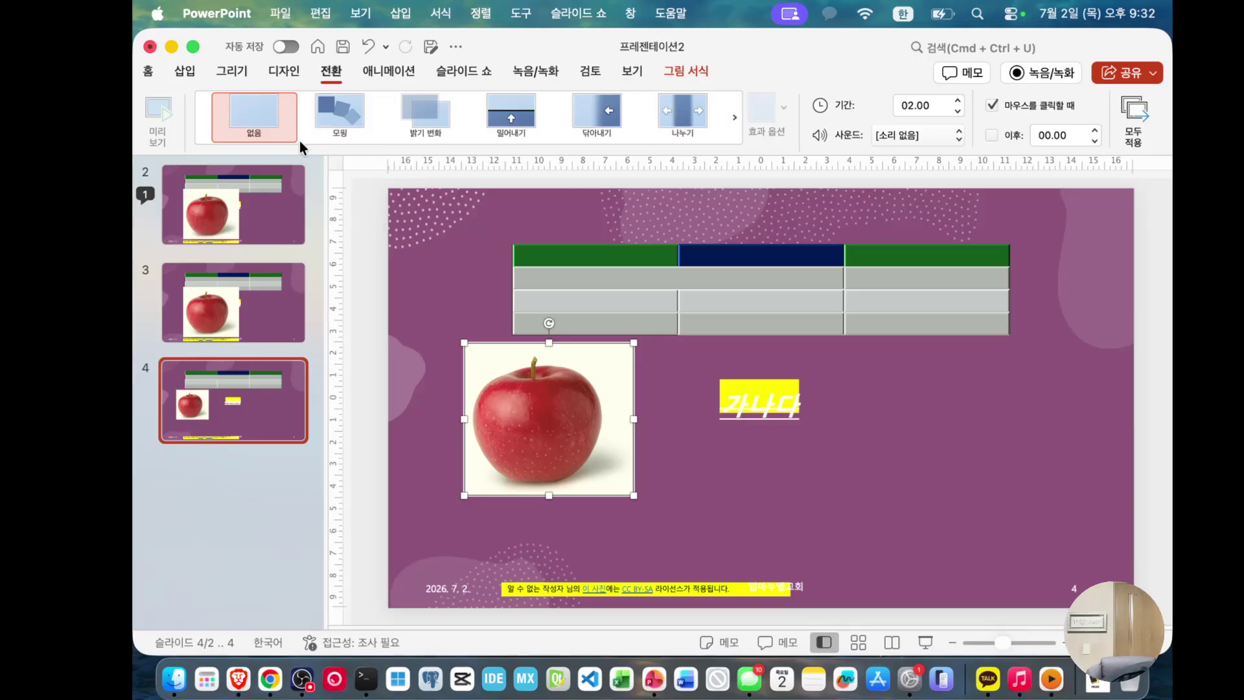
Step: Compare slides 2, 3 and 4 by switching between them
{"action": "left_click", "coordinate": [246, 227]}
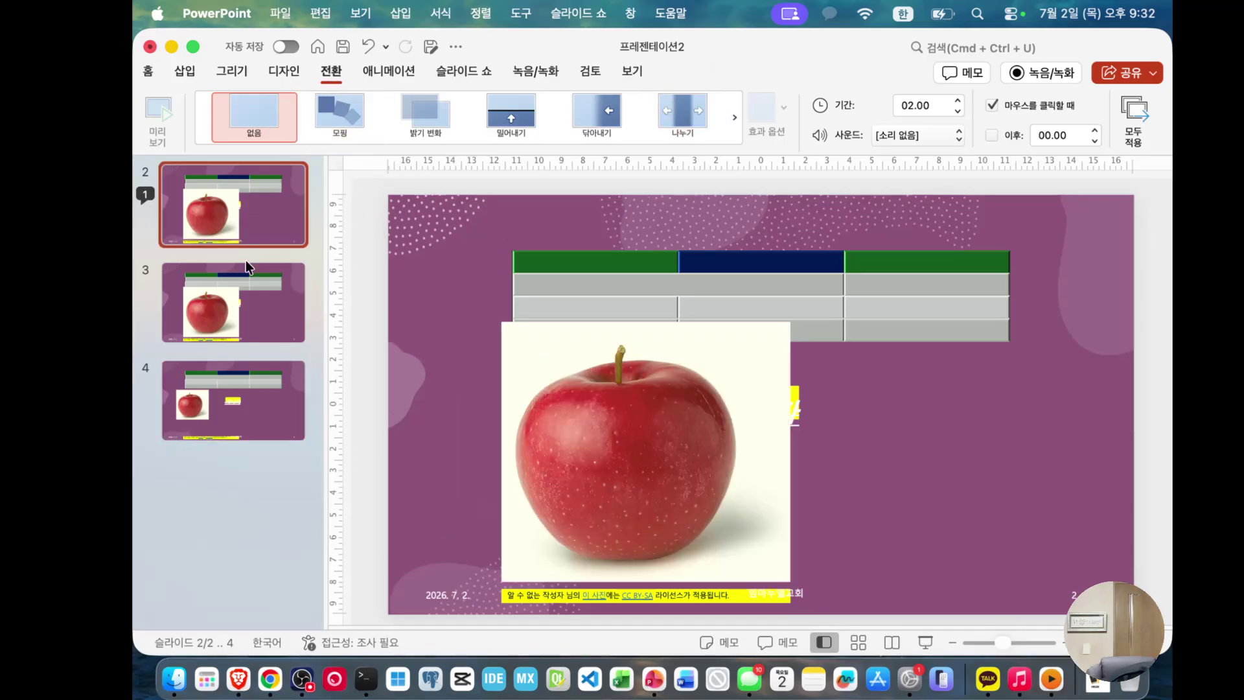
{"action": "left_click", "coordinate": [247, 317]}
{"action": "left_click", "coordinate": [253, 226]}
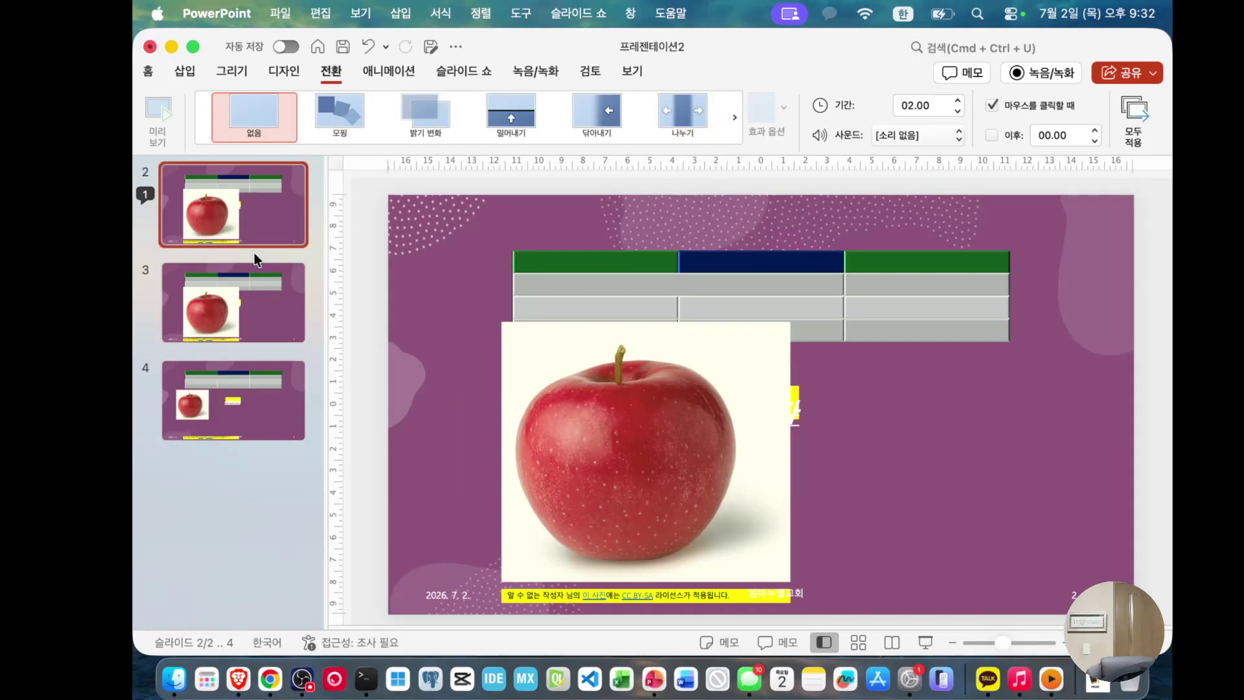
{"action": "left_click", "coordinate": [255, 296]}
{"action": "left_click", "coordinate": [241, 410]}
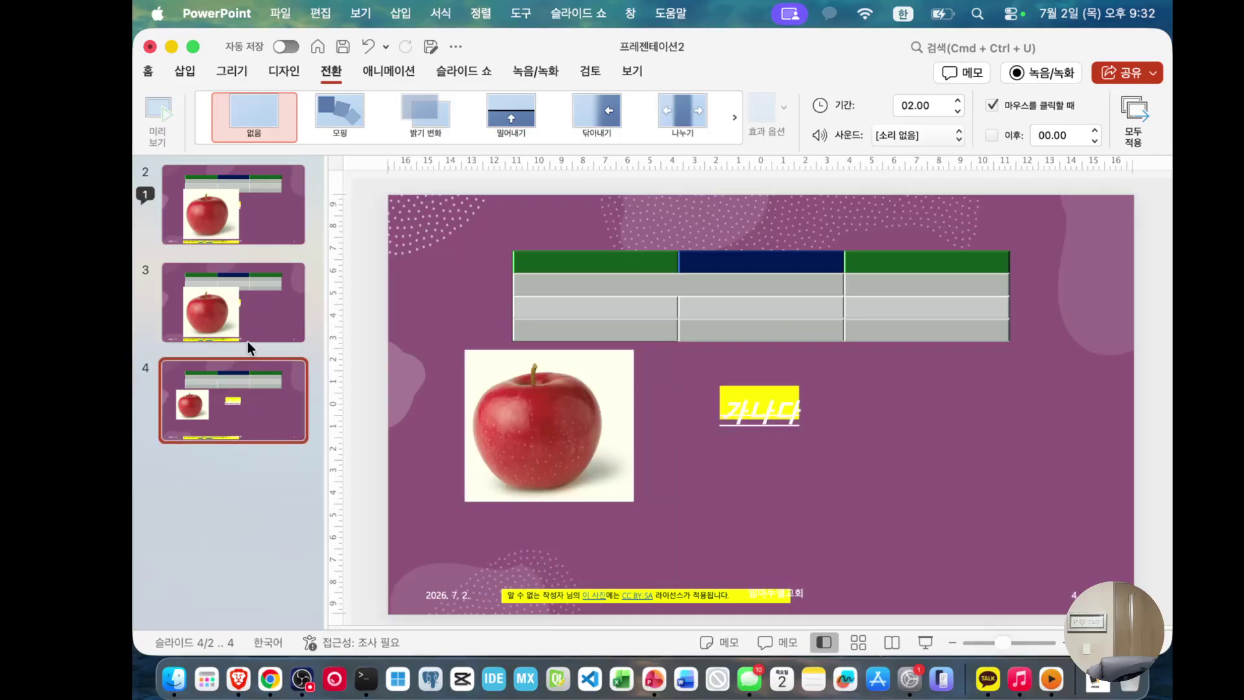
{"action": "left_click", "coordinate": [251, 289]}
{"action": "left_click", "coordinate": [255, 227]}
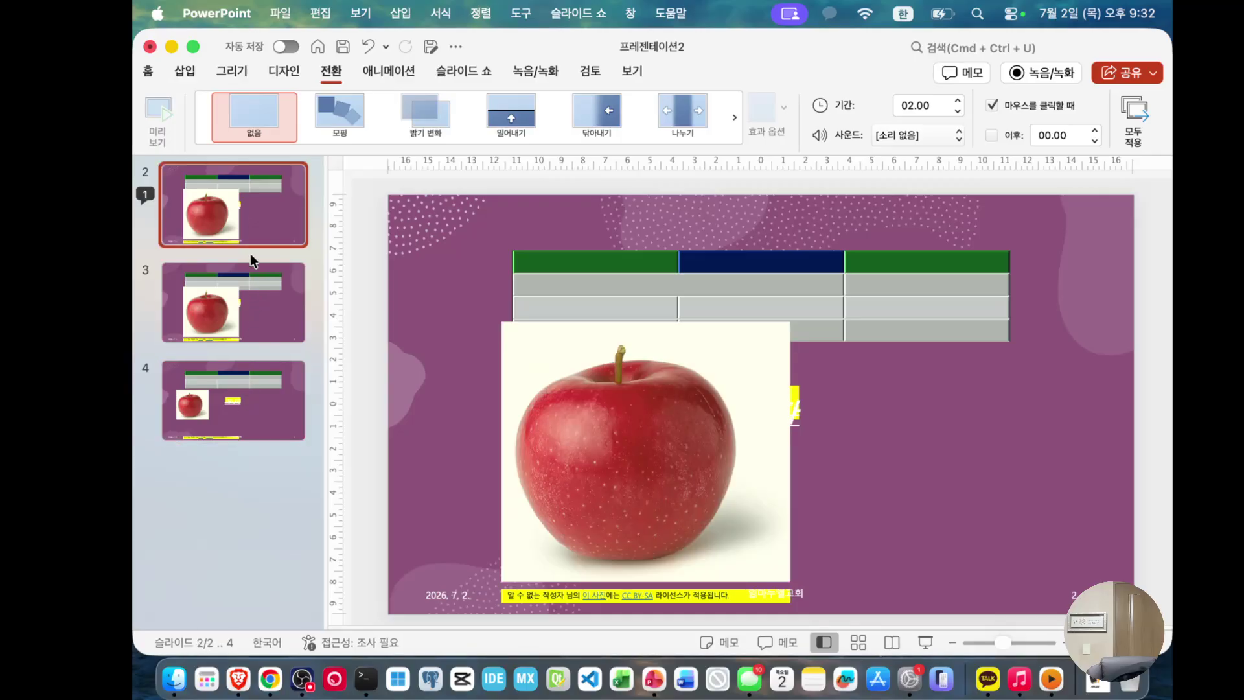
{"action": "left_click", "coordinate": [246, 306]}
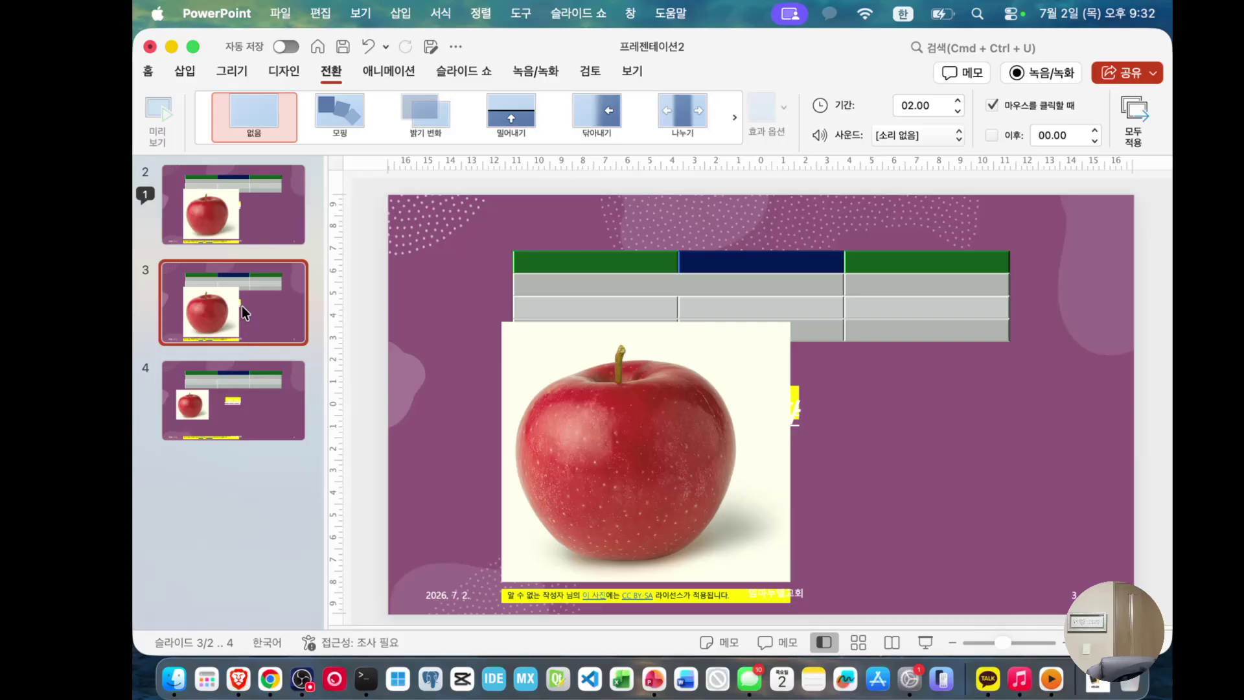
Step: Apply the Morph (모핑) transition to slide 2
{"action": "left_click", "coordinate": [247, 214]}
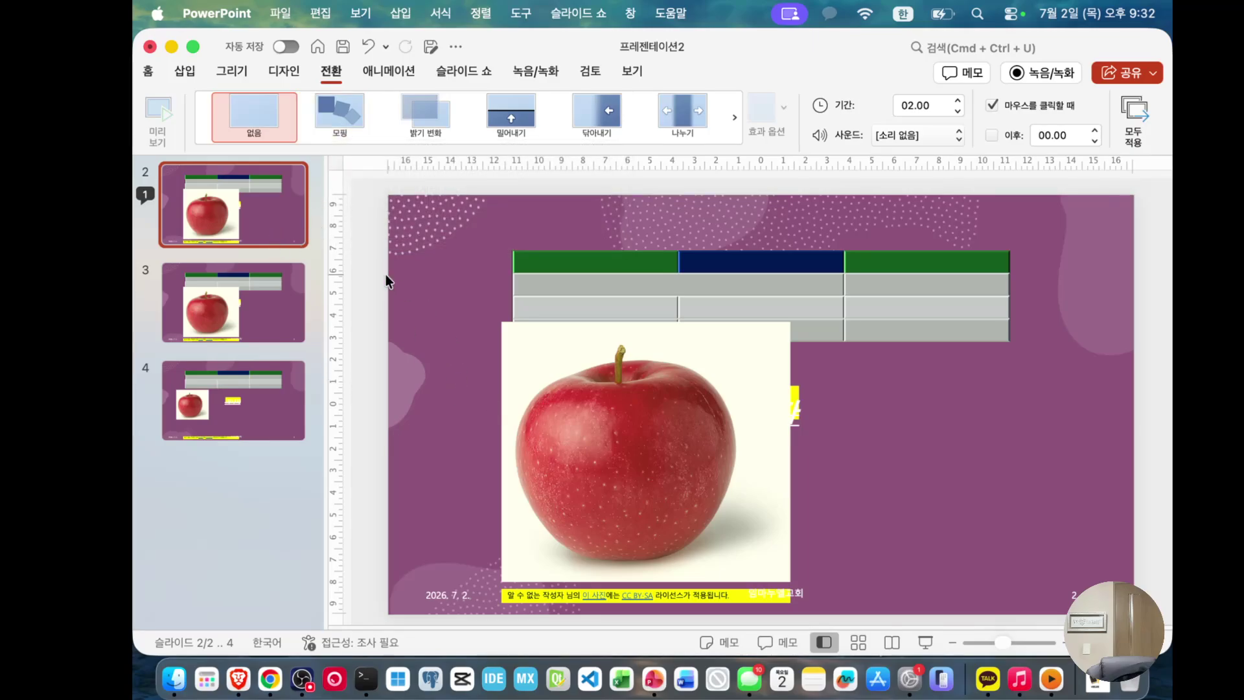
{"action": "left_click", "coordinate": [337, 118]}
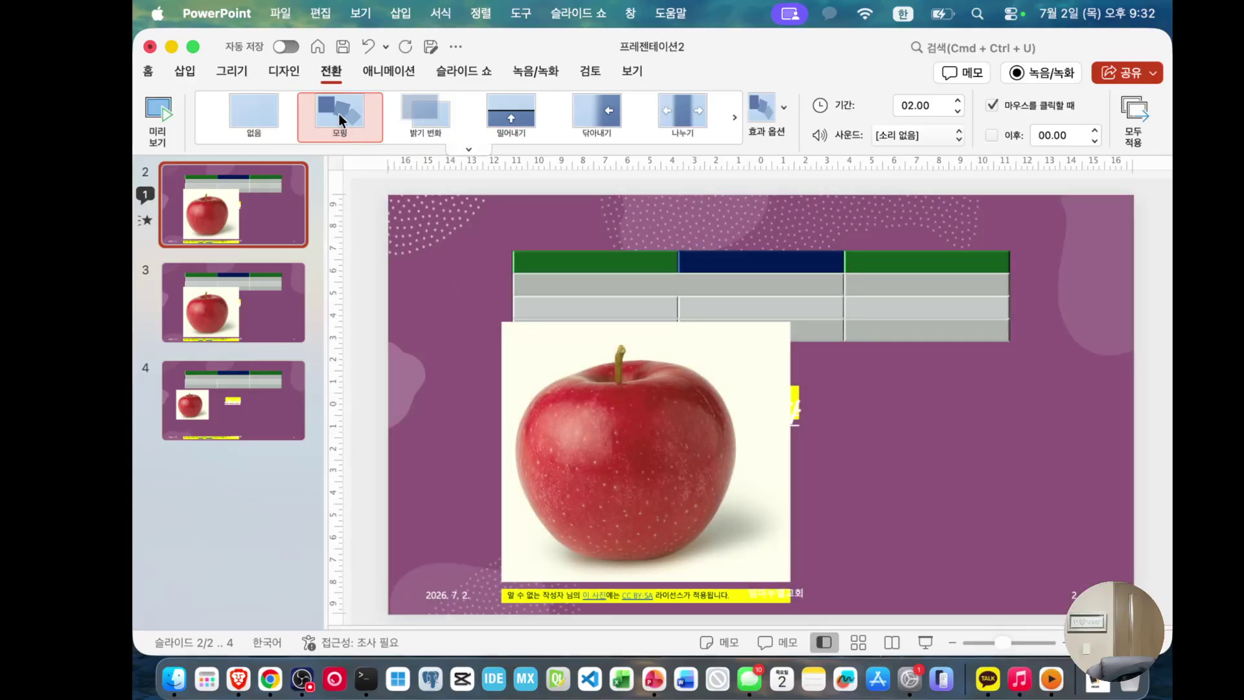
Step: Play the Morph transition on slide 2 twice to preview it
{"action": "left_click", "coordinate": [436, 261]}
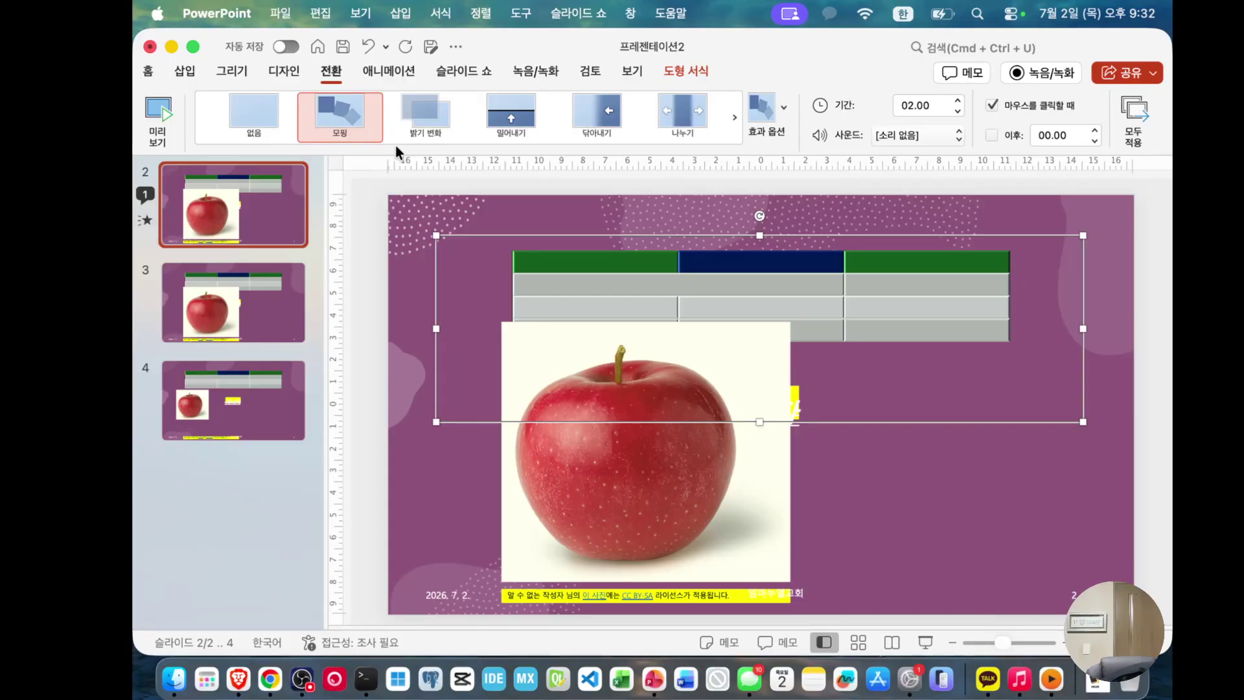
{"action": "left_click", "coordinate": [145, 221]}
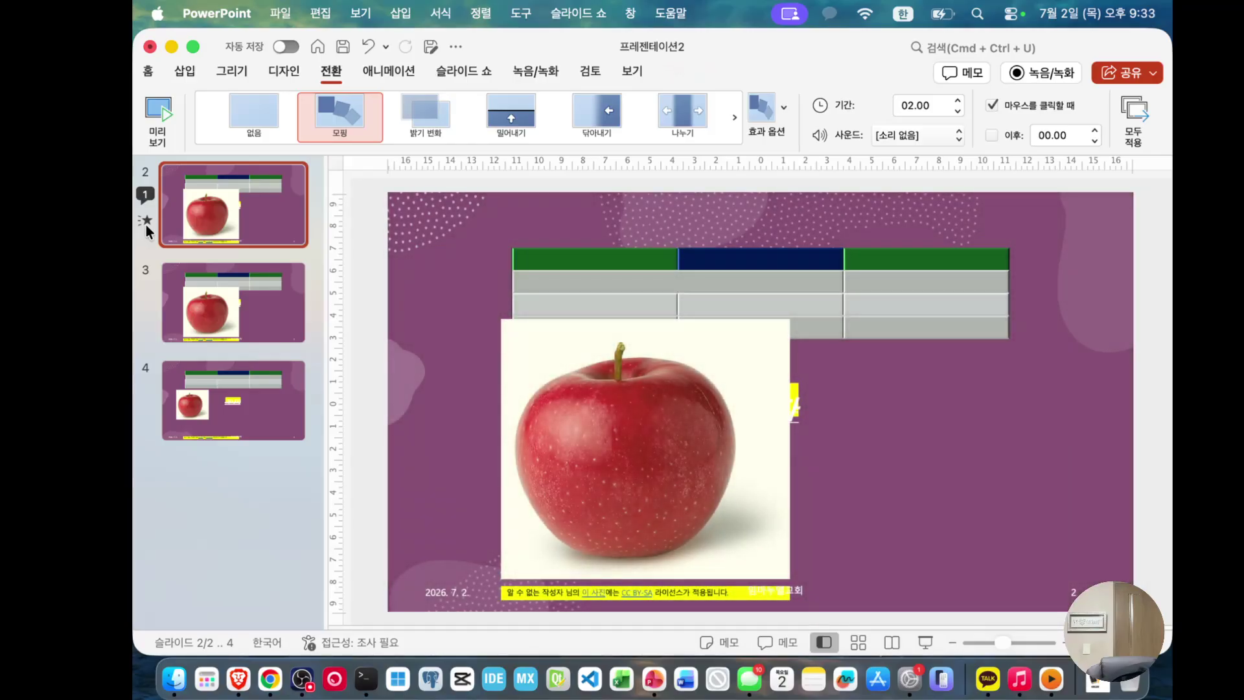
{"action": "left_click", "coordinate": [146, 223]}
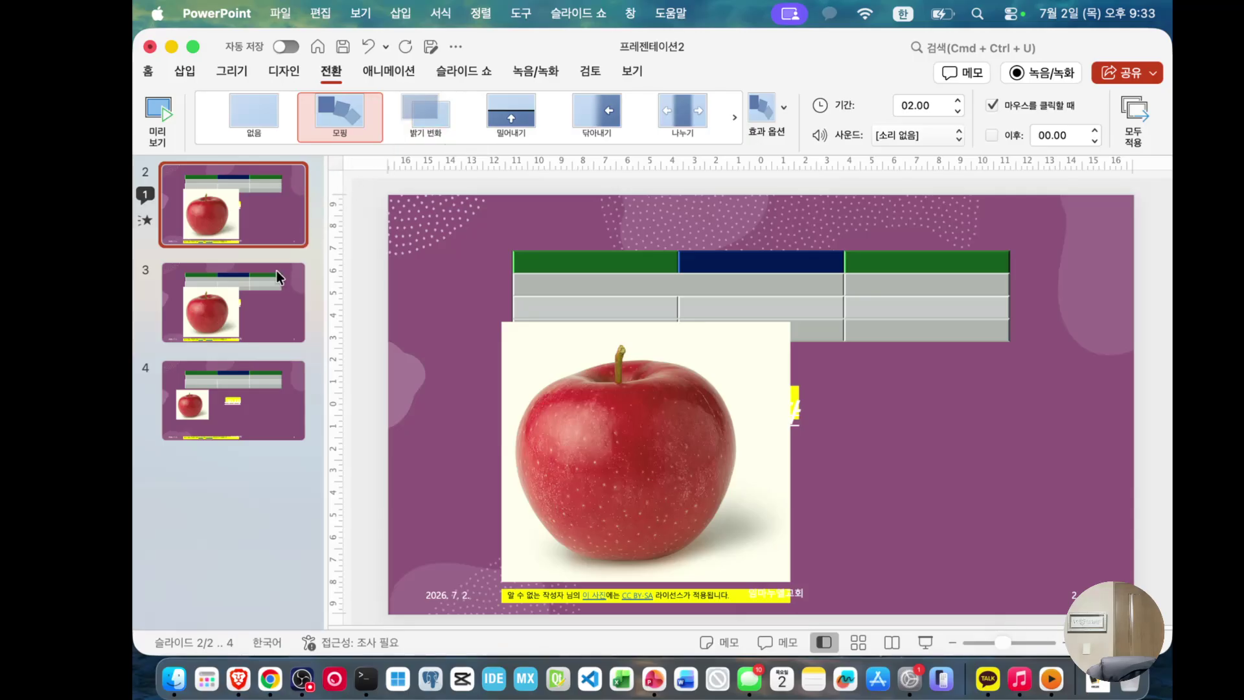
Step: Apply the Fade (밝기 변화) transition to slide 3 and preview it
{"action": "left_click", "coordinate": [248, 299]}
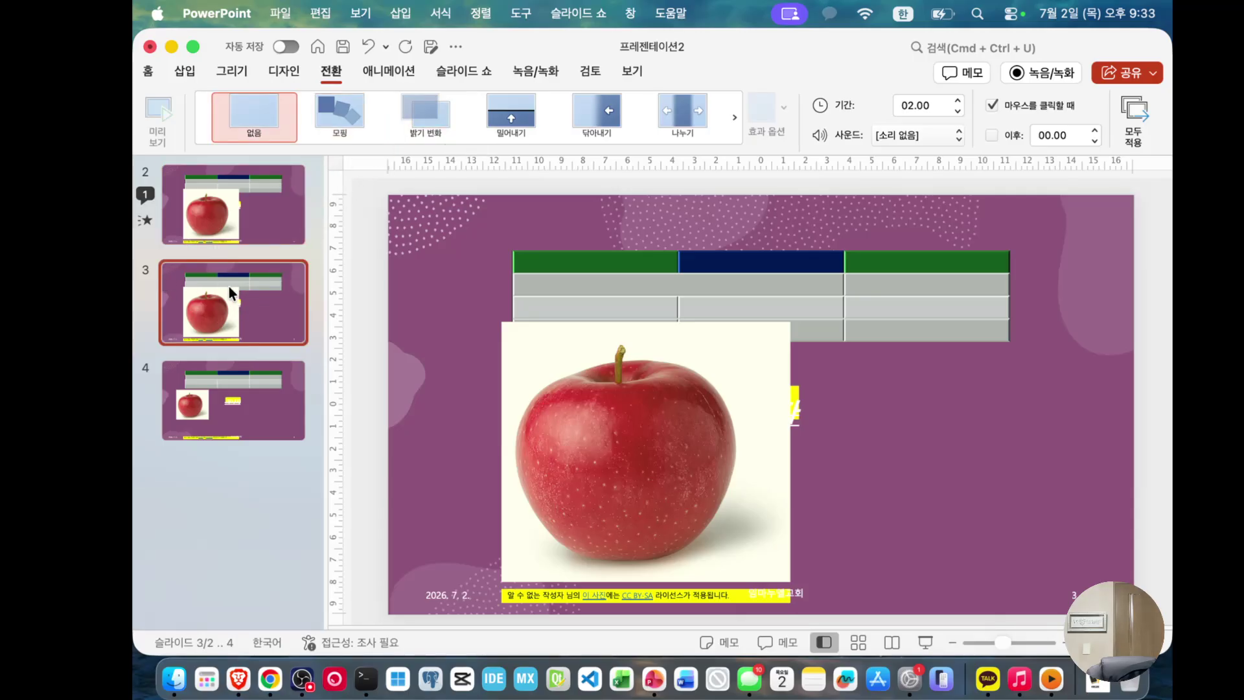
{"action": "left_click", "coordinate": [424, 126]}
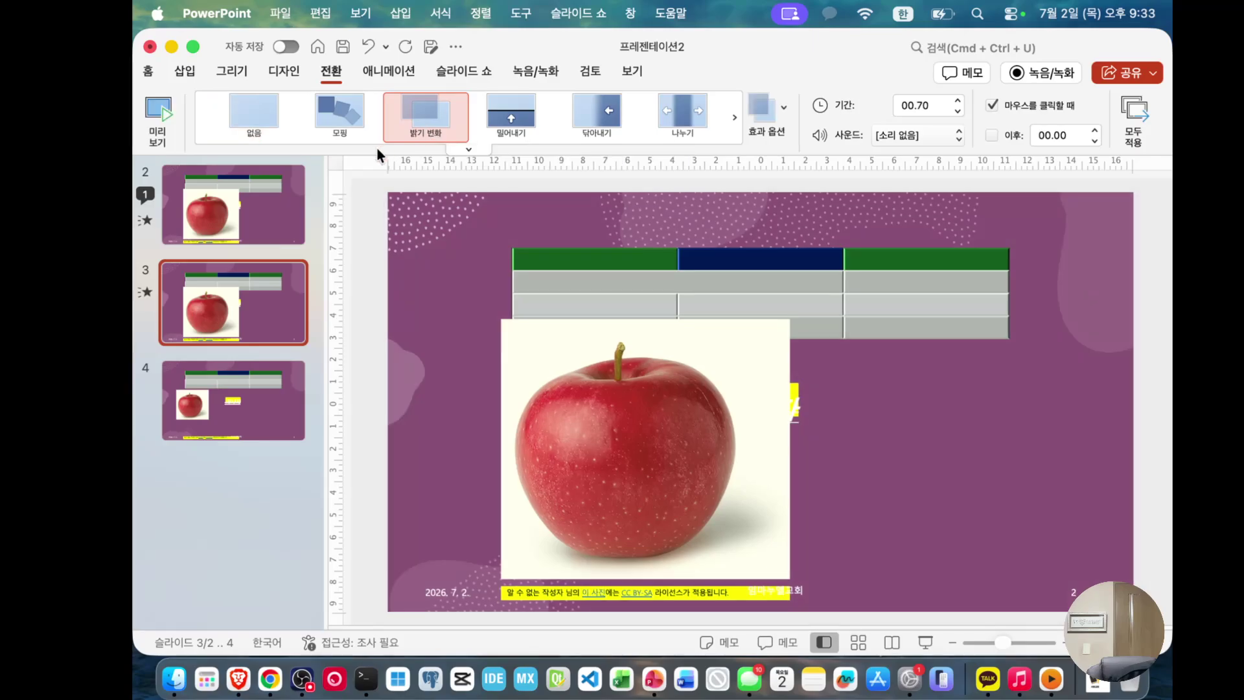
{"action": "left_click", "coordinate": [147, 293]}
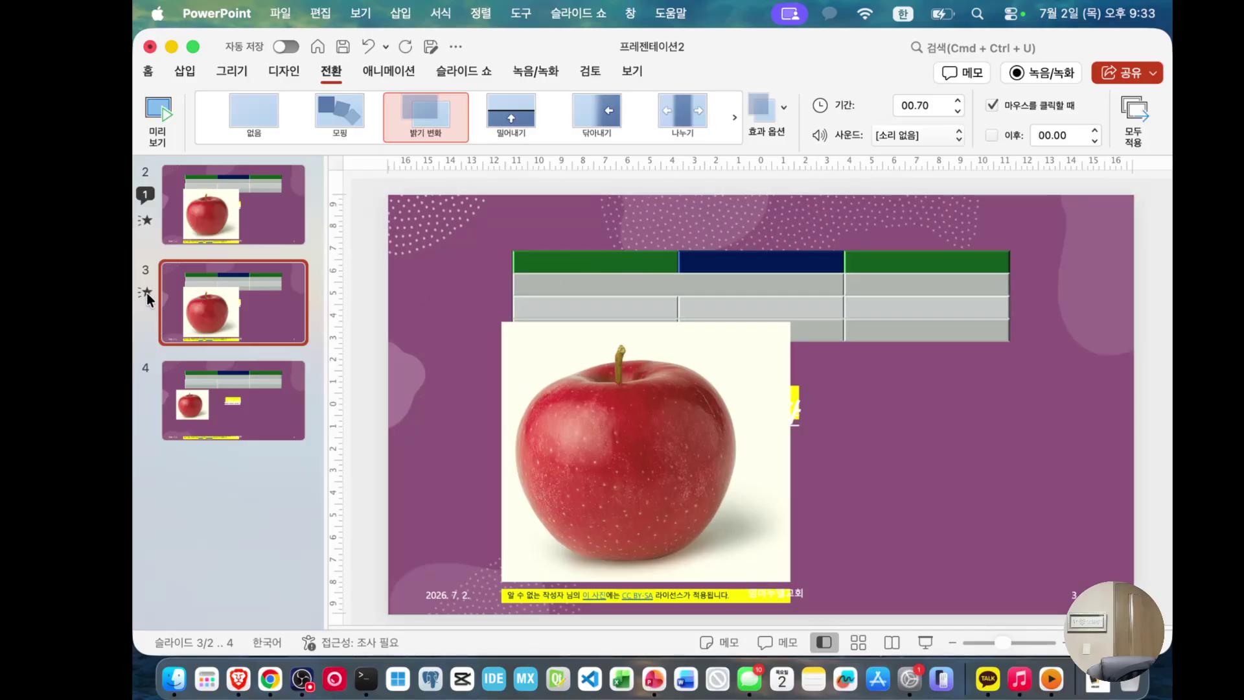
Step: Set the duration of slide 3's Fade transition to 02:55.50 and preview it
{"action": "left_click", "coordinate": [915, 106]}
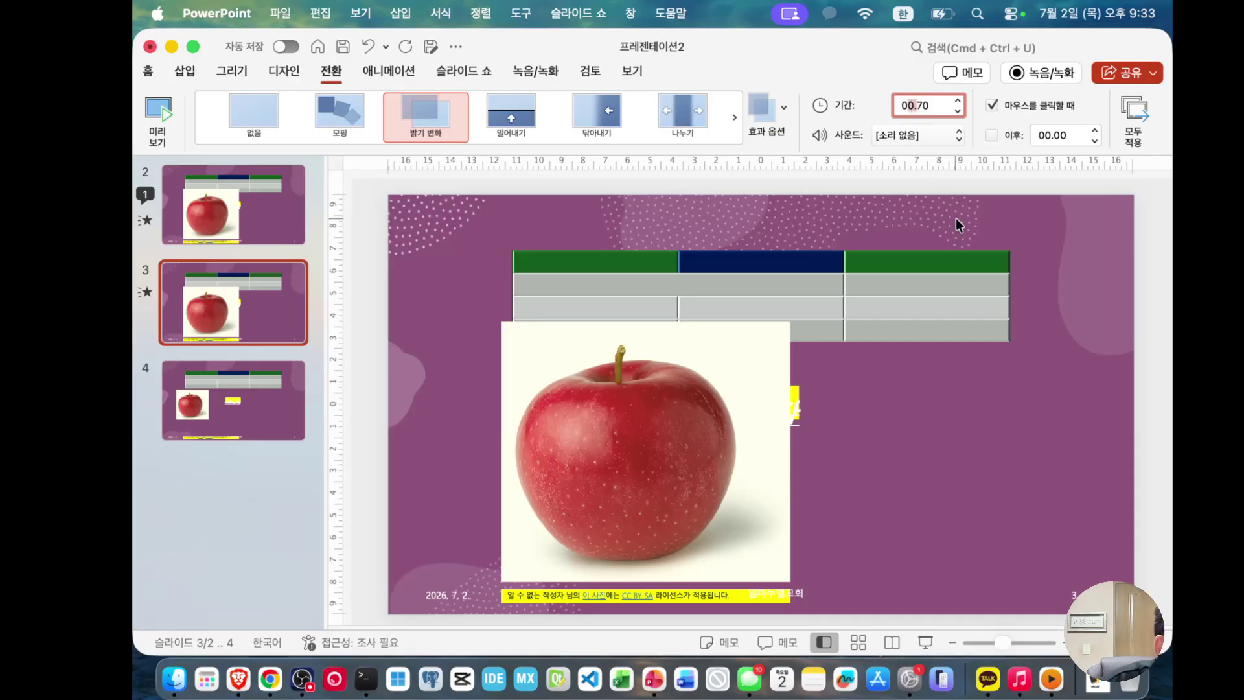
{"action": "type", "text": "1"}
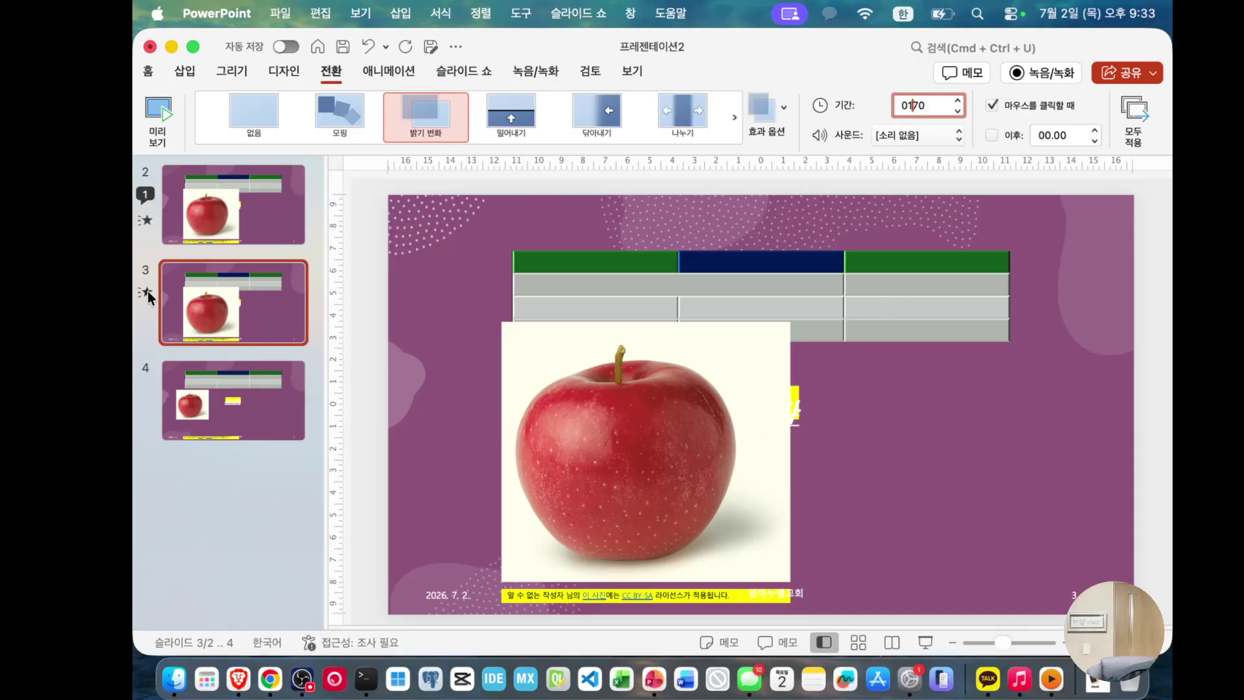
{"action": "key", "text": "Return"}
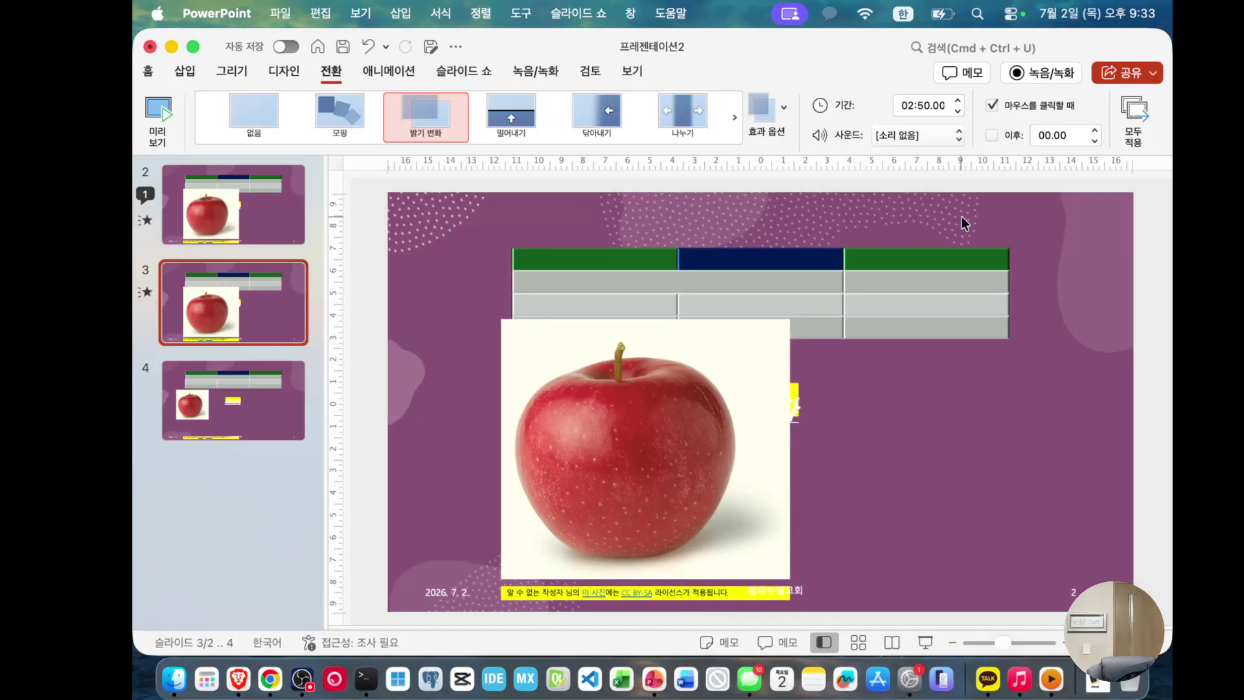
{"action": "left_click", "coordinate": [958, 102]}
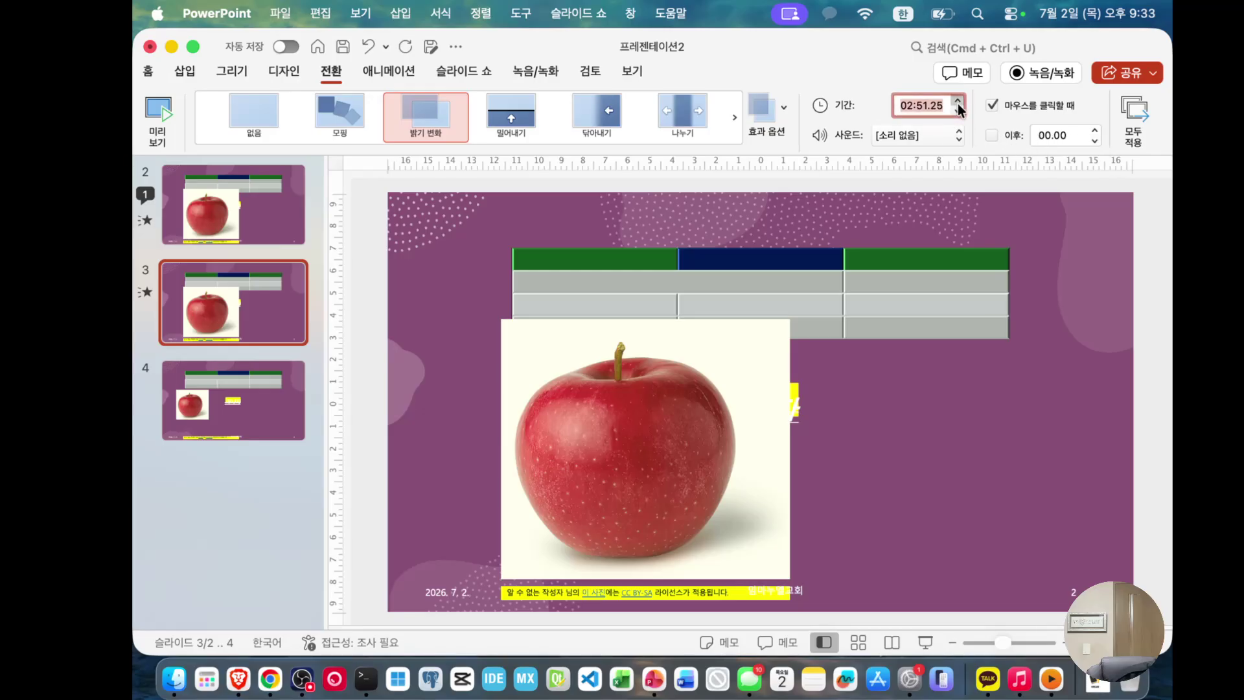
{"action": "left_click", "coordinate": [958, 102]}
{"action": "left_click", "coordinate": [958, 102]}
{"action": "left_click", "coordinate": [145, 293]}
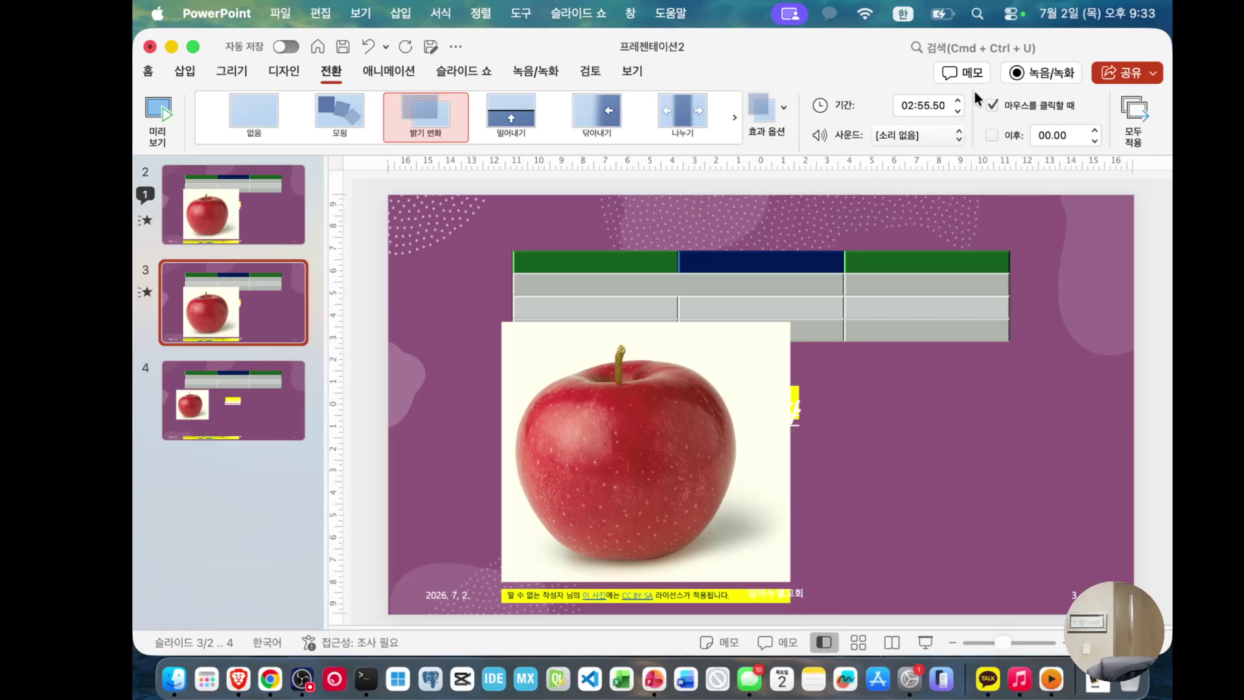
Step: Change the duration of slide 3's Fade transition to 05:55.50 and play it again
{"action": "left_click", "coordinate": [907, 107]}
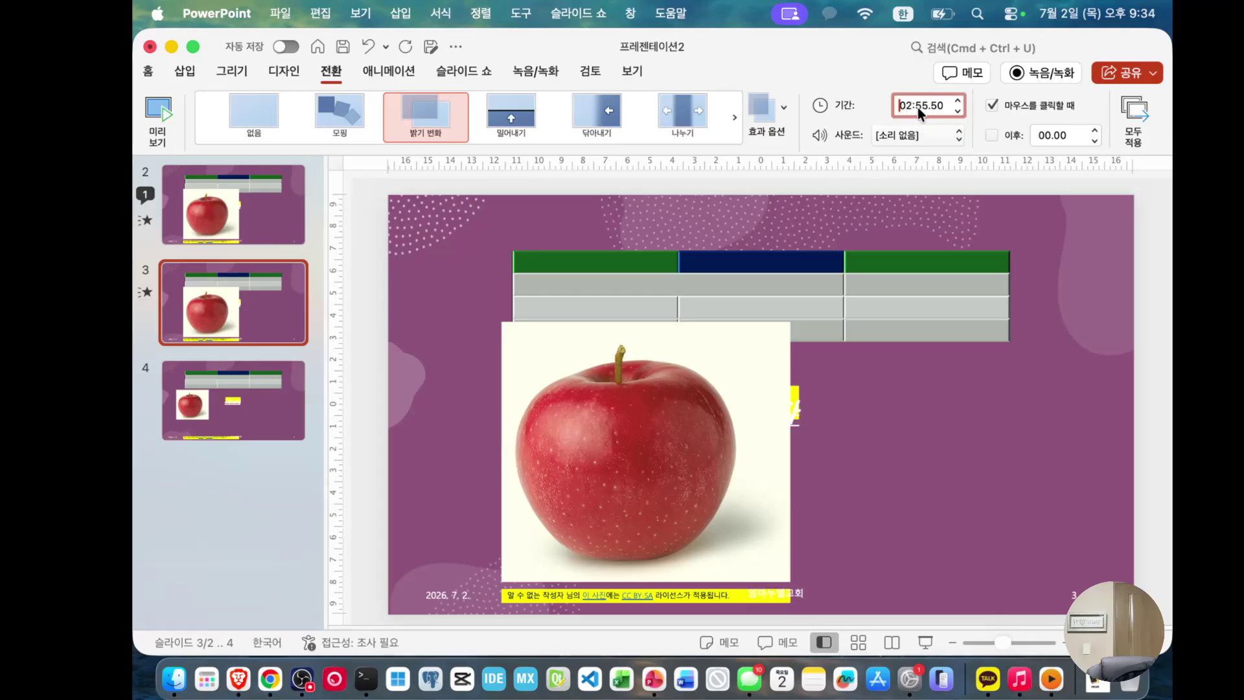
{"action": "left_click", "coordinate": [908, 106]}
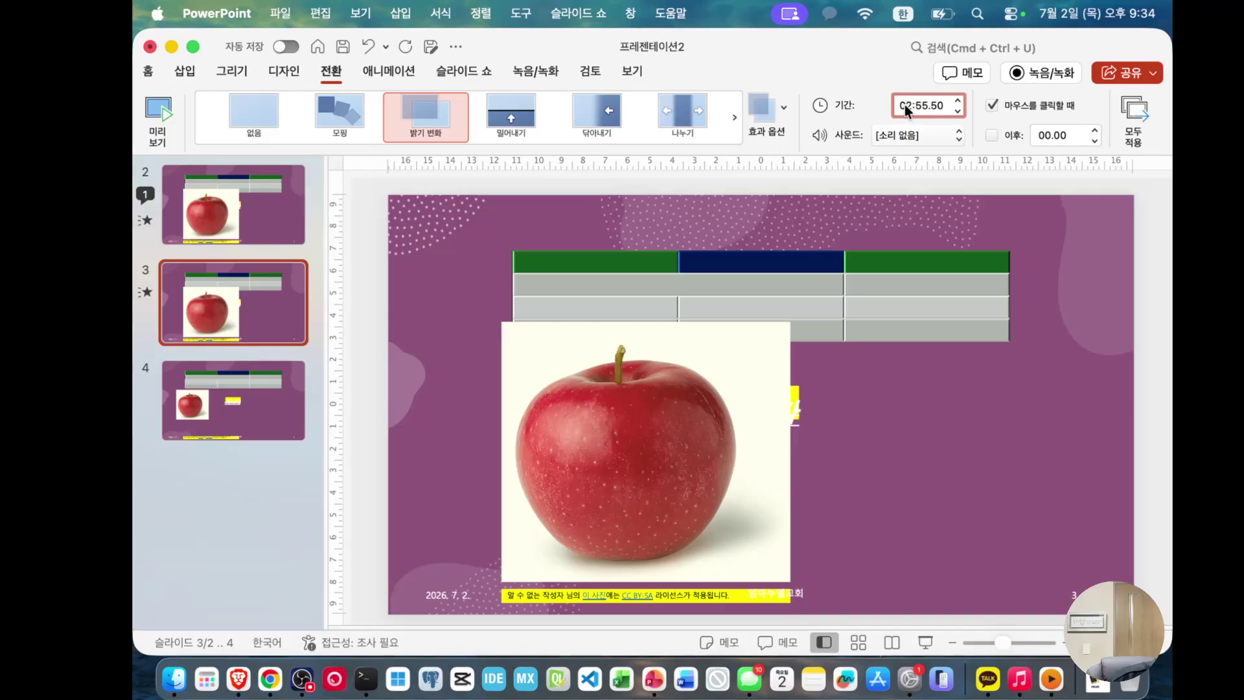
{"action": "key", "text": "Delete"}
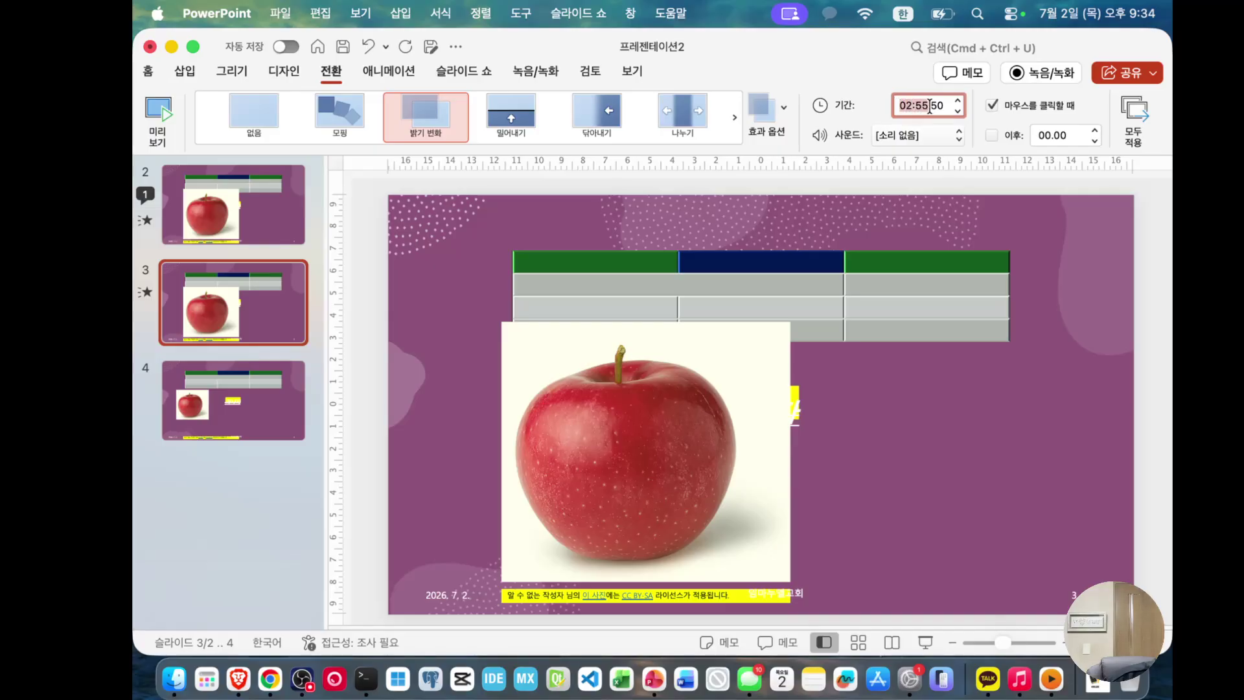
{"action": "type", "text": "1"}
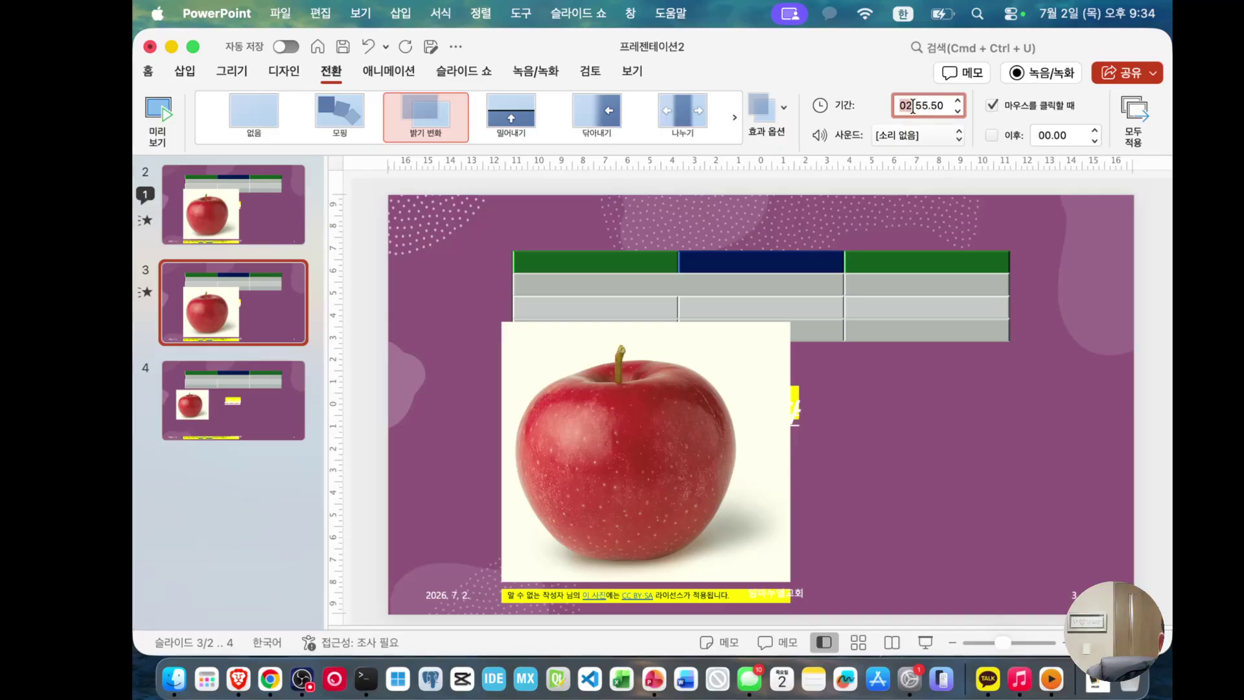
{"action": "type", "text": "05"}
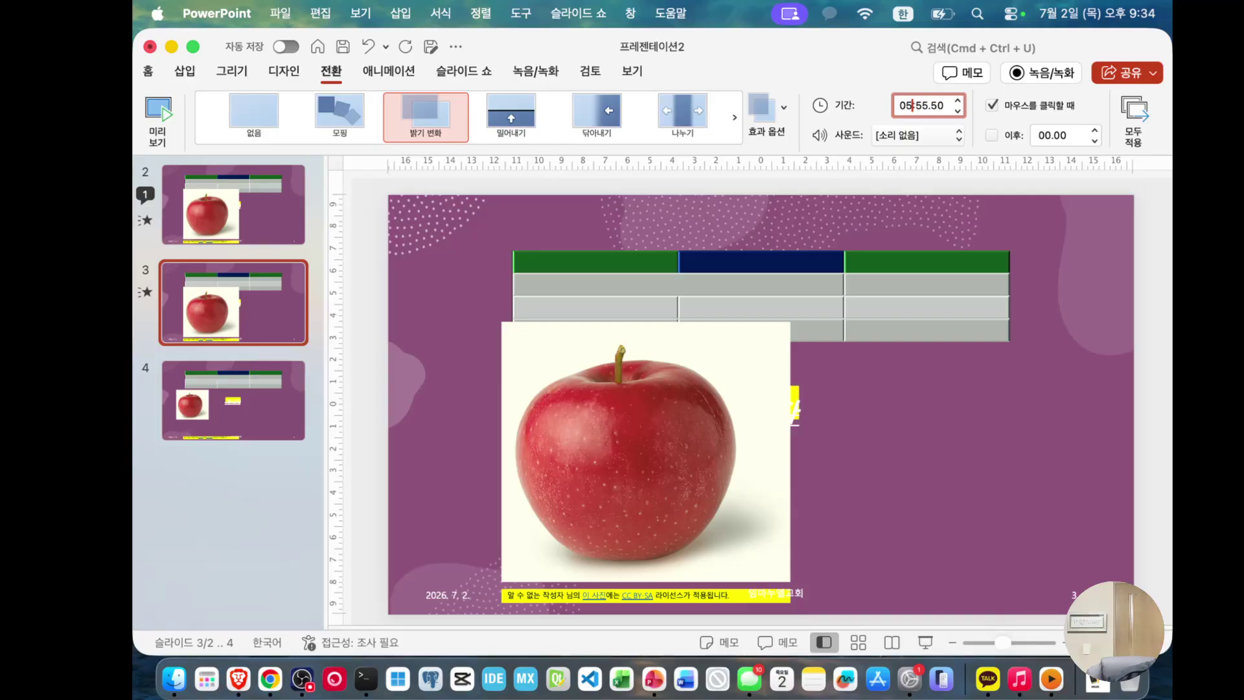
{"action": "left_click", "coordinate": [148, 293]}
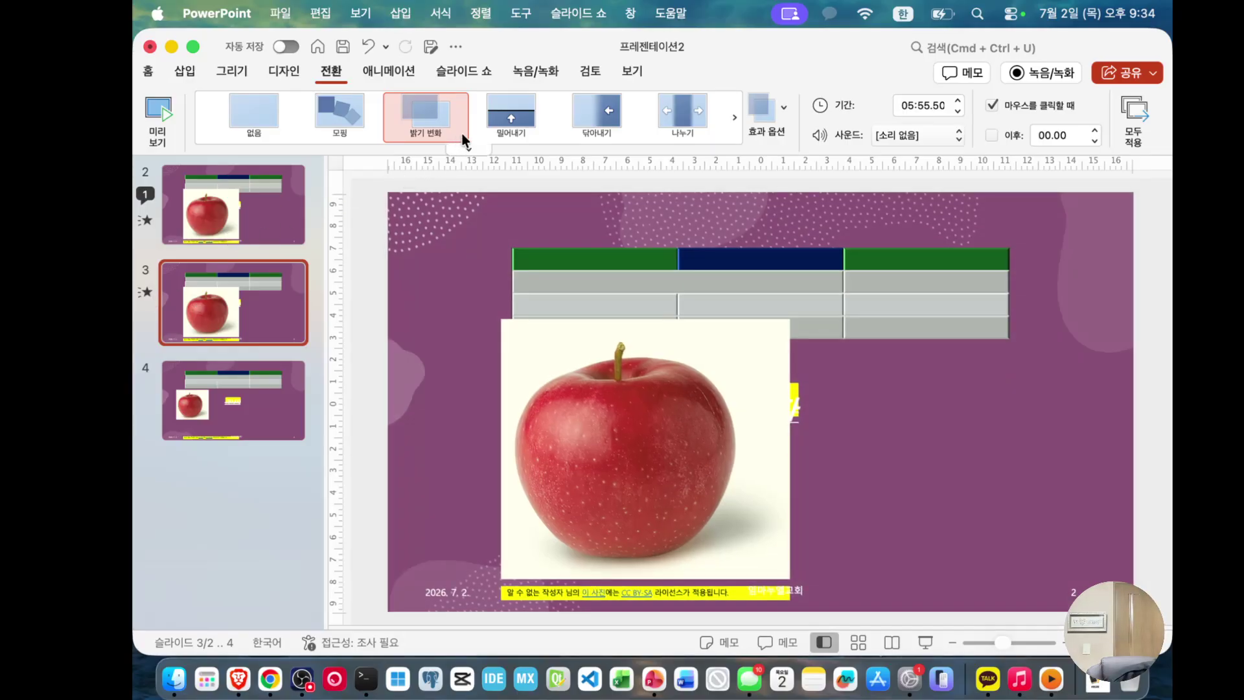
Step: Try the Push (밀어내기) transition on slide 4 and preview it
{"action": "left_click", "coordinate": [221, 428]}
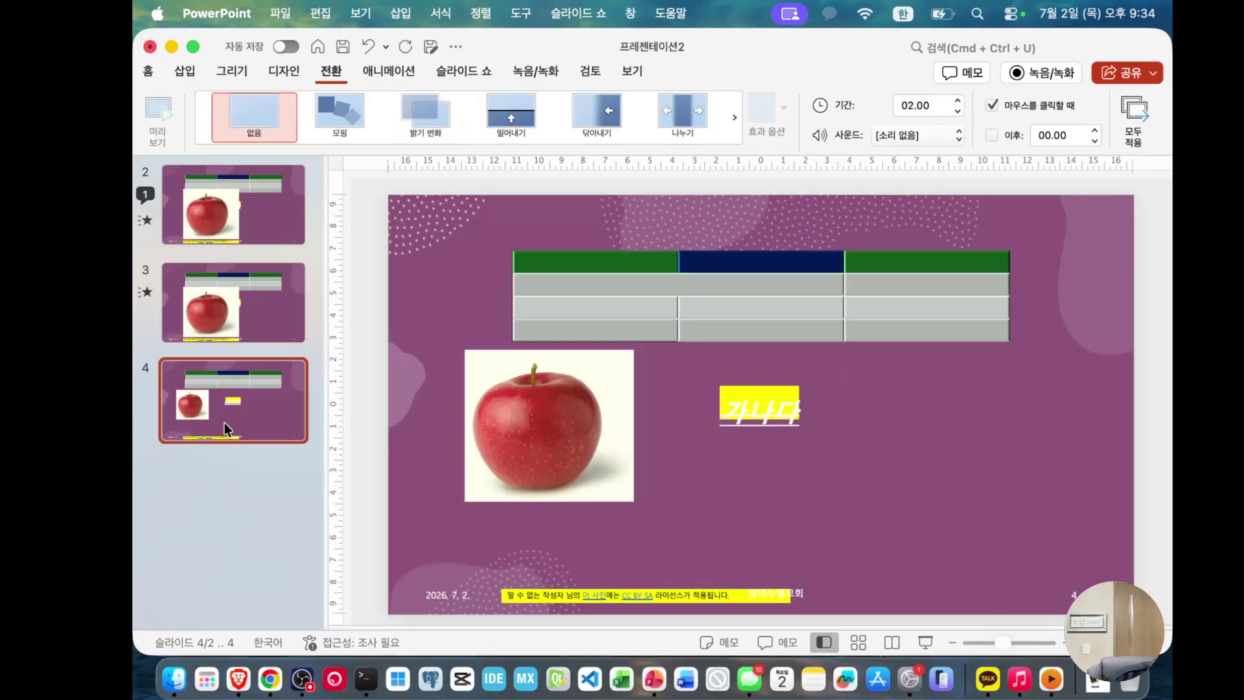
{"action": "left_click", "coordinate": [511, 119]}
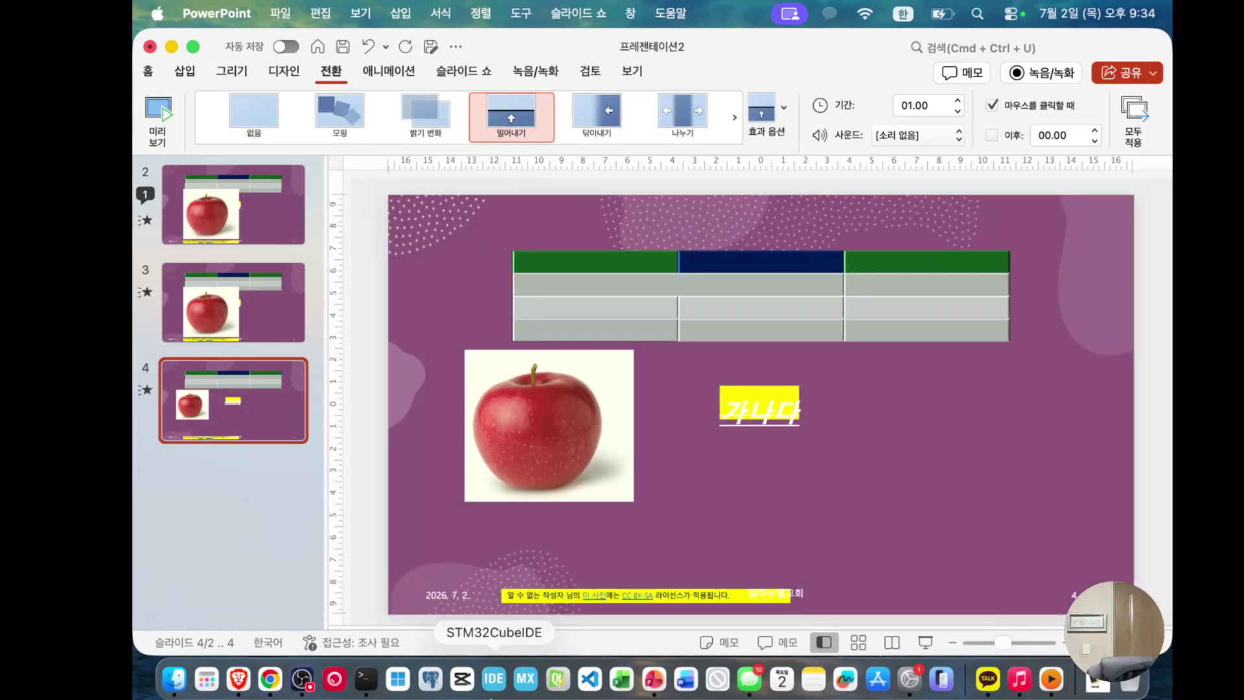
{"action": "left_click", "coordinate": [145, 390]}
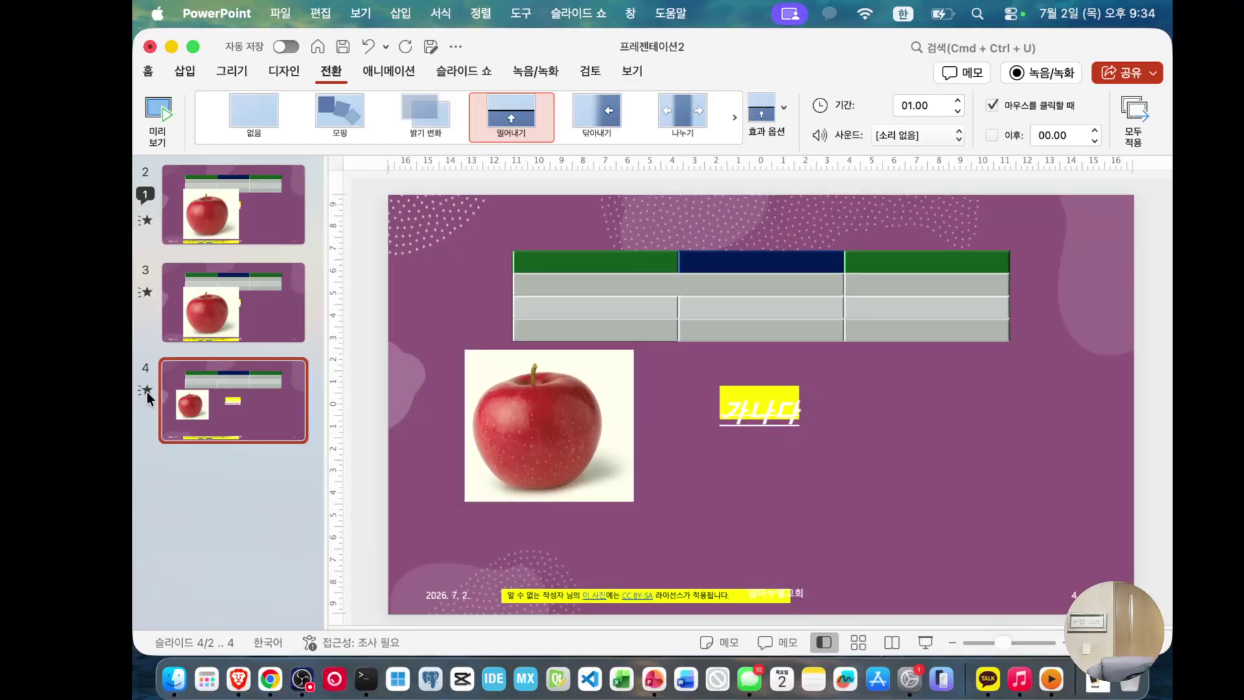
Step: Try the Wipe (닦아내기) and Split (나누기) transitions on slide 4, going back to Wipe
{"action": "left_click", "coordinate": [597, 115]}
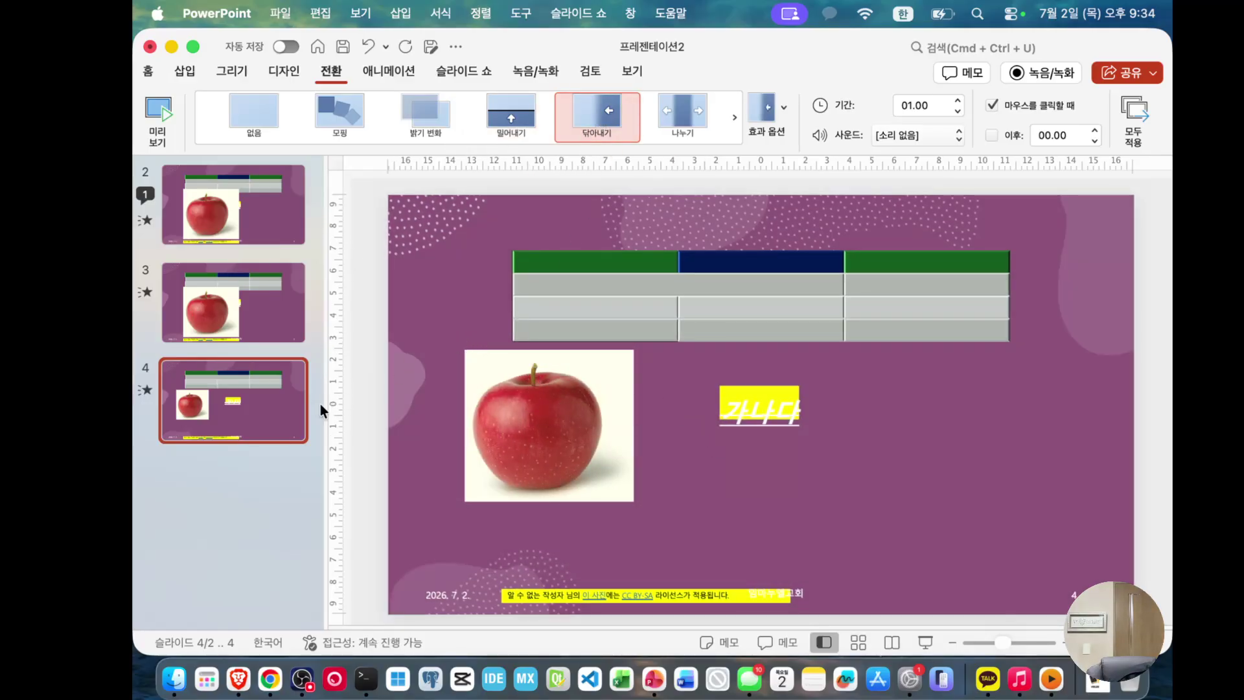
{"action": "left_click", "coordinate": [678, 130]}
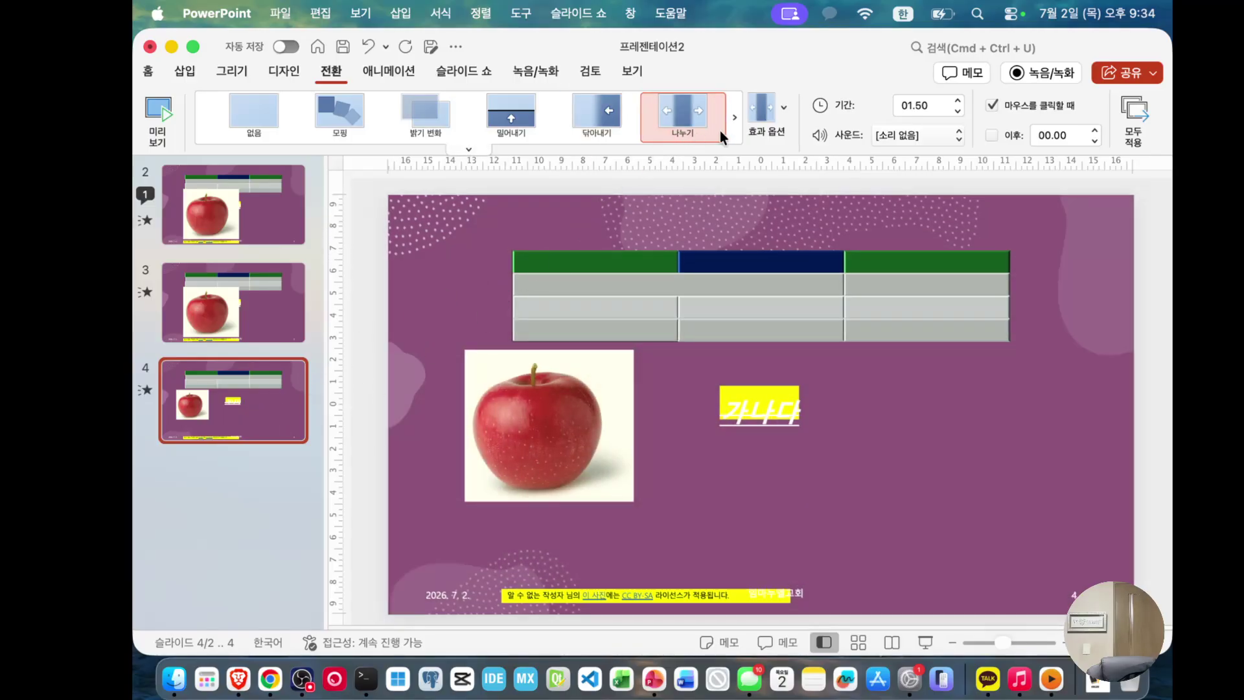
{"action": "left_click", "coordinate": [602, 127]}
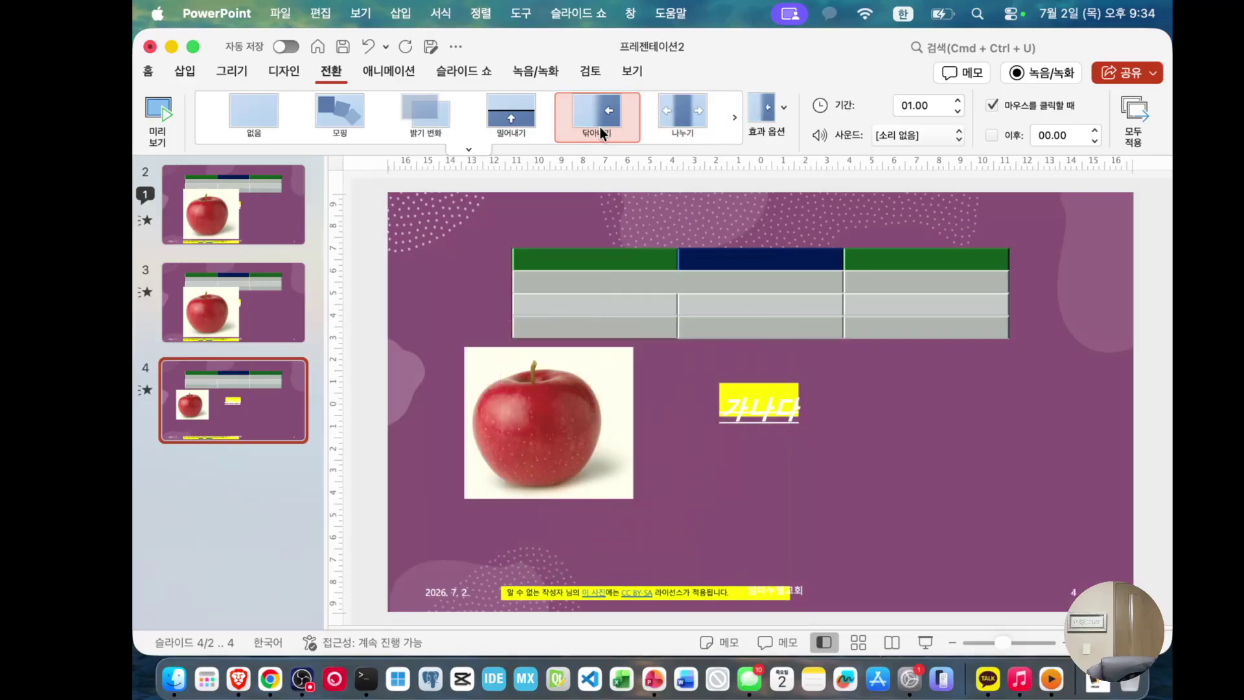
{"action": "left_click", "coordinate": [480, 441]}
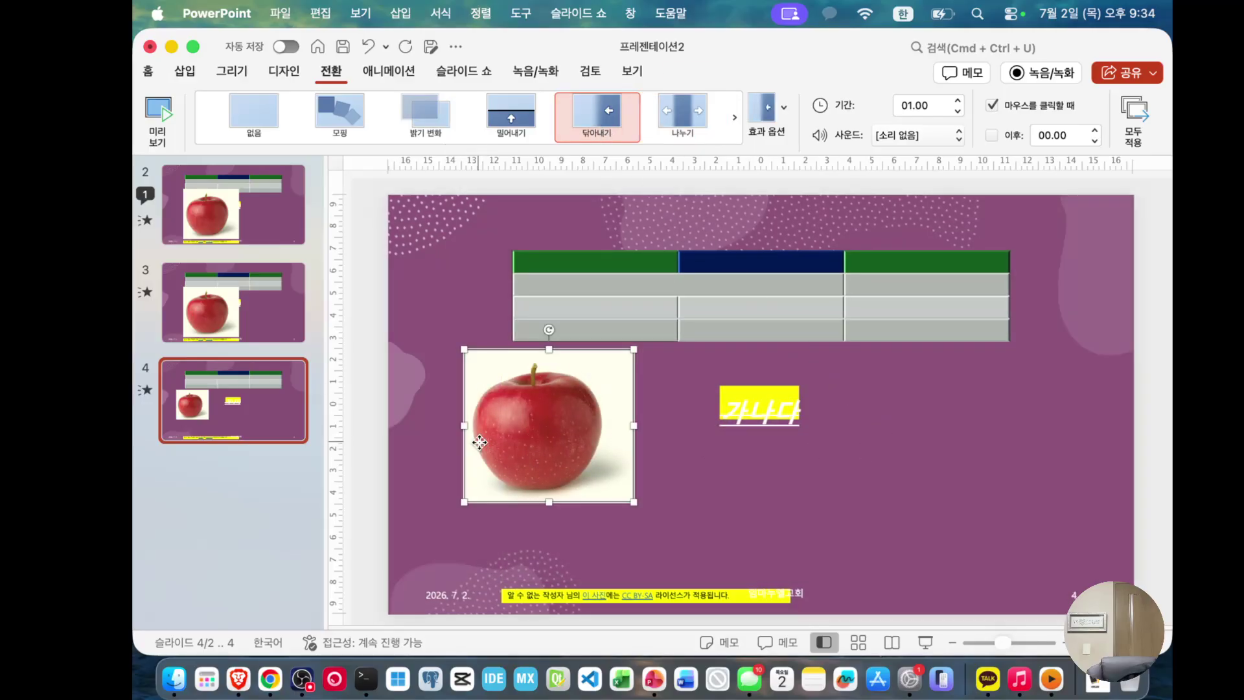
{"action": "left_click", "coordinate": [422, 418]}
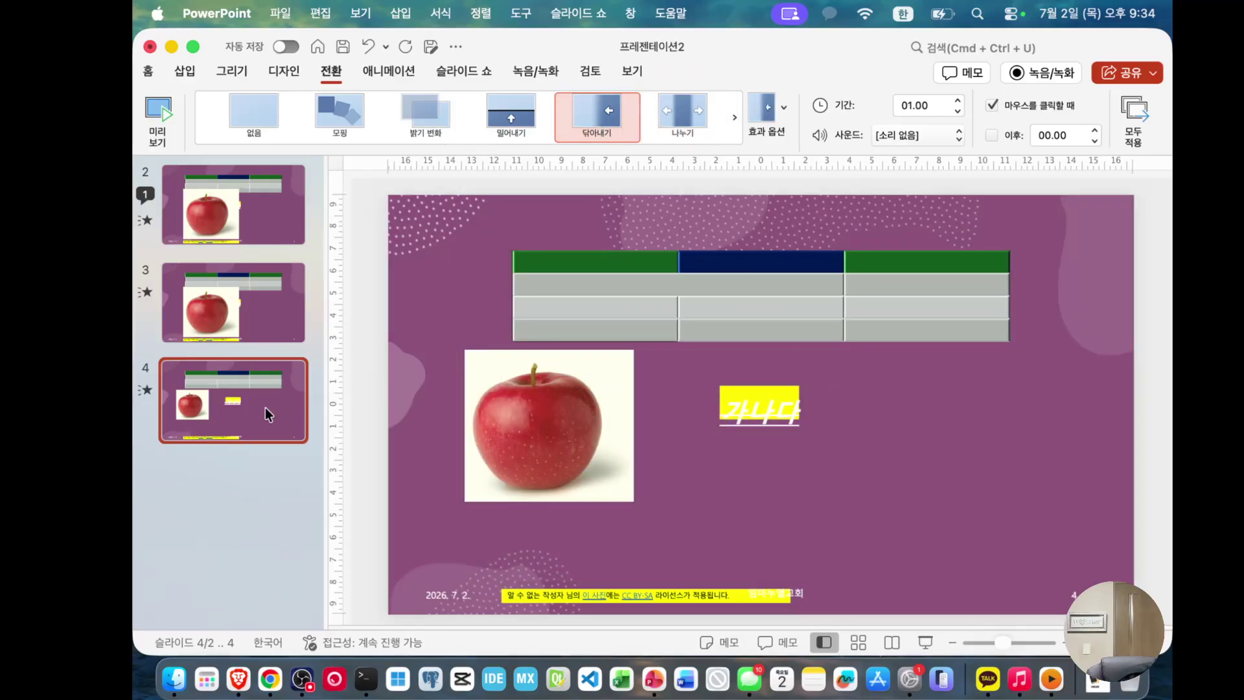
Step: Compare the Fade, Push and Wipe transitions on slide 4, and leave Split (나누기) applied
{"action": "left_click", "coordinate": [429, 122]}
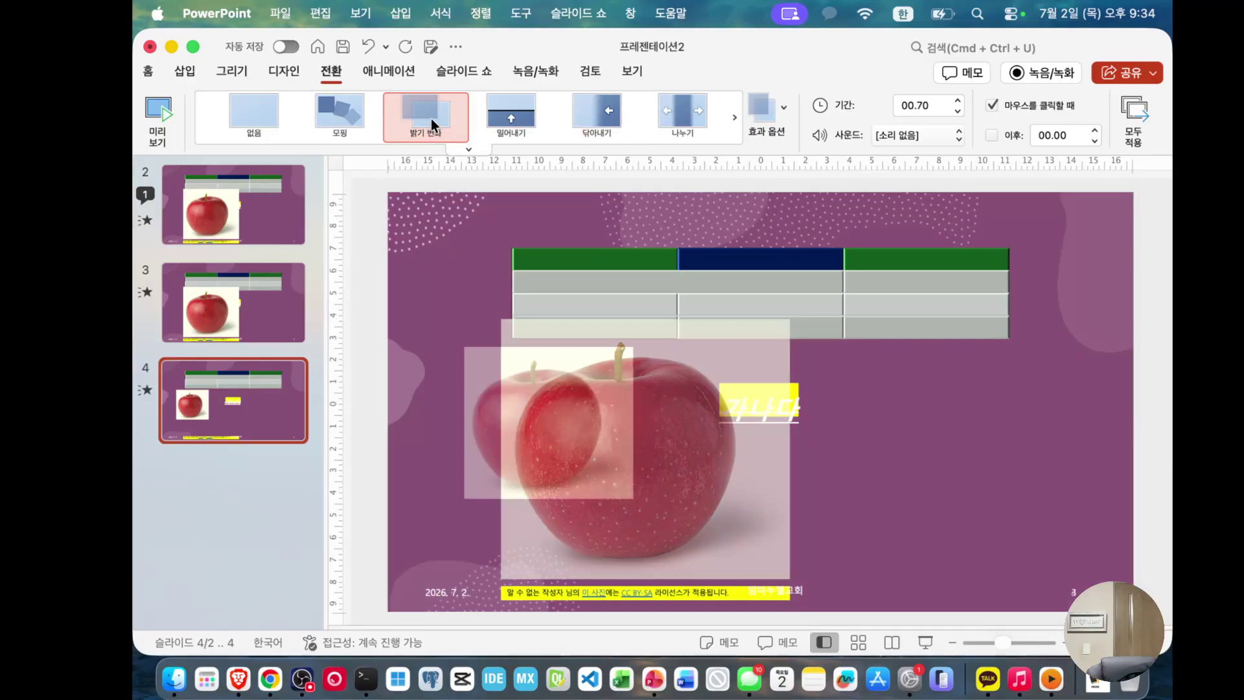
{"action": "left_click", "coordinate": [516, 123]}
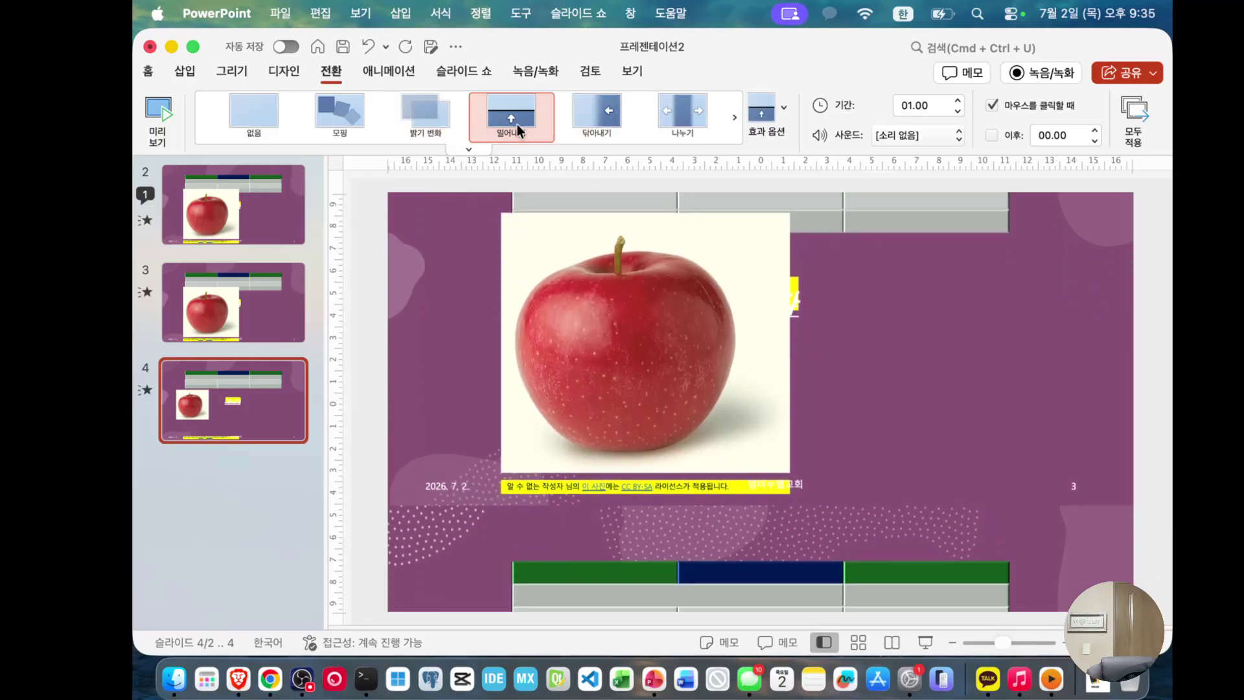
{"action": "left_click", "coordinate": [582, 126]}
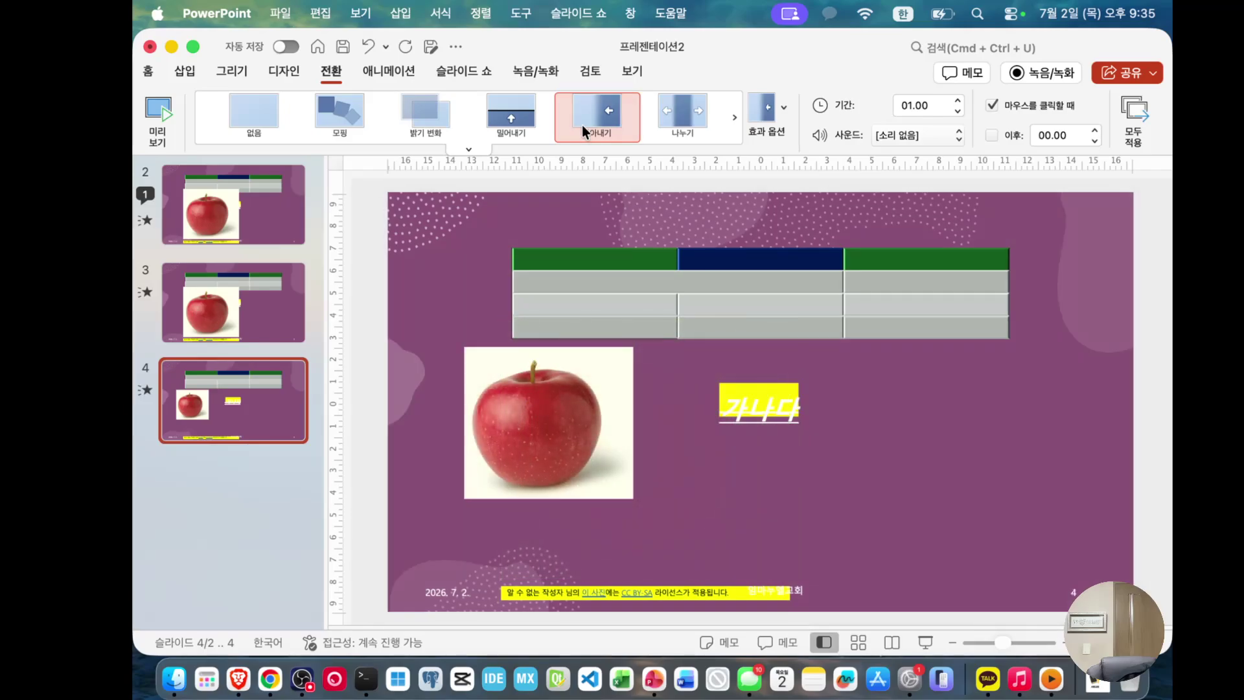
{"action": "left_click", "coordinate": [674, 124]}
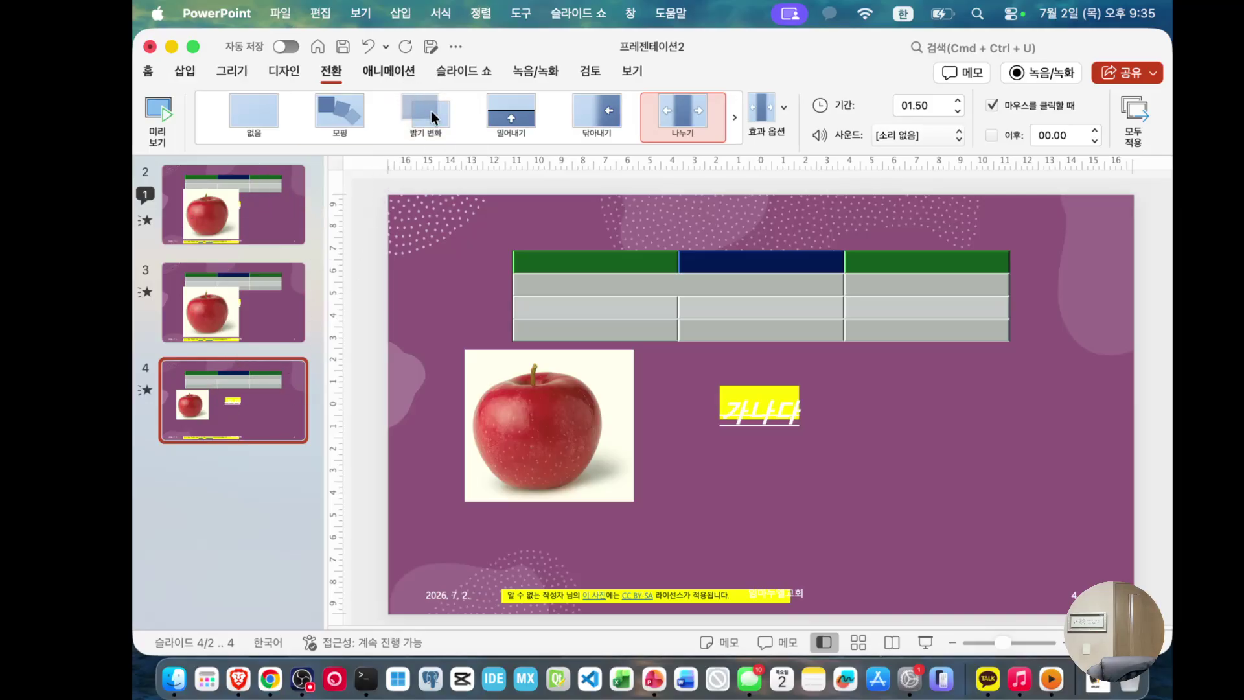
Step: Apply the 돌기 entrance animation to the apple picture on slide 4
{"action": "left_click", "coordinate": [389, 71]}
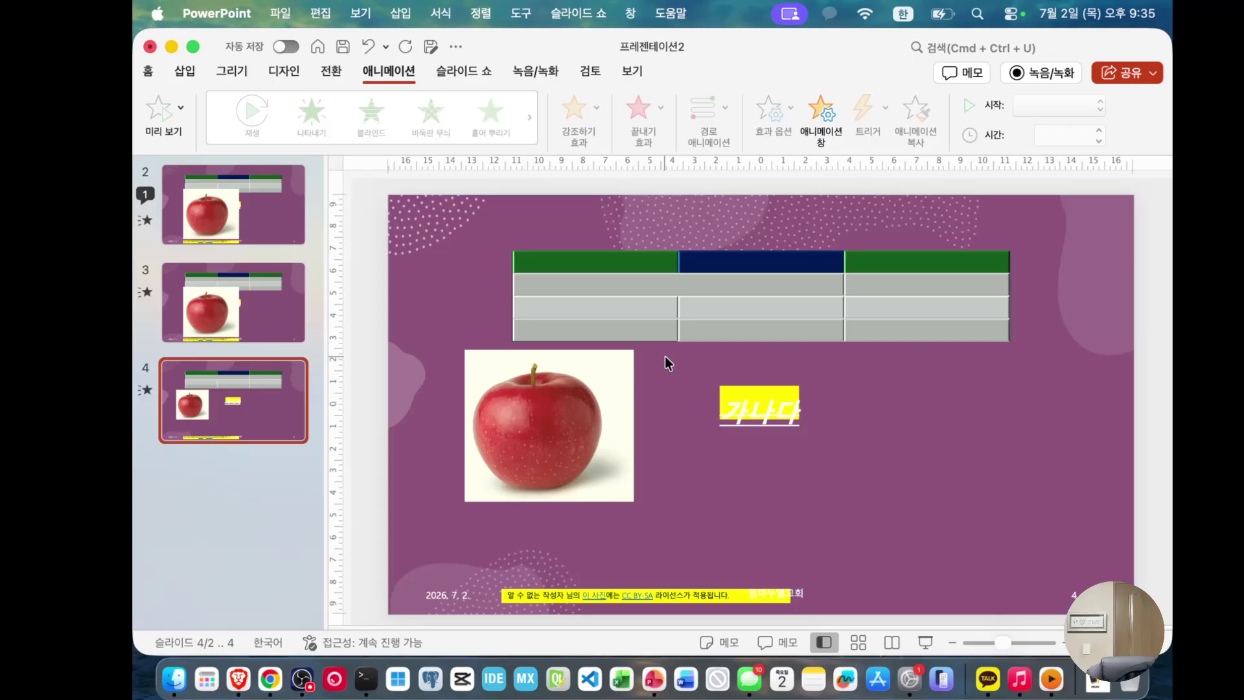
{"action": "left_click", "coordinate": [657, 287]}
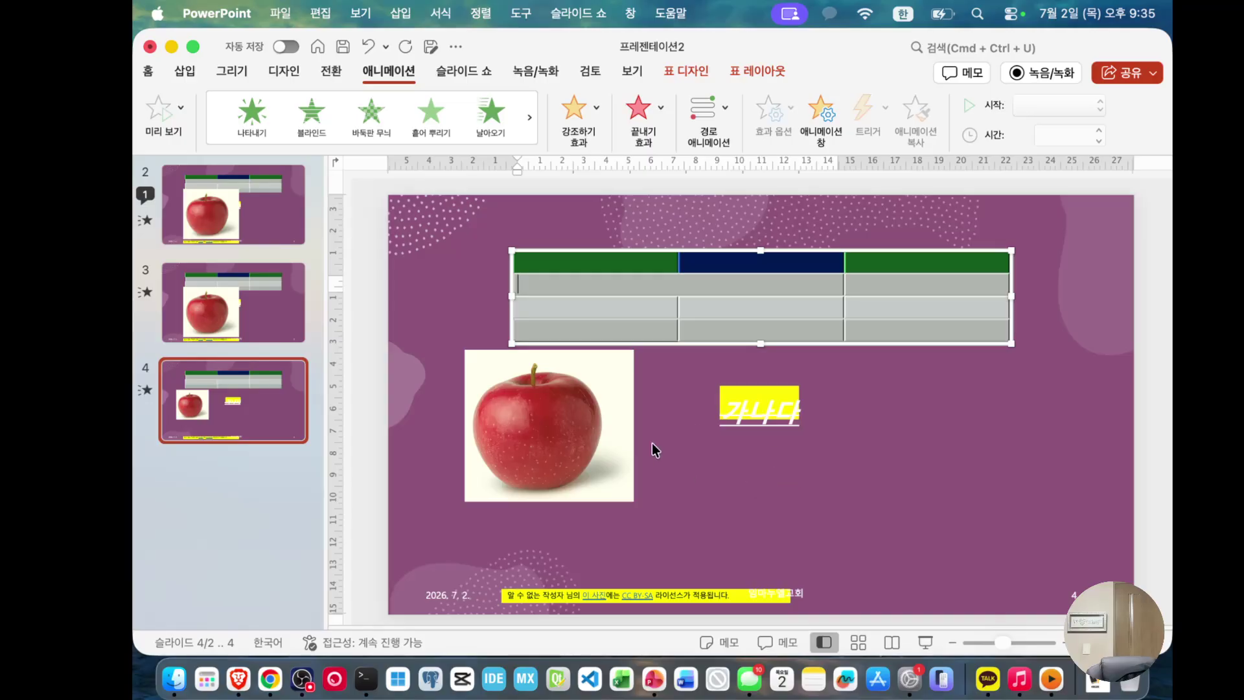
{"action": "left_click", "coordinate": [571, 458]}
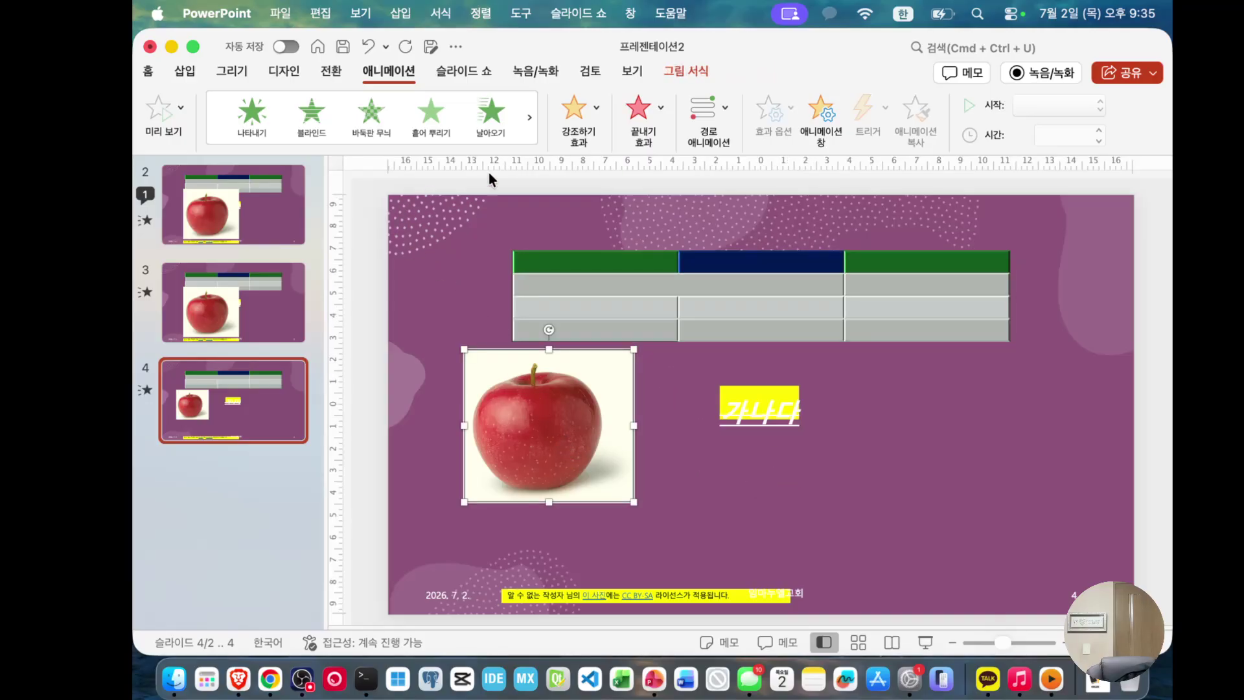
{"action": "left_click", "coordinate": [531, 122]}
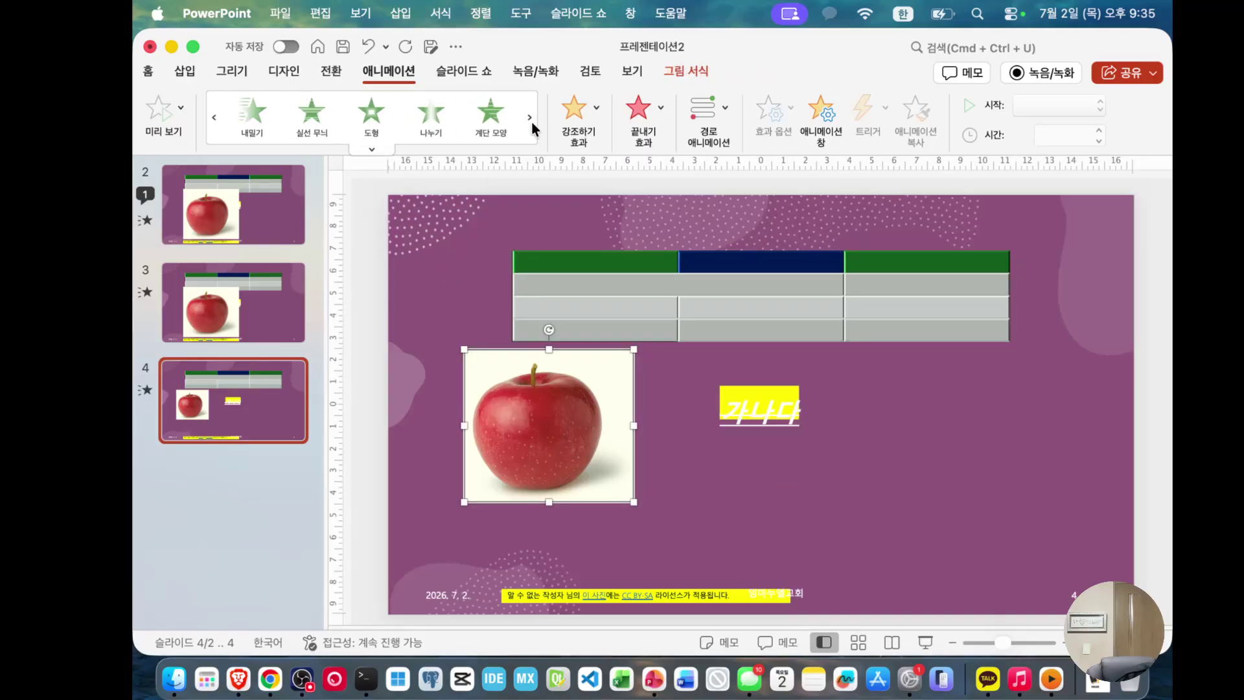
{"action": "left_click", "coordinate": [374, 150]}
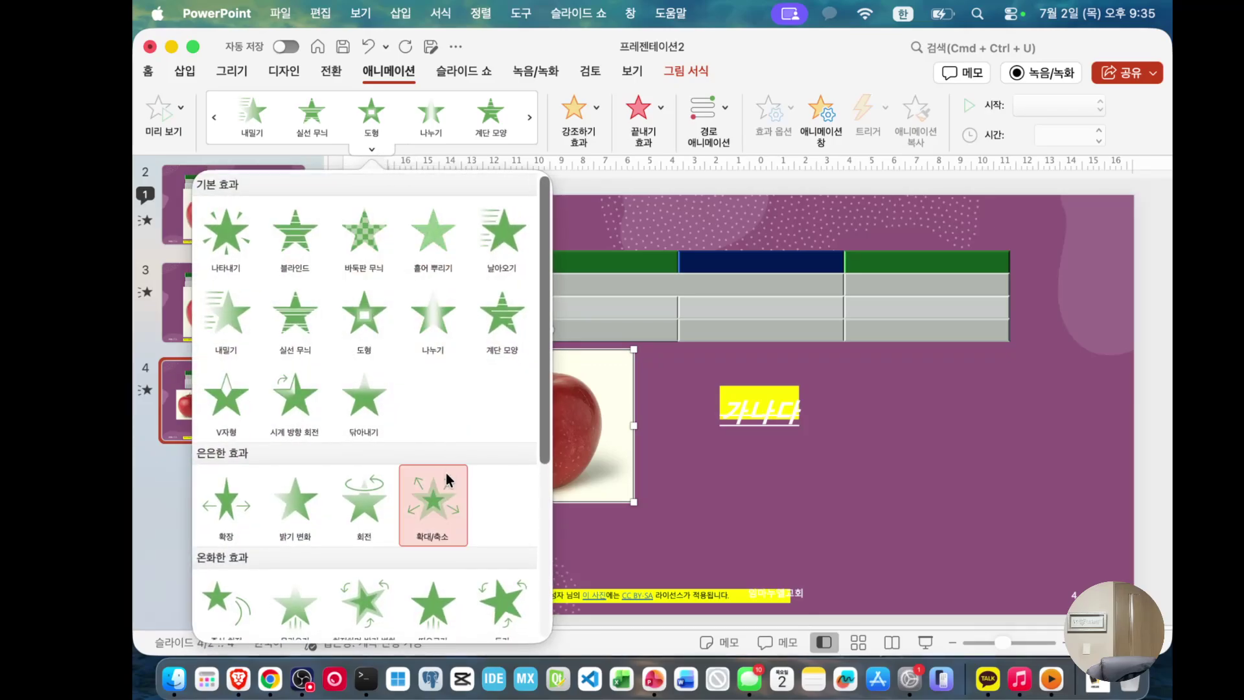
{"action": "scroll", "coordinate": [344, 583], "scroll_direction": "down", "scroll_amount": 2}
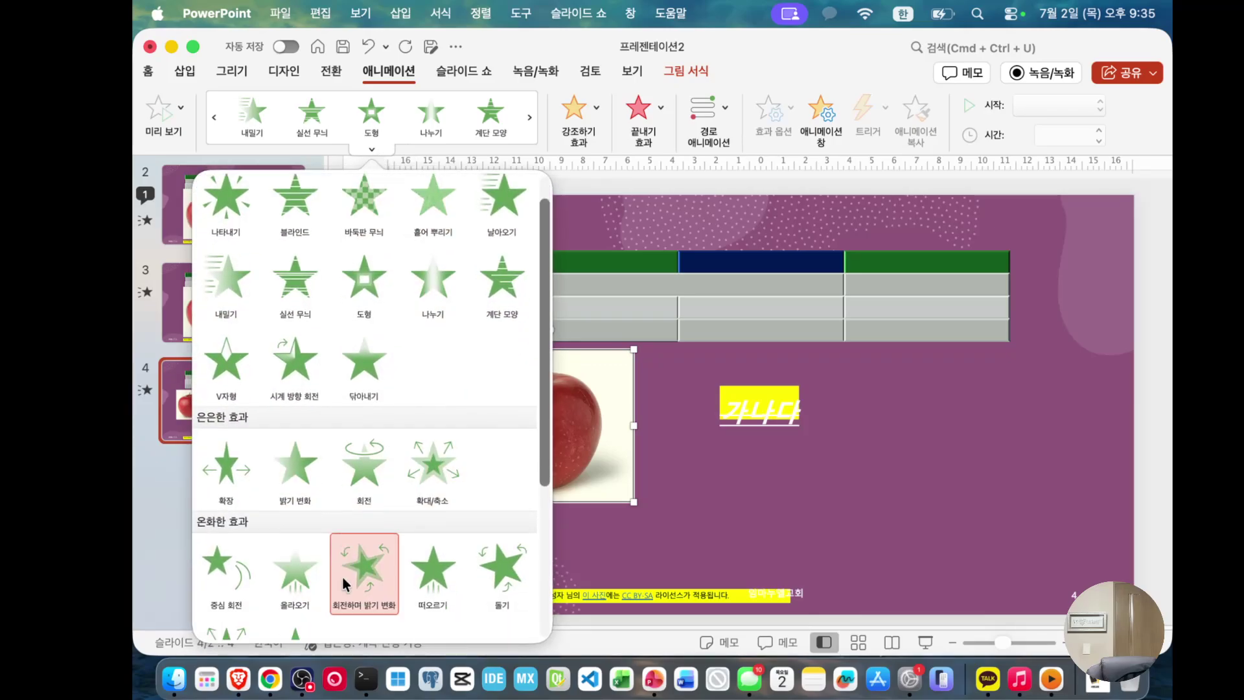
{"action": "scroll", "coordinate": [347, 582], "scroll_direction": "down", "scroll_amount": 2}
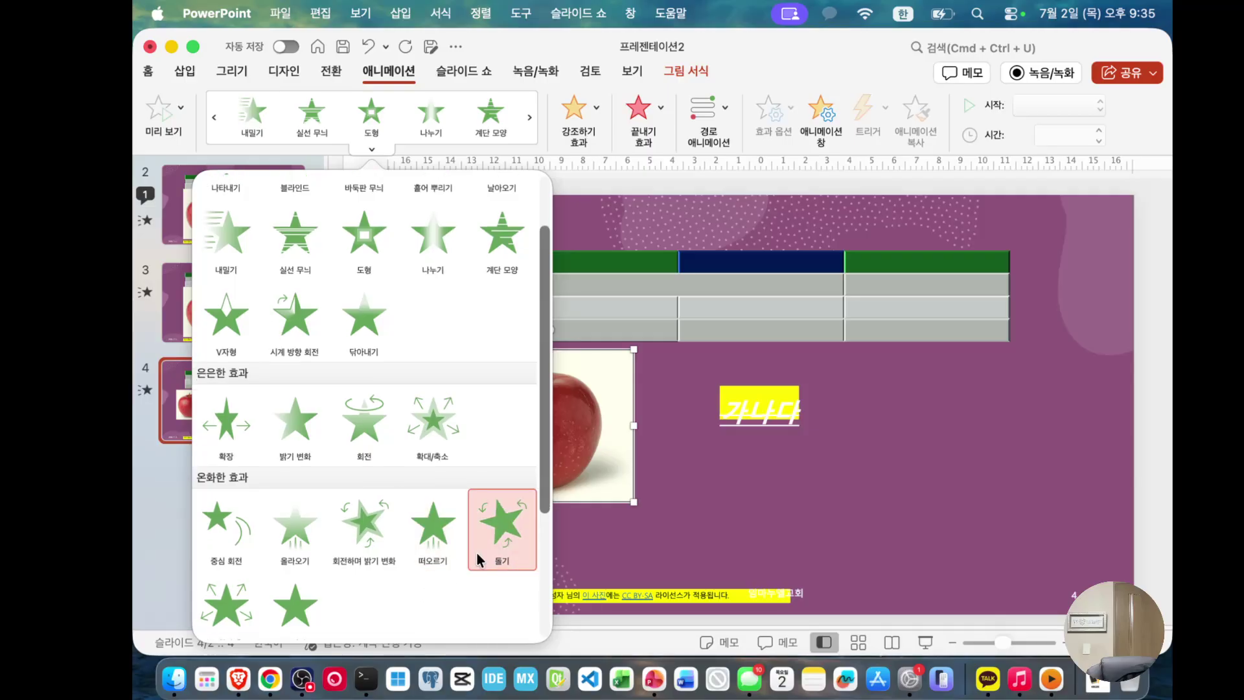
{"action": "left_click", "coordinate": [497, 539]}
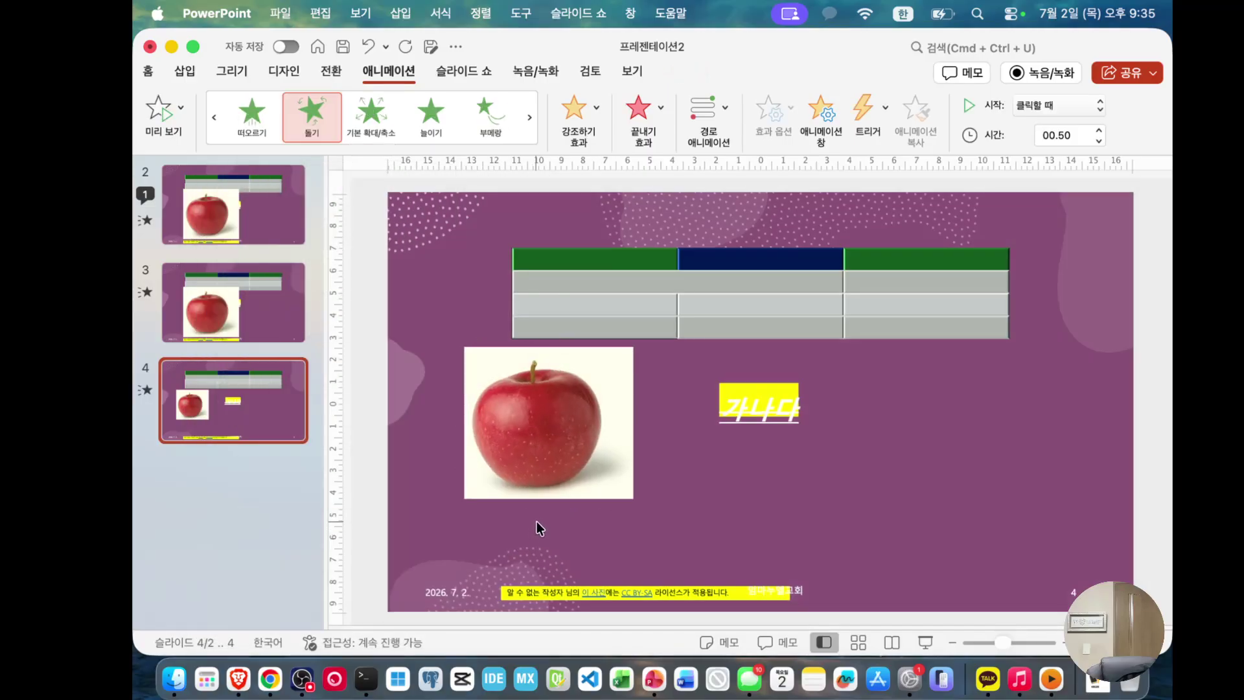
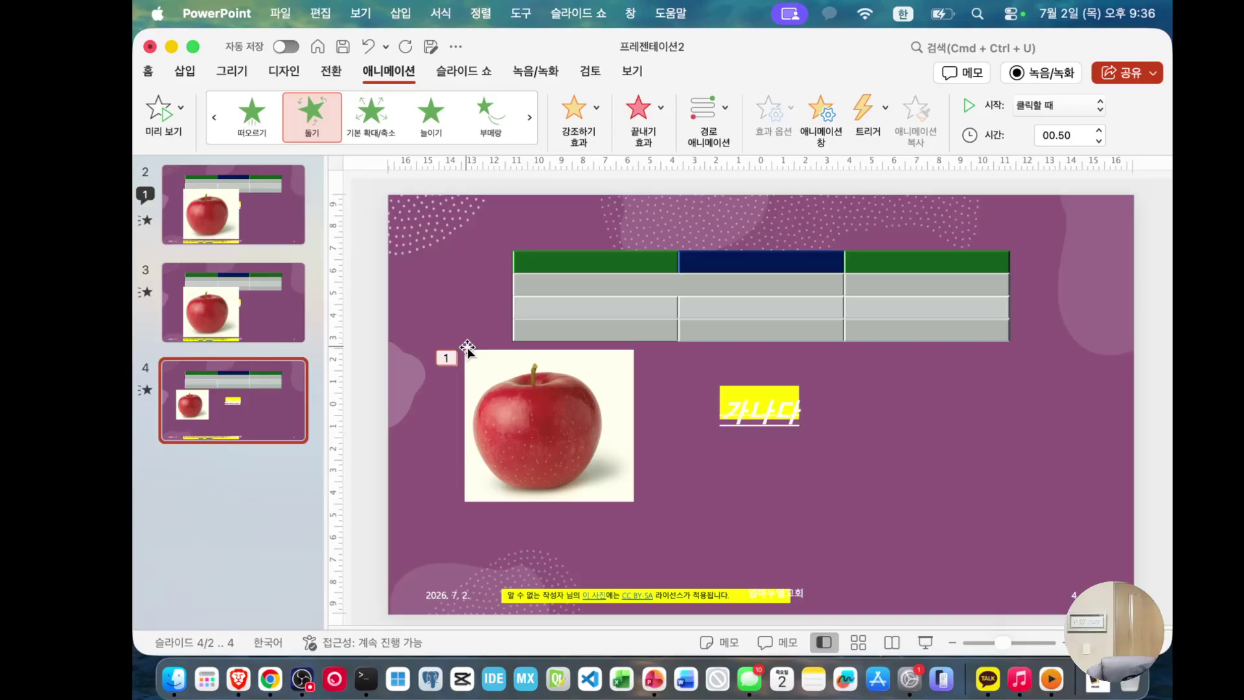
Step: Run the slide show from slide 4 with the presenter view (발표자 보기) option, and exit the show
{"action": "left_click", "coordinate": [453, 72]}
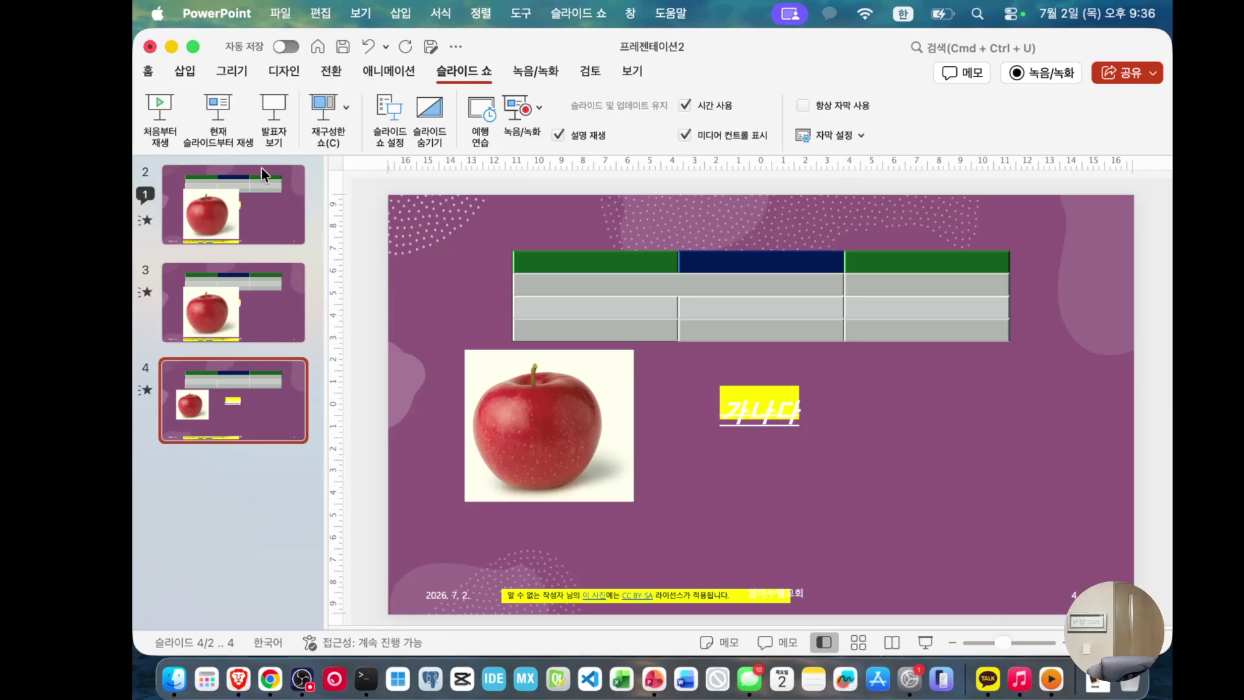
{"action": "left_click", "coordinate": [465, 75]}
{"action": "left_click", "coordinate": [473, 74]}
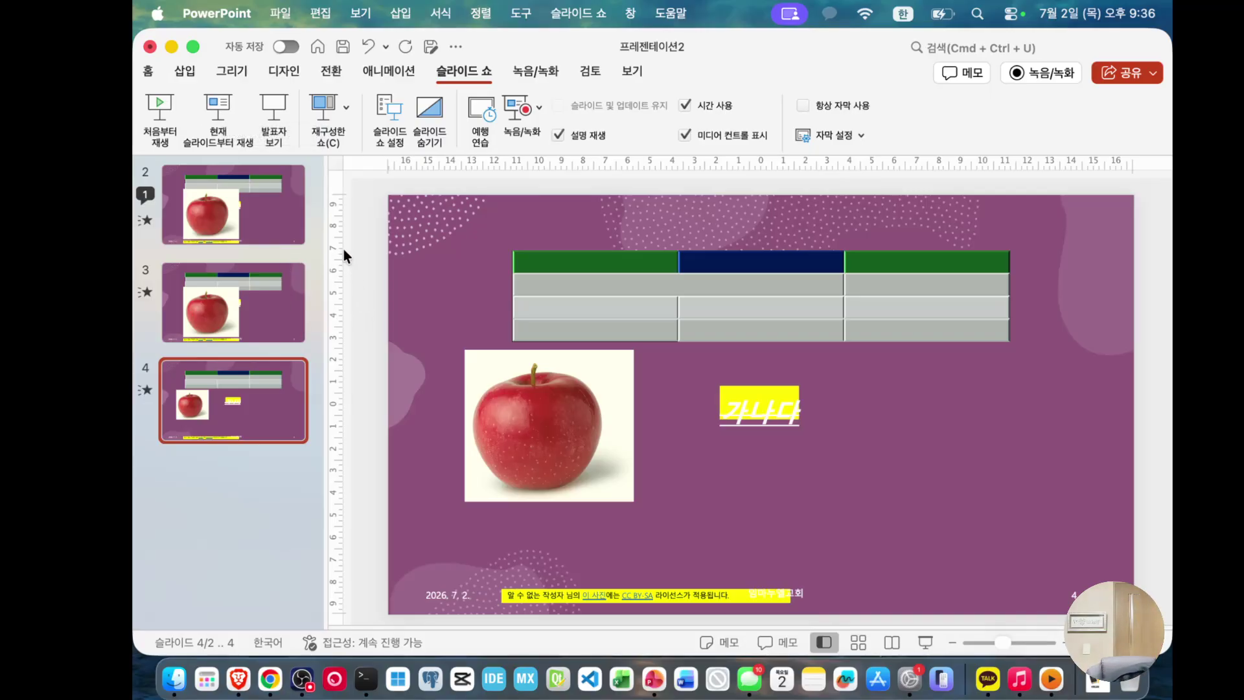
{"action": "left_click", "coordinate": [283, 108]}
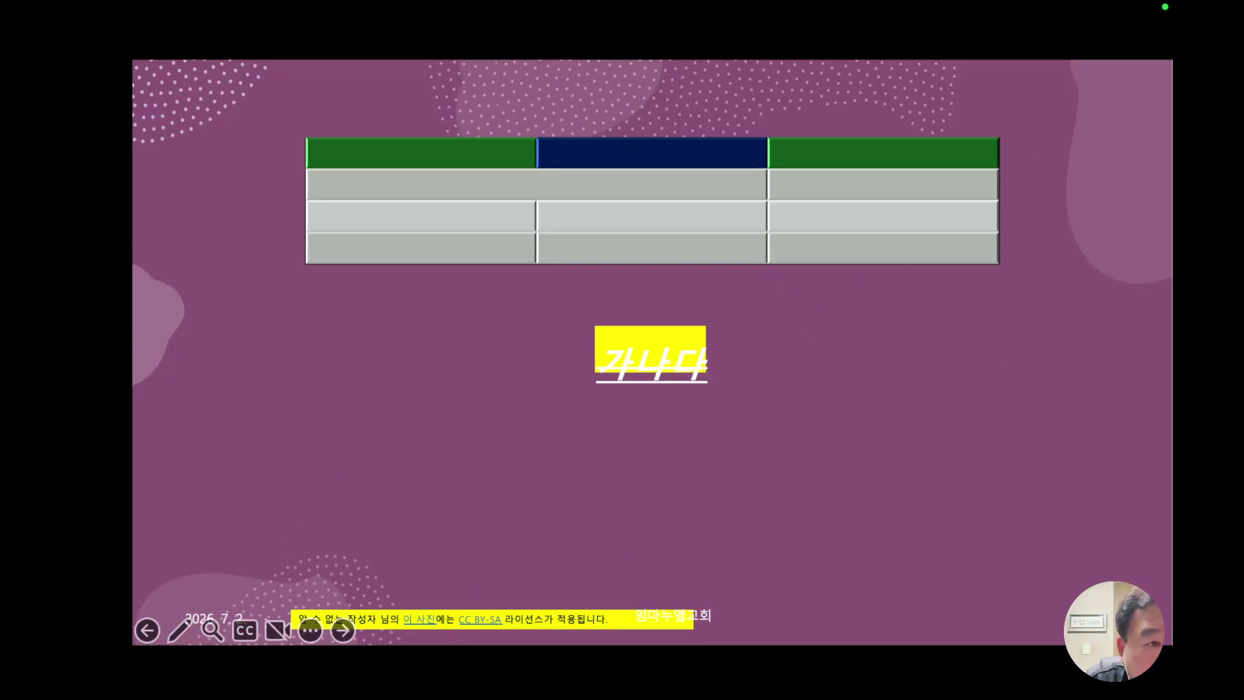
{"action": "key", "text": "Escape"}
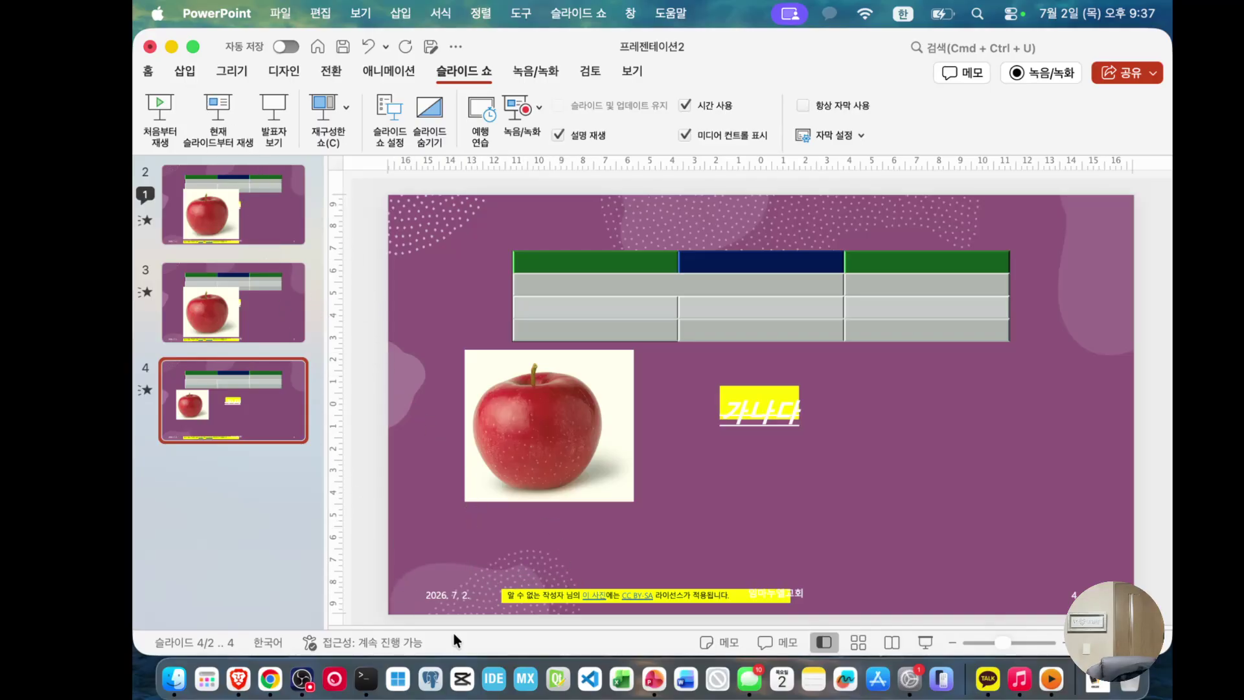
Step: Add a new blank slide after slide 4
{"action": "scroll", "coordinate": [453, 616], "scroll_direction": "up", "scroll_amount": 2}
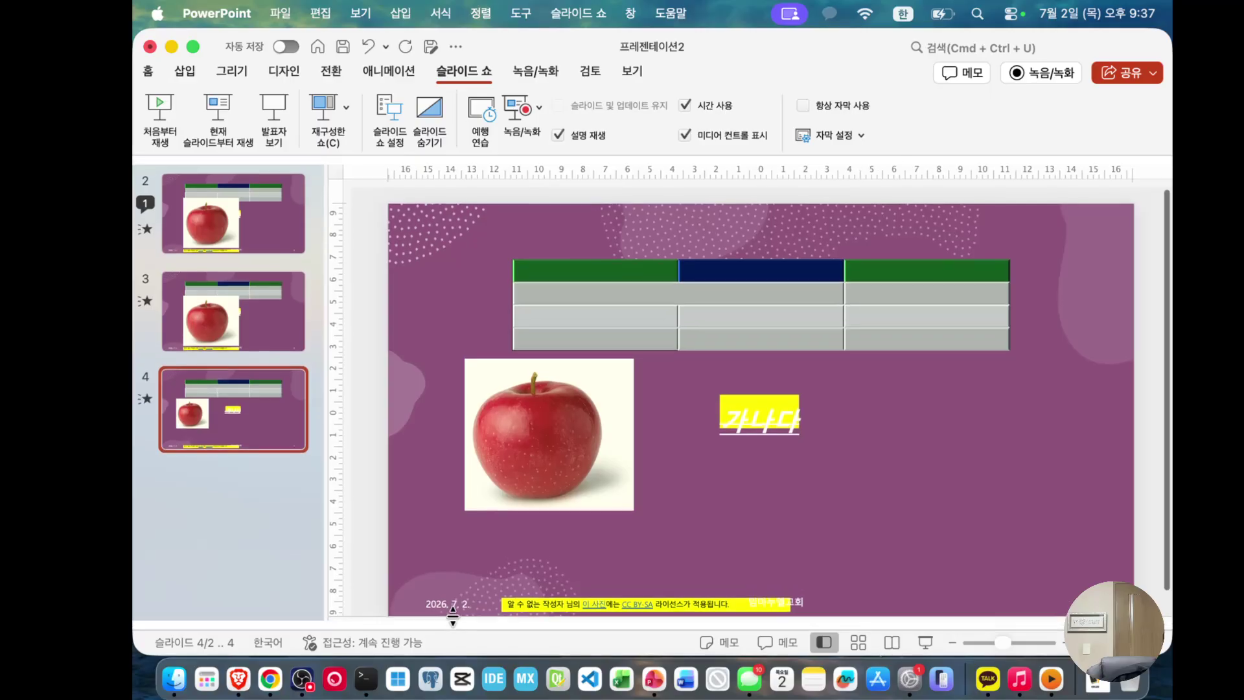
{"action": "scroll", "coordinate": [447, 596], "scroll_direction": "down", "scroll_amount": 2}
{"action": "left_click", "coordinate": [457, 603]}
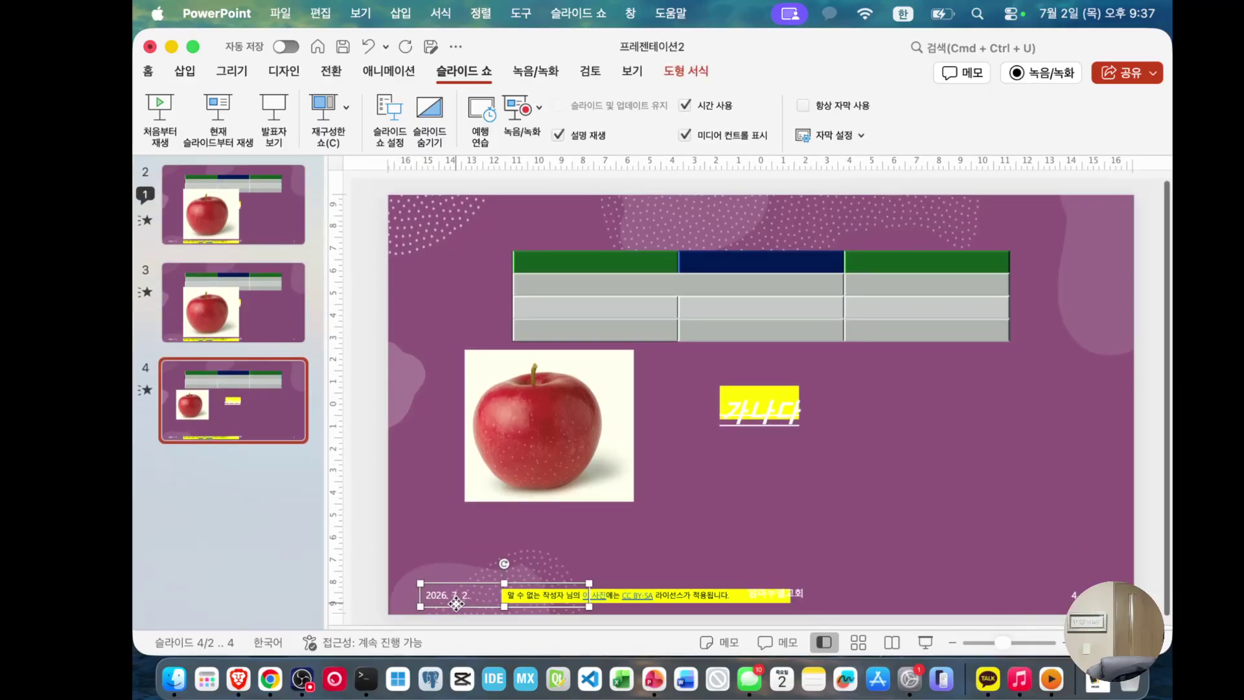
{"action": "left_click", "coordinate": [411, 530]}
{"action": "left_click", "coordinate": [274, 457]}
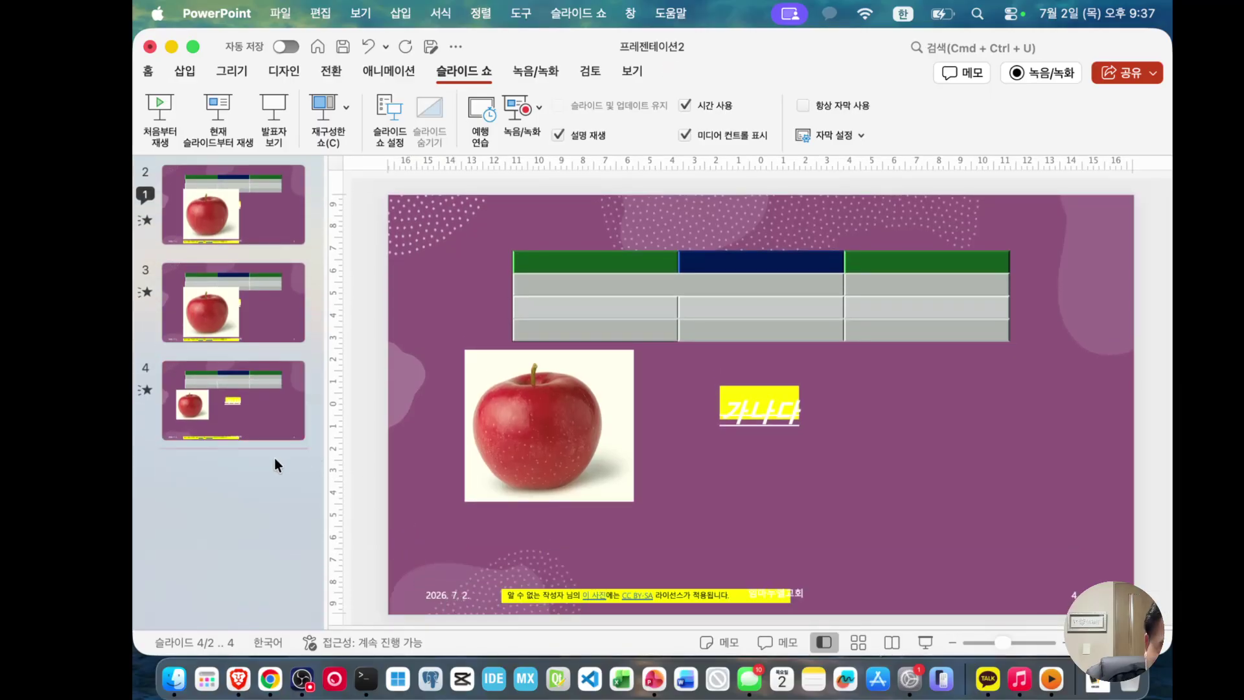
{"action": "key", "text": "Return"}
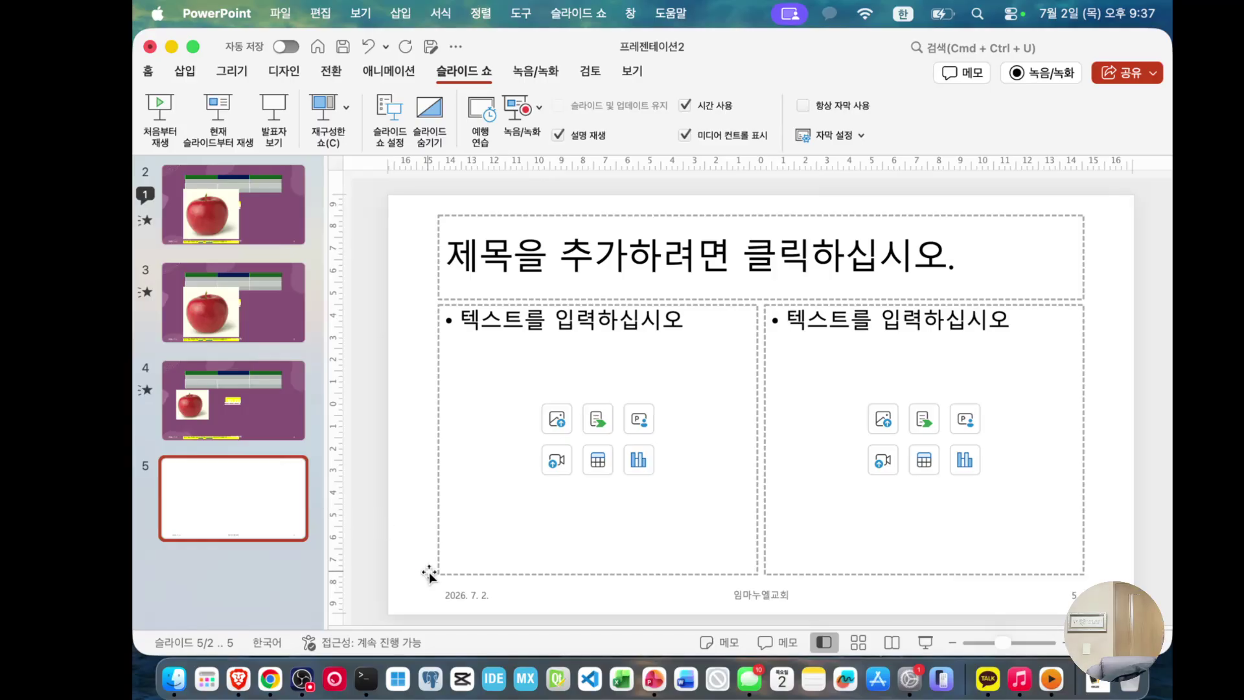
{"action": "left_click", "coordinate": [479, 594]}
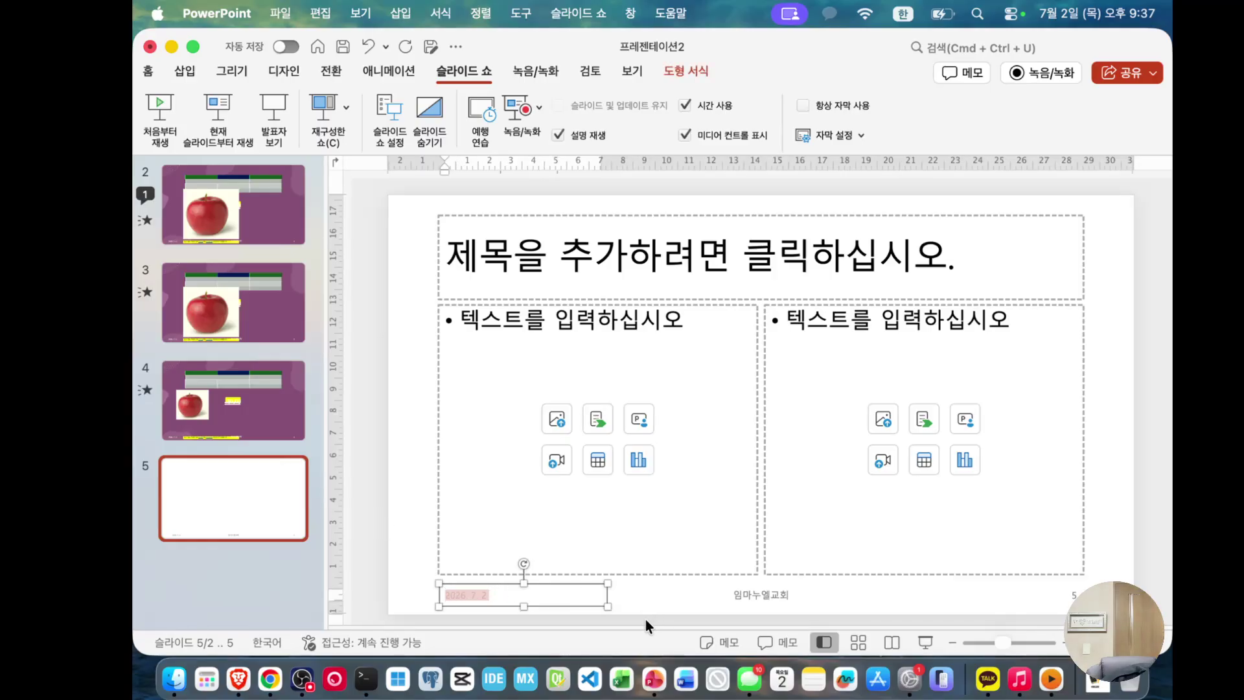
{"action": "scroll", "coordinate": [648, 609], "scroll_direction": "up", "scroll_amount": 2}
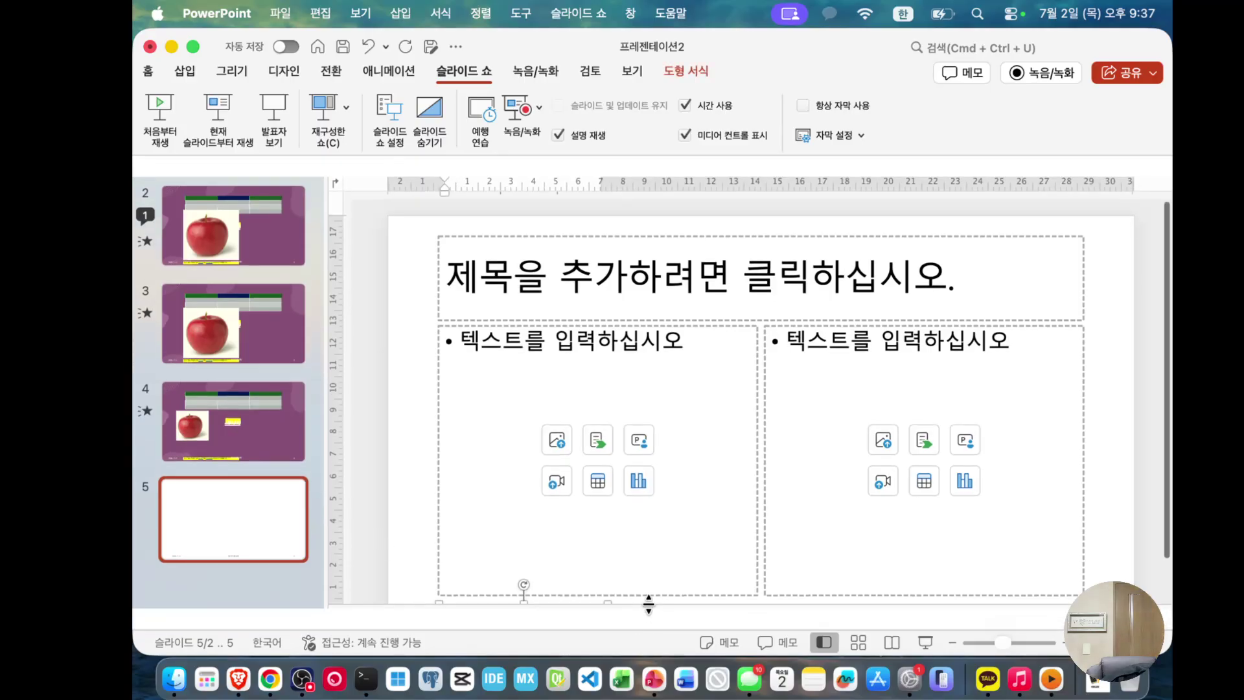
{"action": "left_click", "coordinate": [684, 518]}
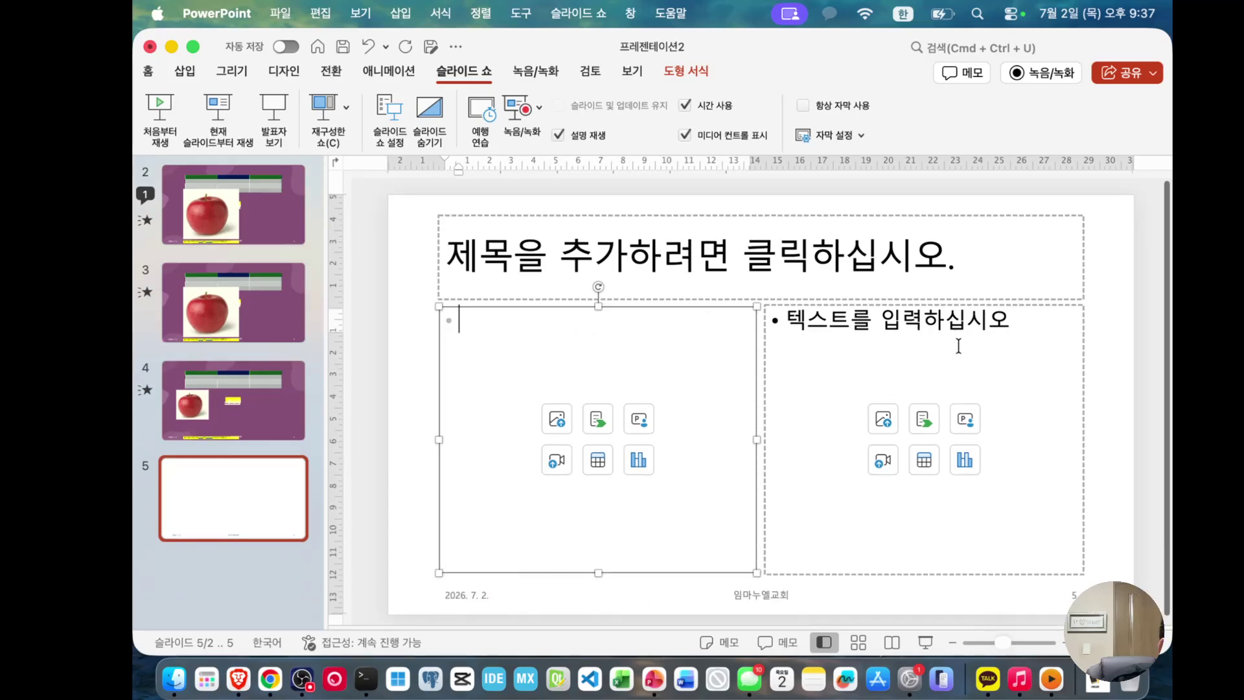
{"action": "scroll", "coordinate": [1160, 362], "scroll_direction": "down", "scroll_amount": 1}
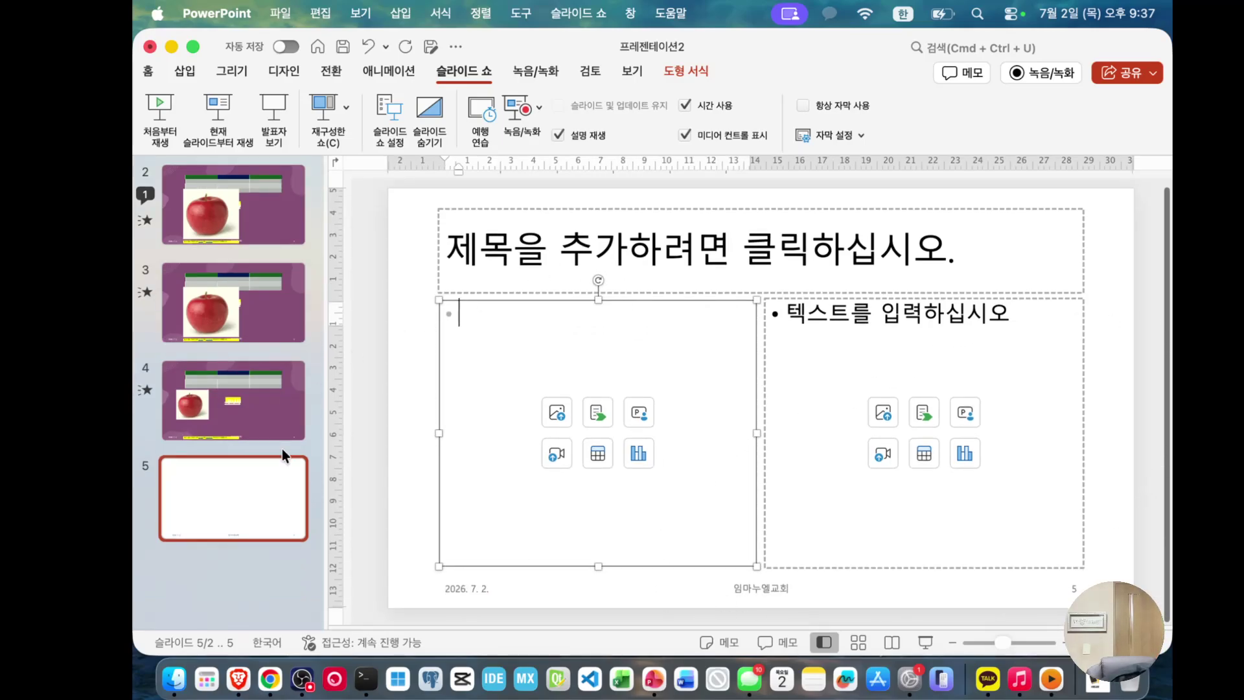
{"action": "scroll", "coordinate": [359, 327], "scroll_direction": "up", "scroll_amount": 1}
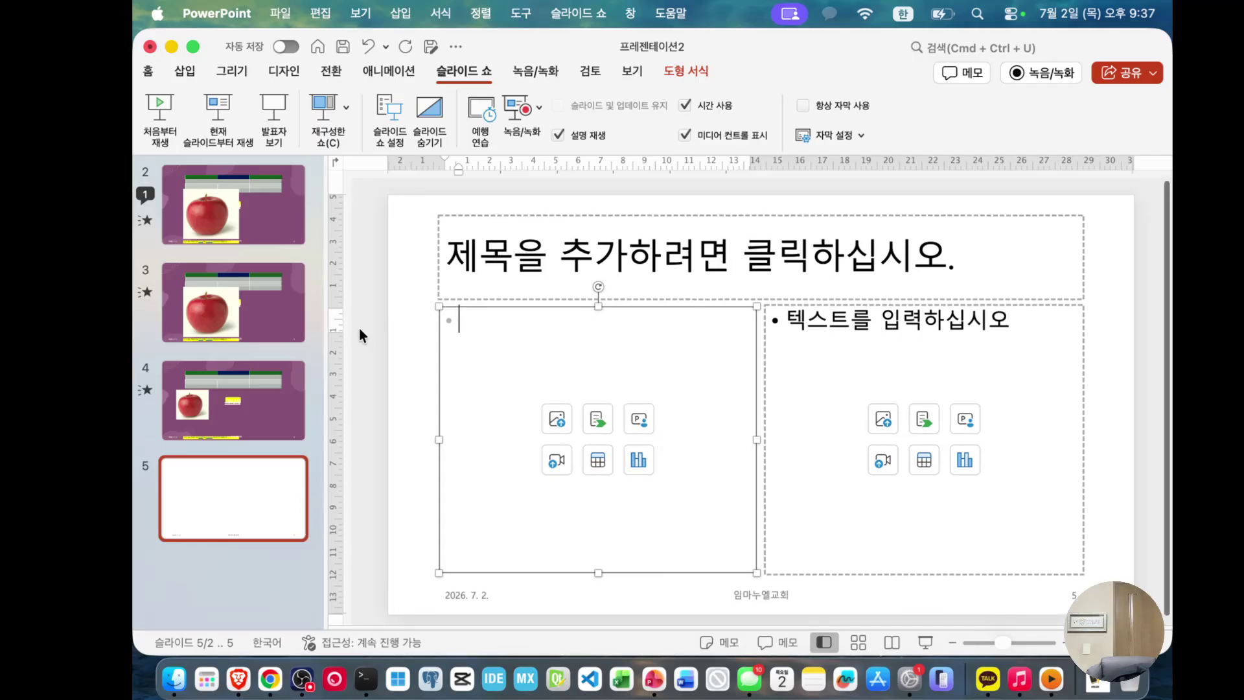
{"action": "scroll", "coordinate": [363, 285], "scroll_direction": "down", "scroll_amount": 1}
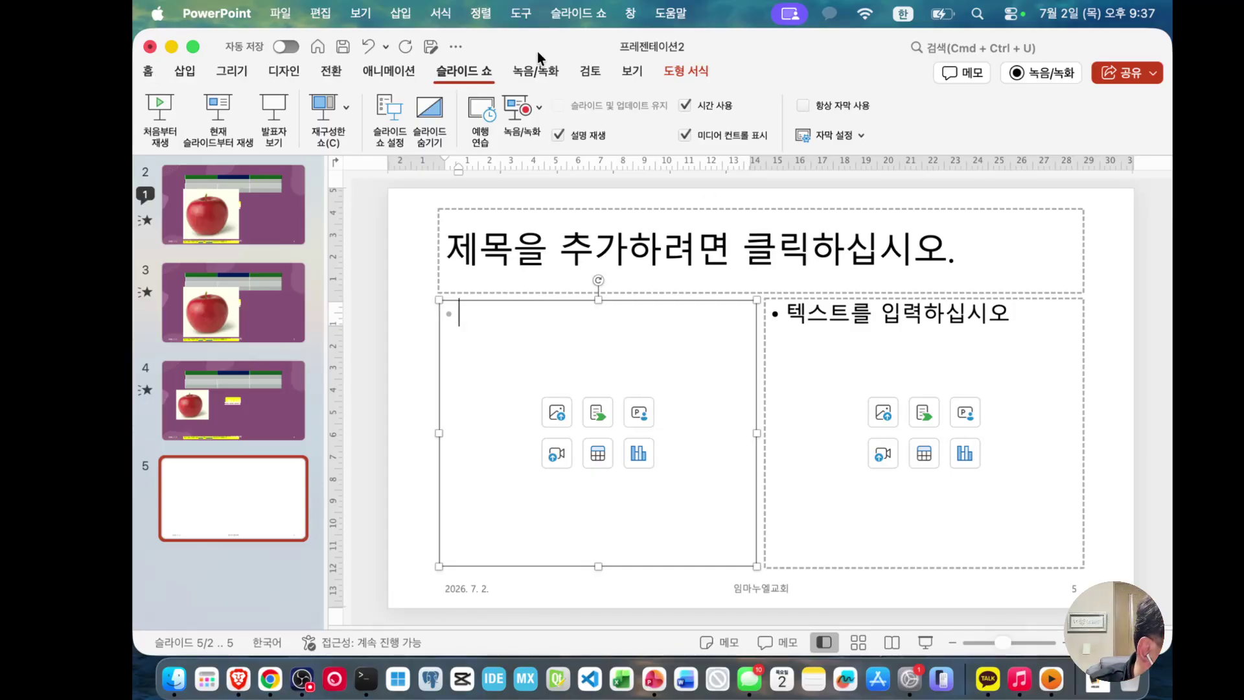
Step: Show the notes pane below the slide and place the cursor in the notes of slide 5 and of slide 3
{"action": "key", "text": "super+m"}
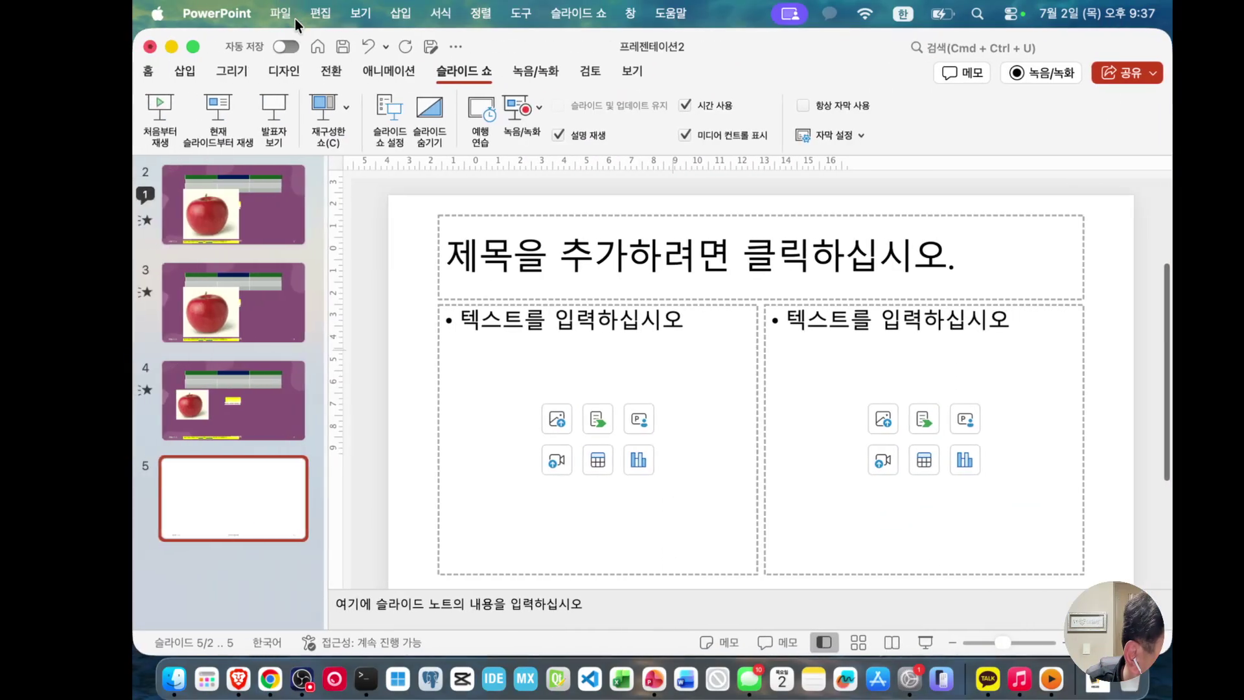
{"action": "left_click", "coordinate": [386, 609]}
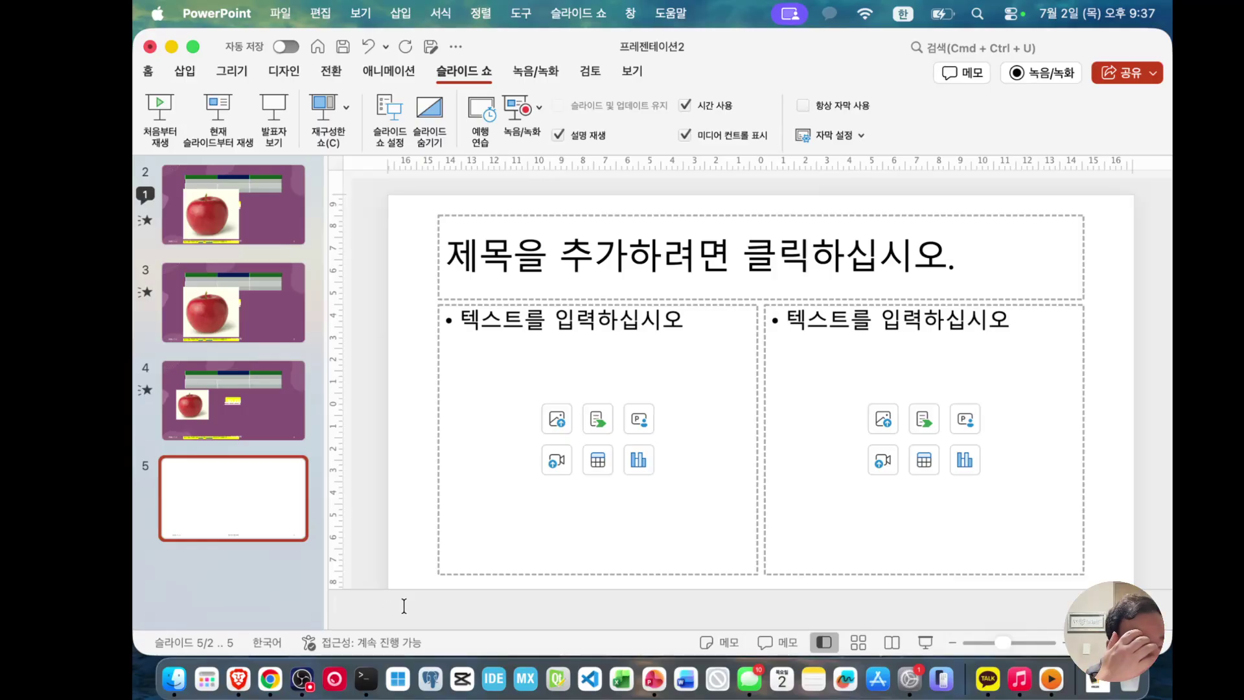
{"action": "left_click", "coordinate": [197, 296]}
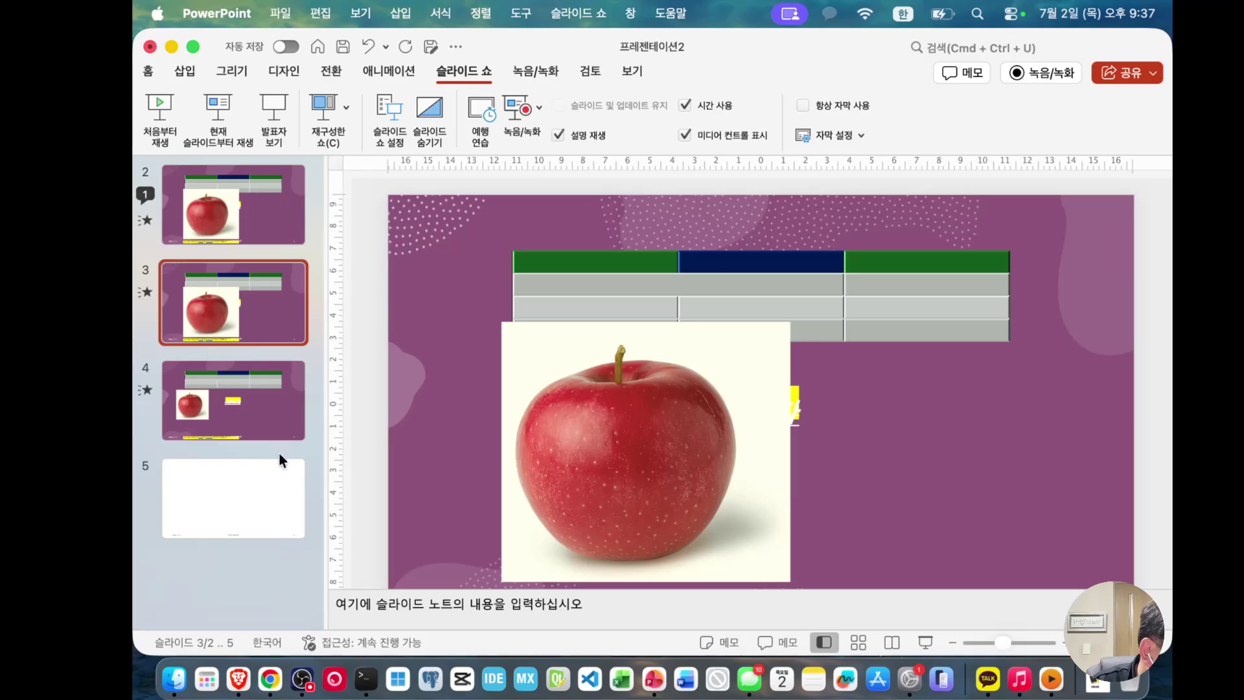
{"action": "left_click", "coordinate": [364, 600]}
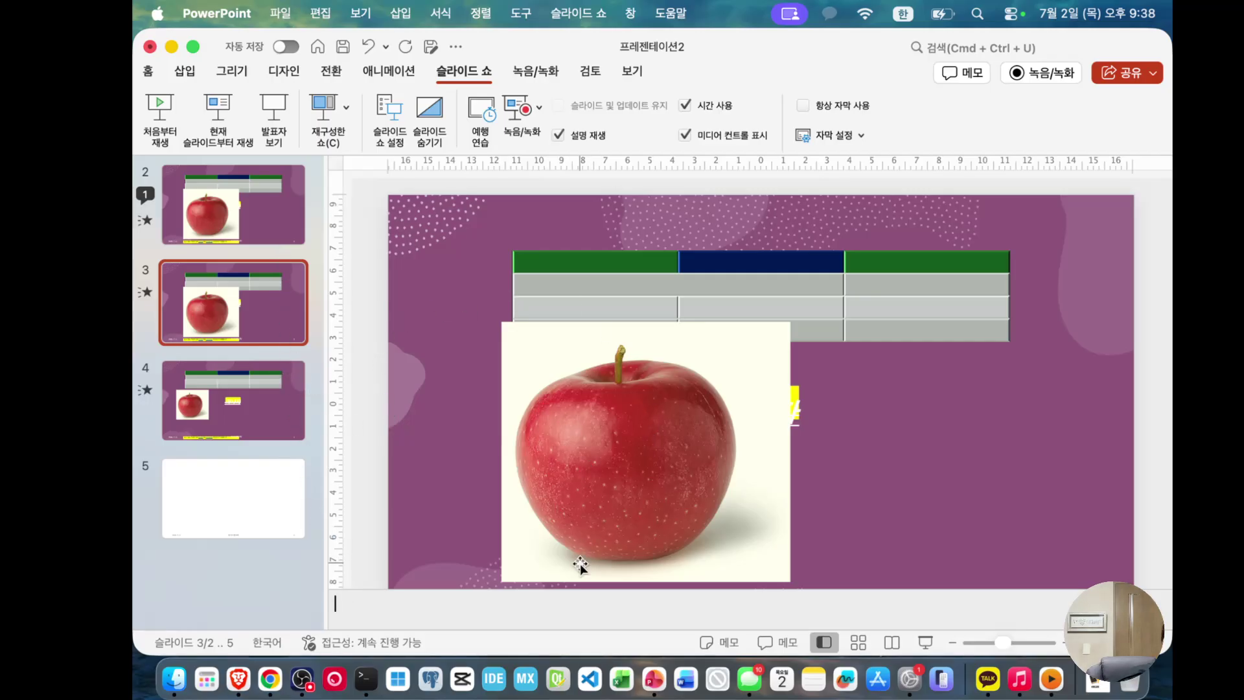
{"action": "left_click", "coordinate": [518, 617]}
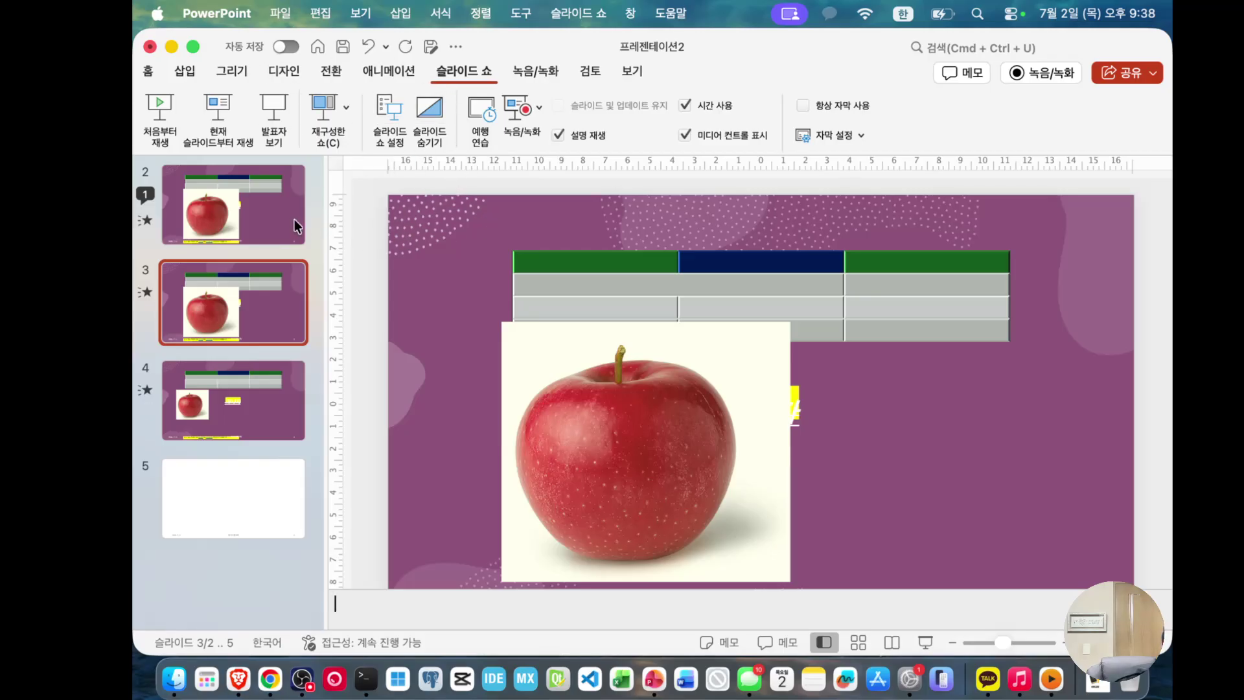
Step: Close the practice presentation without saving and open the recent file "우리들 소망교회 1분 소개 영상 교안"
{"action": "left_click", "coordinate": [149, 47]}
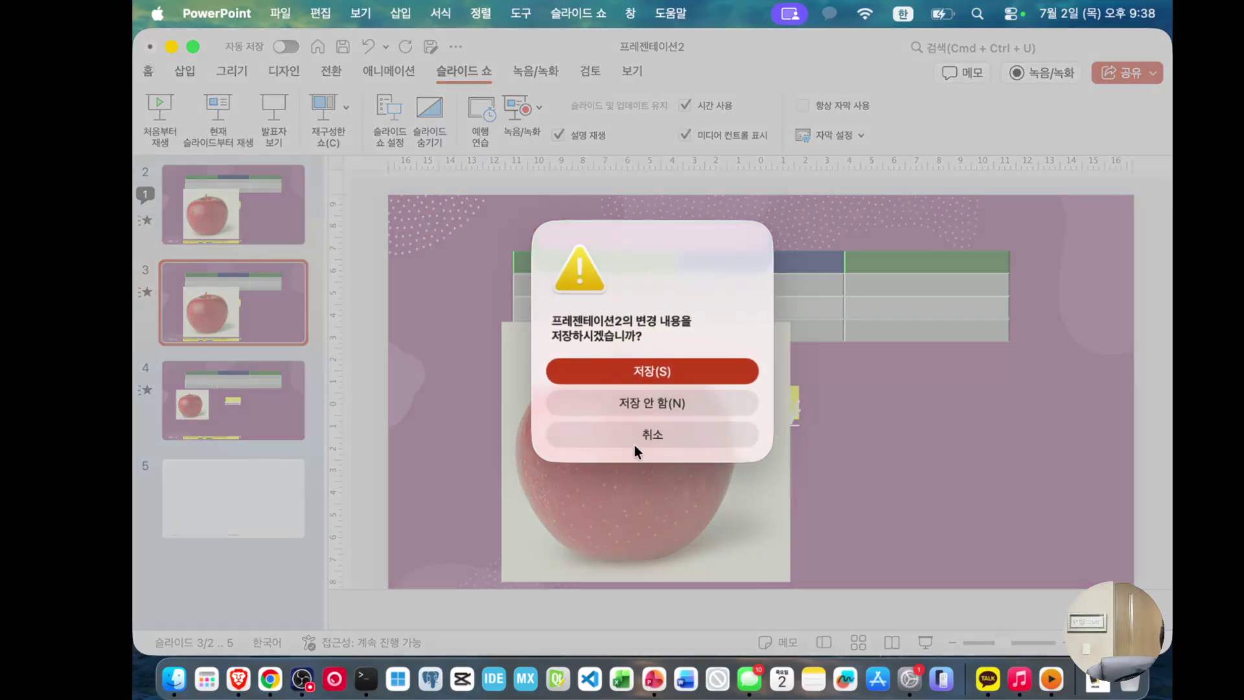
{"action": "left_click", "coordinate": [623, 403]}
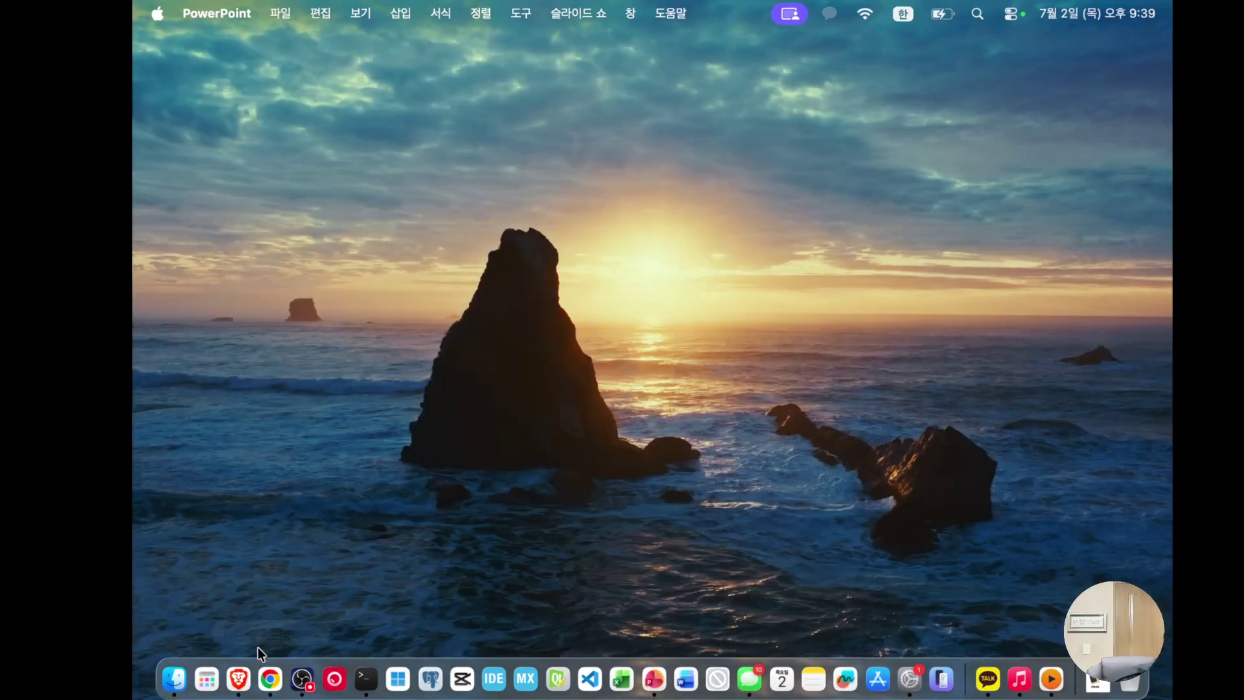
{"action": "left_click", "coordinate": [653, 680]}
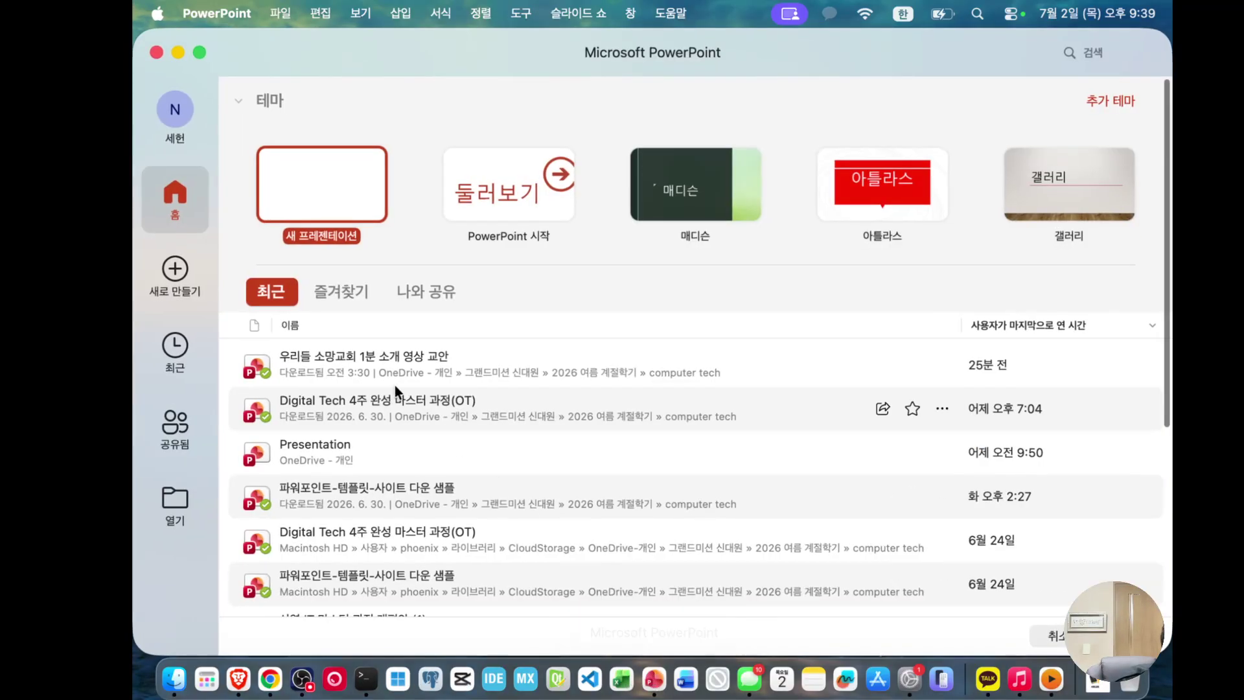
{"action": "left_click", "coordinate": [336, 361]}
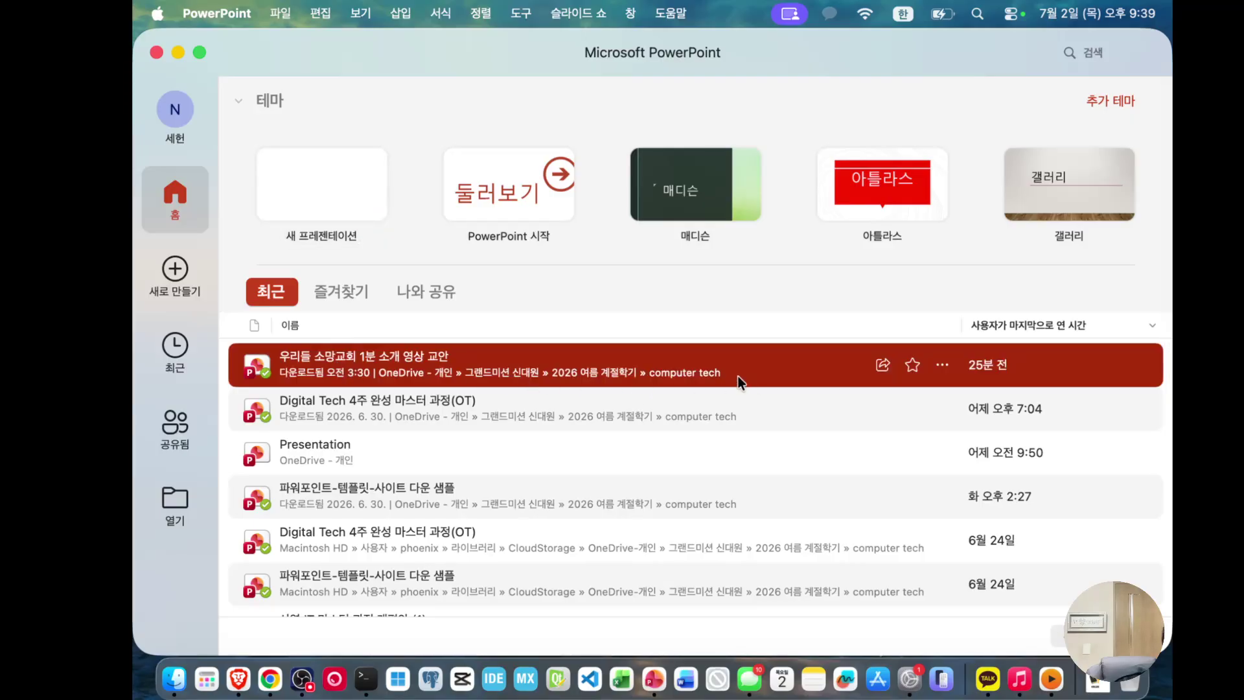
{"action": "double_click", "coordinate": [679, 372]}
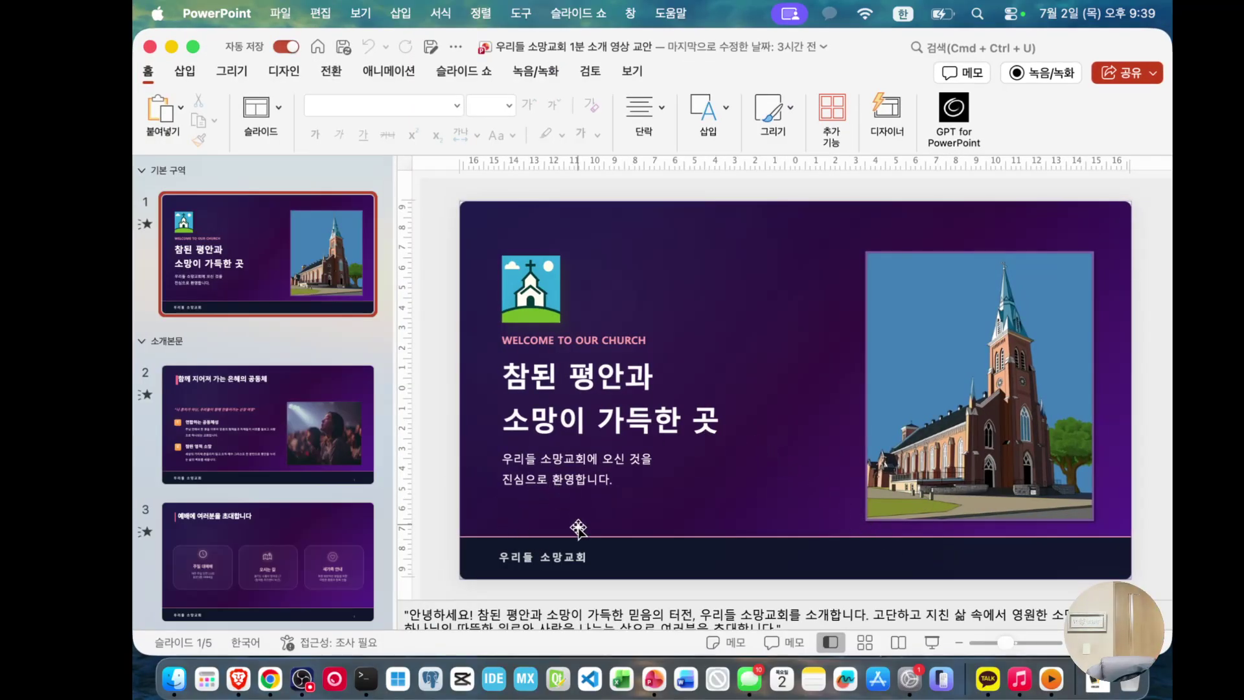
Step: Select the church icon, the large title and the "WELCOME TO OUR CHURCH" text on slide 1 to examine its objects
{"action": "left_click", "coordinate": [540, 302]}
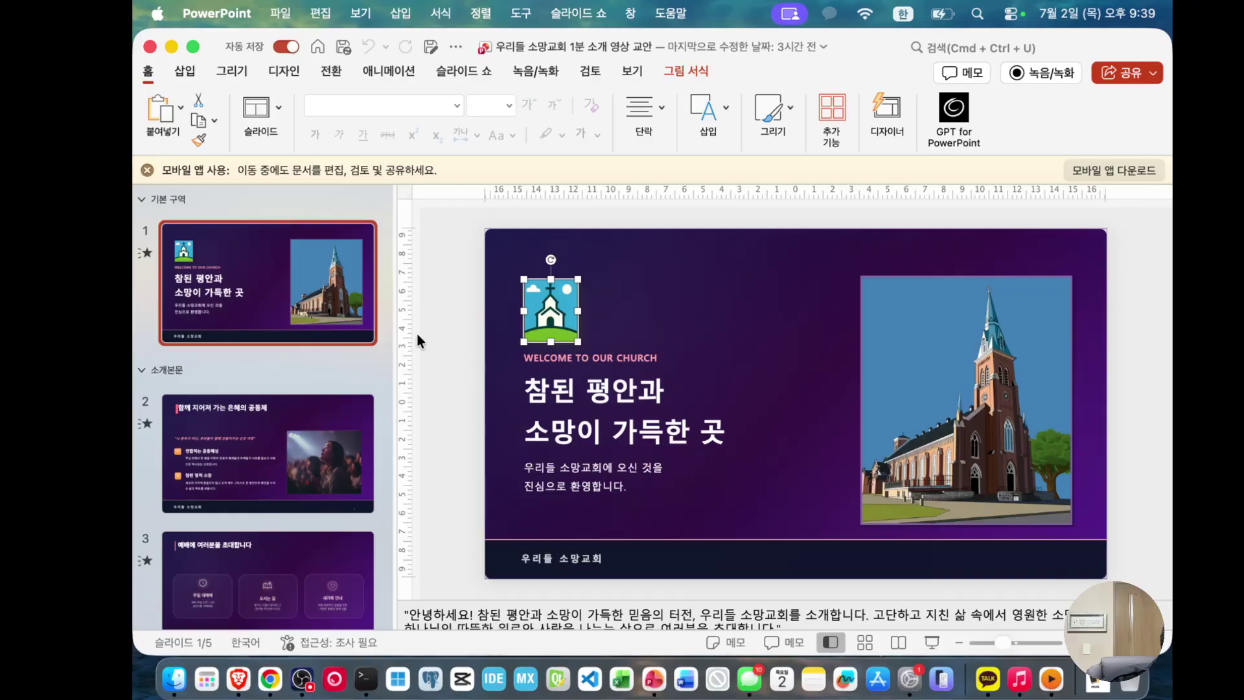
{"action": "left_click", "coordinate": [566, 391]}
{"action": "left_click", "coordinate": [569, 358]}
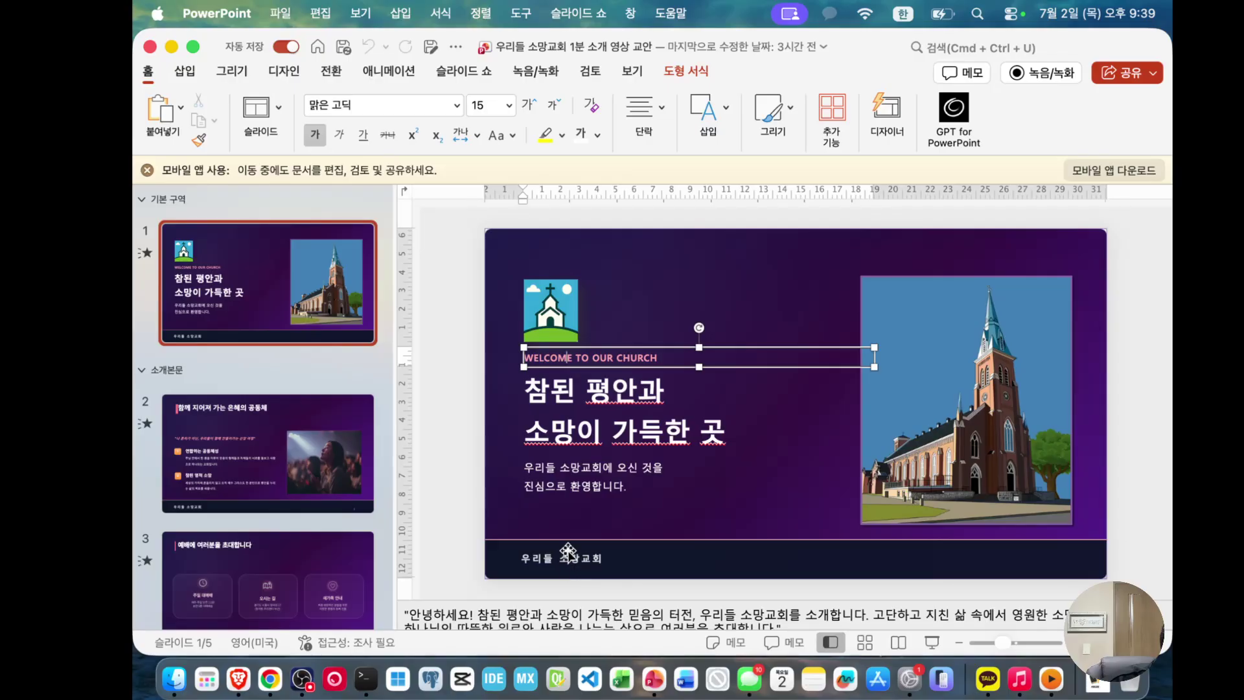
Step: Select the footer text on slide 1, then the number 1 badge, pink accent bar and title on slide 2 to examine them
{"action": "left_click", "coordinate": [565, 555]}
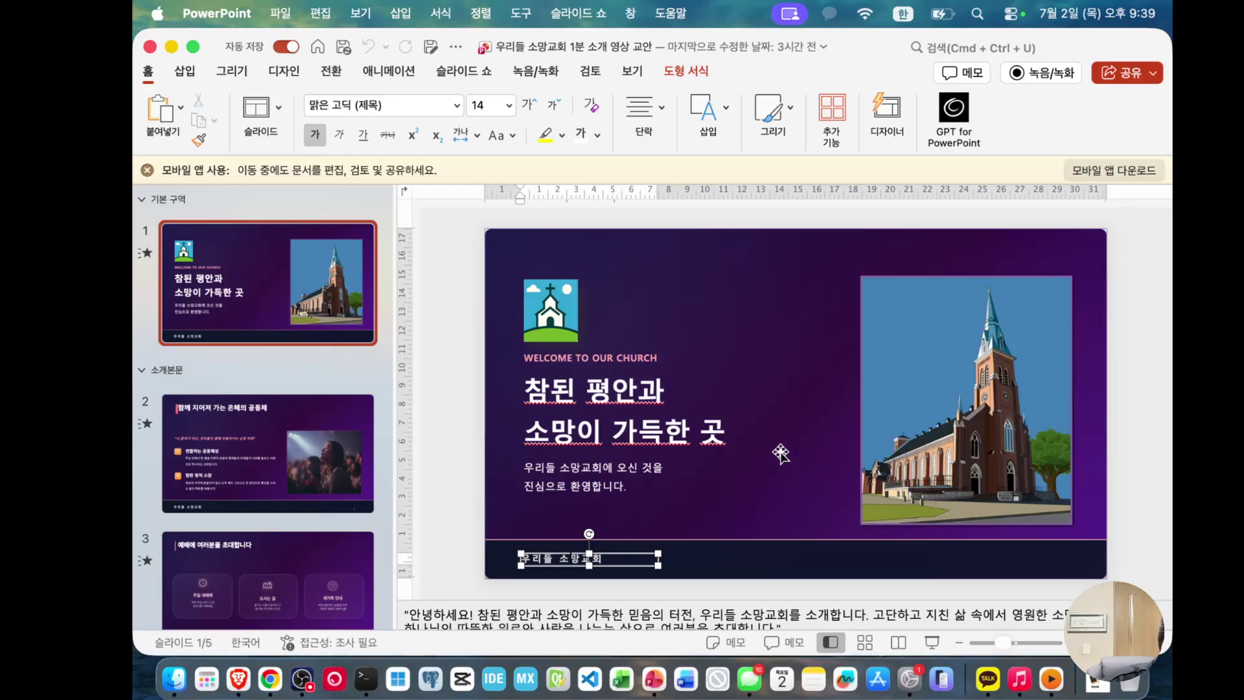
{"action": "left_click", "coordinate": [333, 429]}
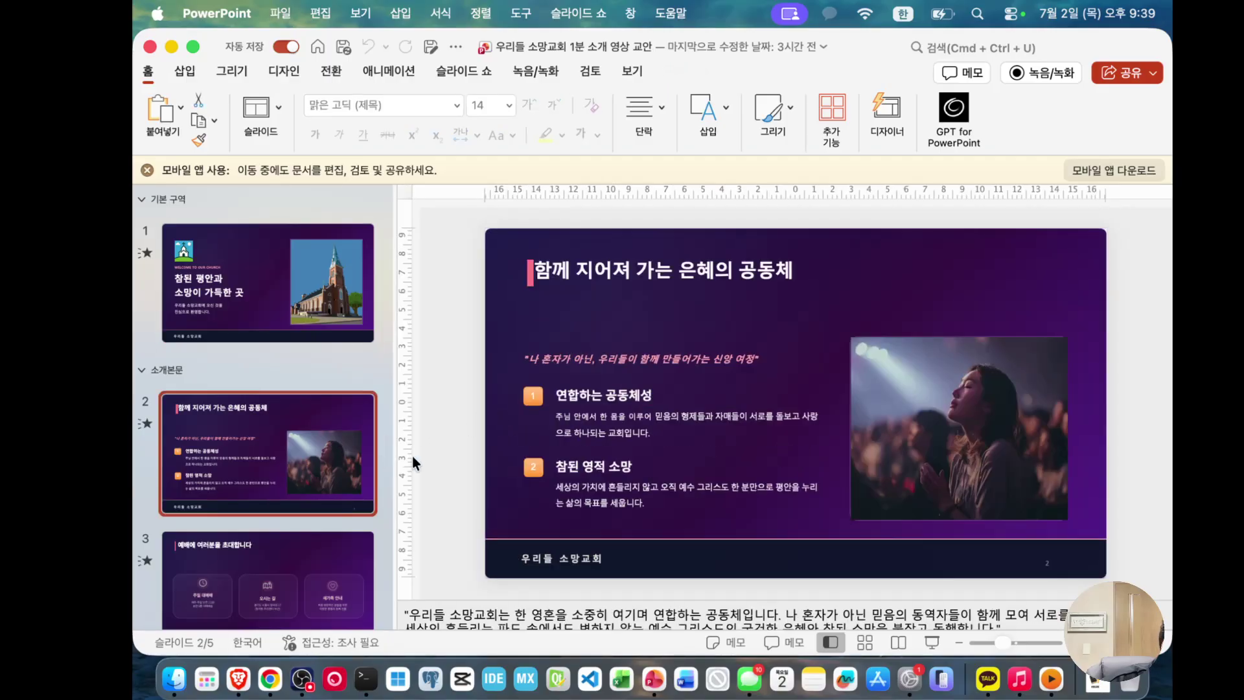
{"action": "left_click", "coordinate": [530, 402]}
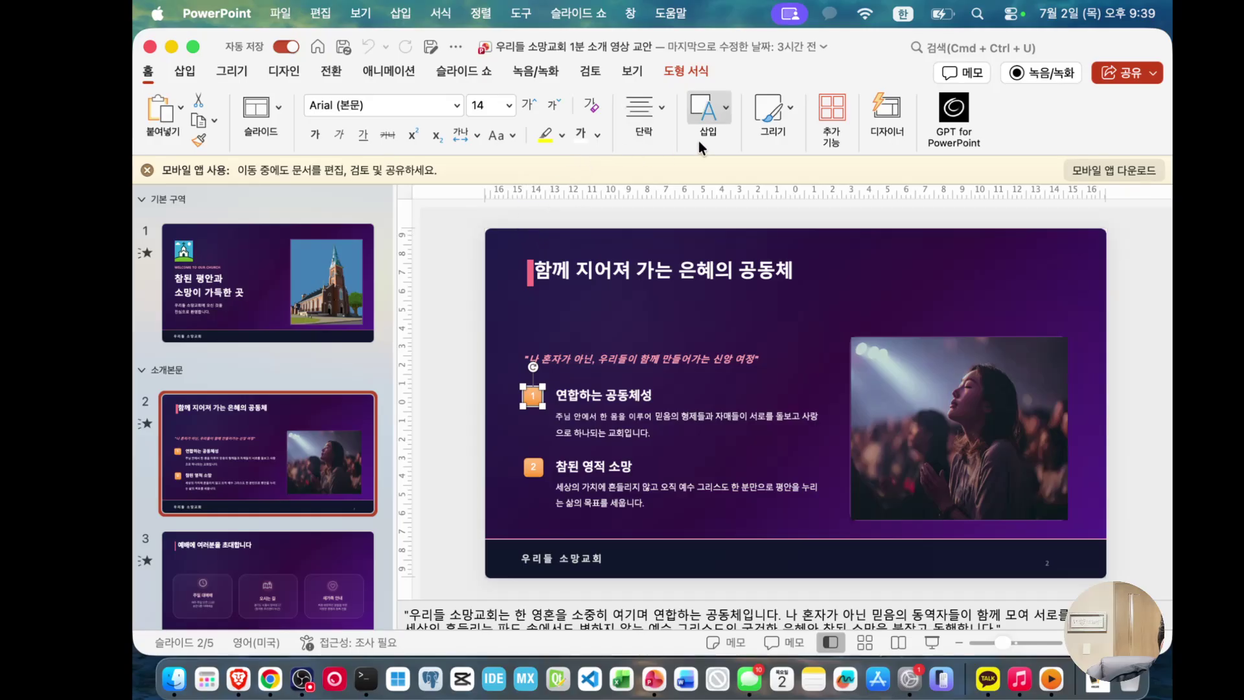
{"action": "left_click", "coordinate": [537, 279]}
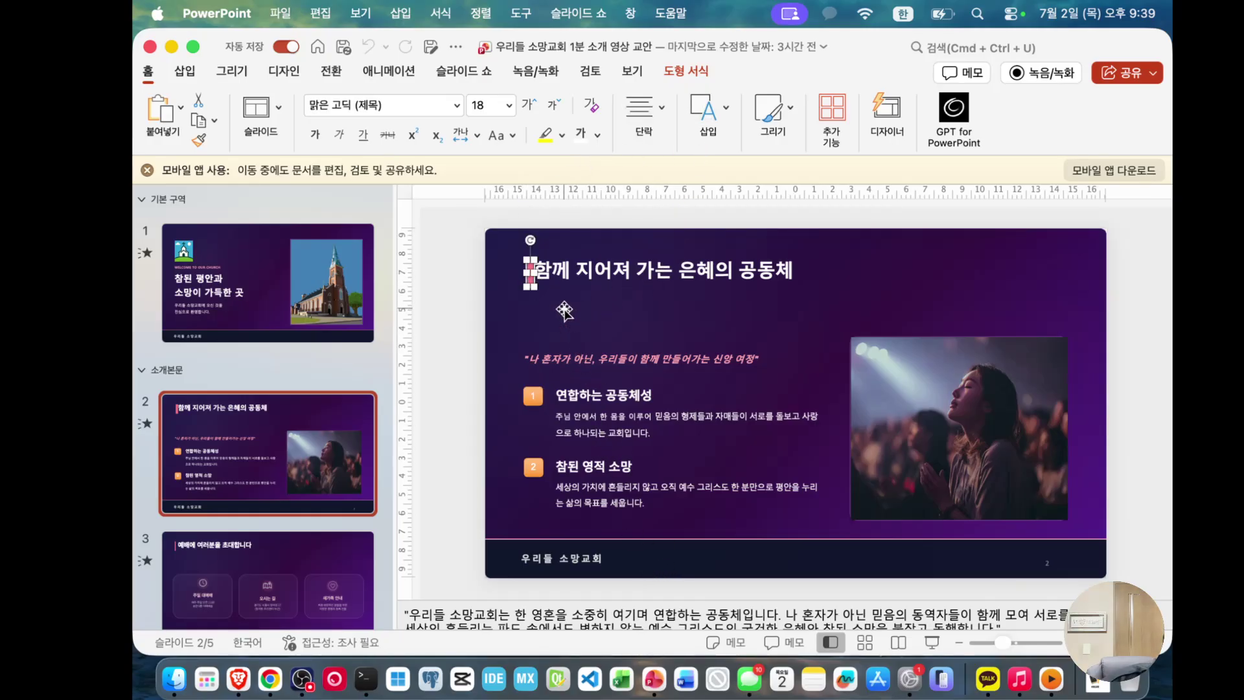
{"action": "left_click", "coordinate": [563, 291]}
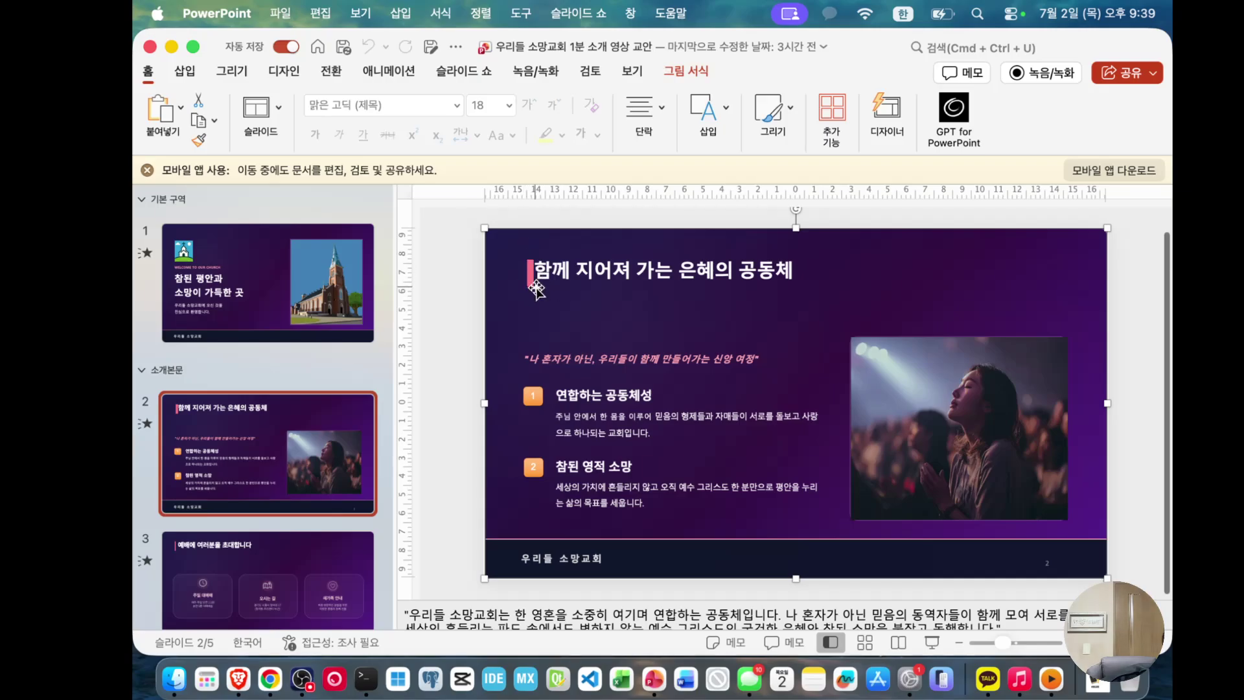
{"action": "left_click", "coordinate": [530, 275]}
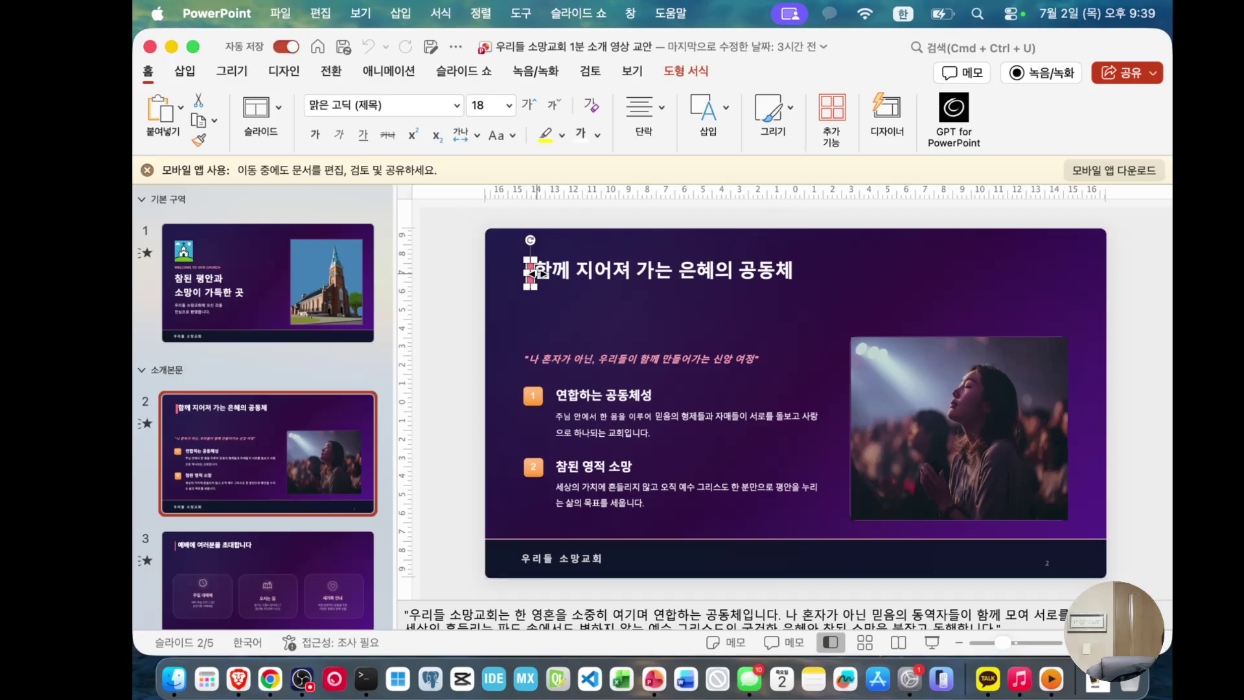
{"action": "mouse_move", "coordinate": [535, 272]}
{"action": "left_mouse_down"}
{"action": "mouse_move", "coordinate": [606, 274]}
{"action": "mouse_move", "coordinate": [534, 272]}
{"action": "left_mouse_up"}
{"action": "left_click", "coordinate": [631, 320]}
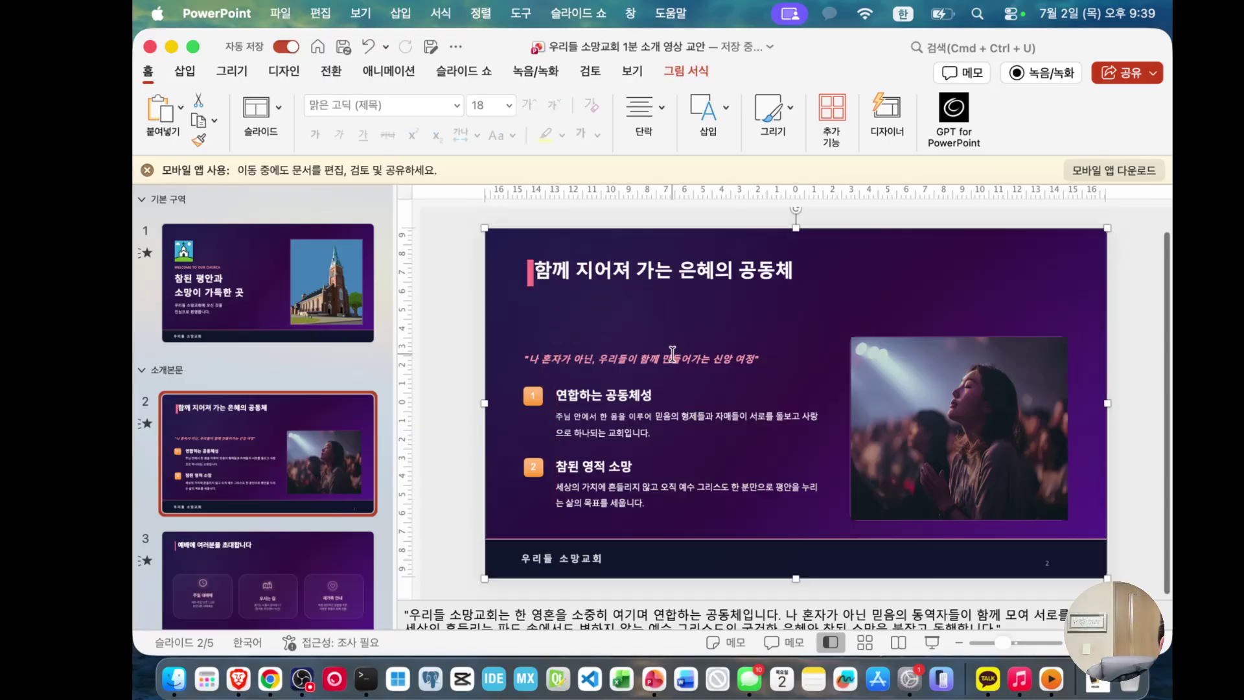
{"action": "left_click", "coordinate": [595, 273]}
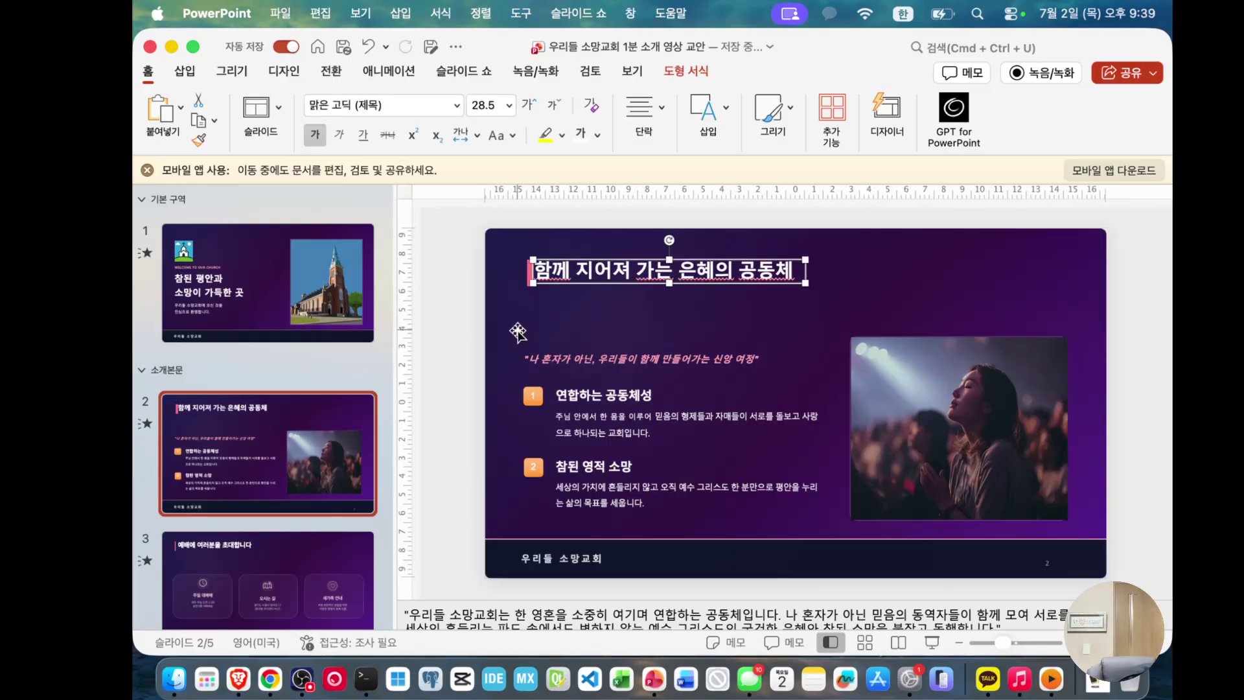
Step: Select the "주일 대예배" card group on slide 3 and look at the options for inserting a picture
{"action": "left_click", "coordinate": [243, 461]}
{"action": "left_click", "coordinate": [275, 563]}
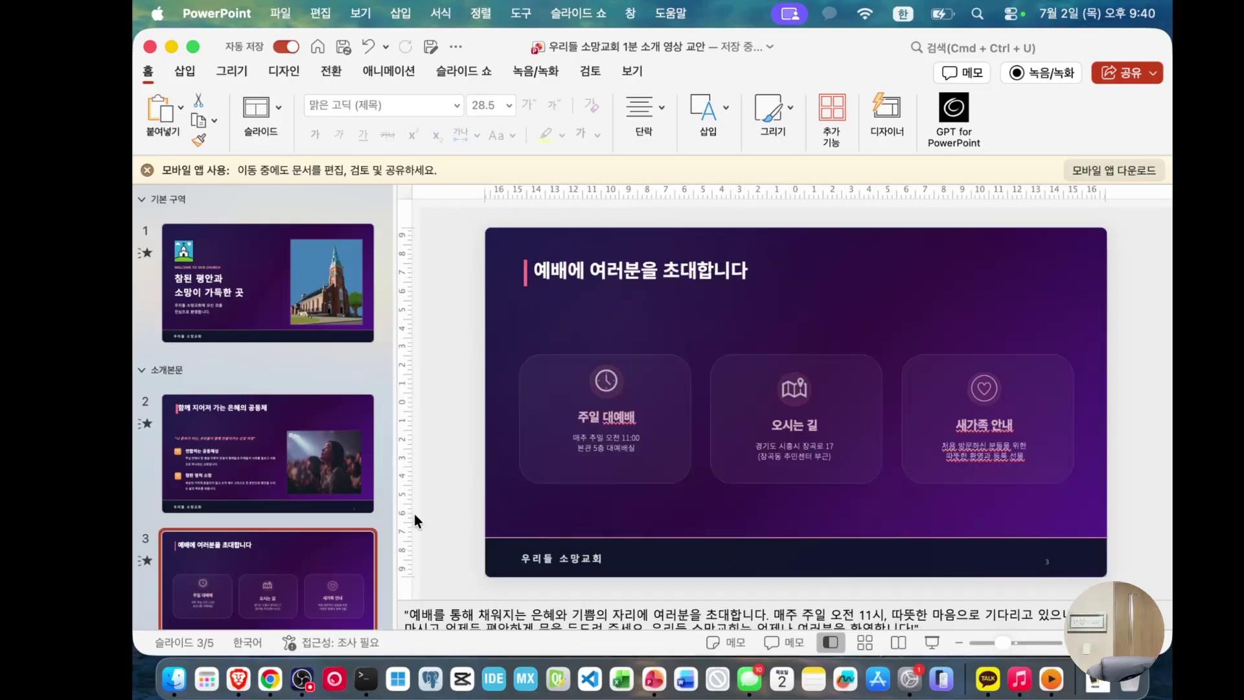
{"action": "left_click", "coordinate": [605, 388]}
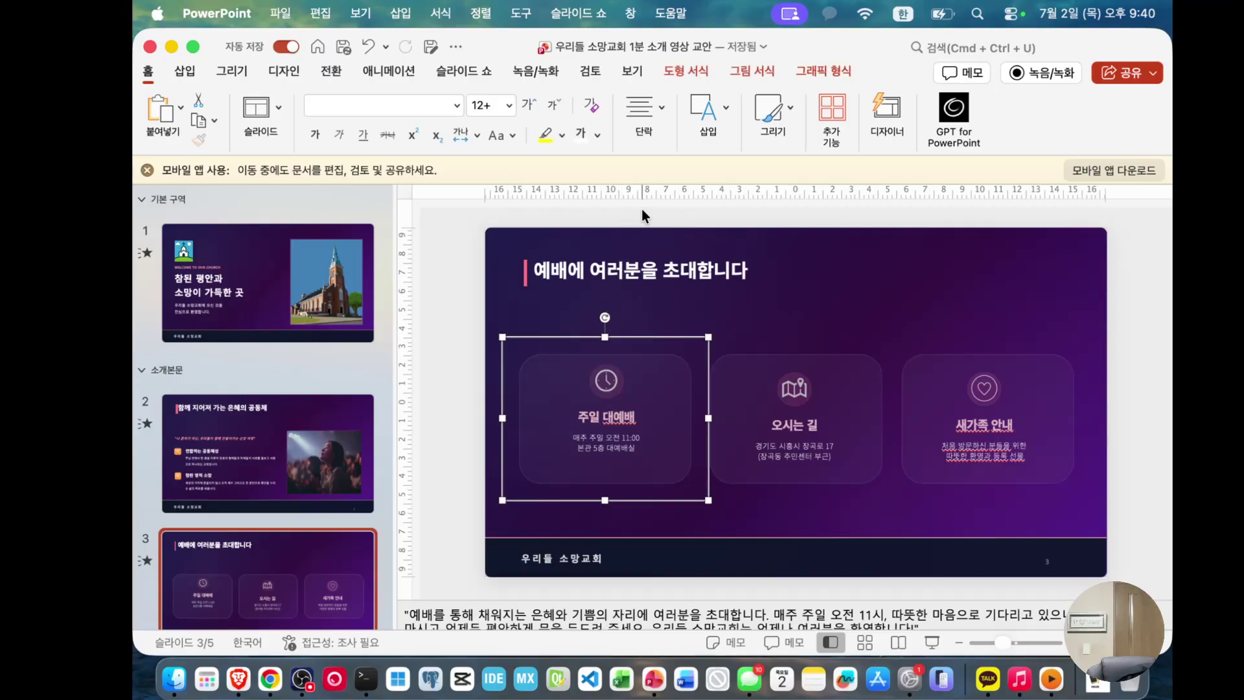
{"action": "left_click", "coordinate": [191, 75]}
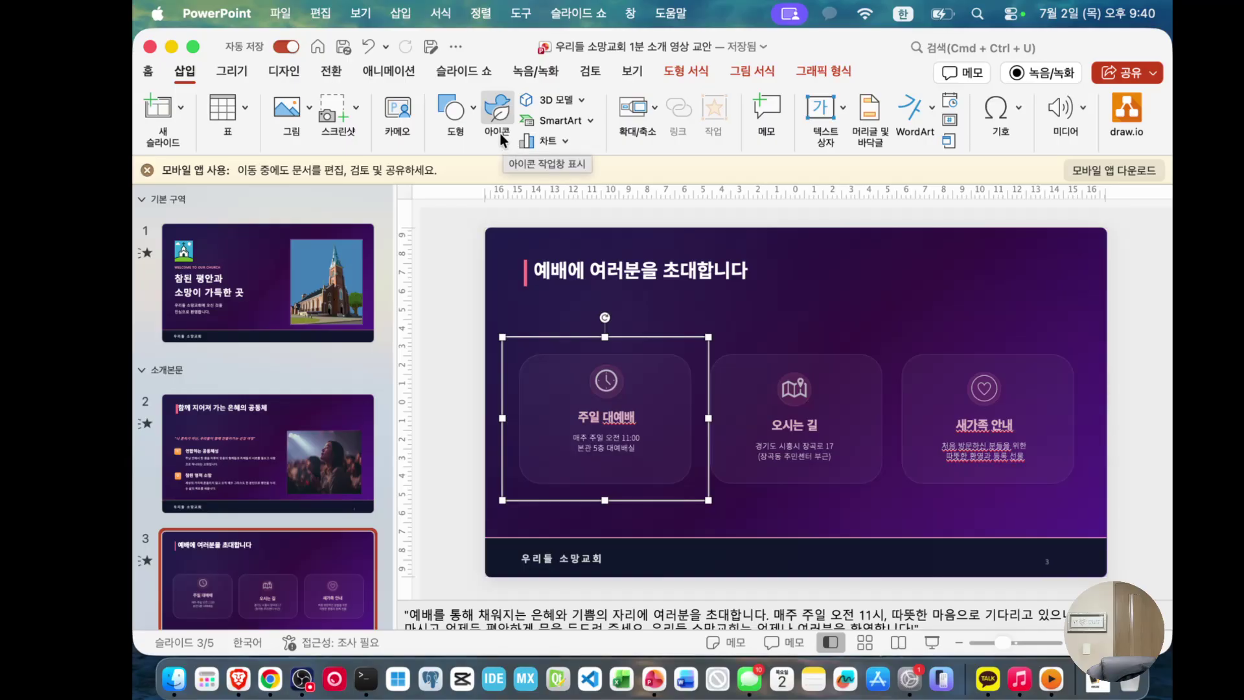
{"action": "left_click", "coordinate": [311, 117]}
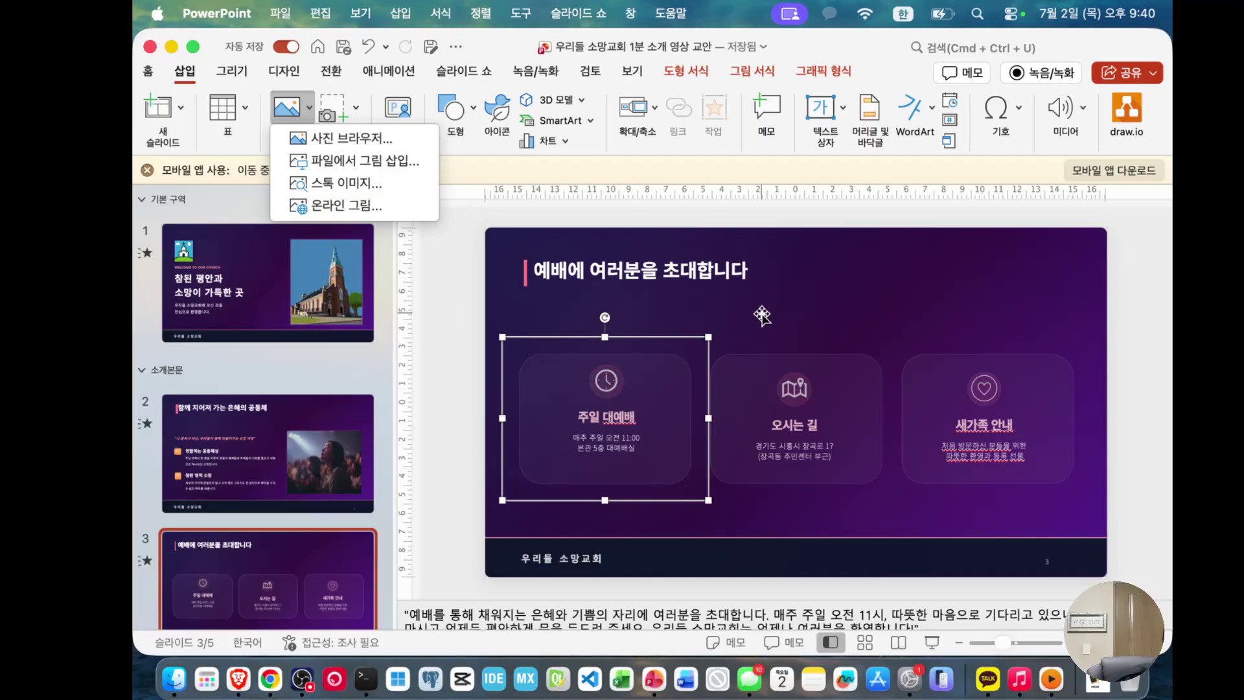
{"action": "left_click", "coordinate": [791, 305]}
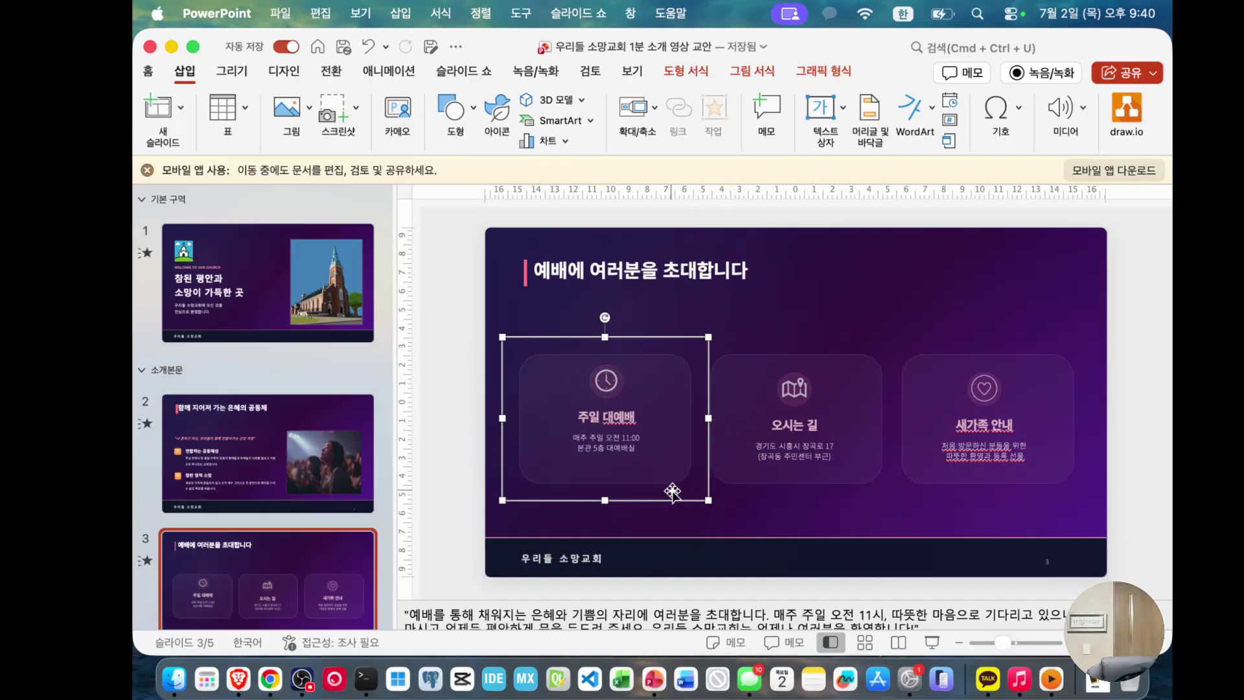
Step: Go to the assignment on slide 5 and highlight item 0, "배경 이미지 또는 배경색으로 기본 디자인 만들기", in the list
{"action": "left_click", "coordinate": [407, 611]}
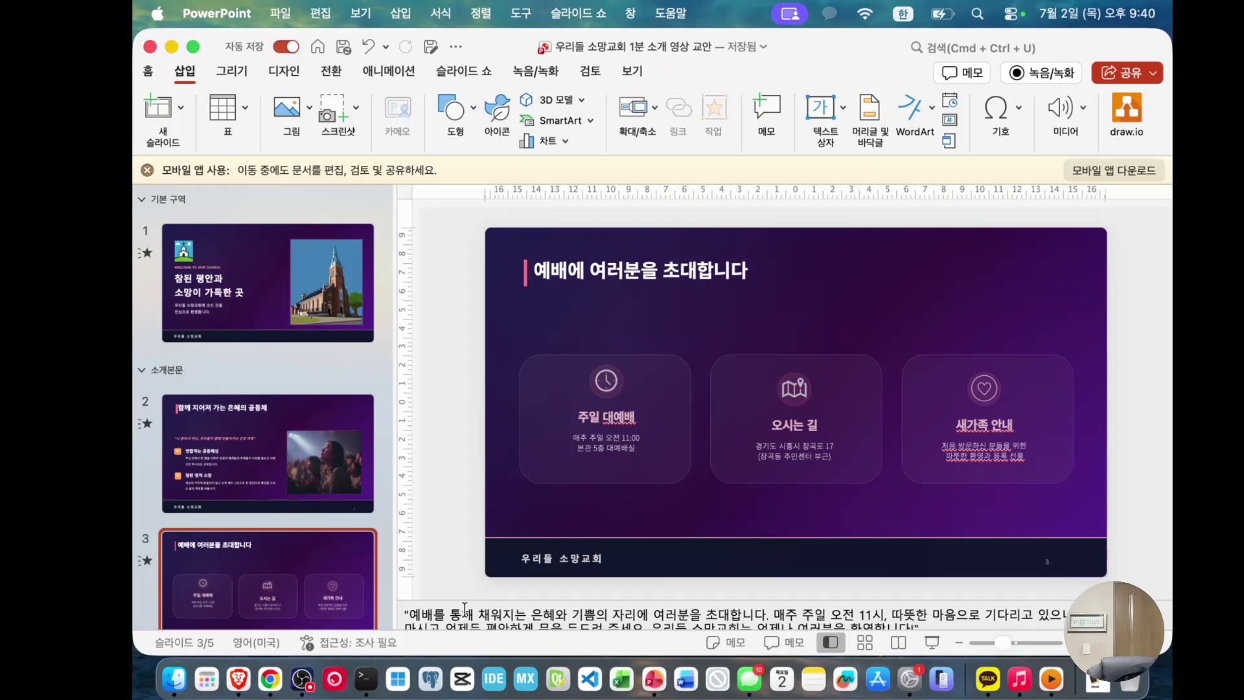
{"action": "left_click", "coordinate": [232, 491]}
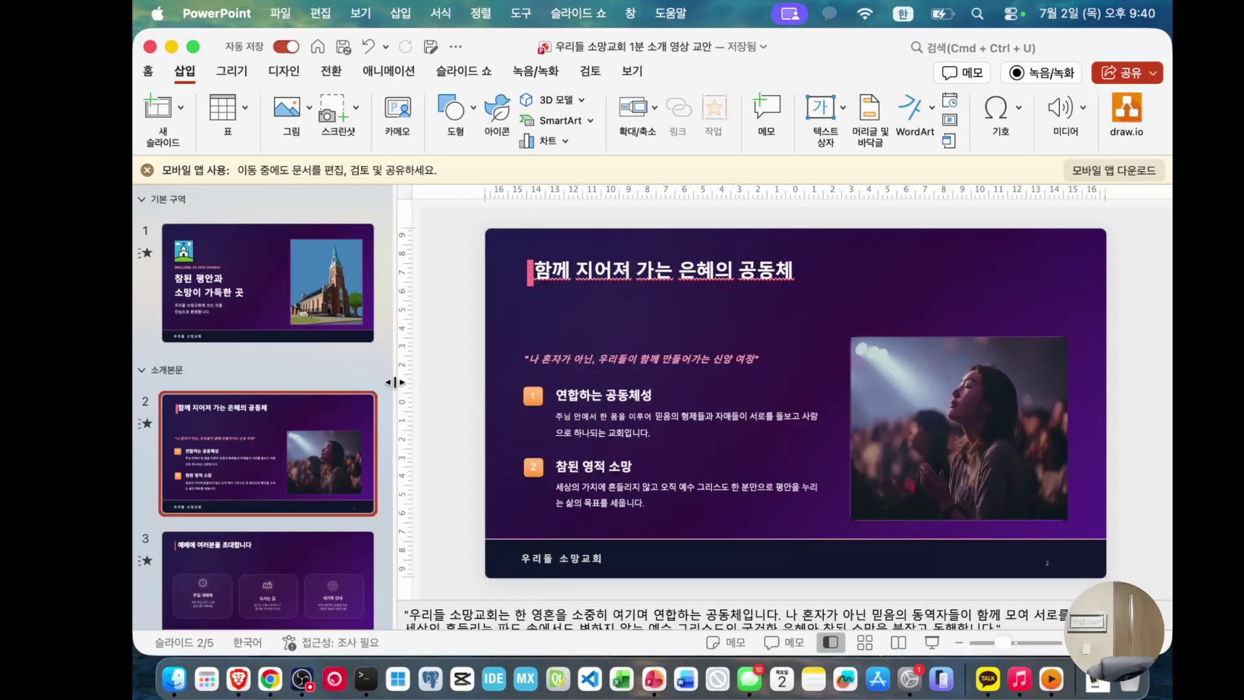
{"action": "key", "text": "End"}
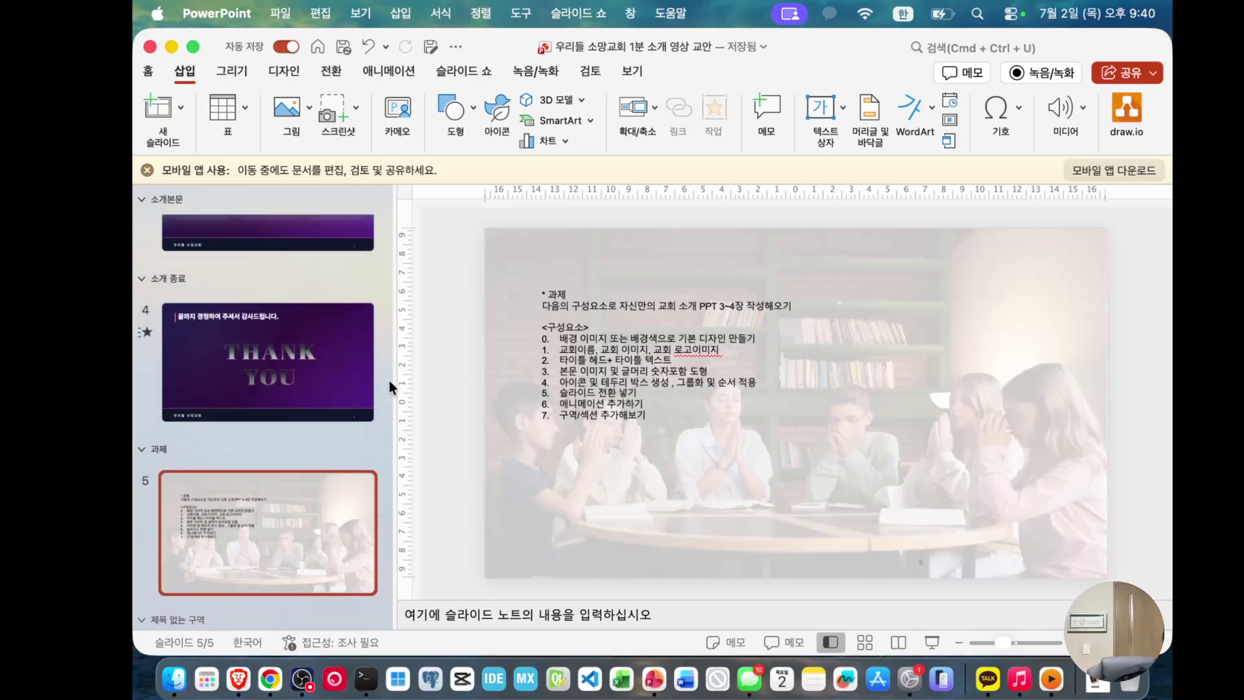
{"action": "scroll", "coordinate": [346, 375], "scroll_direction": "up", "scroll_amount": 1}
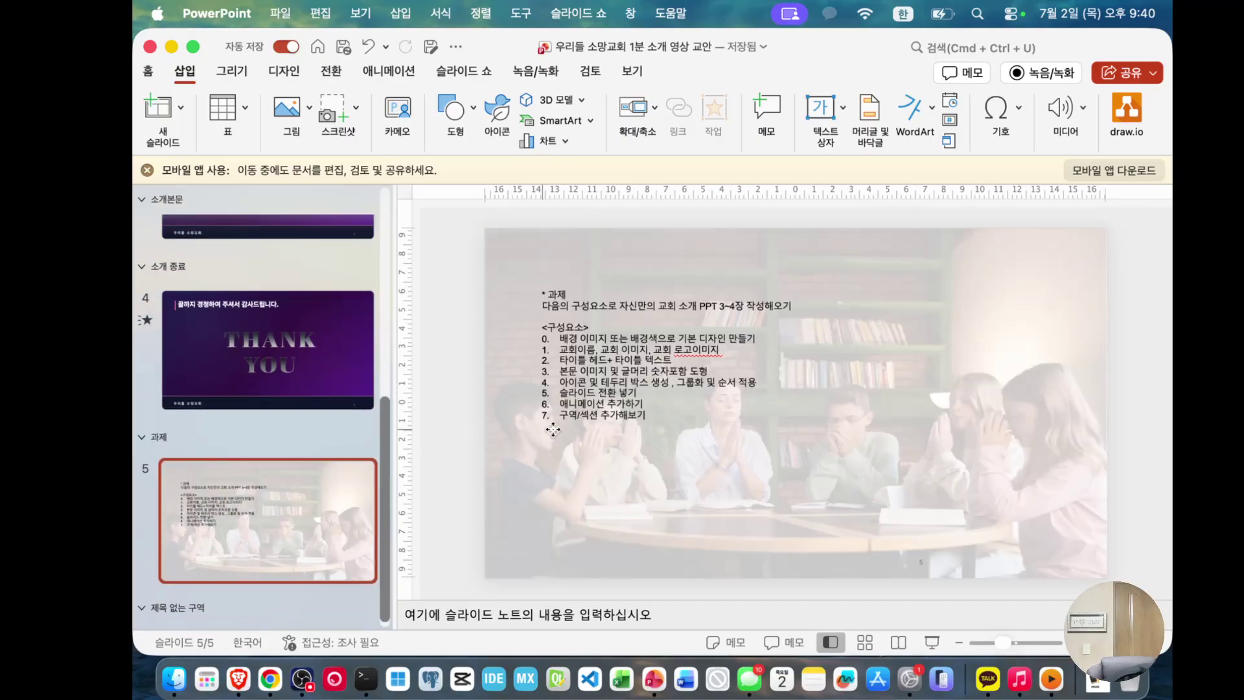
{"action": "left_click", "coordinate": [578, 393]}
{"action": "left_click_drag", "start_coordinate": [564, 338], "coordinate": [747, 337]}
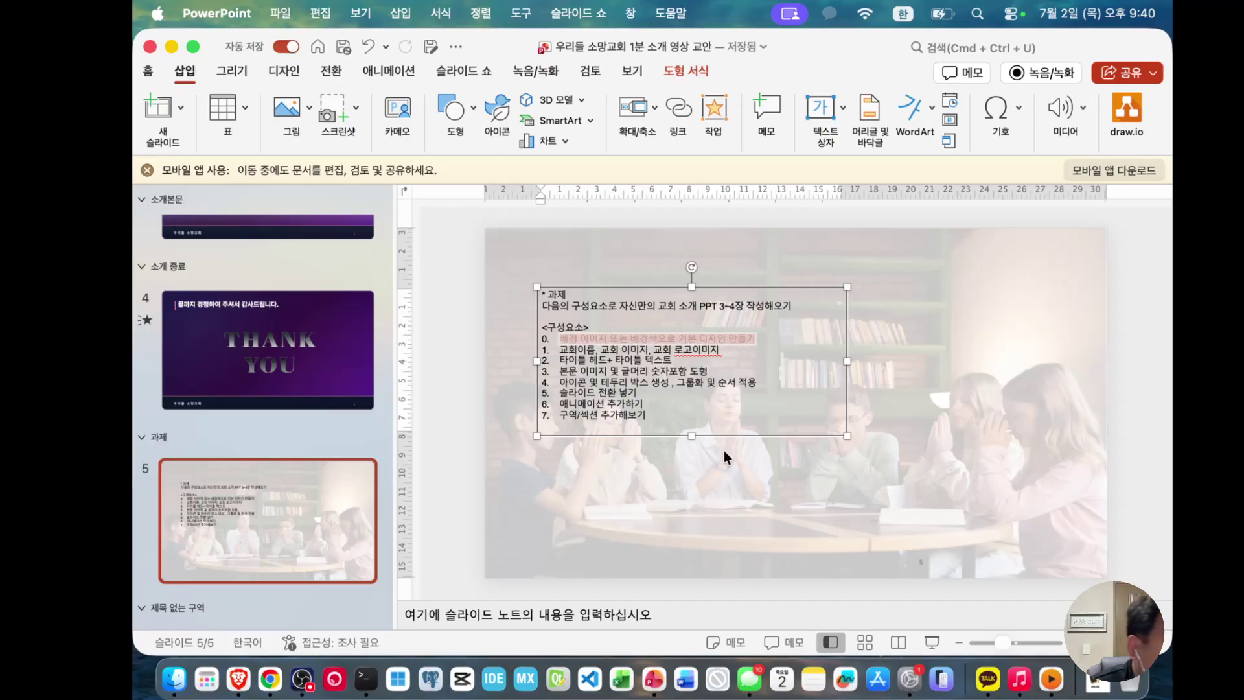
{"action": "left_click", "coordinate": [670, 559]}
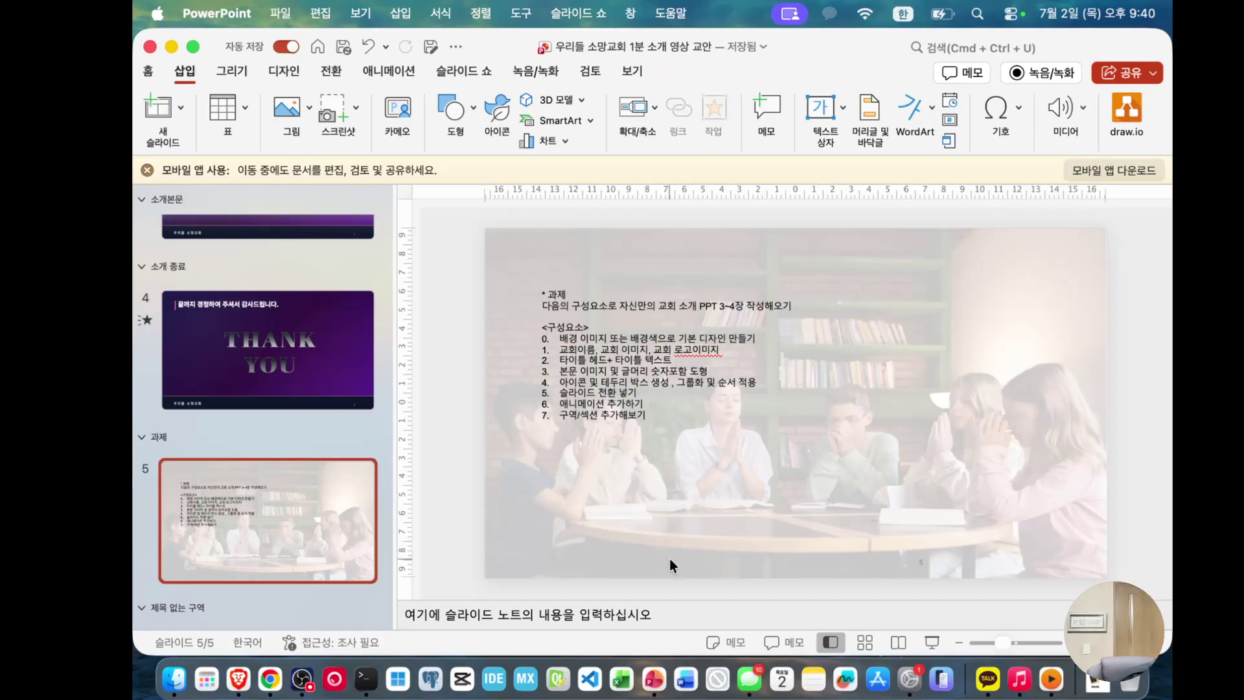
Step: Add a new slide after slide 5 and delete its title and text placeholders
{"action": "left_click", "coordinate": [240, 597]}
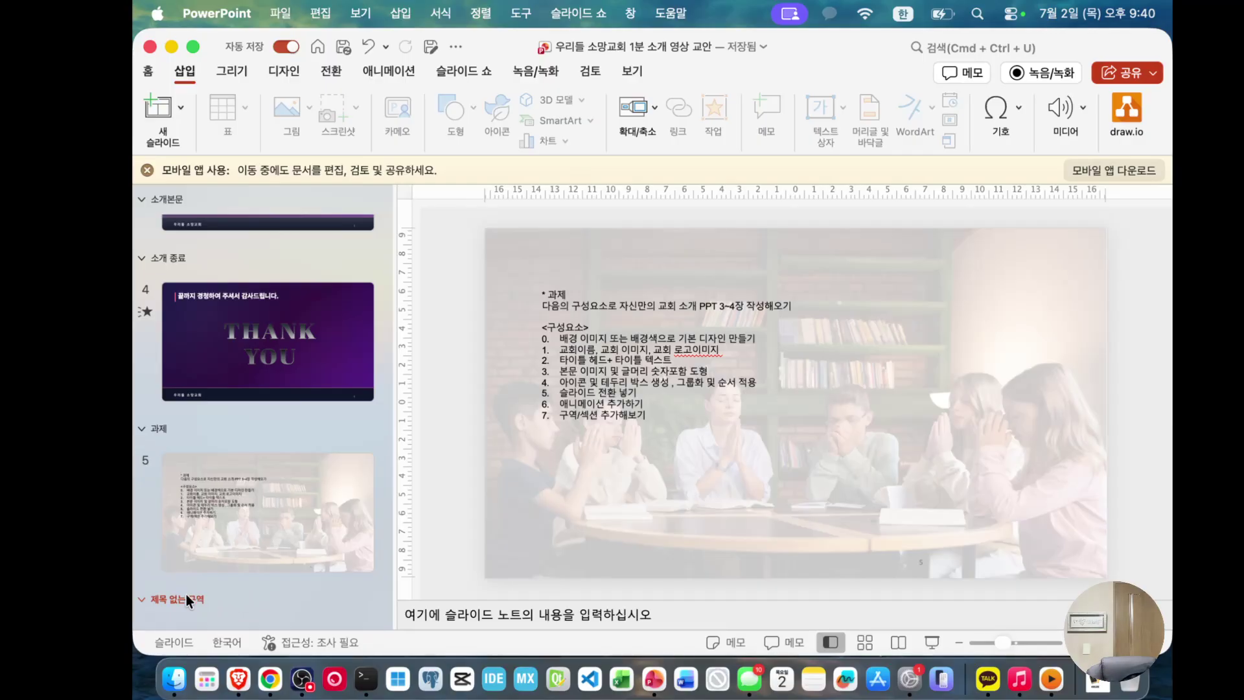
{"action": "left_click", "coordinate": [249, 559]}
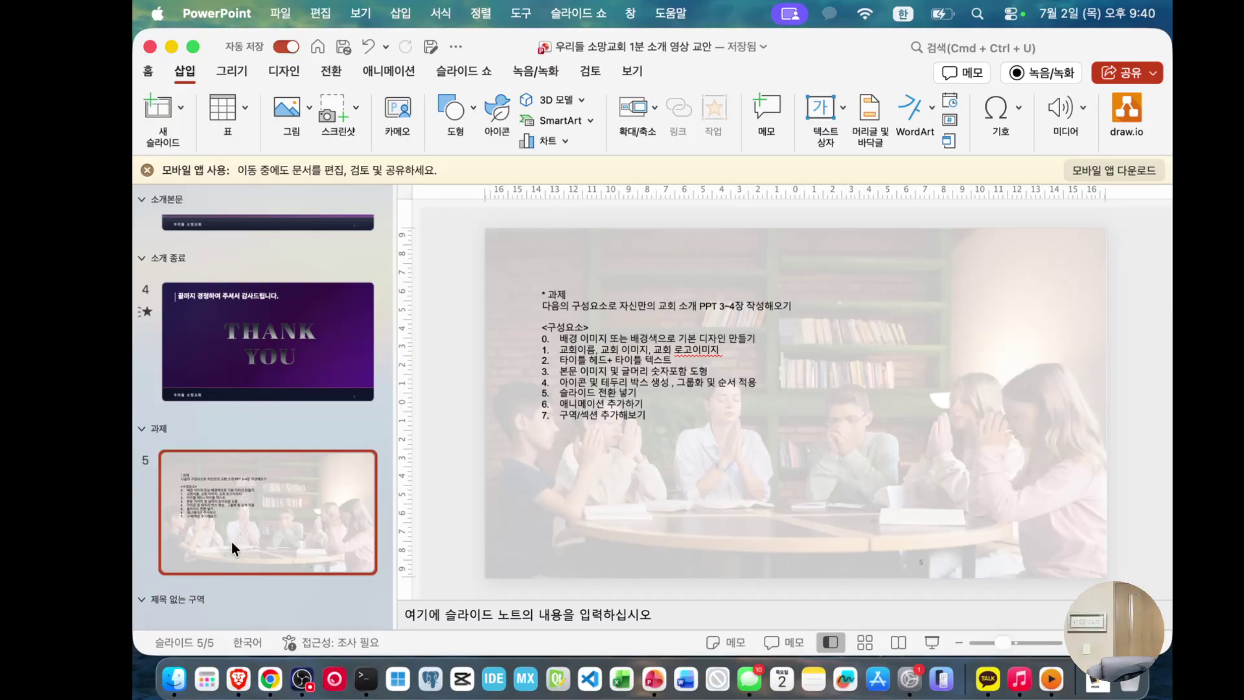
{"action": "left_click_drag", "start_coordinate": [231, 542], "coordinate": [223, 588]}
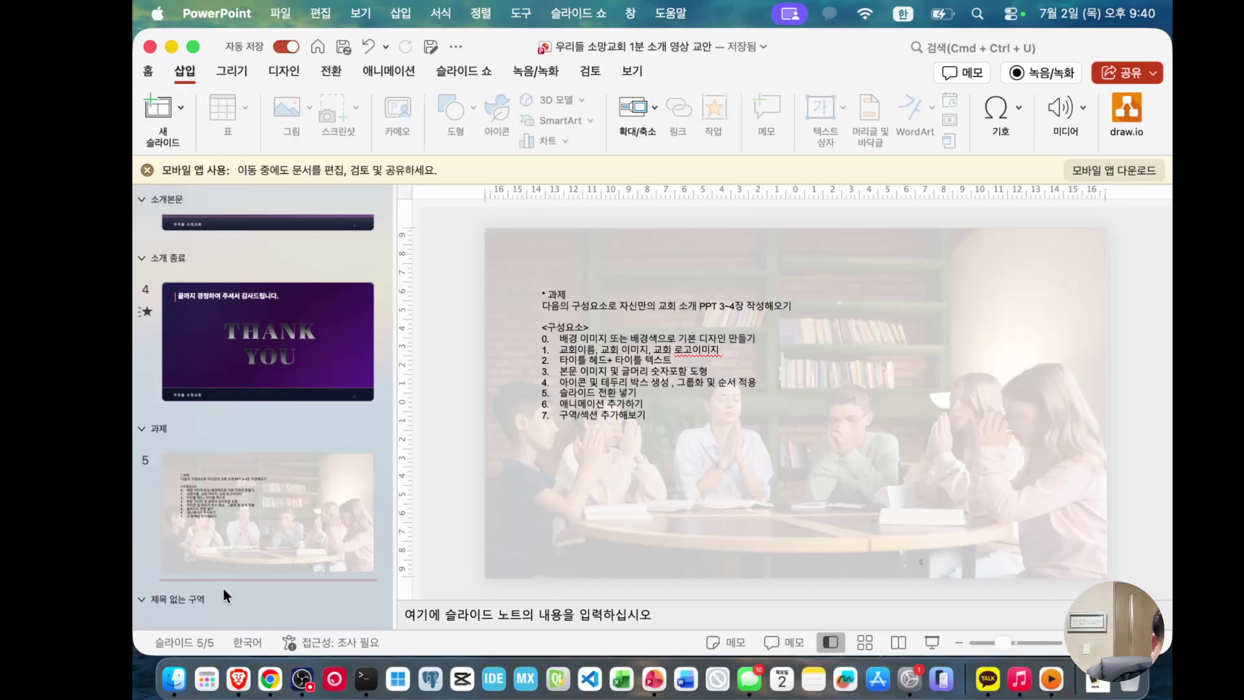
{"action": "key", "text": "Return"}
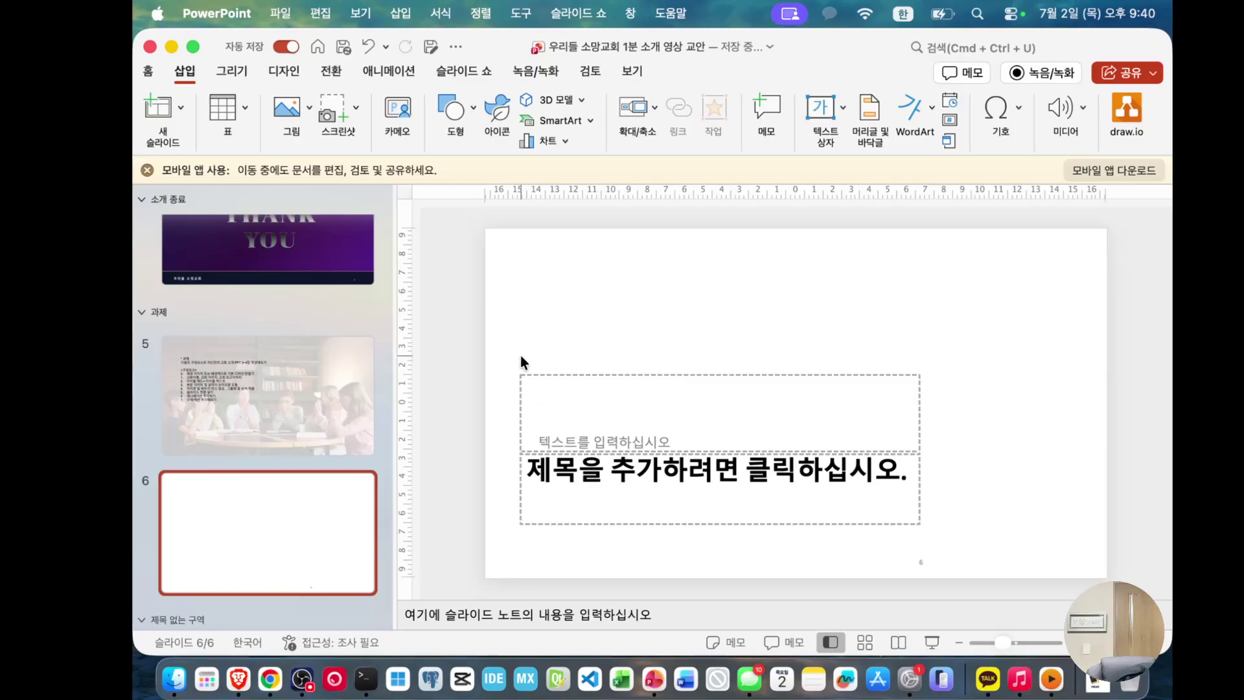
{"action": "left_click_drag", "start_coordinate": [499, 363], "coordinate": [961, 550]}
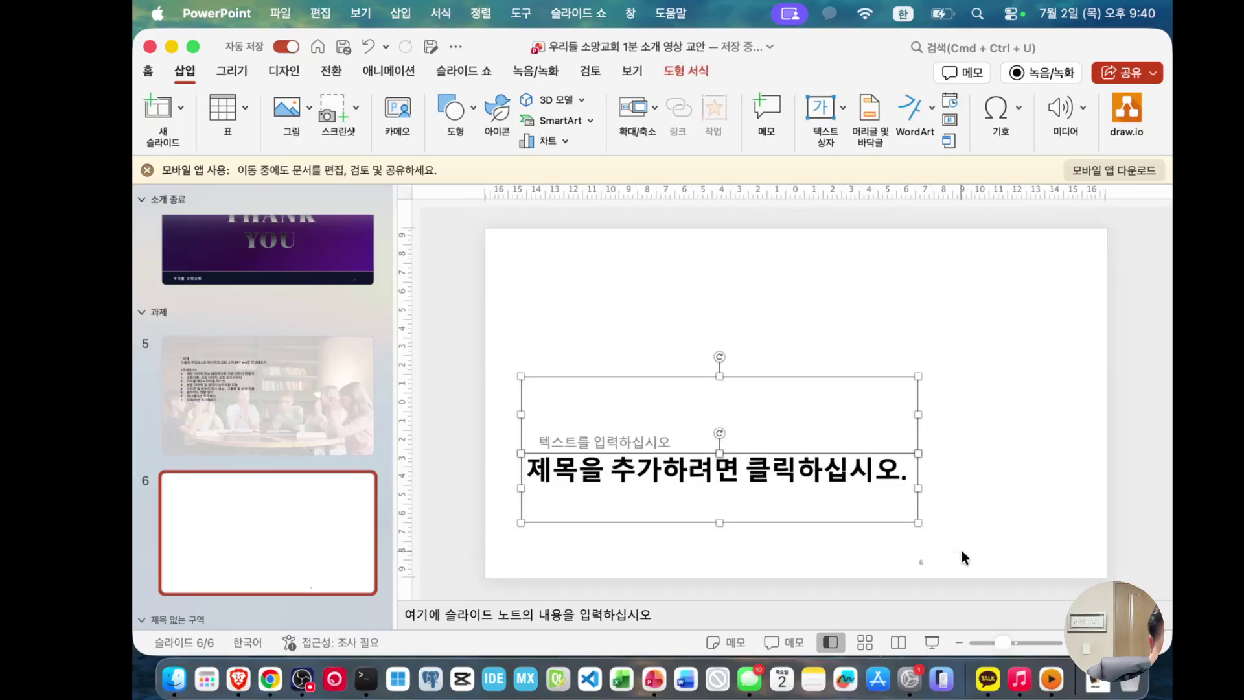
{"action": "key", "text": "Delete"}
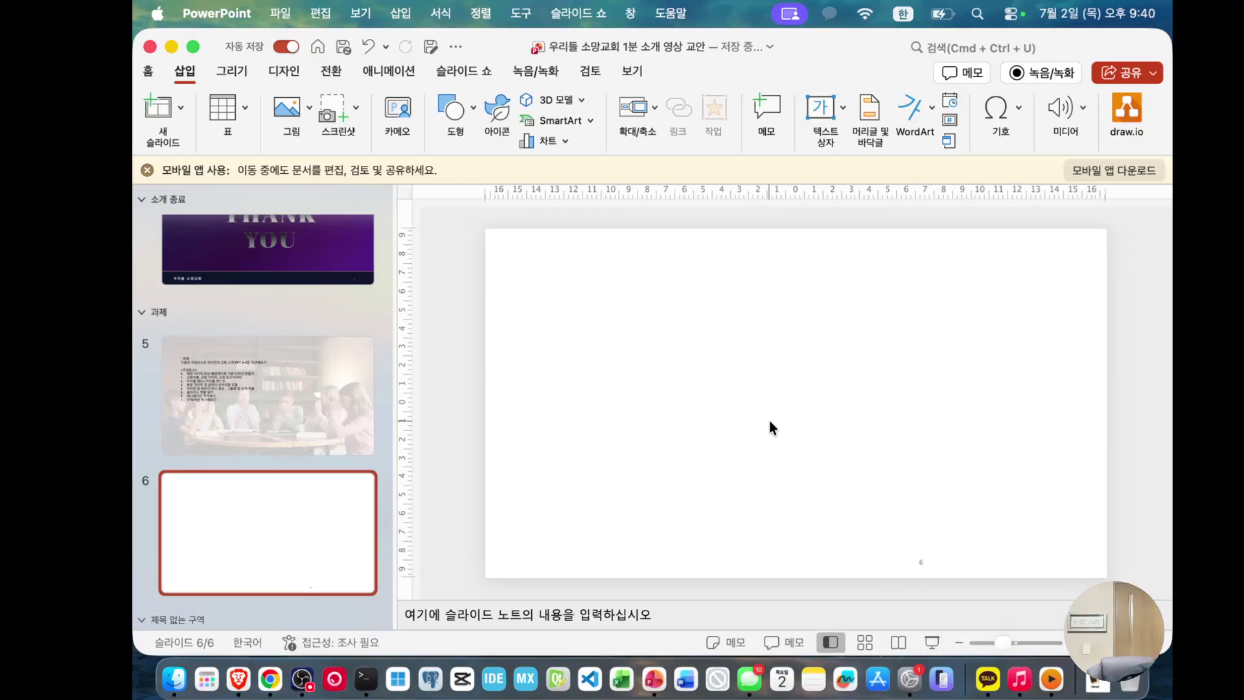
Step: Open the background formatting for slide 6 and give it a solid fill in the lightest blue theme tint
{"action": "right_click", "coordinate": [686, 302]}
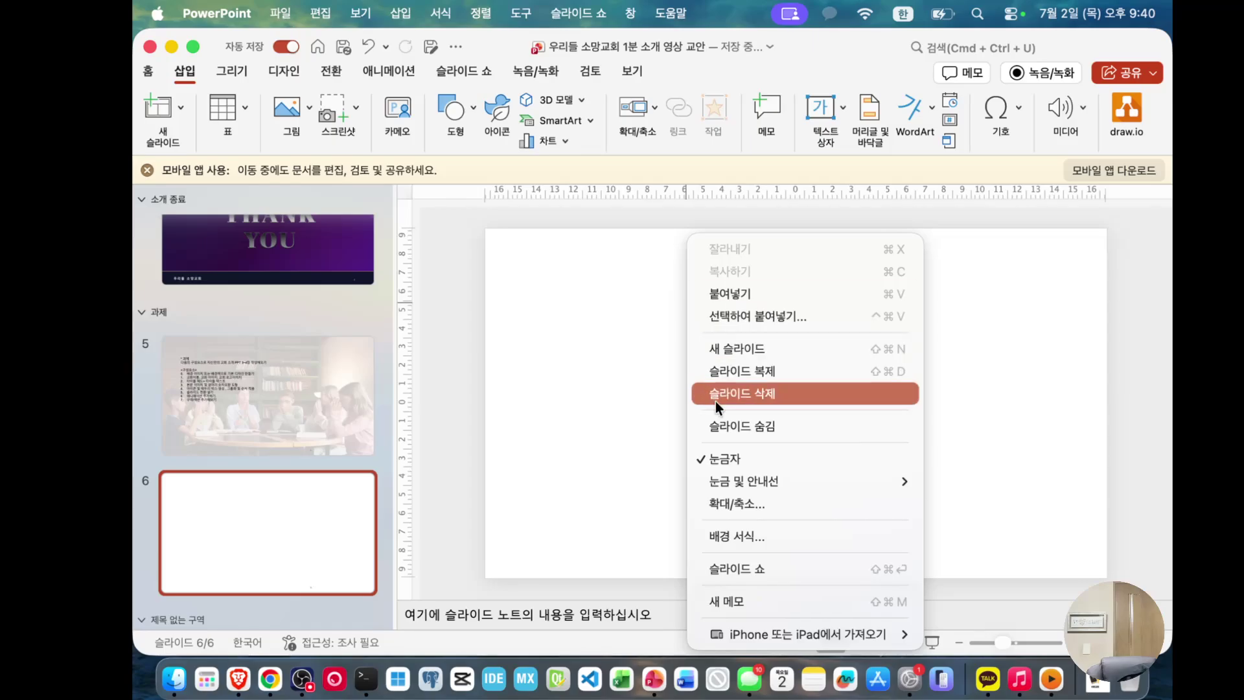
{"action": "left_click", "coordinate": [739, 530]}
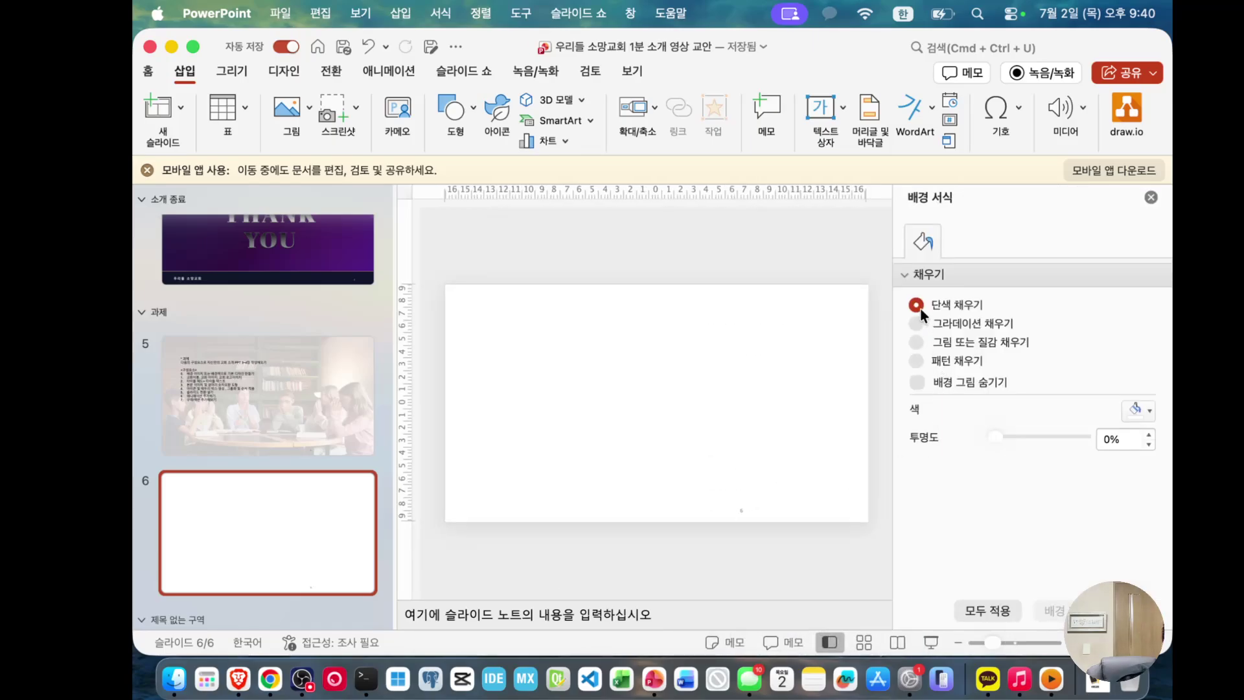
{"action": "left_click", "coordinate": [1144, 412]}
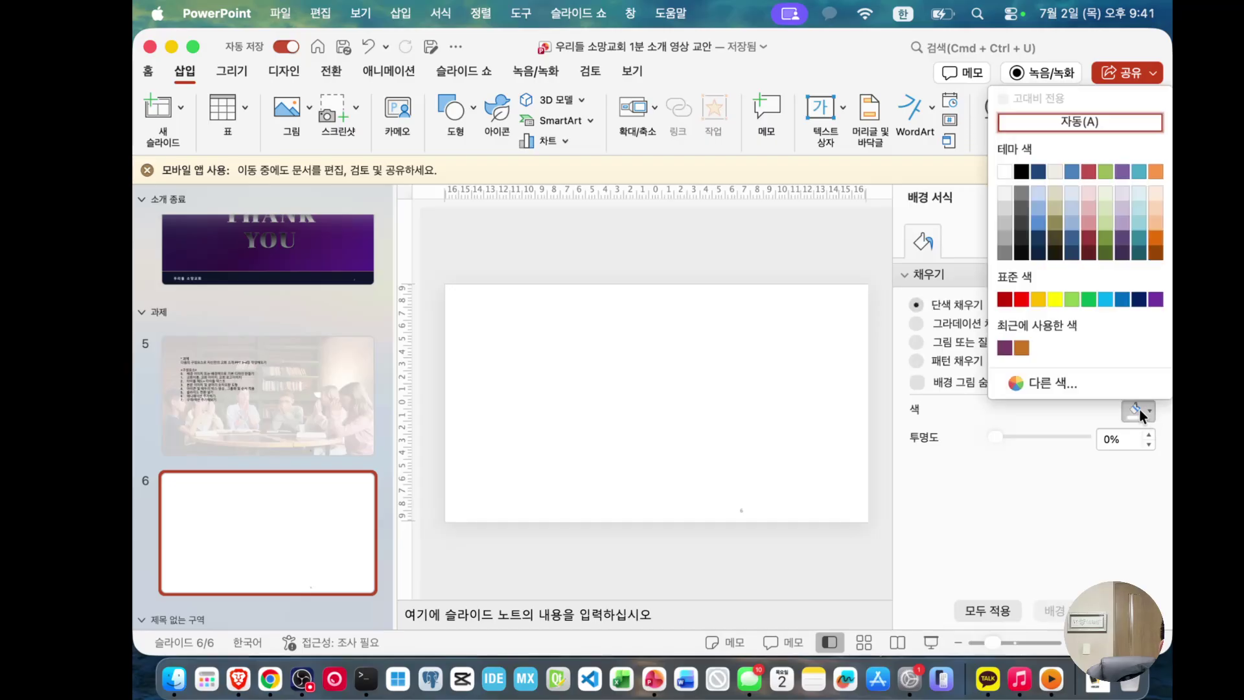
{"action": "left_click", "coordinate": [1036, 194]}
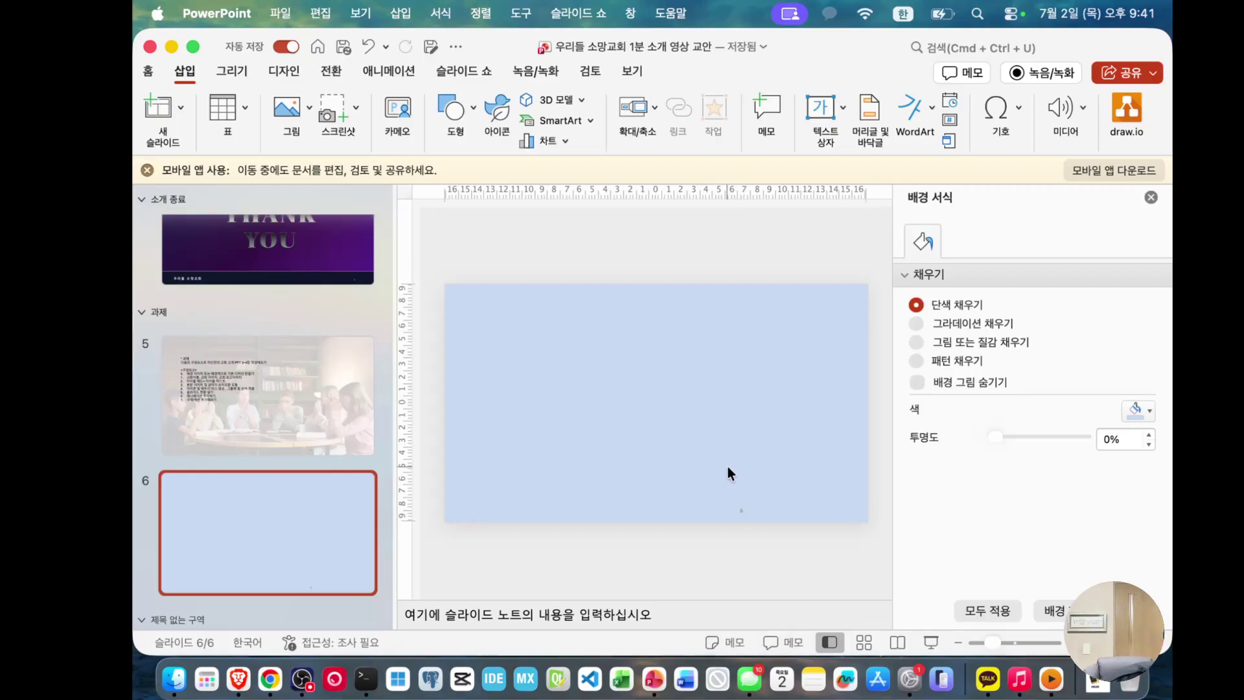
Step: Change slide 6's background to a gradient fill and move the dark purple end stop to just past the middle
{"action": "left_click", "coordinate": [916, 324]}
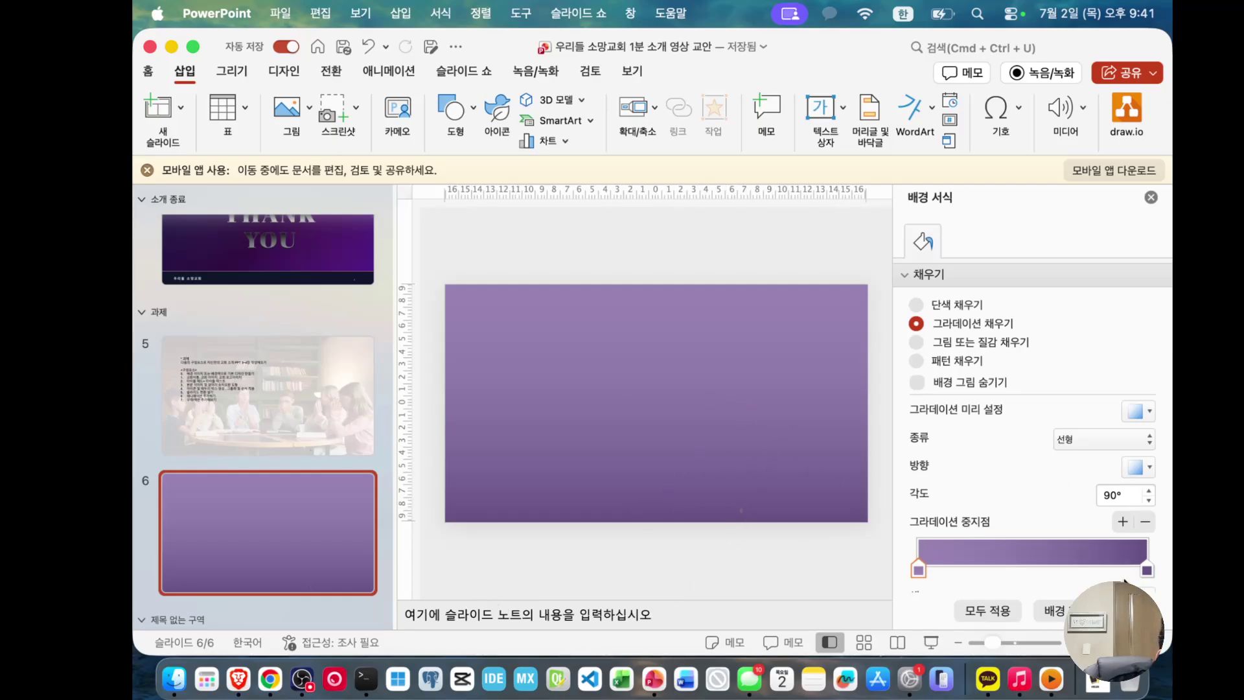
{"action": "left_click_drag", "start_coordinate": [1143, 570], "coordinate": [1041, 594]}
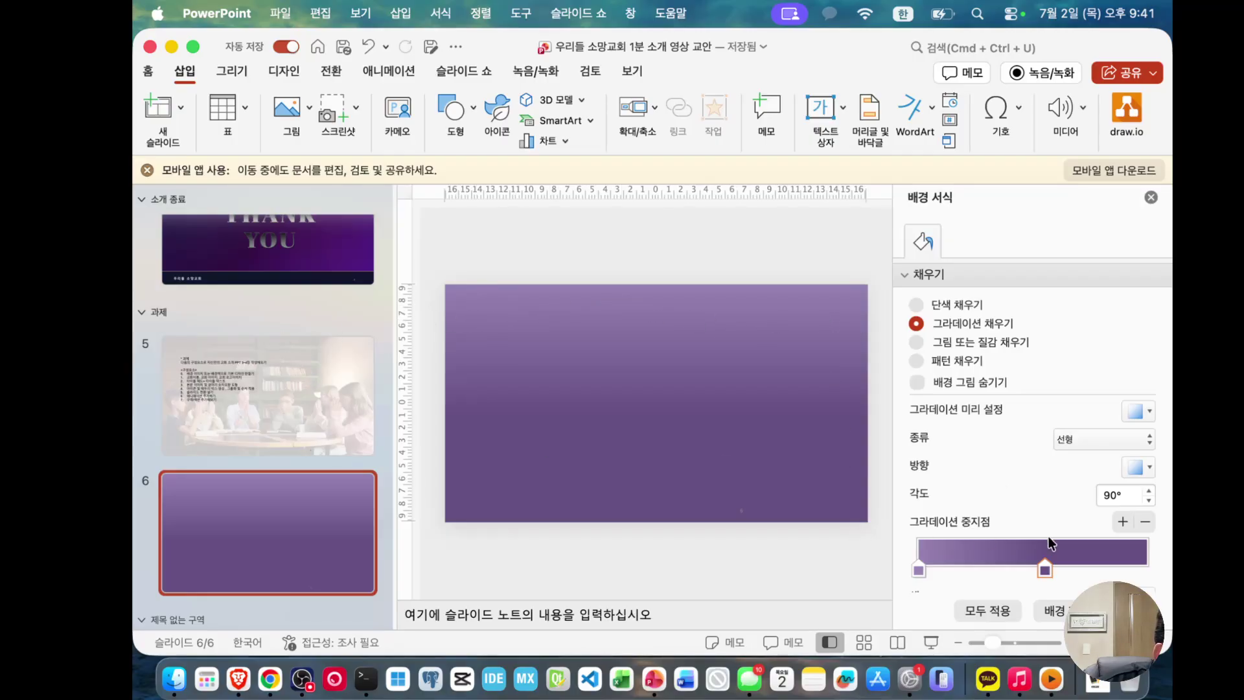
Step: Try gradient angles of 180° and 270° on slide 6's background
{"action": "left_click", "coordinate": [1111, 496]}
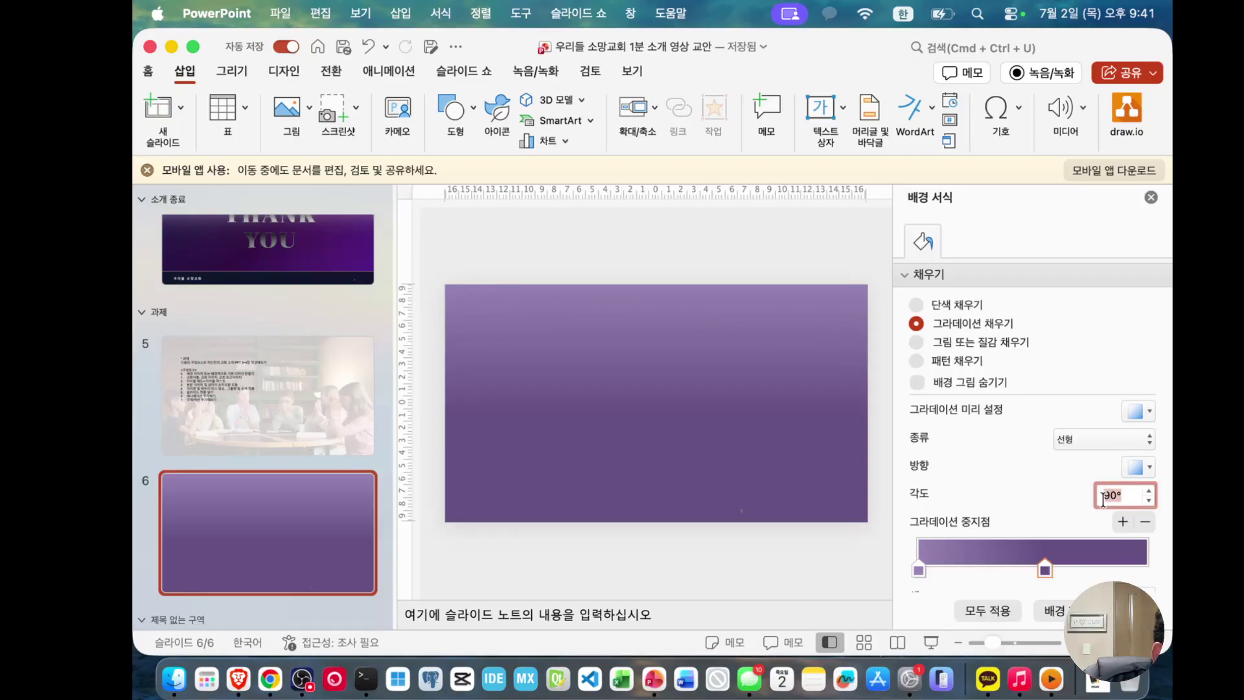
{"action": "type", "text": "18"}
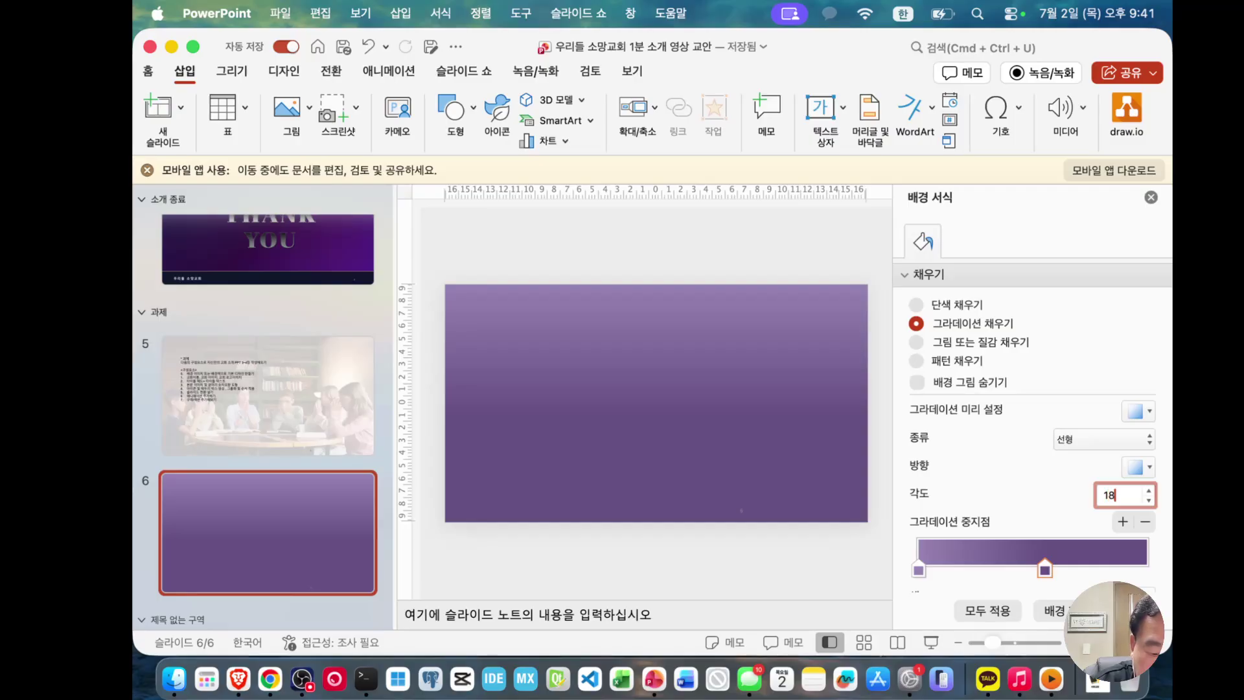
{"action": "type", "text": "0"}
{"action": "key", "text": "Return"}
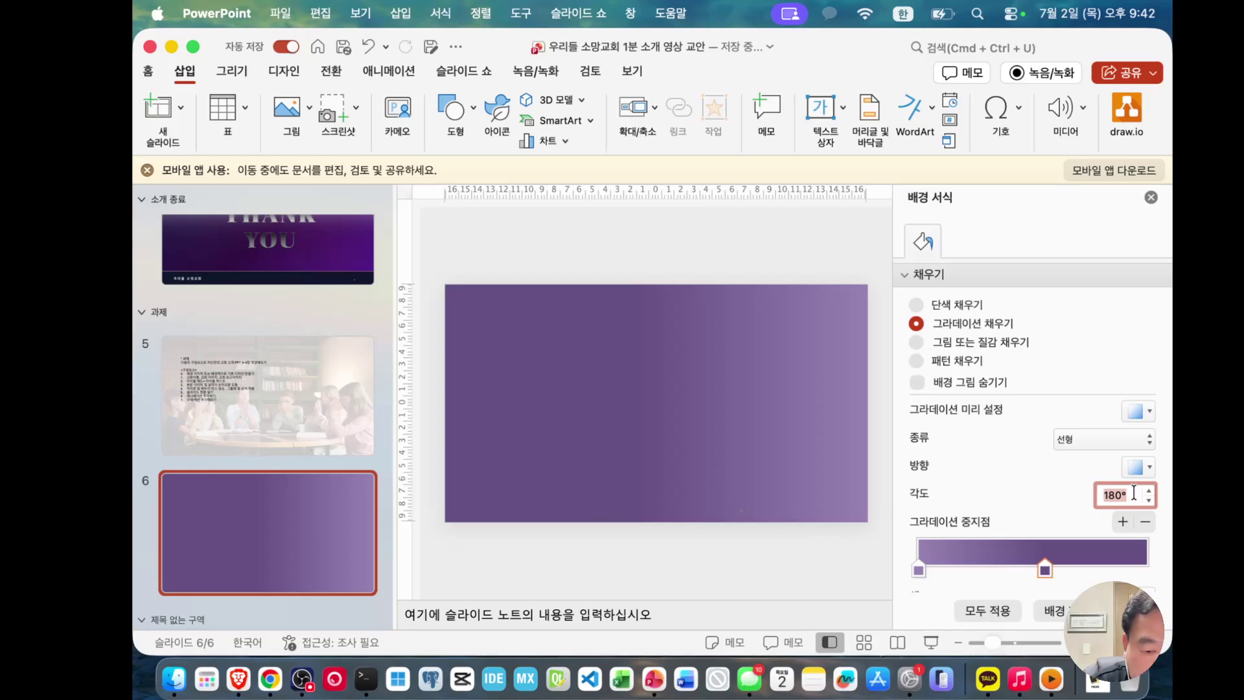
{"action": "type", "text": "270"}
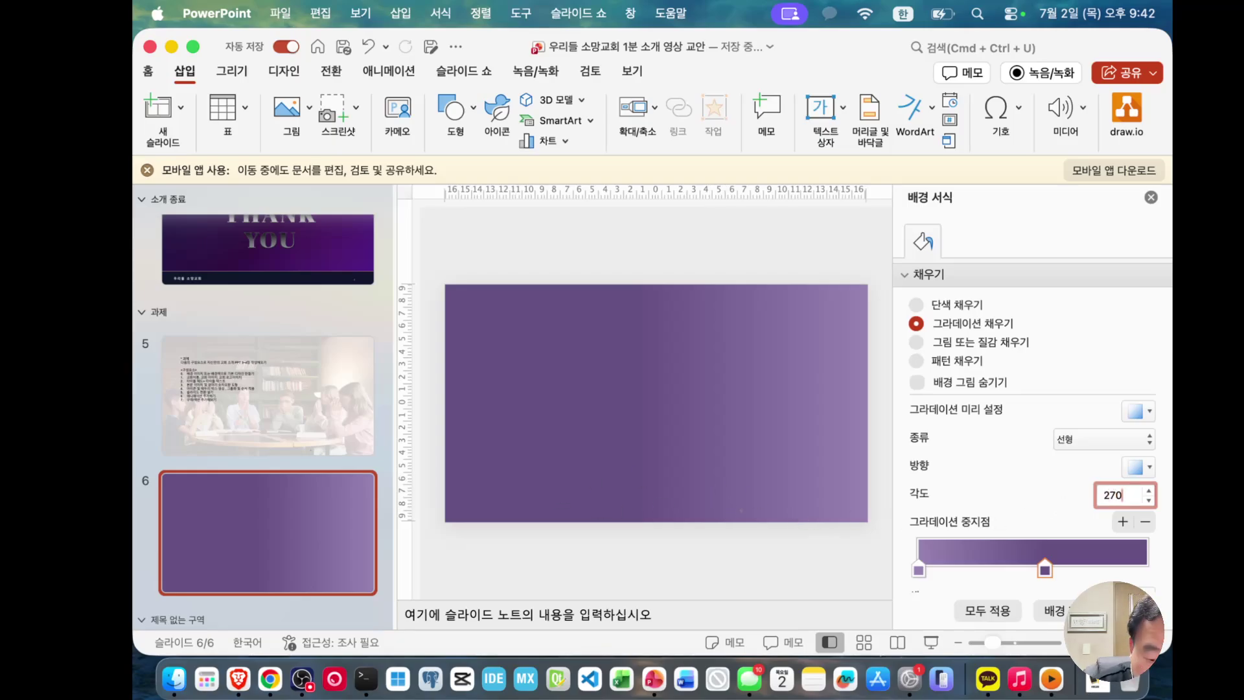
{"action": "key", "text": "Return"}
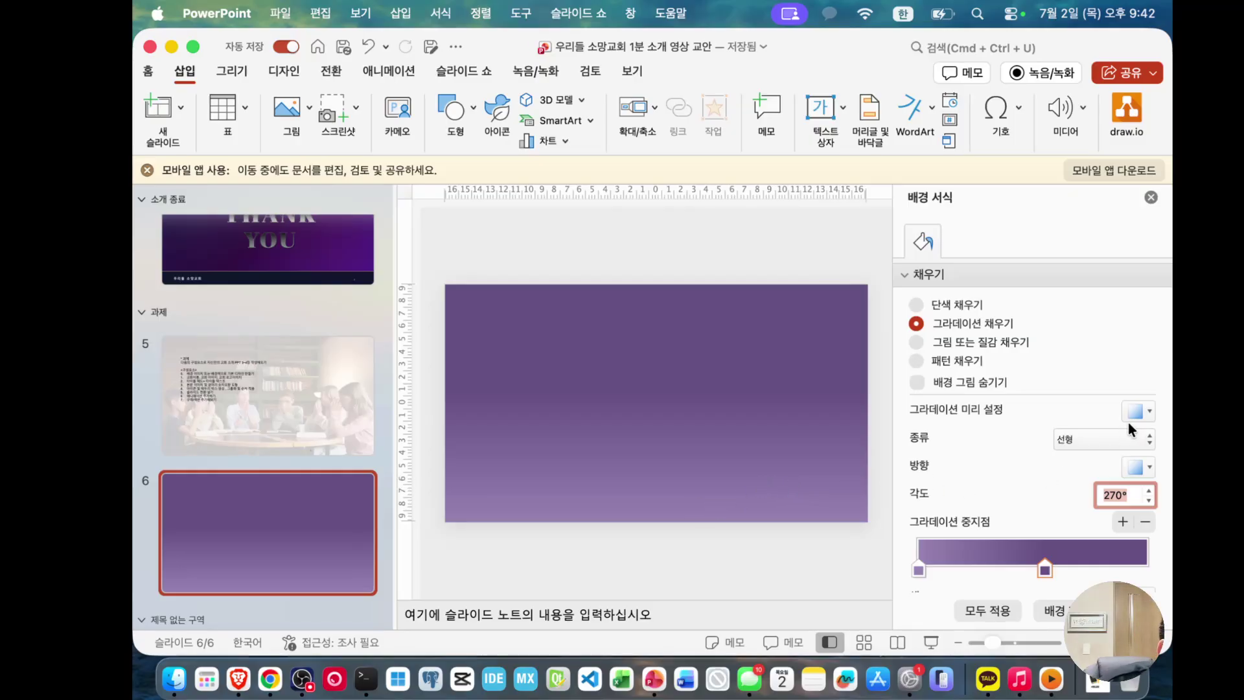
Step: Apply the purple radial gradient preset from the fourth row of presets to slide 6's background
{"action": "left_click", "coordinate": [1148, 414]}
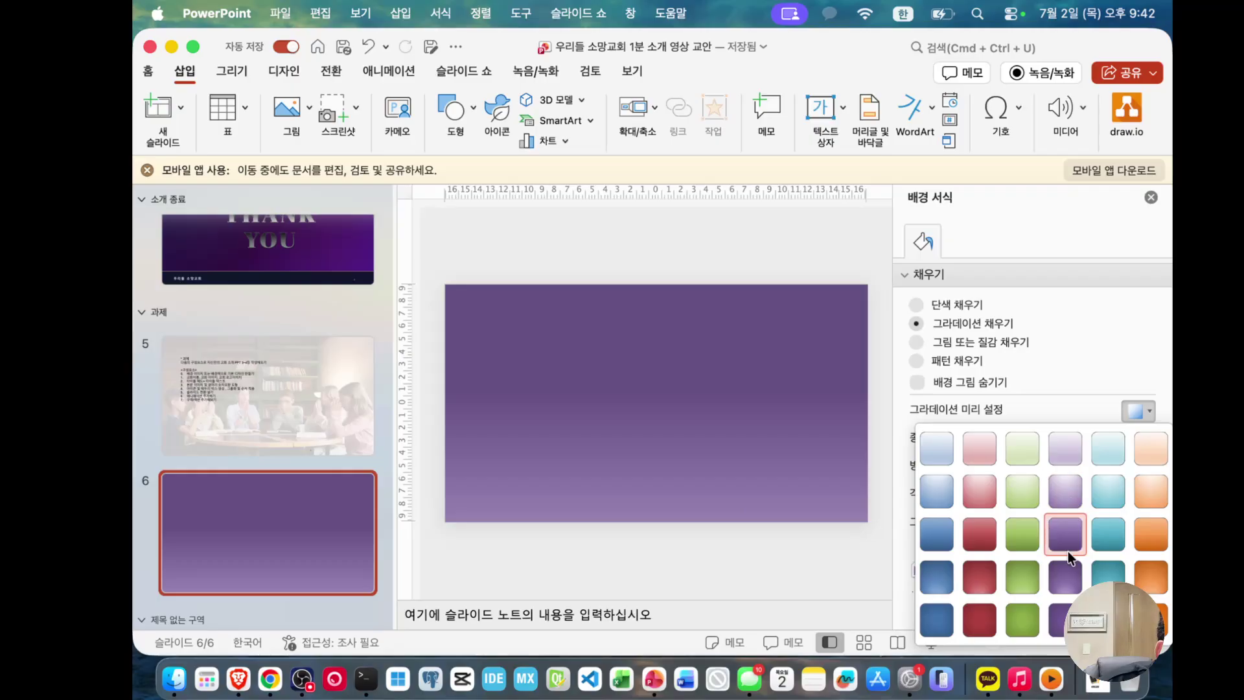
{"action": "left_click", "coordinate": [1067, 574]}
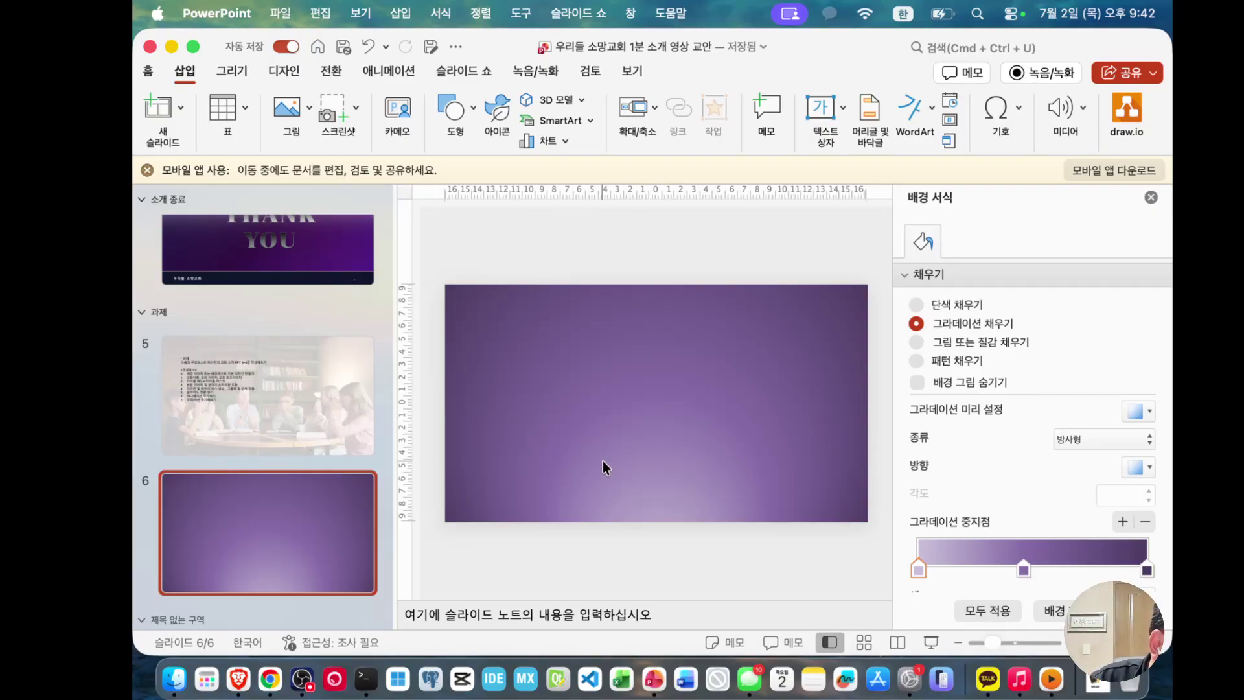
Step: Go back to slide 1 and look over the backgrounds of the finished church introduction slides
{"action": "key", "text": "Up"}
{"action": "key", "text": "Up"}
{"action": "key", "text": "Up"}
{"action": "key", "text": "Up"}
{"action": "key", "text": "Up"}
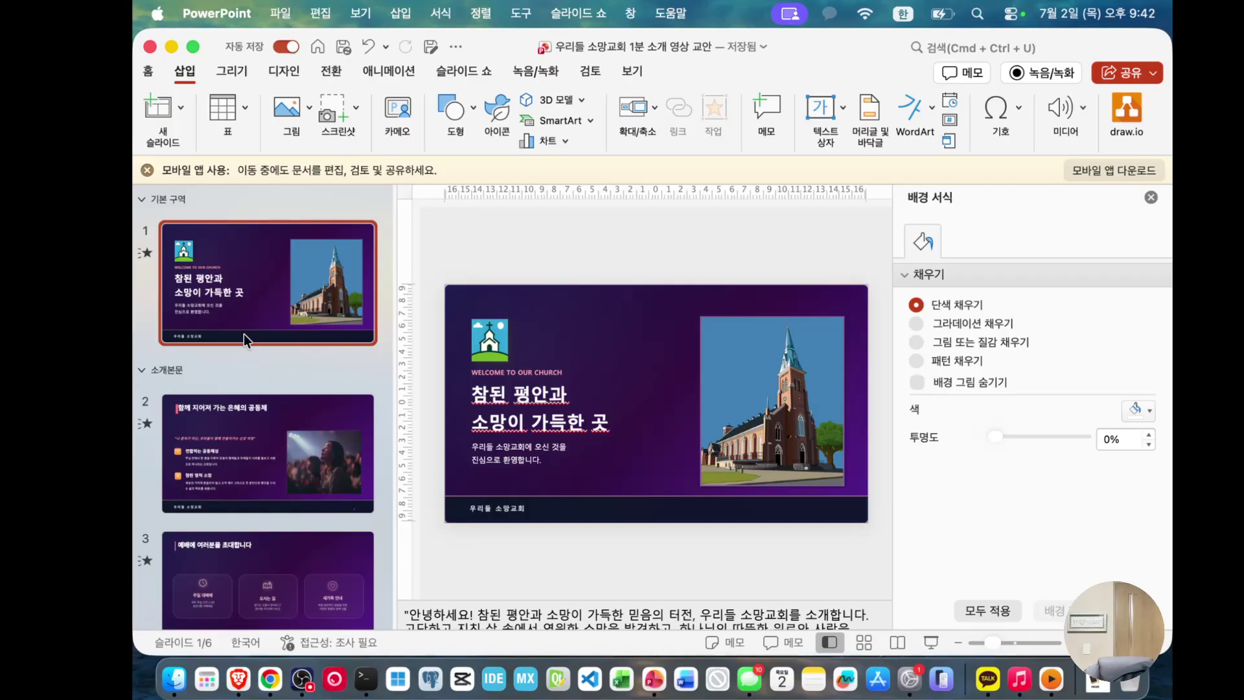
{"action": "scroll", "coordinate": [244, 333], "scroll_direction": "down", "scroll_amount": 4}
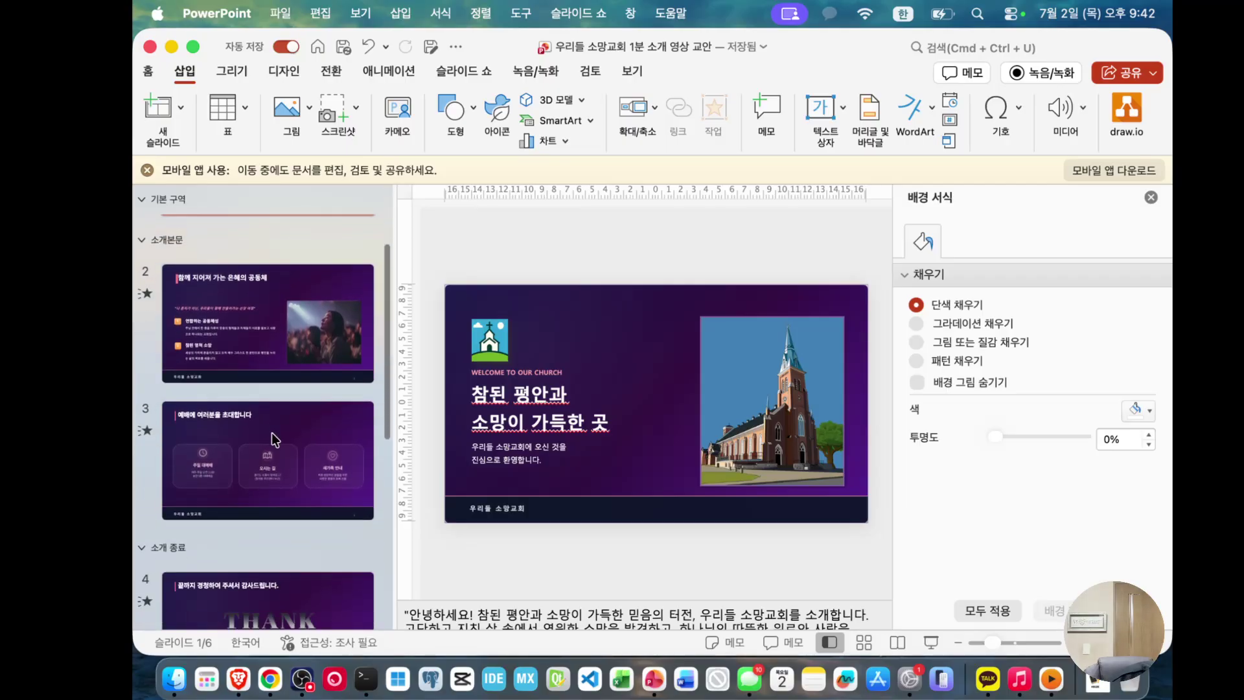
{"action": "scroll", "coordinate": [271, 433], "scroll_direction": "down", "scroll_amount": 9}
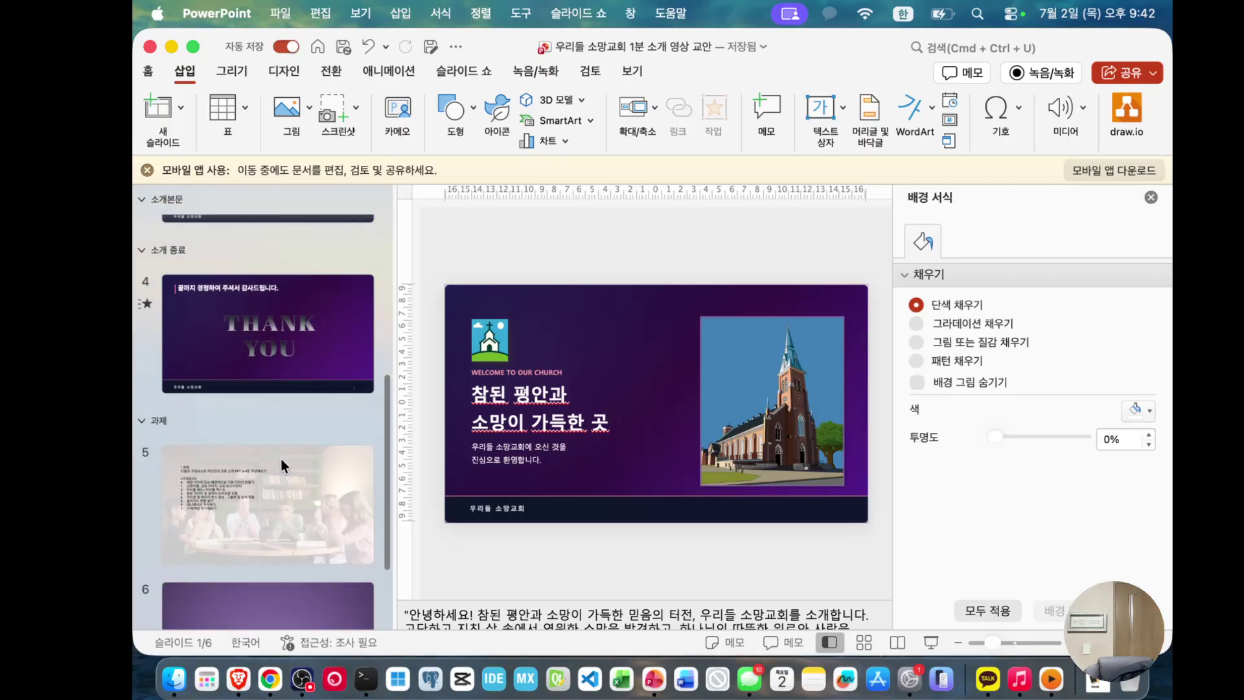
Step: Return to the assignment on slide 5 without the background formatting and highlight "또는 배경색으로 기본 디자인 만들기" in item 0
{"action": "left_click", "coordinate": [263, 485]}
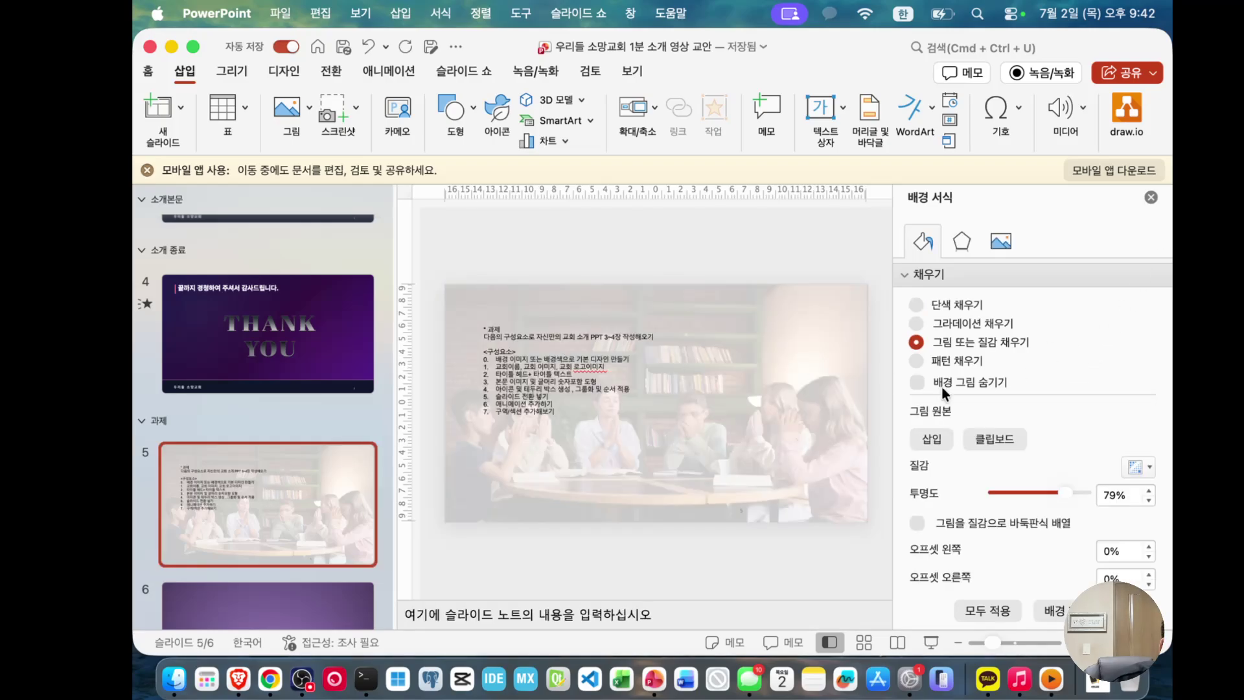
{"action": "left_click", "coordinate": [1151, 198]}
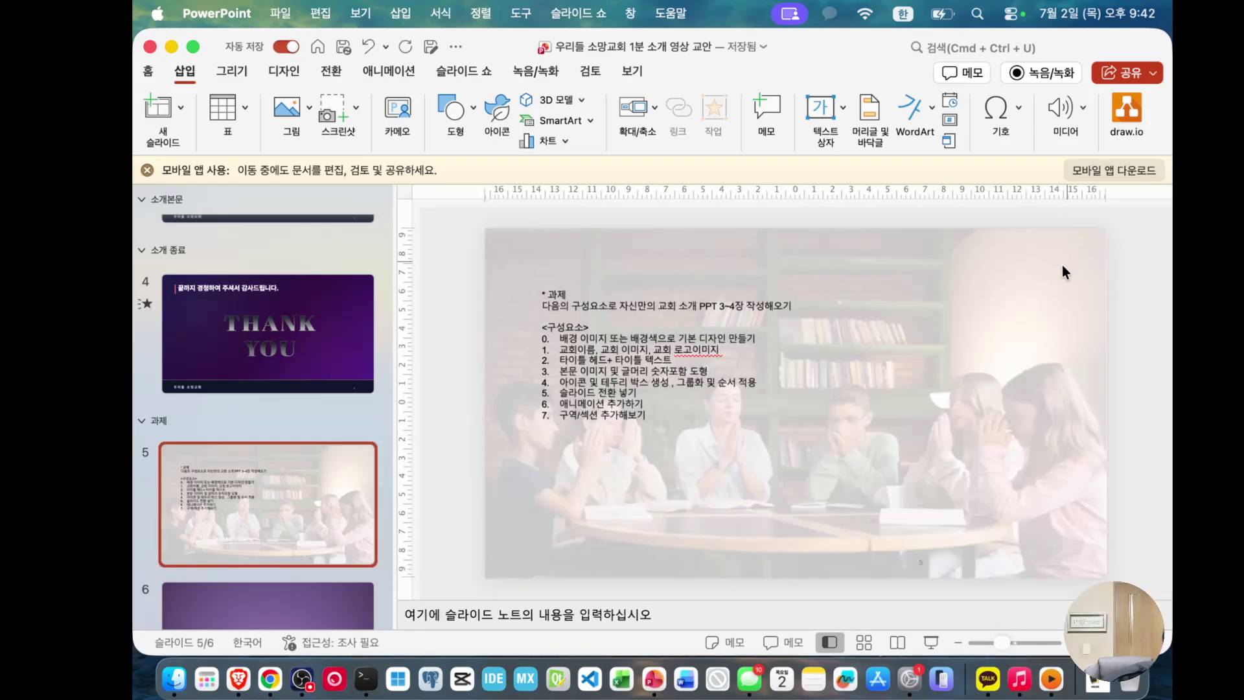
{"action": "left_click_drag", "start_coordinate": [609, 337], "coordinate": [737, 334]}
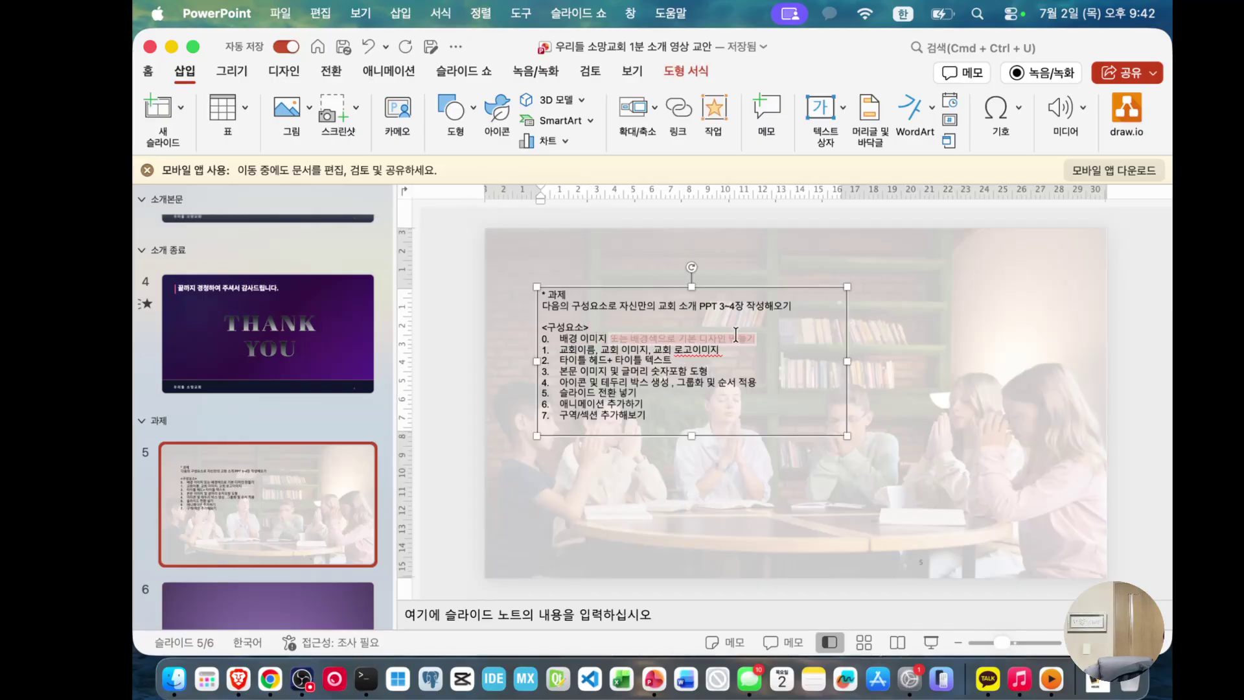
{"action": "left_click", "coordinate": [577, 345]}
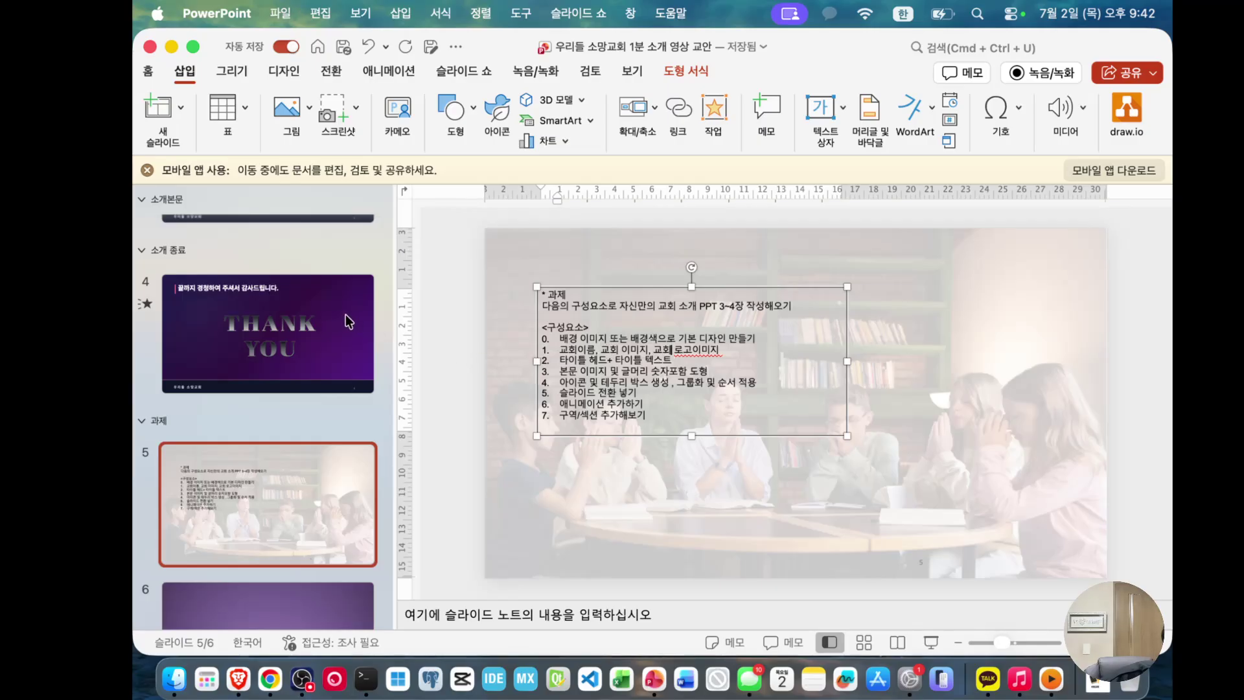
Step: Go to slide 3, "예배에 여러분을 초대합니다", and select the dark footer bar behind the church name
{"action": "scroll", "coordinate": [361, 327], "scroll_direction": "up", "scroll_amount": 1}
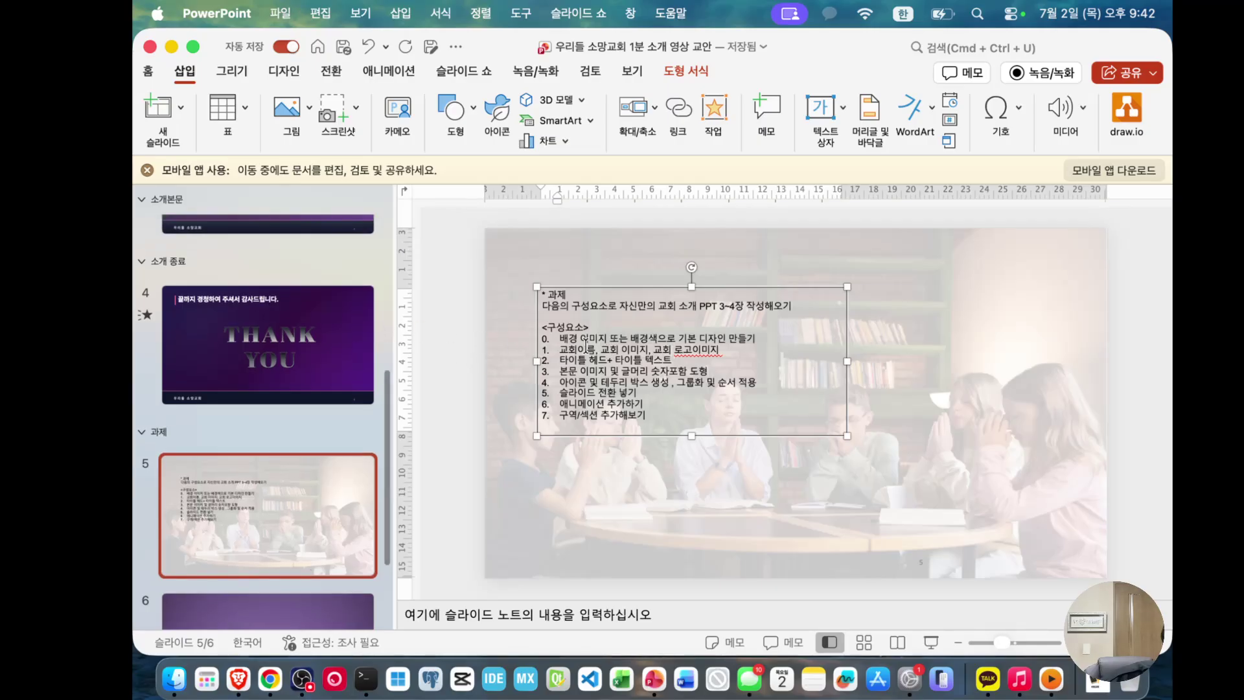
{"action": "scroll", "coordinate": [309, 336], "scroll_direction": "up", "scroll_amount": 4}
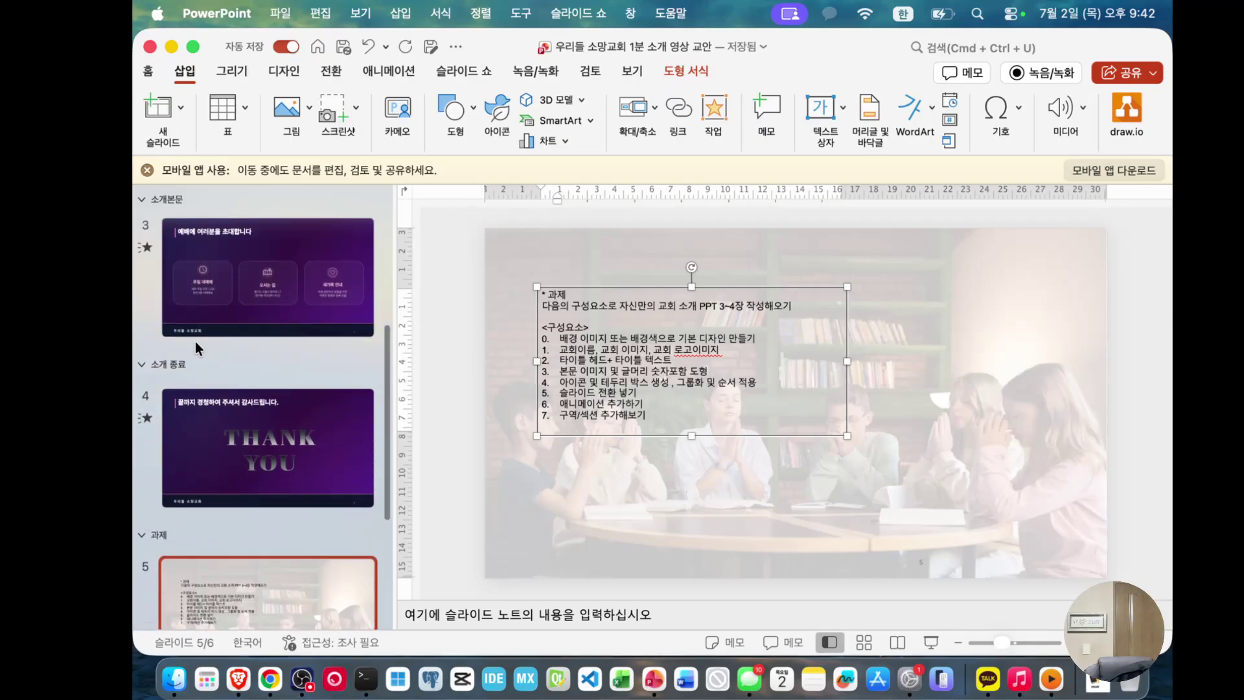
{"action": "left_click", "coordinate": [189, 332]}
{"action": "scroll", "coordinate": [193, 336], "scroll_direction": "up", "scroll_amount": 3}
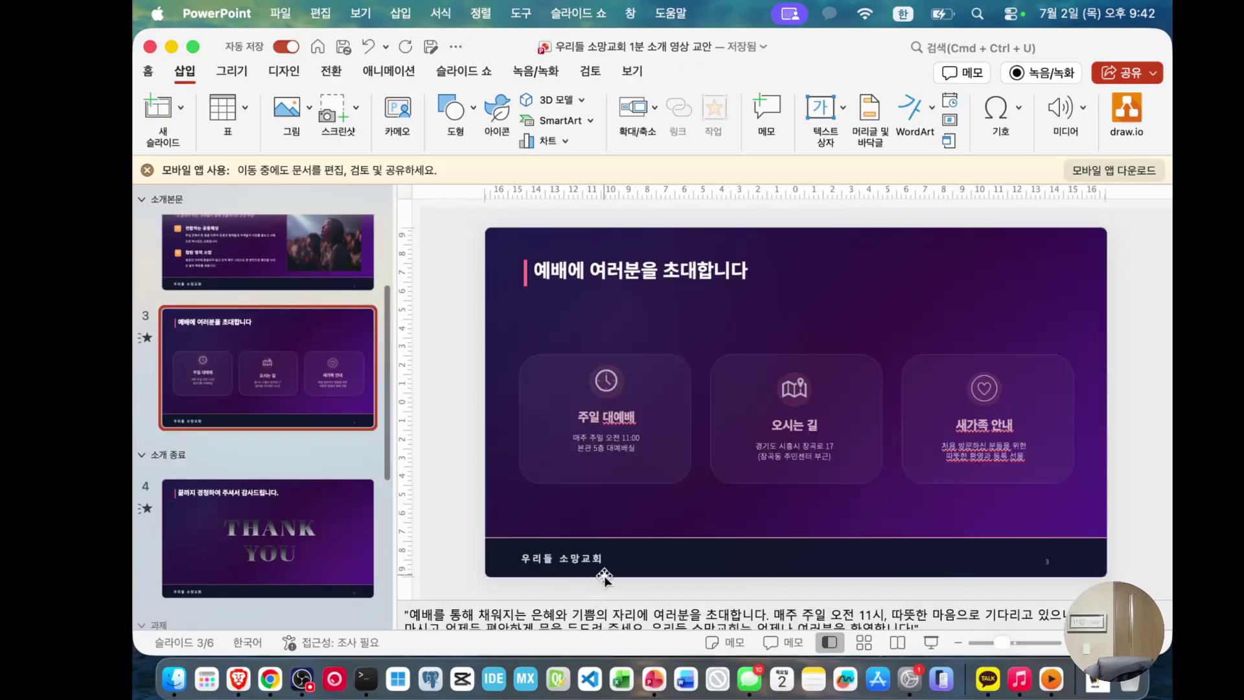
{"action": "left_click", "coordinate": [503, 538]}
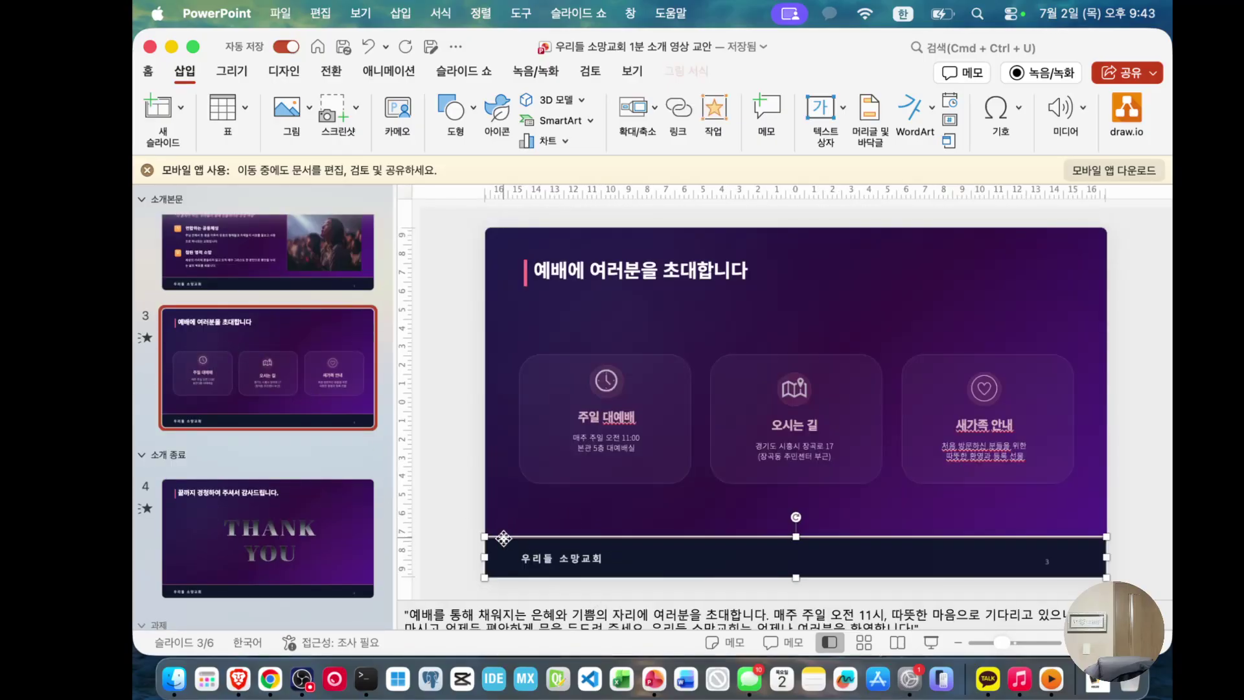